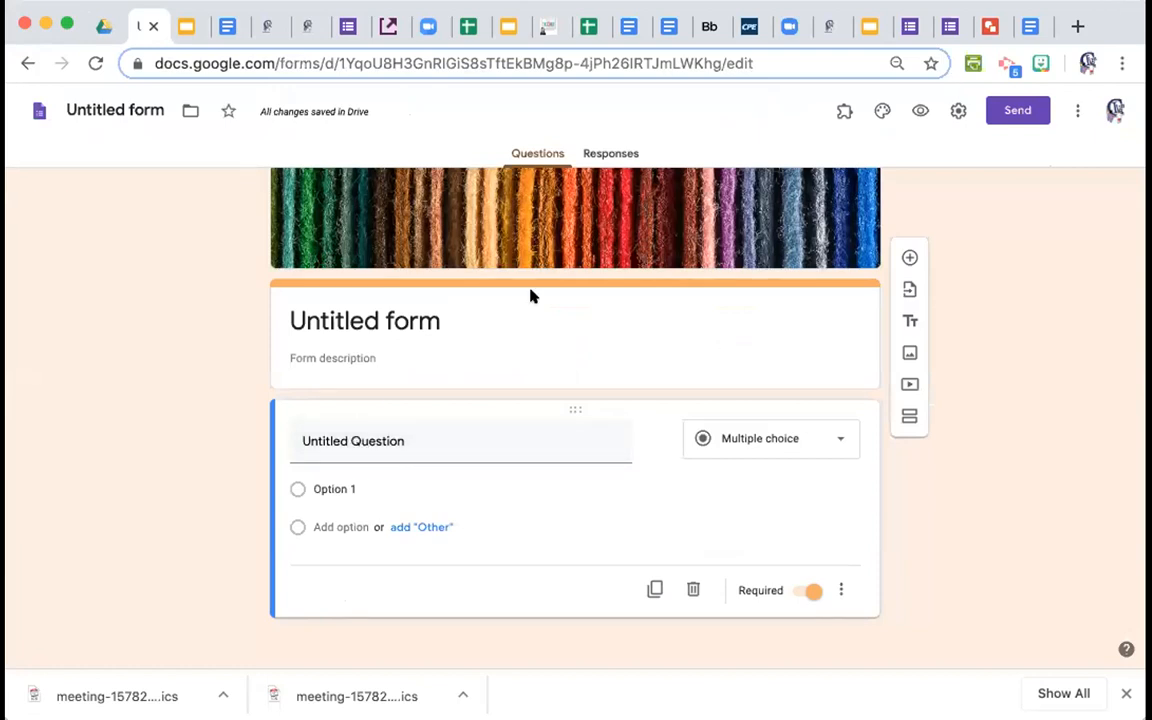
Rename the form title to 'Sample Form' and select the first question for editing.
left_click(363, 314)
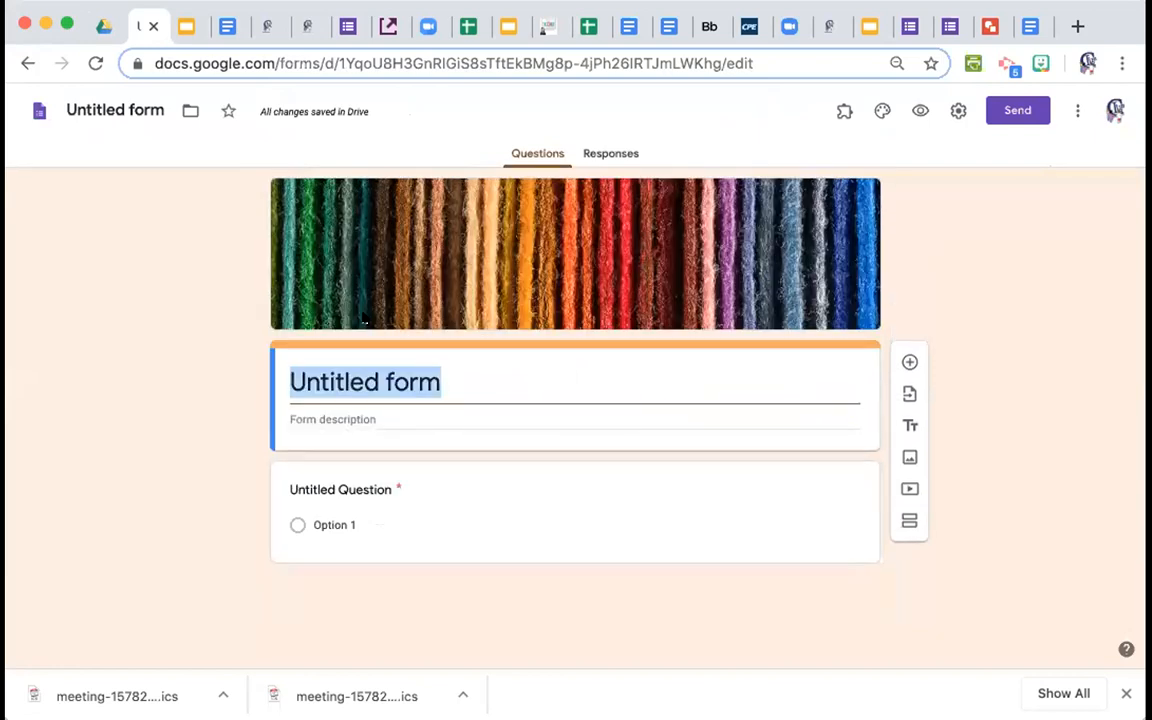
type("Sample Fo")
key("BackSpace")
type("Form")
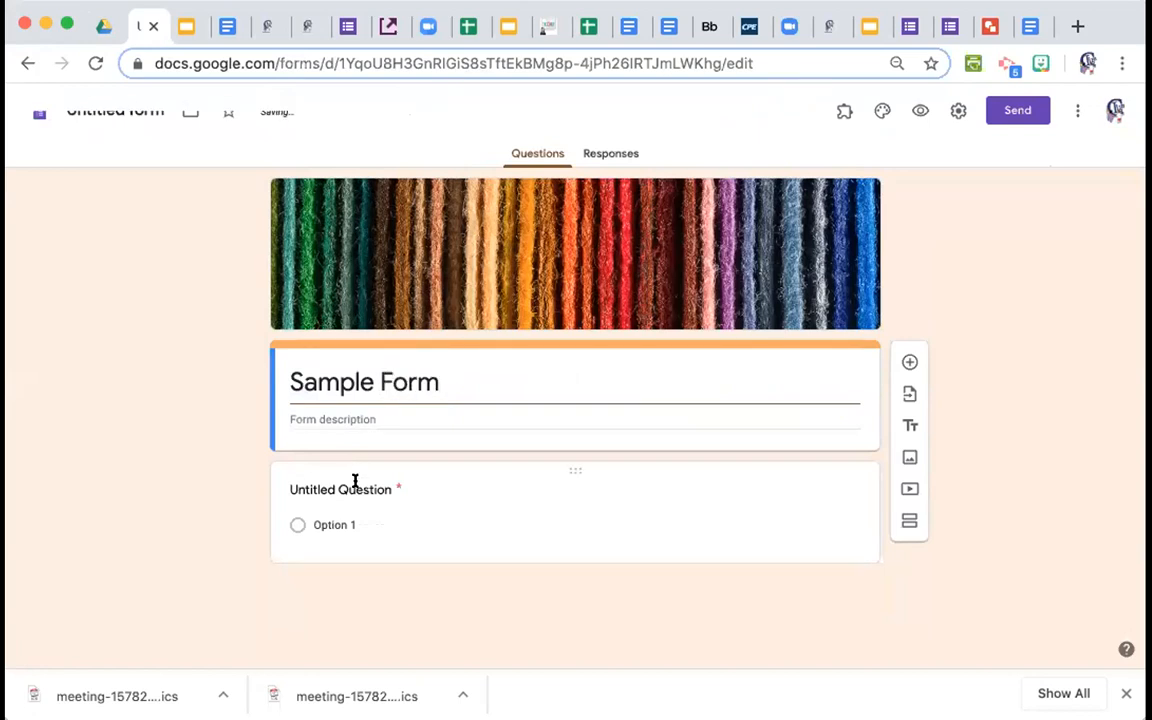
left_click(379, 418)
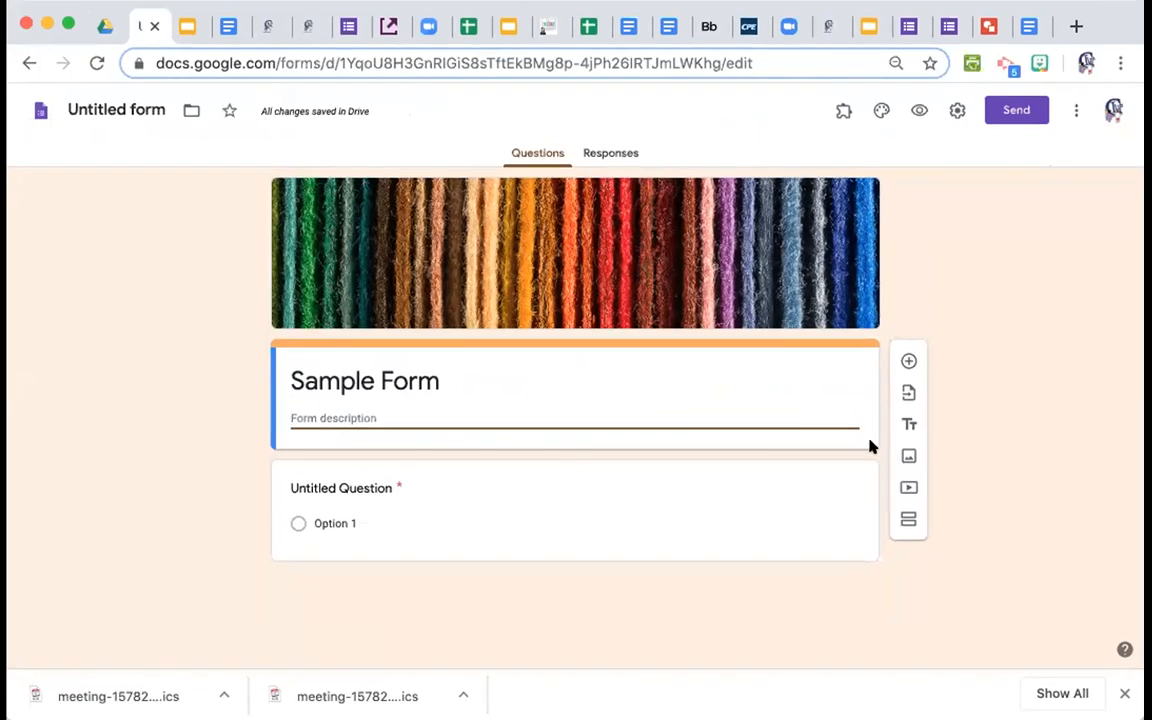
left_click(312, 487)
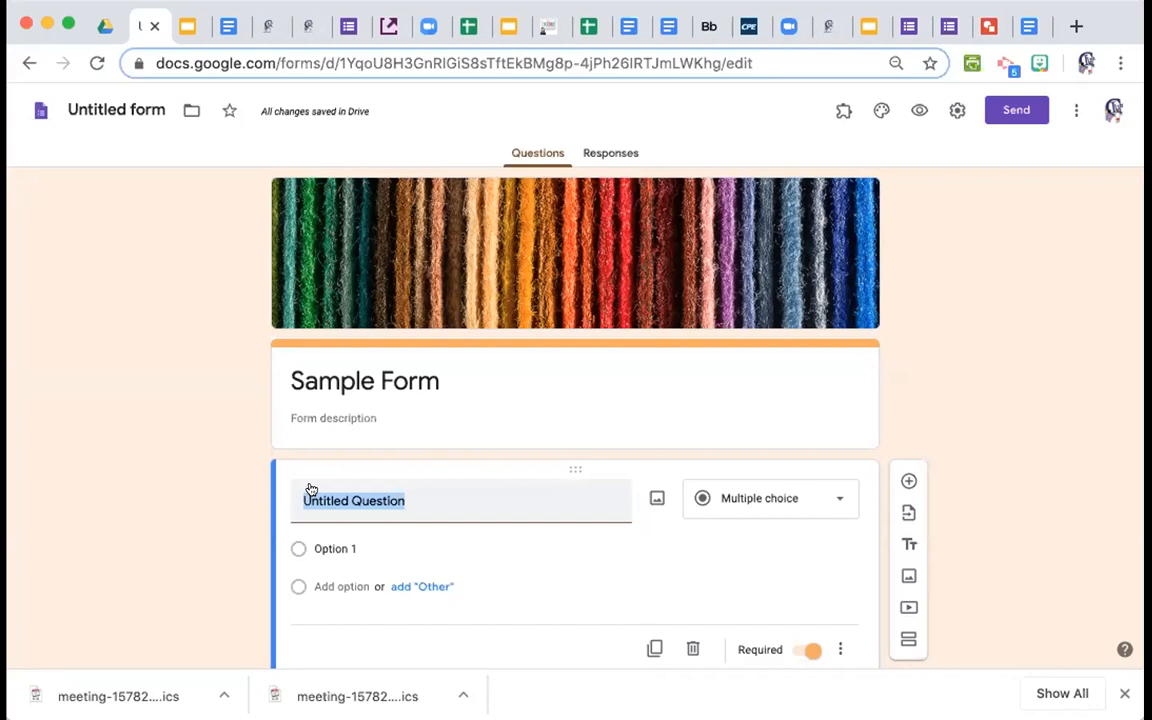
Enter the question 'How comfortable are you feeling with Google Forms?'.
type("How comfortable are you feeling with Got")
key("BackSpace")
type("ogle Forms")
key("BackSpace")
type("s?")
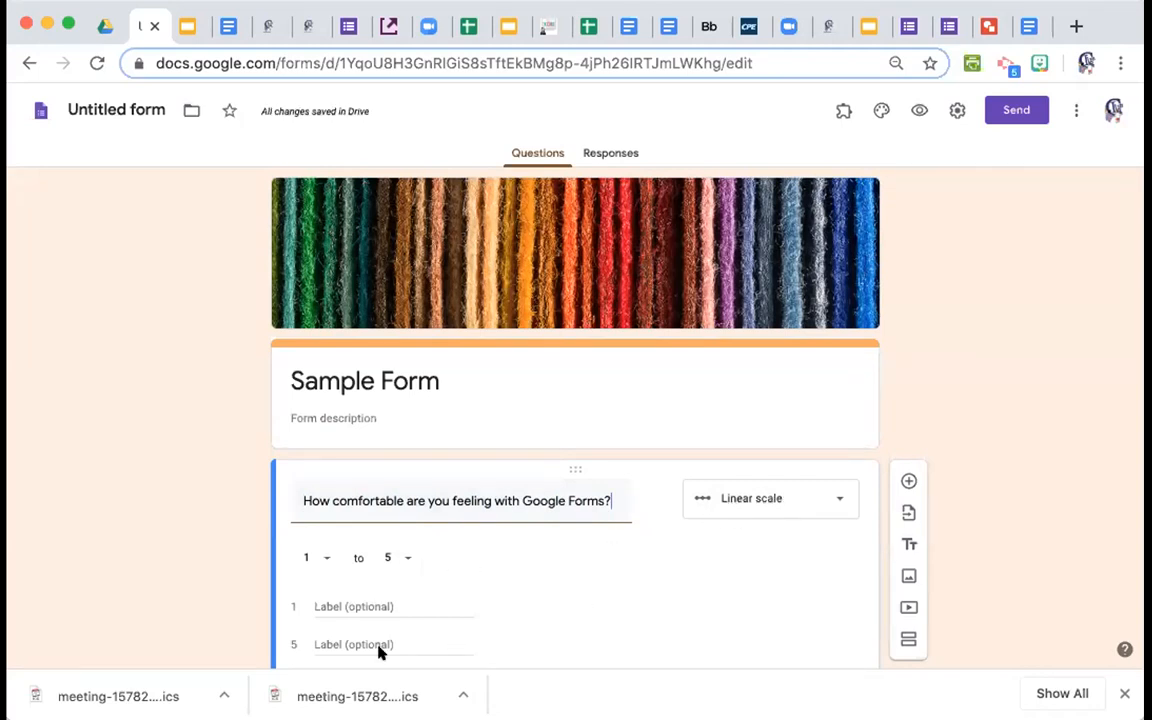
Label the scale ends 'Very Comfortable' and 'Not very comfortable'.
left_click(354, 603)
type("Comfortable")
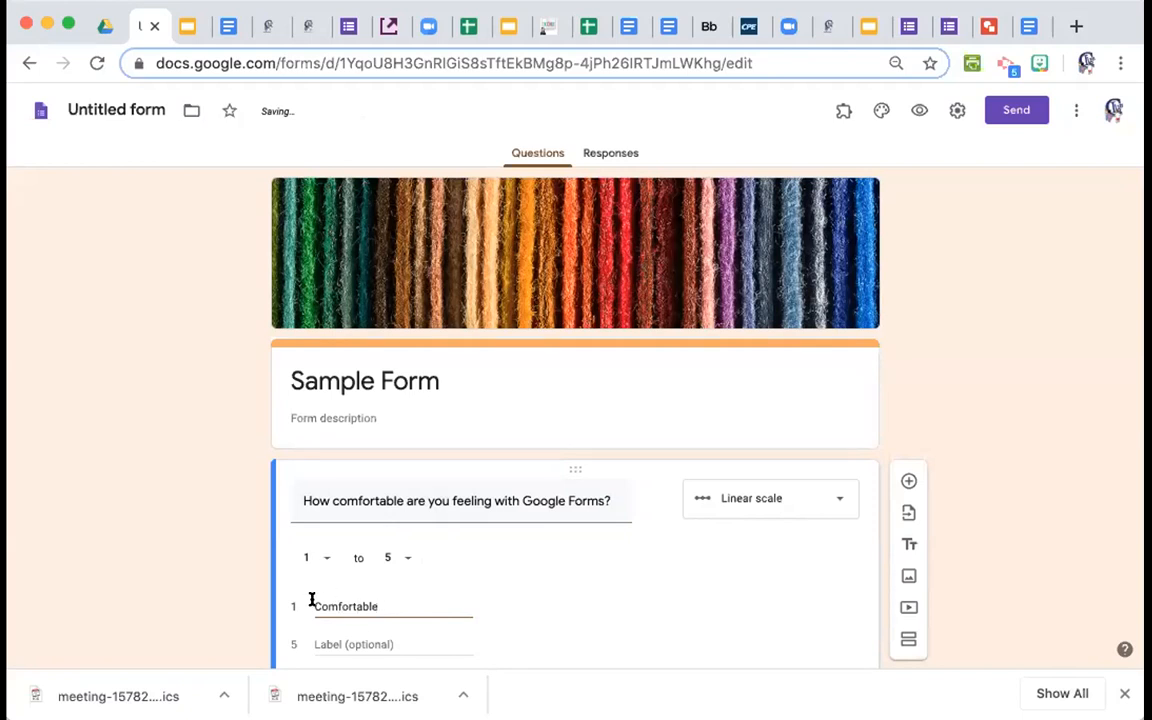
left_click(313, 606)
type("Very")
left_click(329, 634)
type("Not very ")
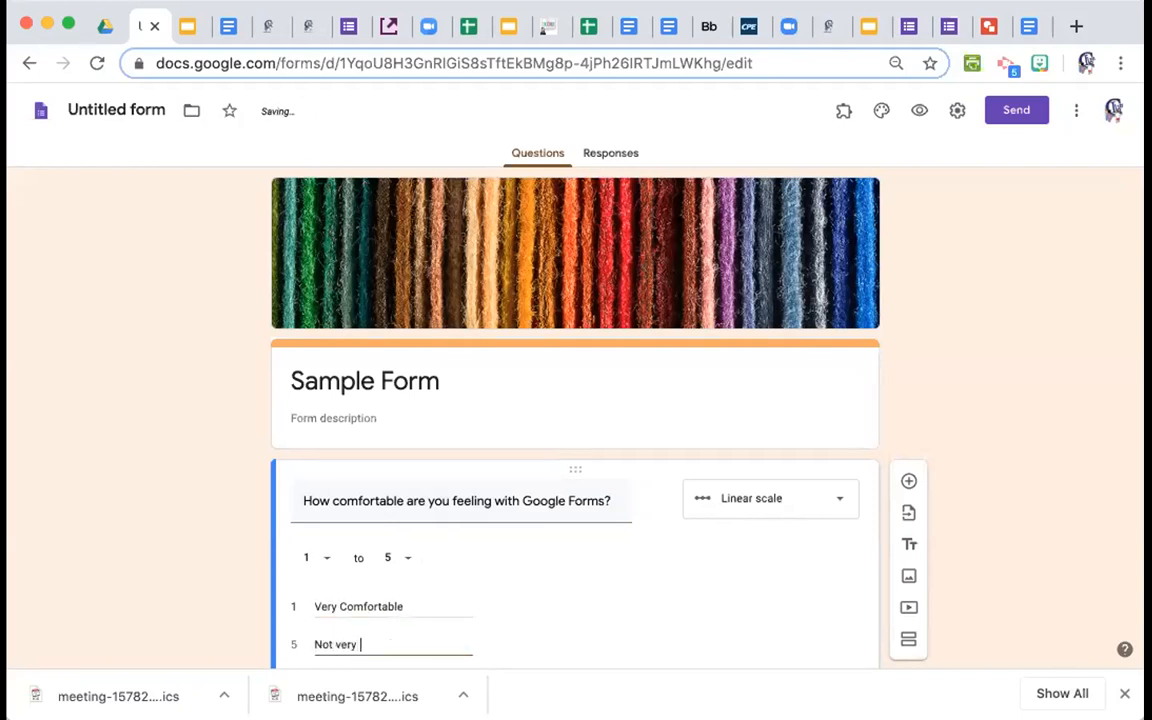
type("comfortable")
scroll(895, 537, "down", 2)
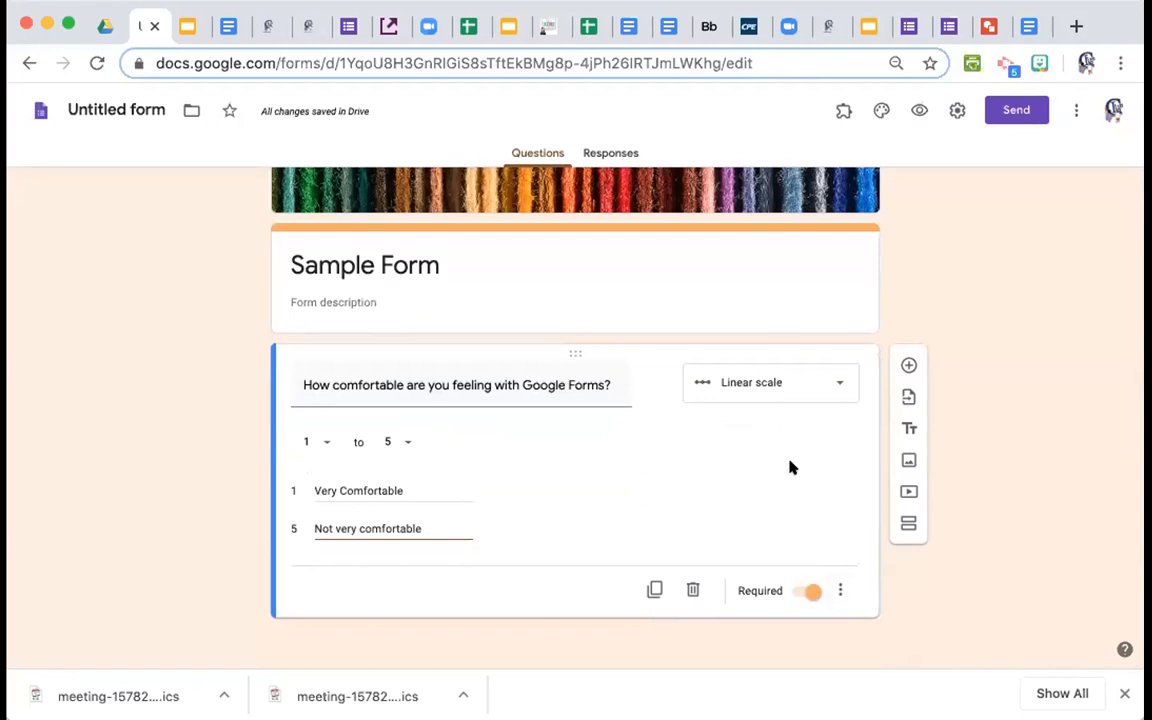
scroll(790, 467, "down", 1)
scroll(790, 467, "up", 1)
left_click(651, 590)
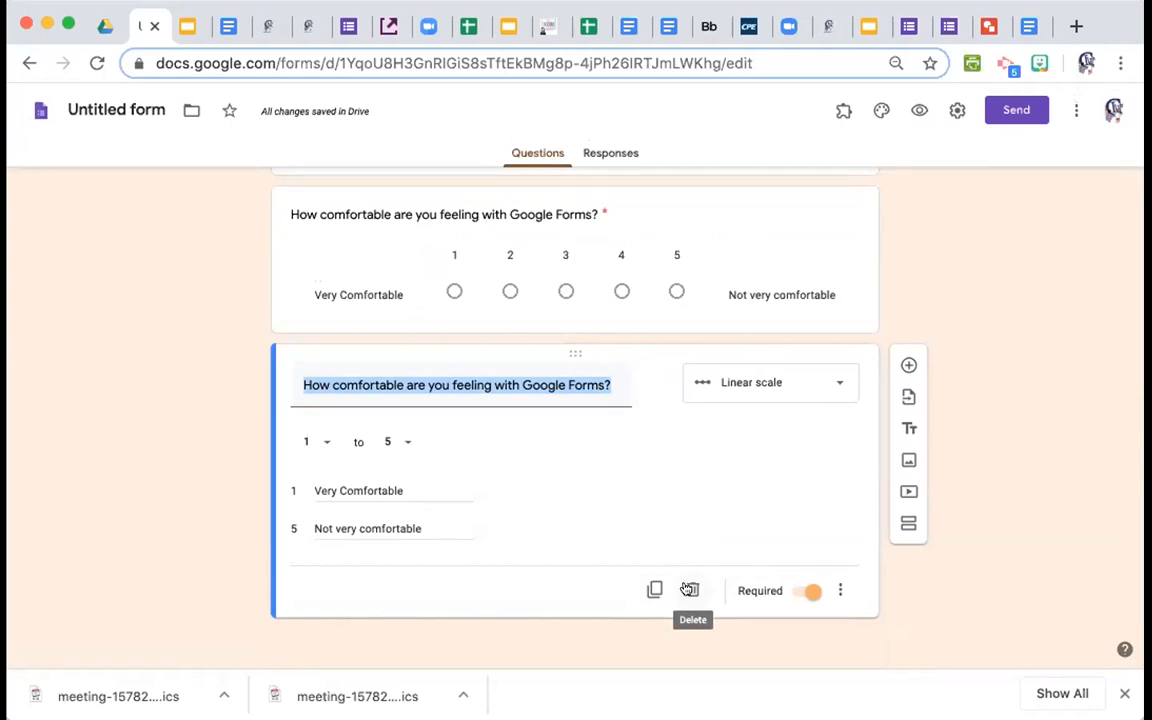
left_click(689, 589)
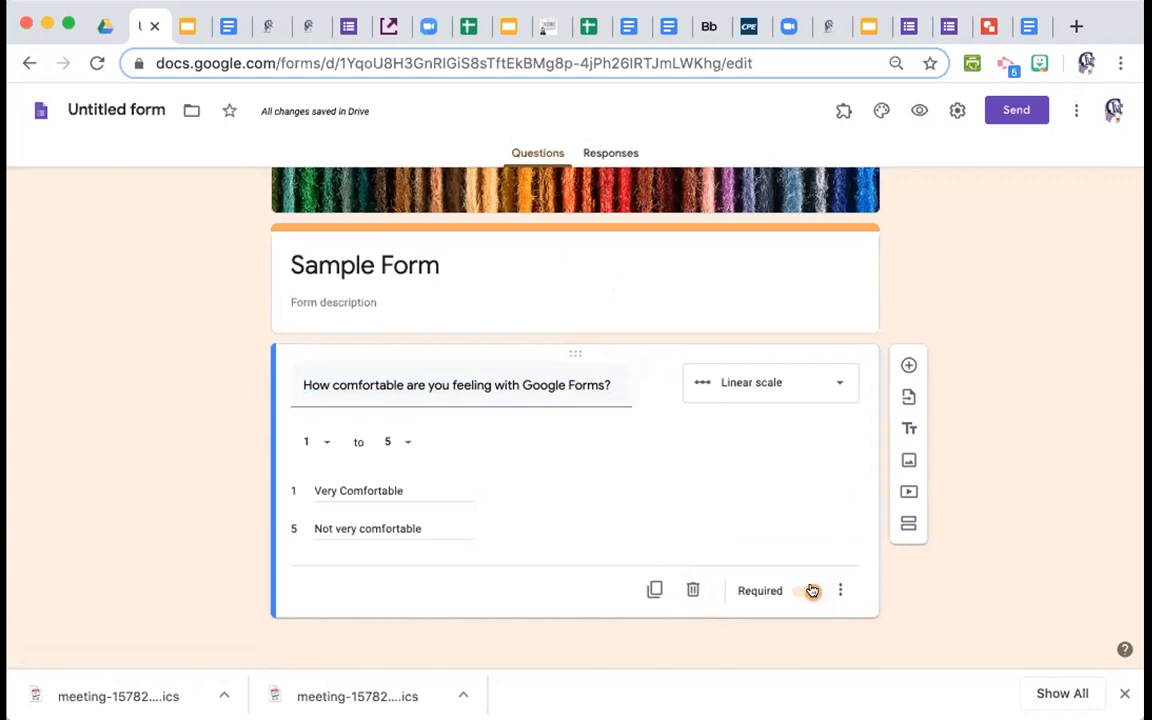
left_click(812, 591)
left_click(808, 591)
left_click(840, 585)
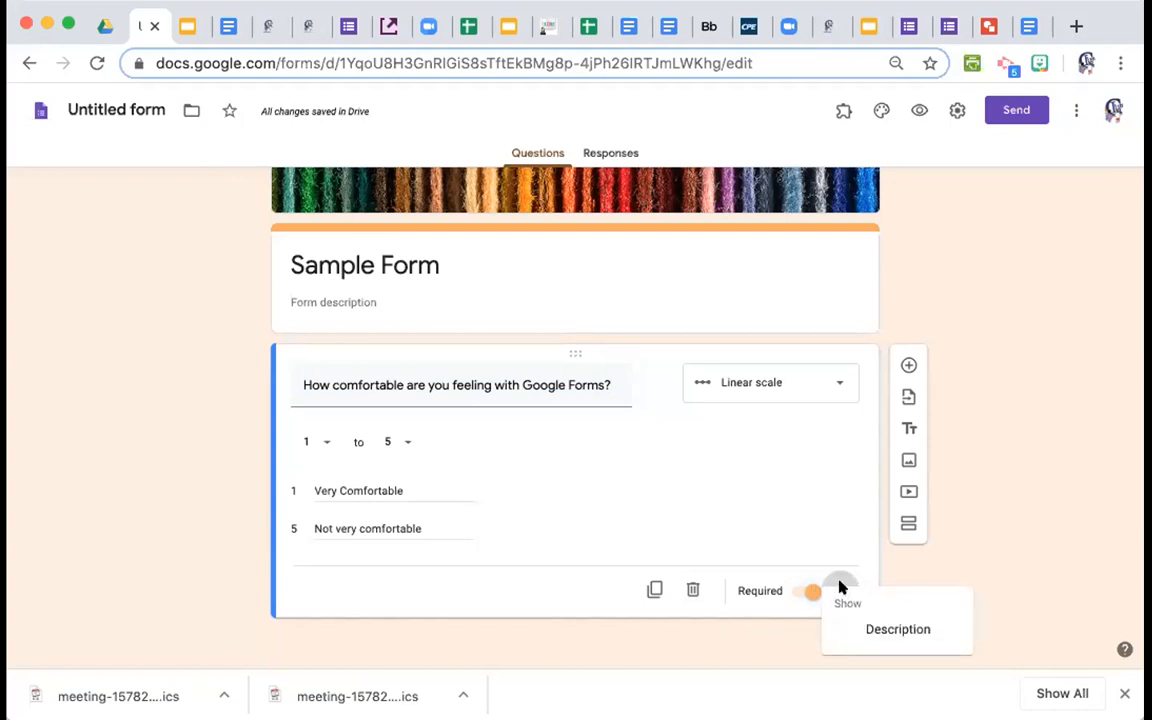
left_click(906, 578)
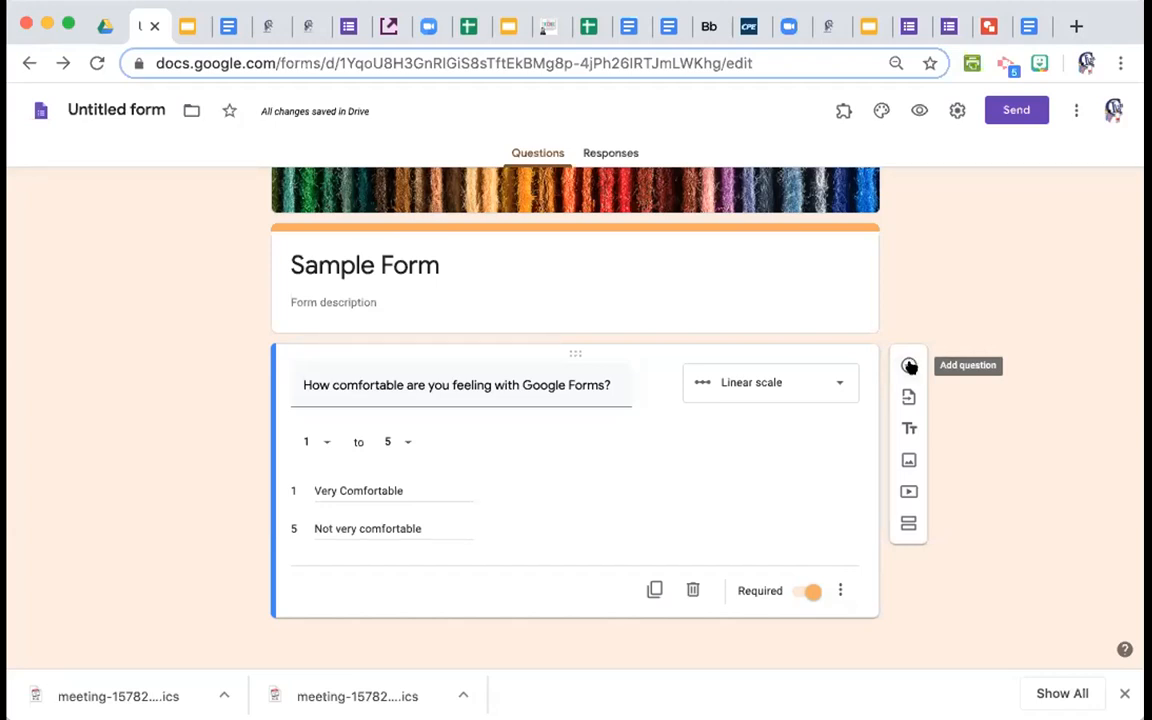
Add a blank multiple-choice question below the comfort scale and show the question-type list.
left_click(909, 366)
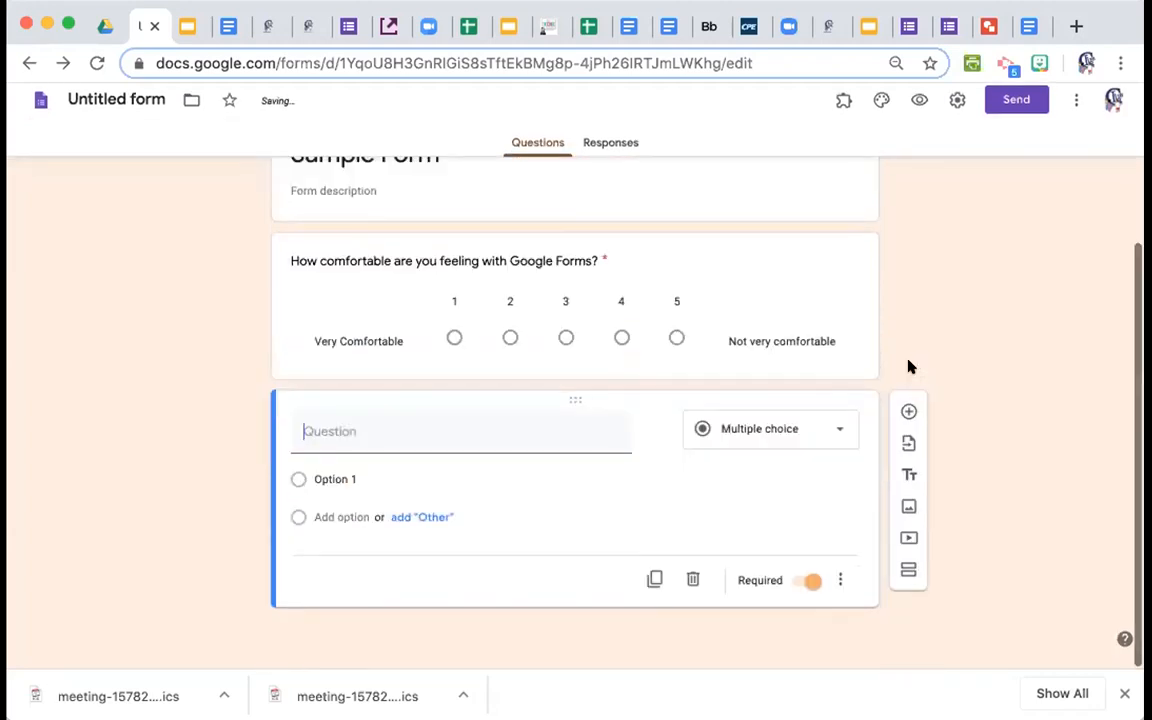
left_click(836, 440)
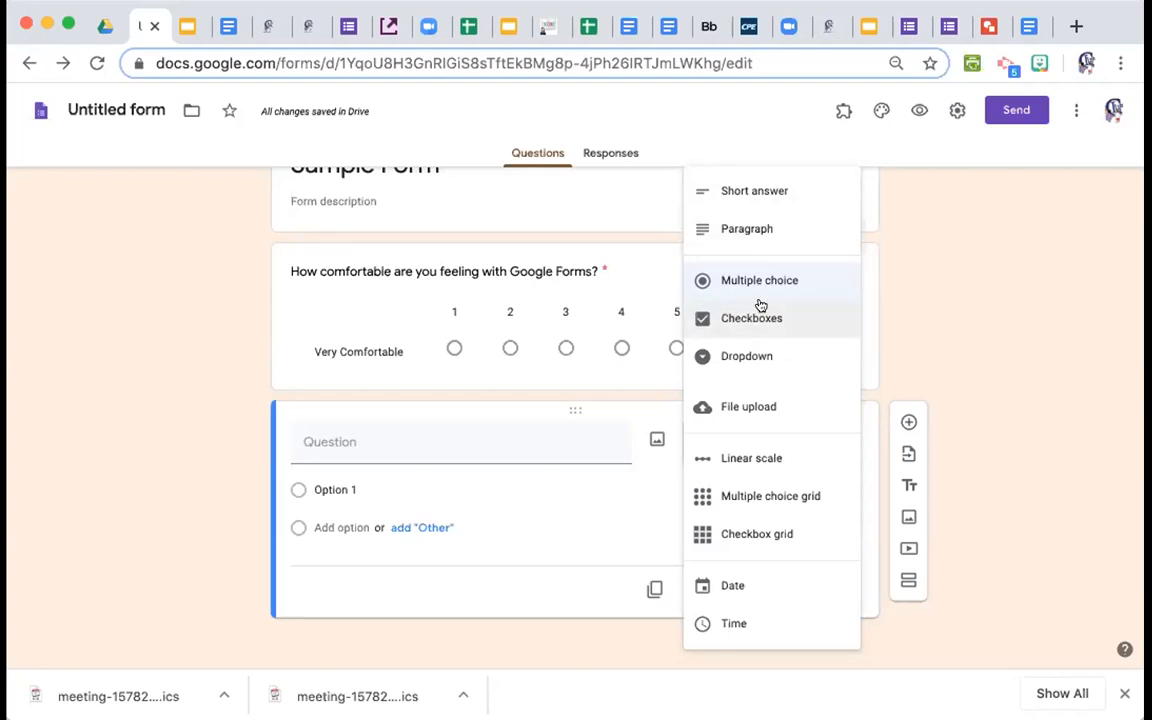
Keep Multiple choice and write the question 'Are you able to access Google Forms?'.
left_click(353, 445)
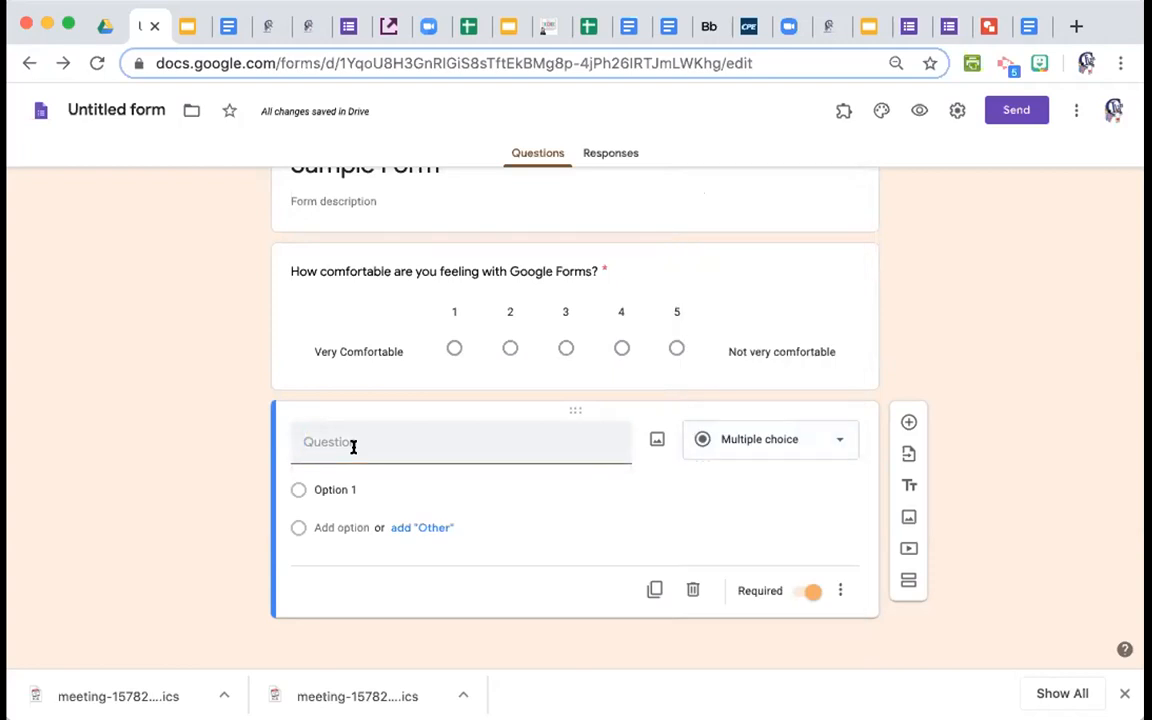
type("Are you aba")
key("BackSpace")
type("le to")
key("BackSpace")
type("o ")
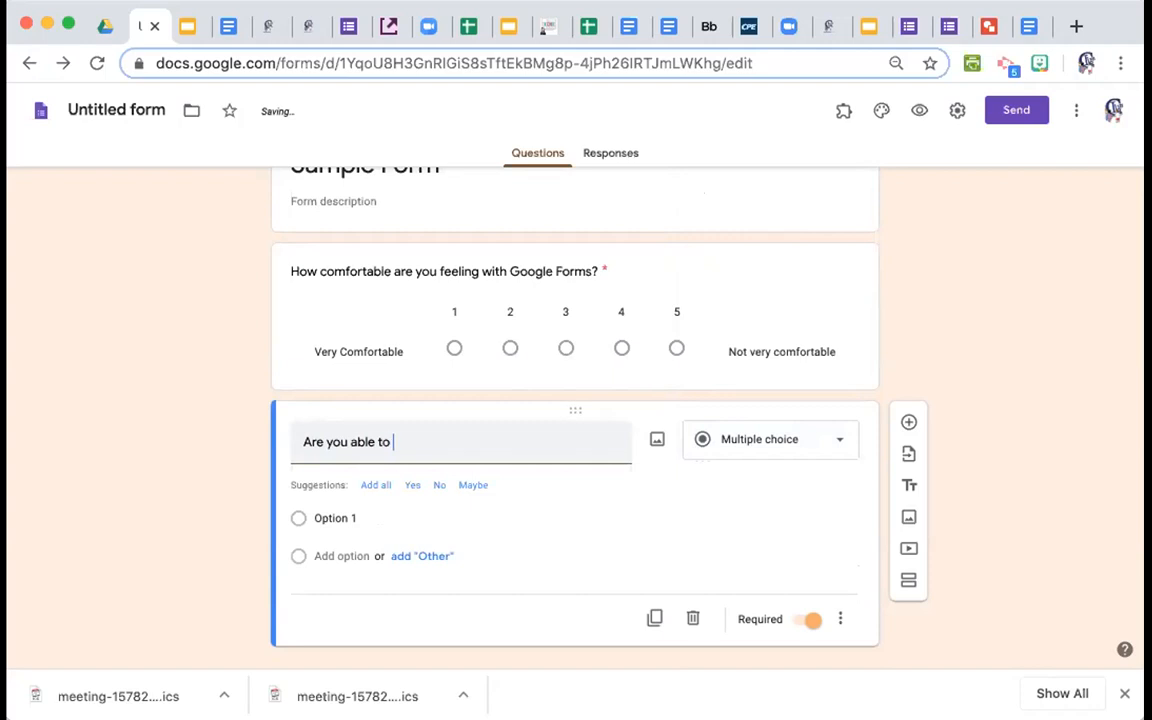
type("access Google Form")
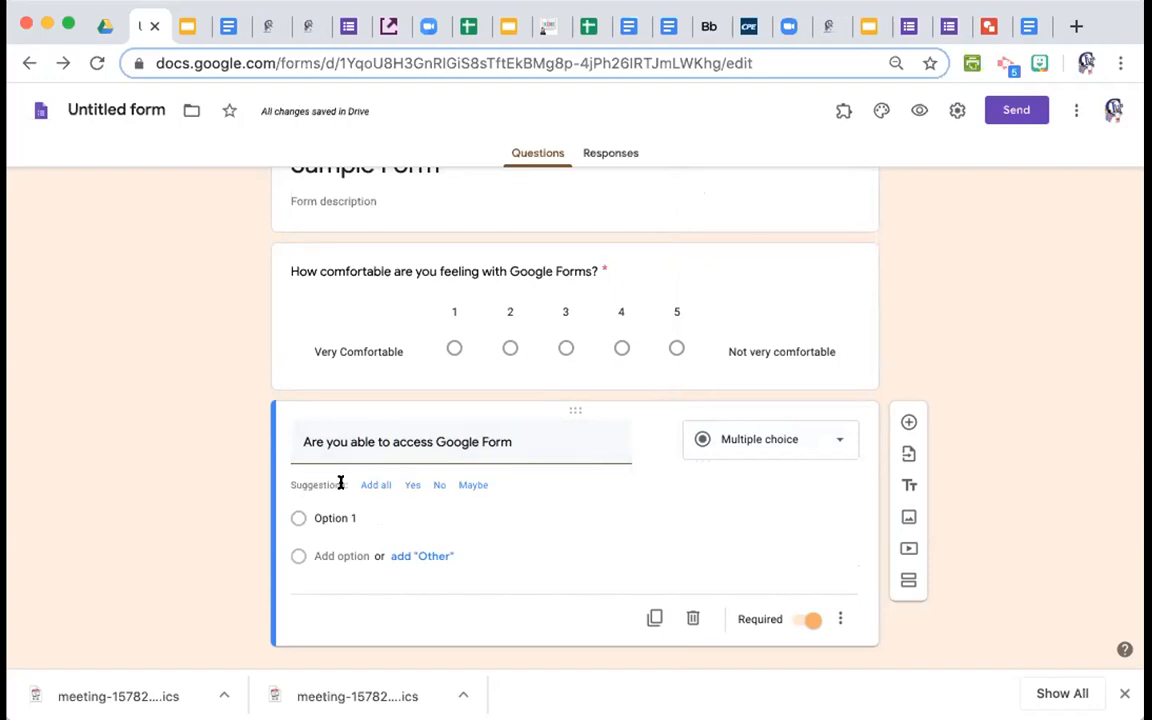
type("s?")
Add Yes and No as the answer choices.
left_click(409, 486)
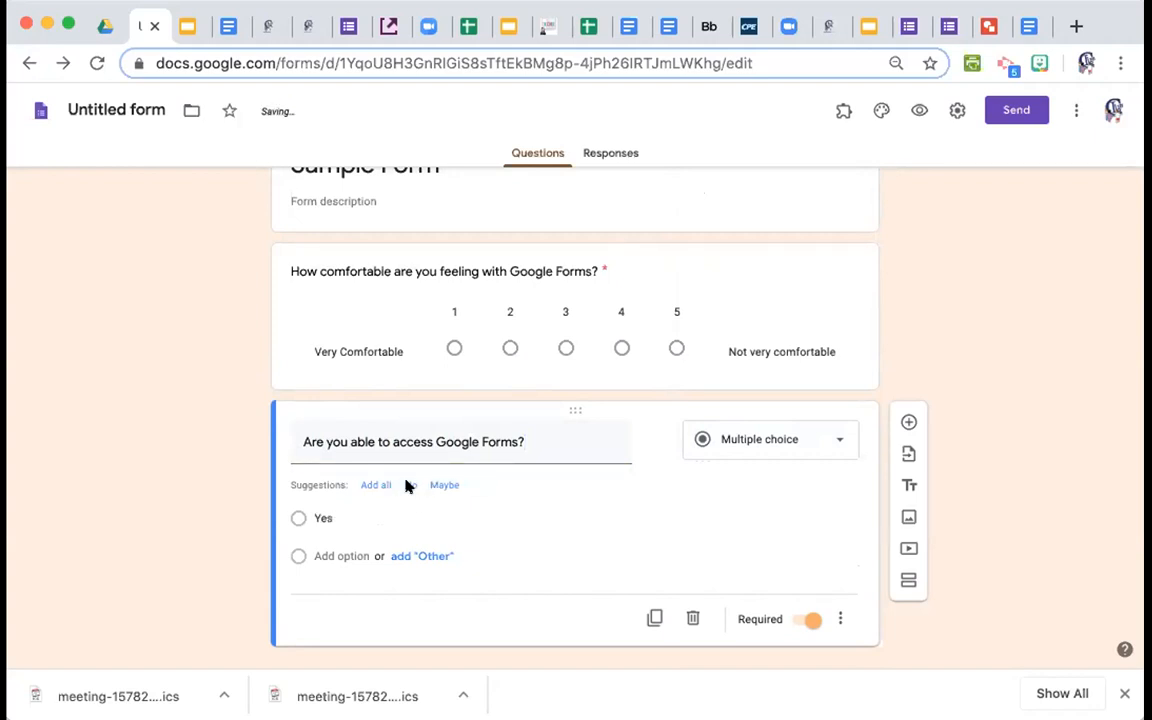
left_click(409, 486)
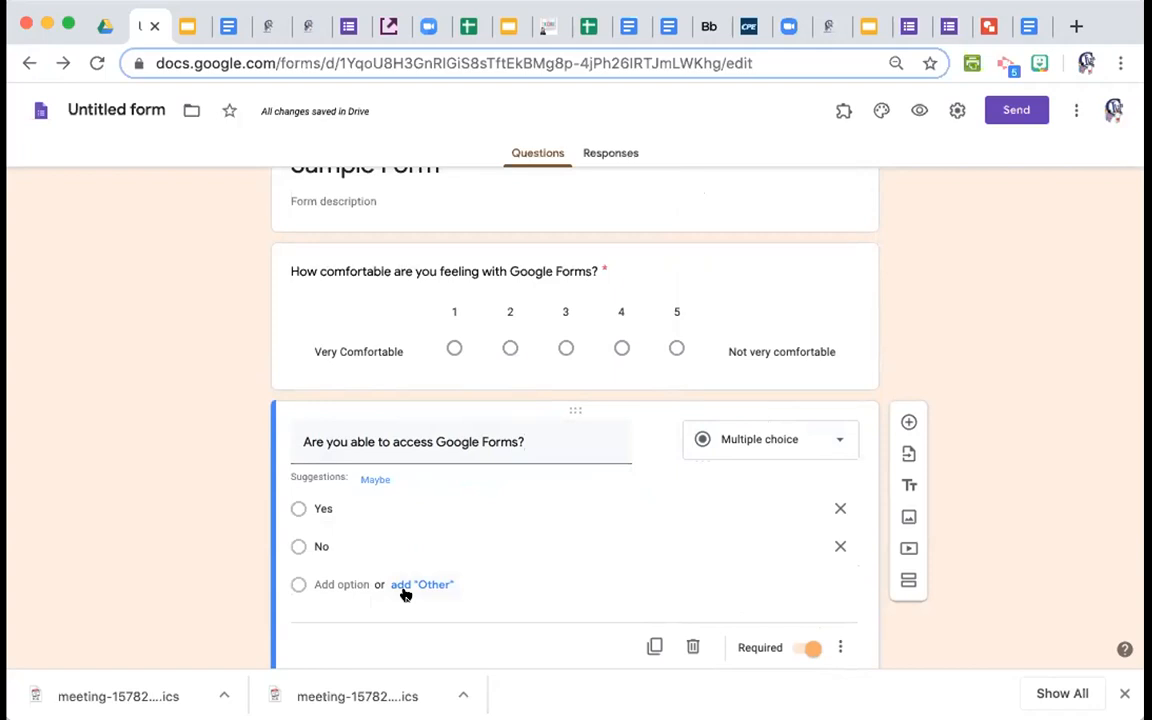
scroll(405, 594, "down", 1)
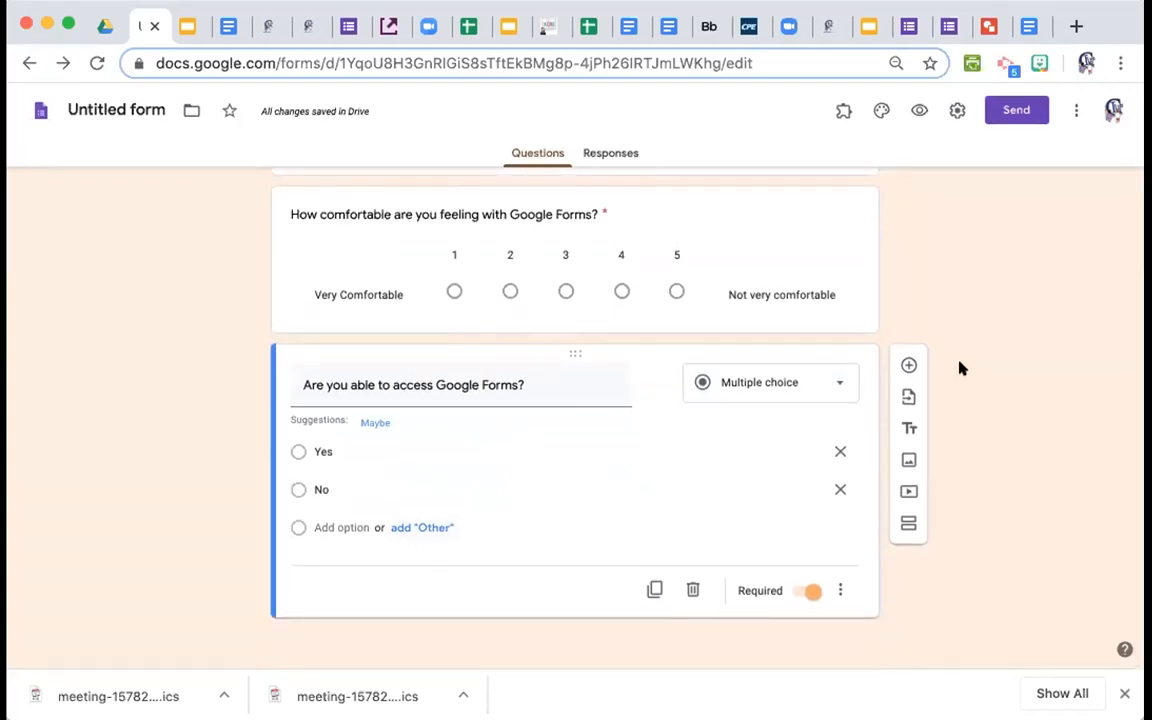
Add a Short answer question reading 'What is your email address?'.
left_click(907, 366)
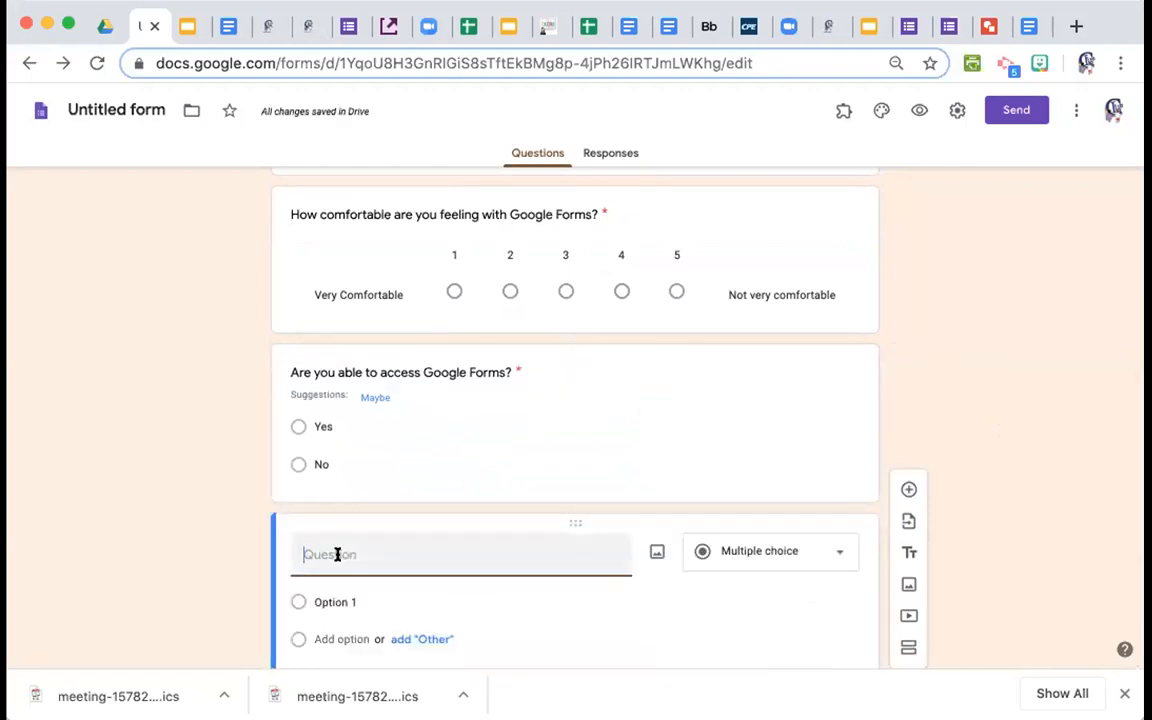
type("What is your email address?")
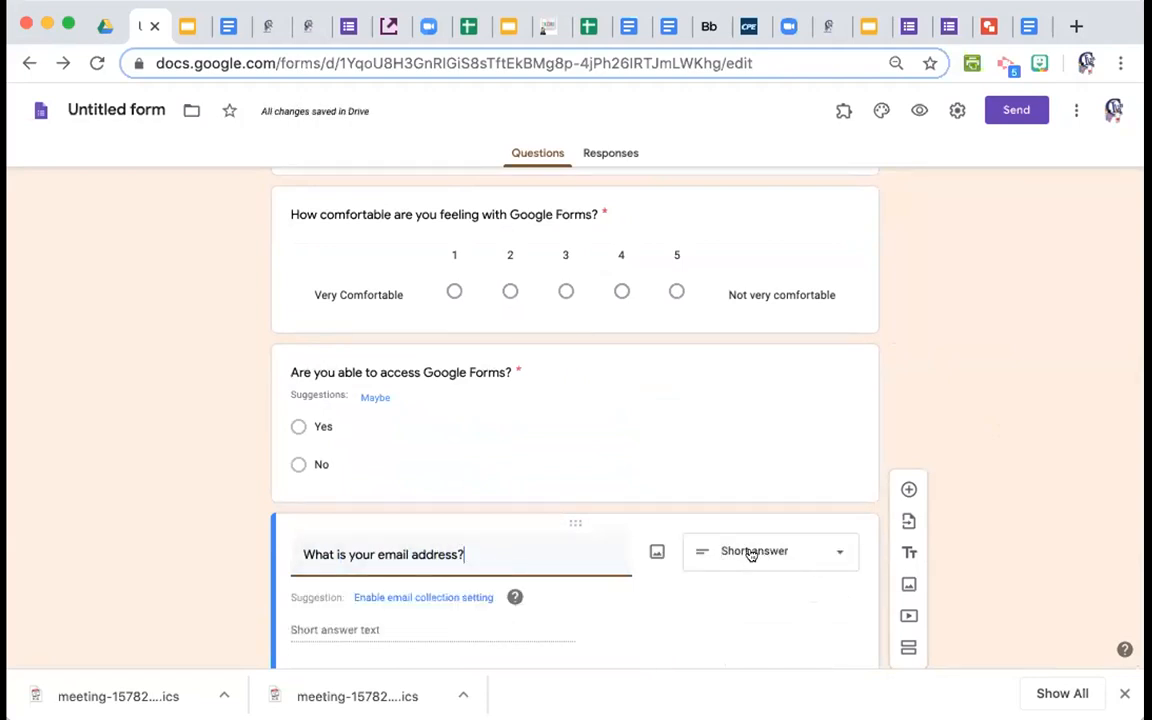
left_click(784, 550)
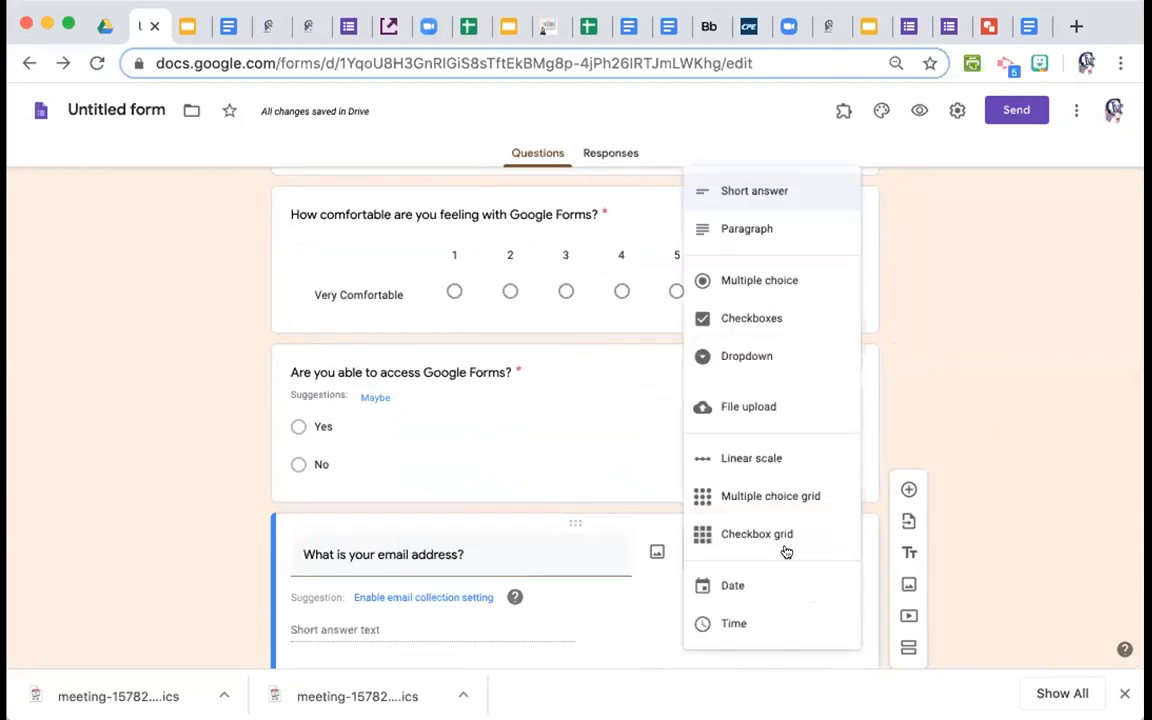
left_click(745, 190)
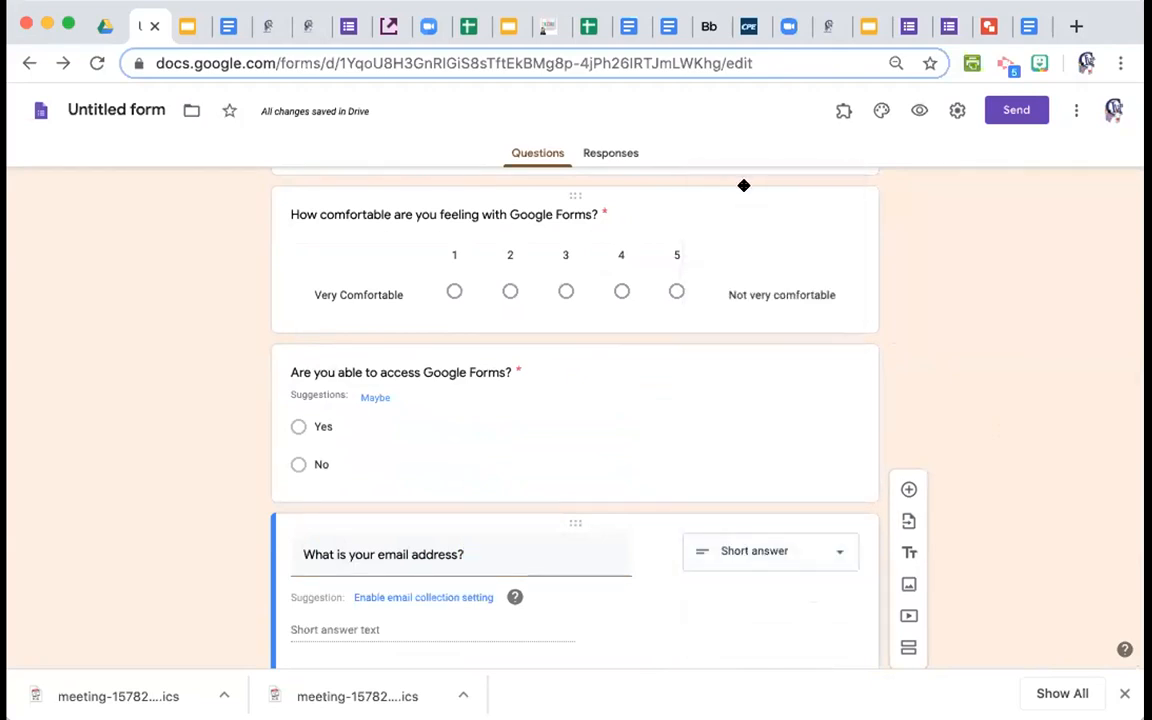
scroll(680, 556, "down", 2)
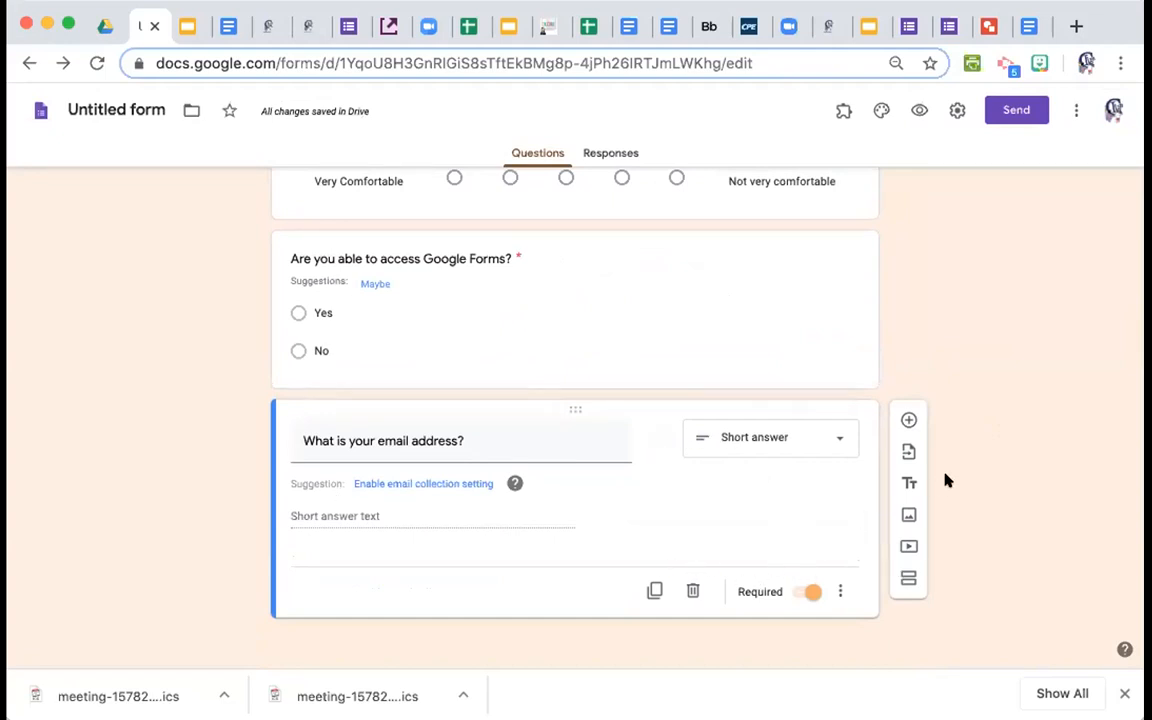
Insert a blank multiple-choice question below the email address question.
left_click(907, 420)
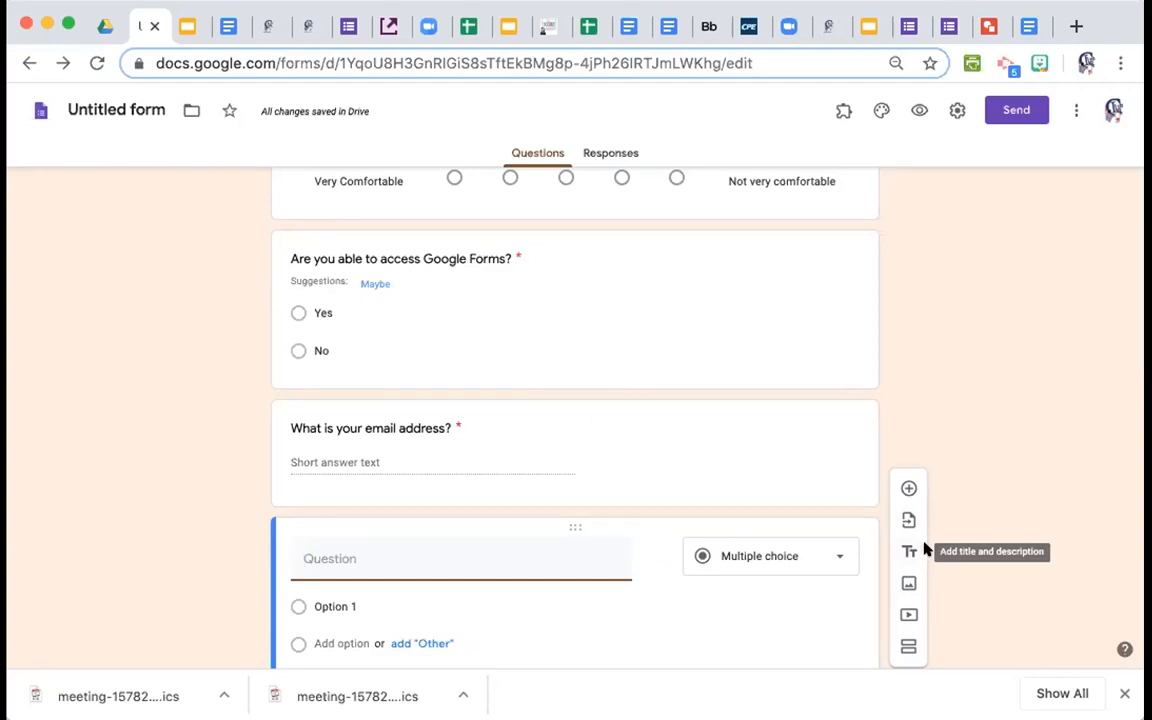
Add a title block titled 'Section 2' with description 'different directions', deleting the empty question.
left_click(905, 551)
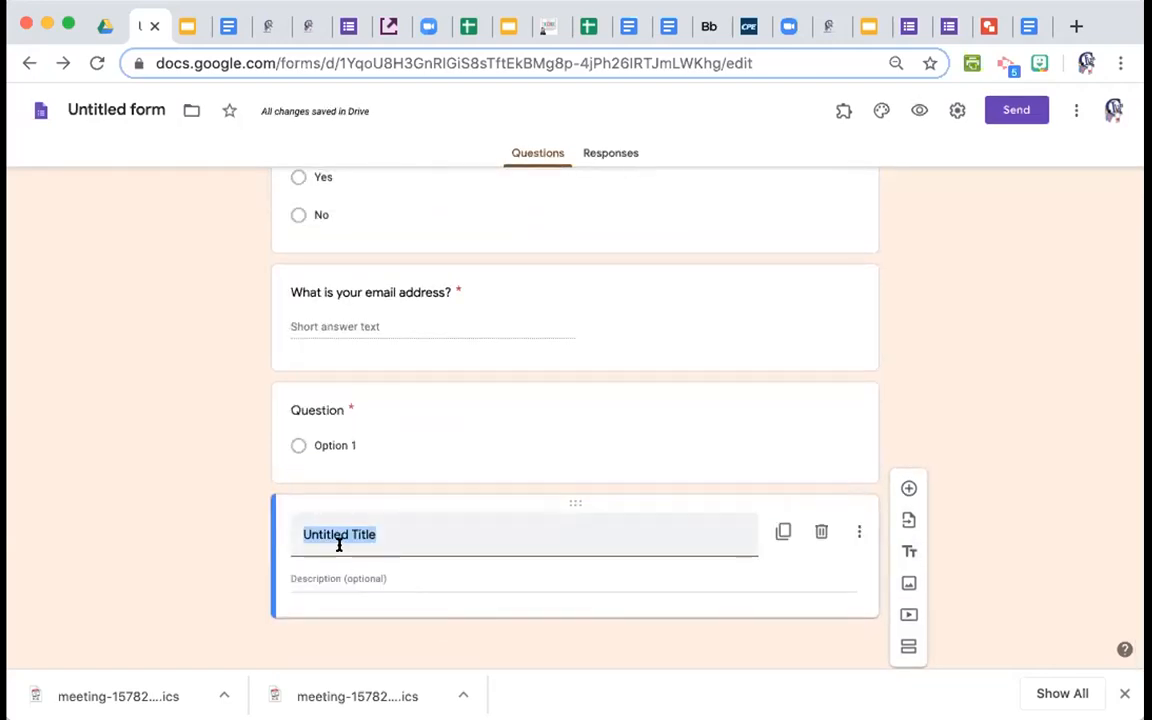
left_click(380, 405)
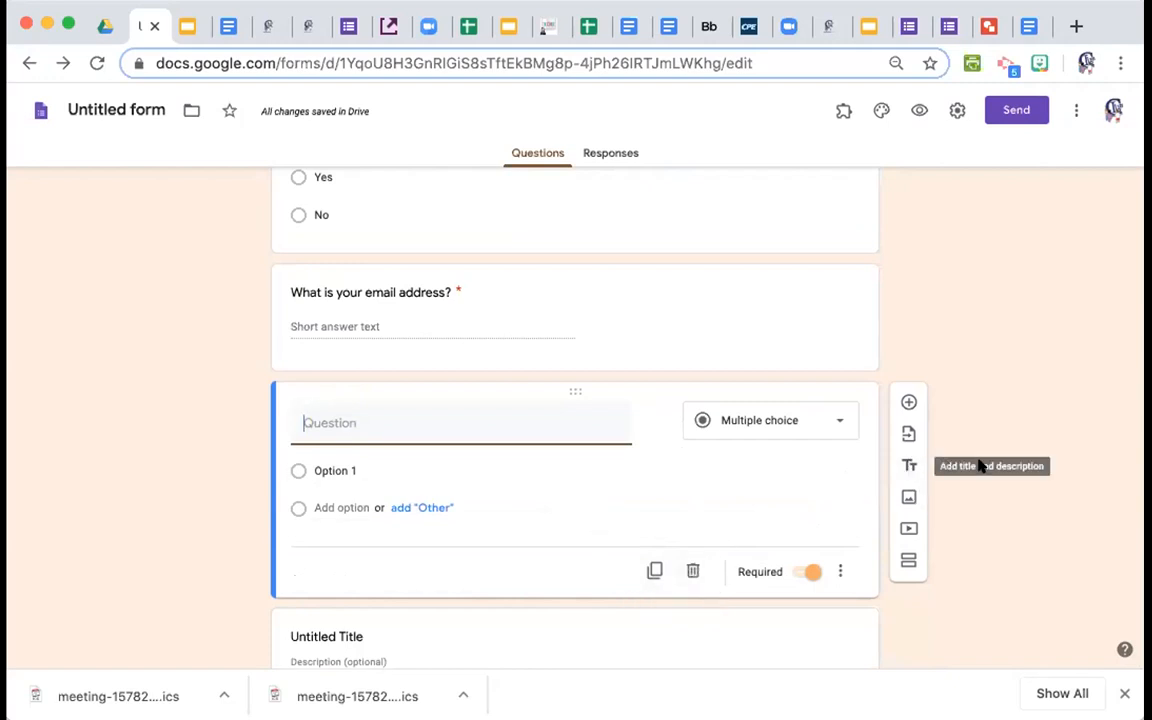
left_click(692, 571)
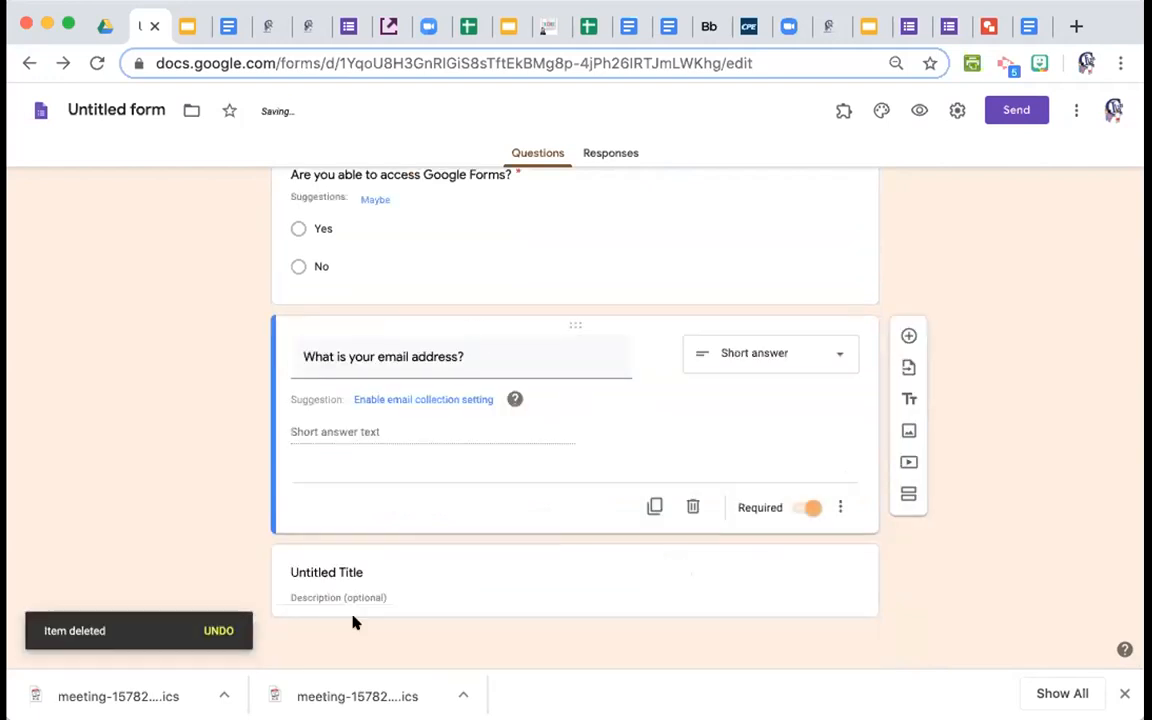
left_click(368, 573)
type("S")
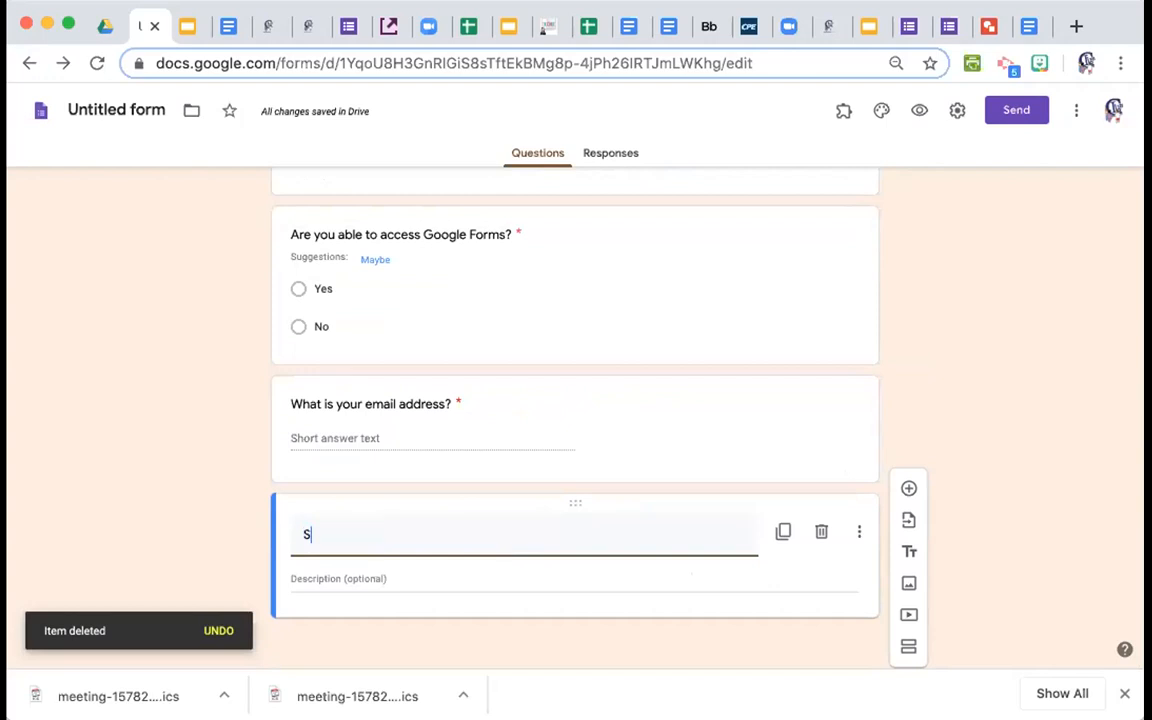
type("ection 2")
left_click(368, 572)
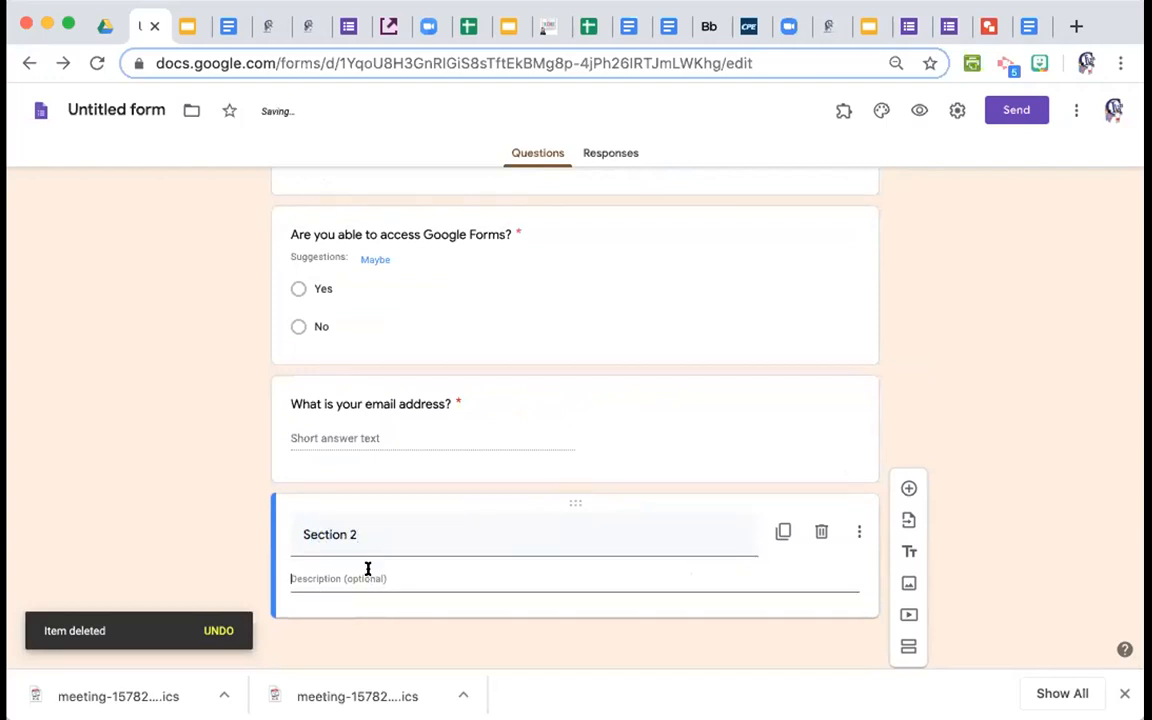
type("different directions")
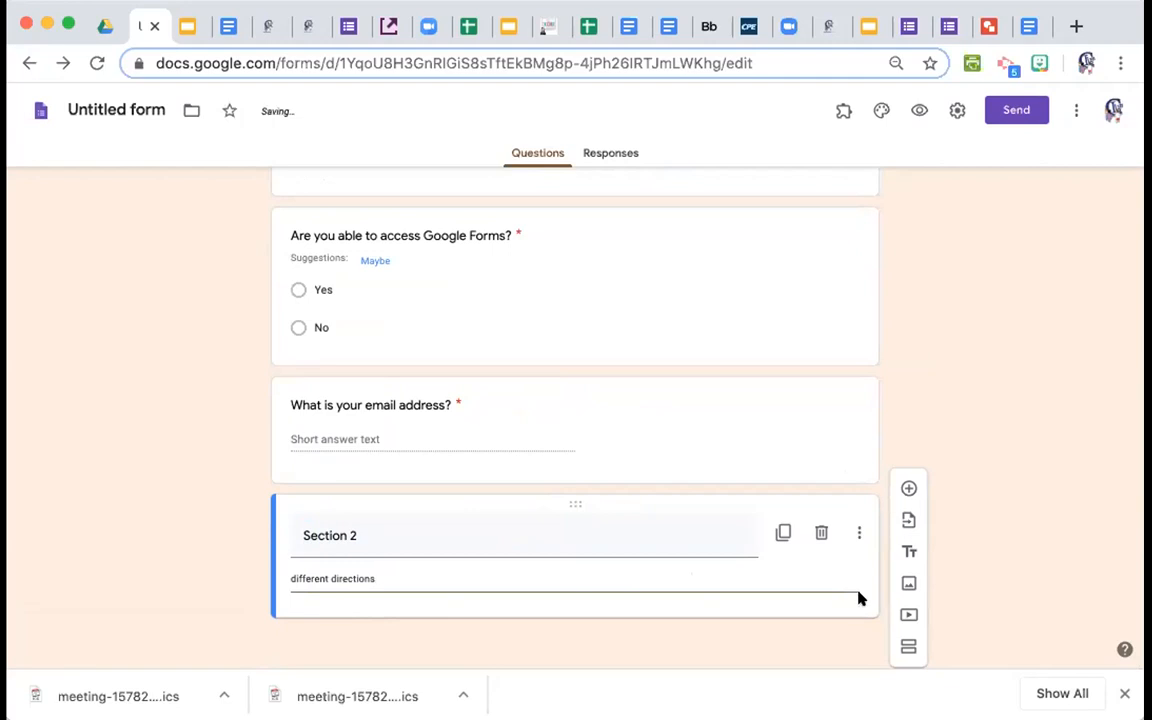
left_click(909, 486)
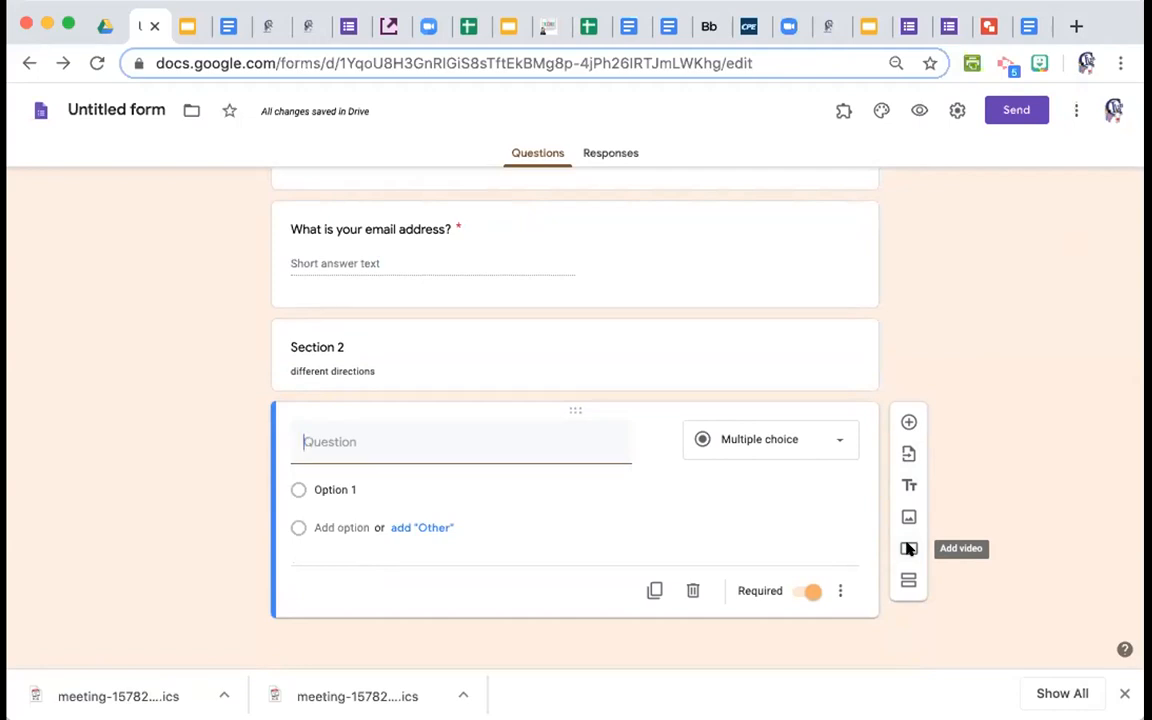
Switch to the Corona-cation form preview.
left_click(912, 27)
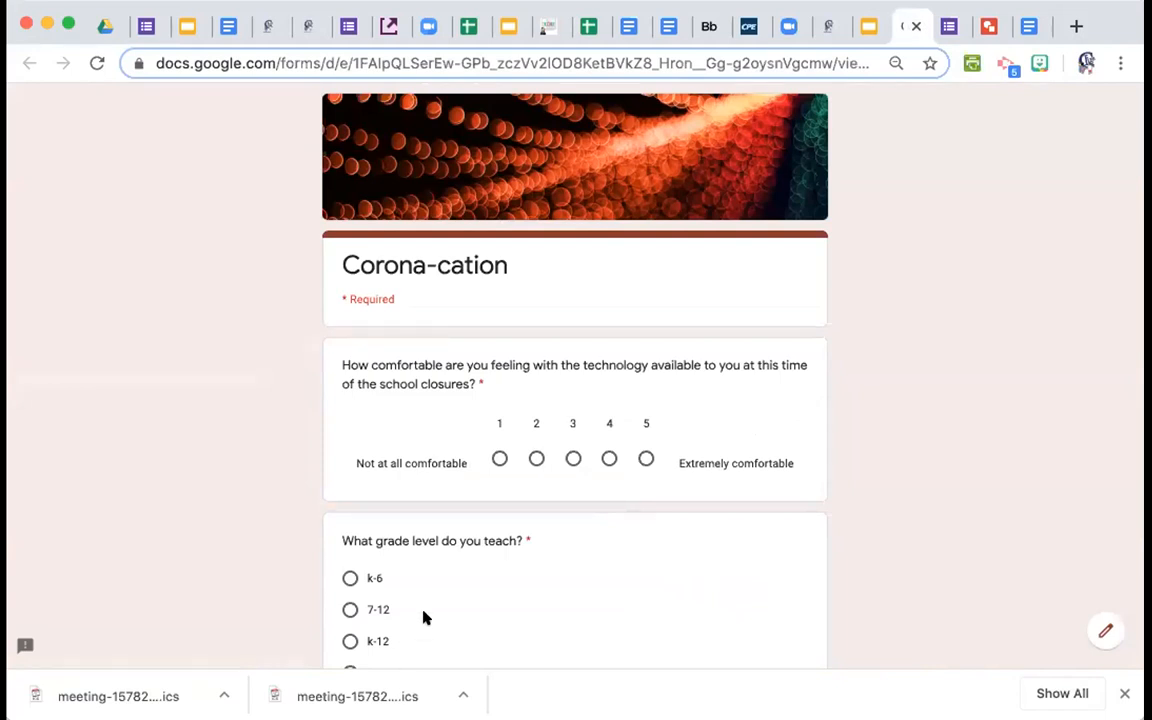
Play the embedded tutorial video and copy its youtu.be share link.
scroll(424, 600, "down", 5)
left_click(466, 421)
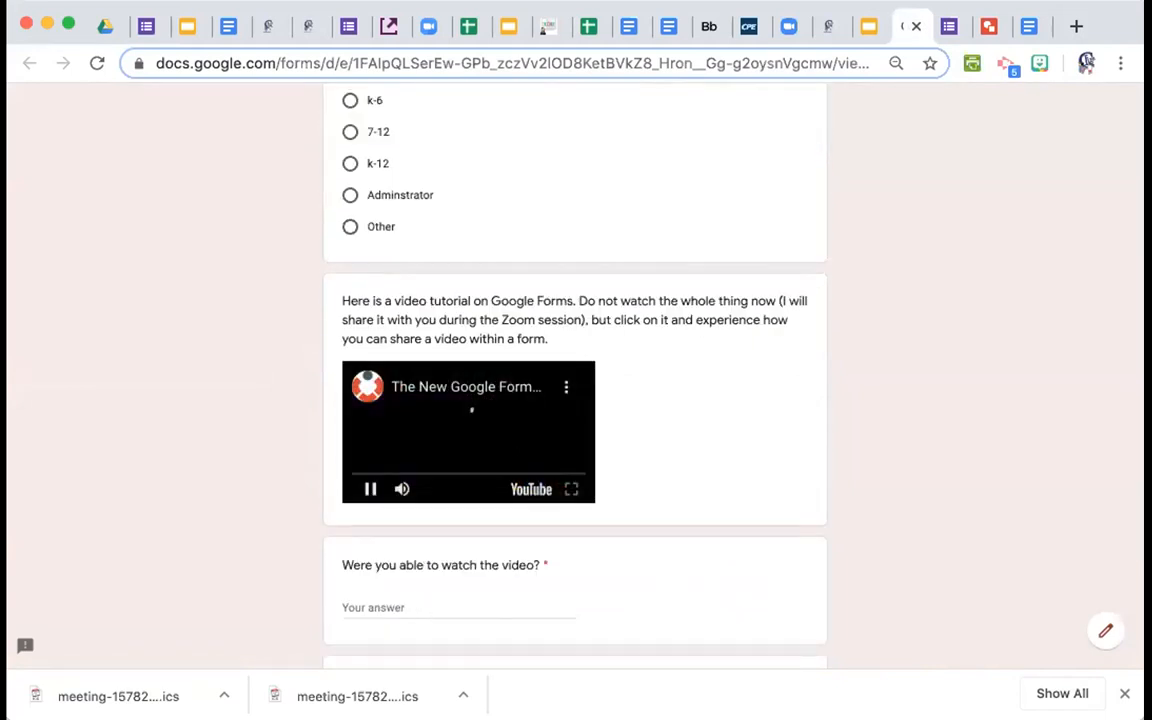
left_click(566, 390)
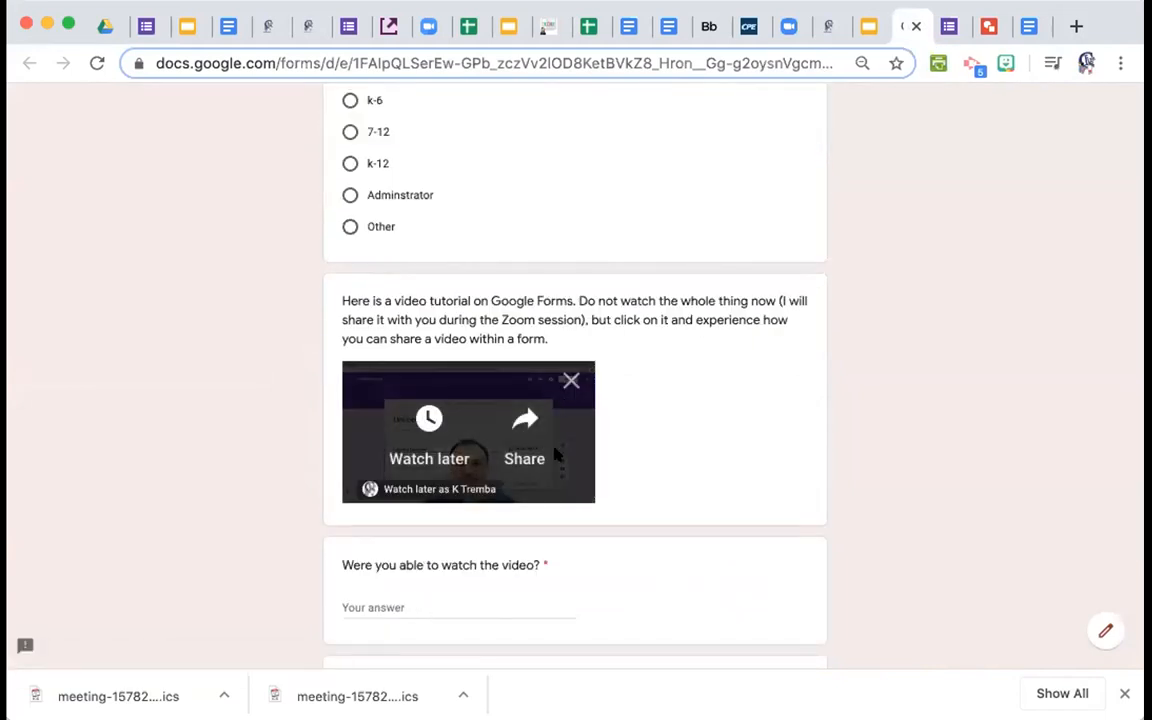
left_click(518, 456)
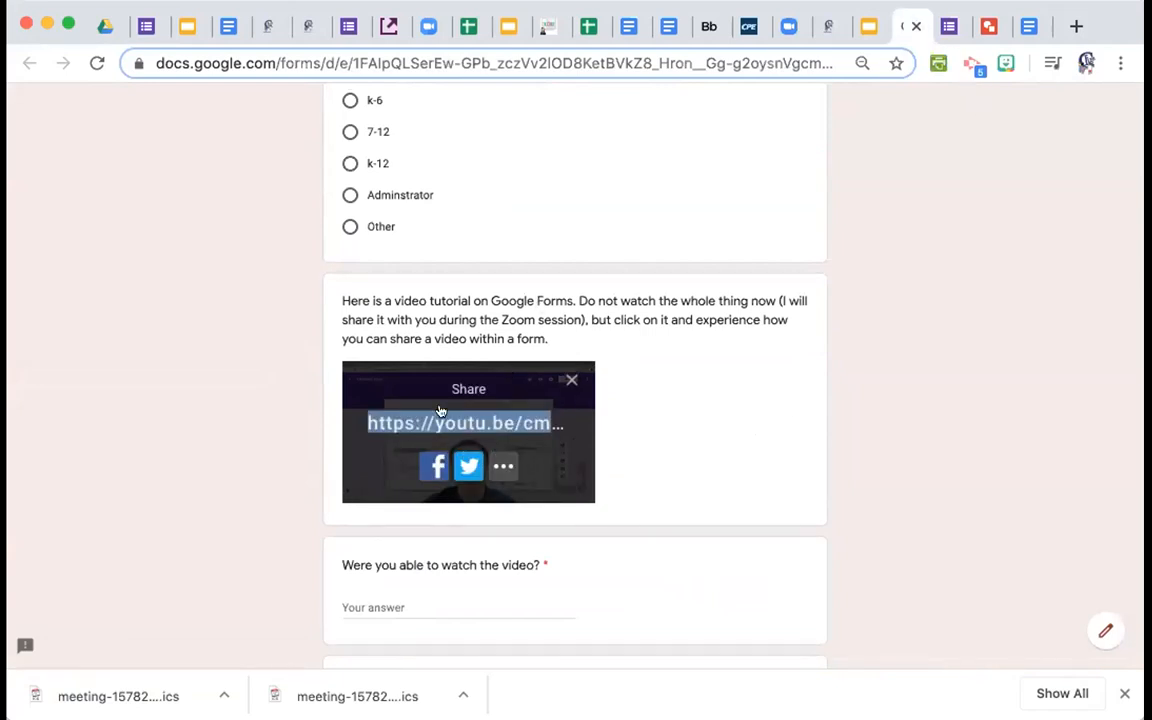
left_click(571, 379)
left_click(372, 489)
Go to the Corona-cation form editor and scroll through its questions.
left_click(870, 28)
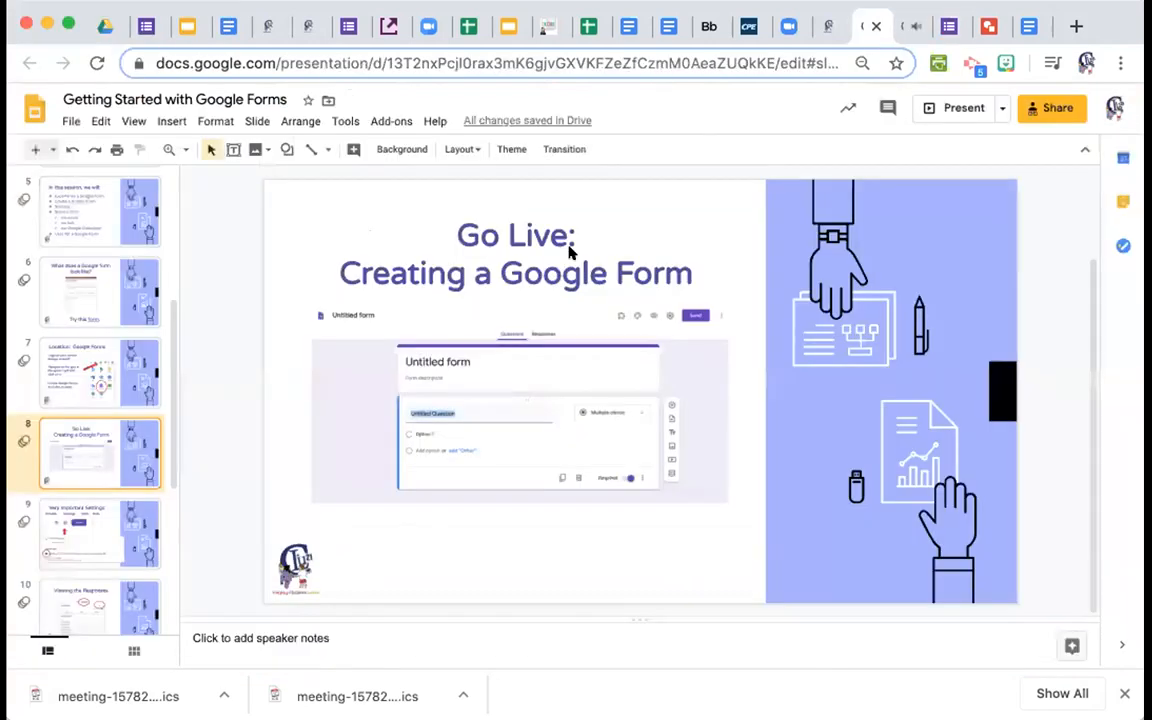
left_click(952, 28)
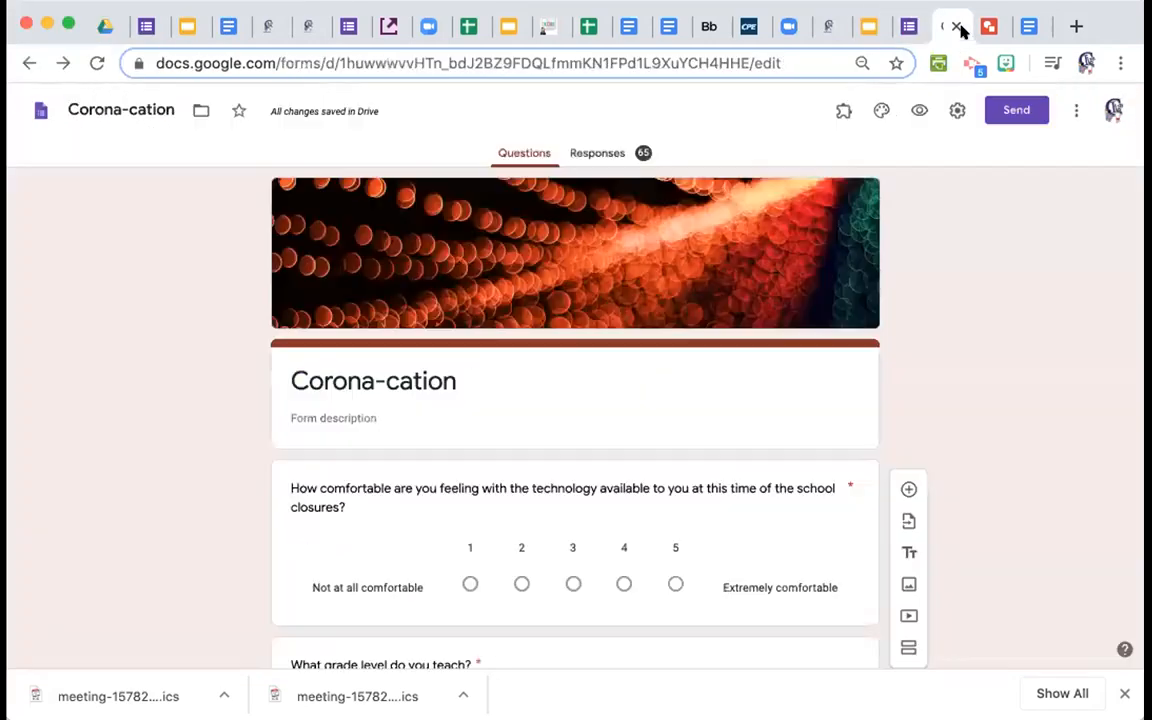
scroll(760, 467, "down", 3)
scroll(760, 467, "down", 1)
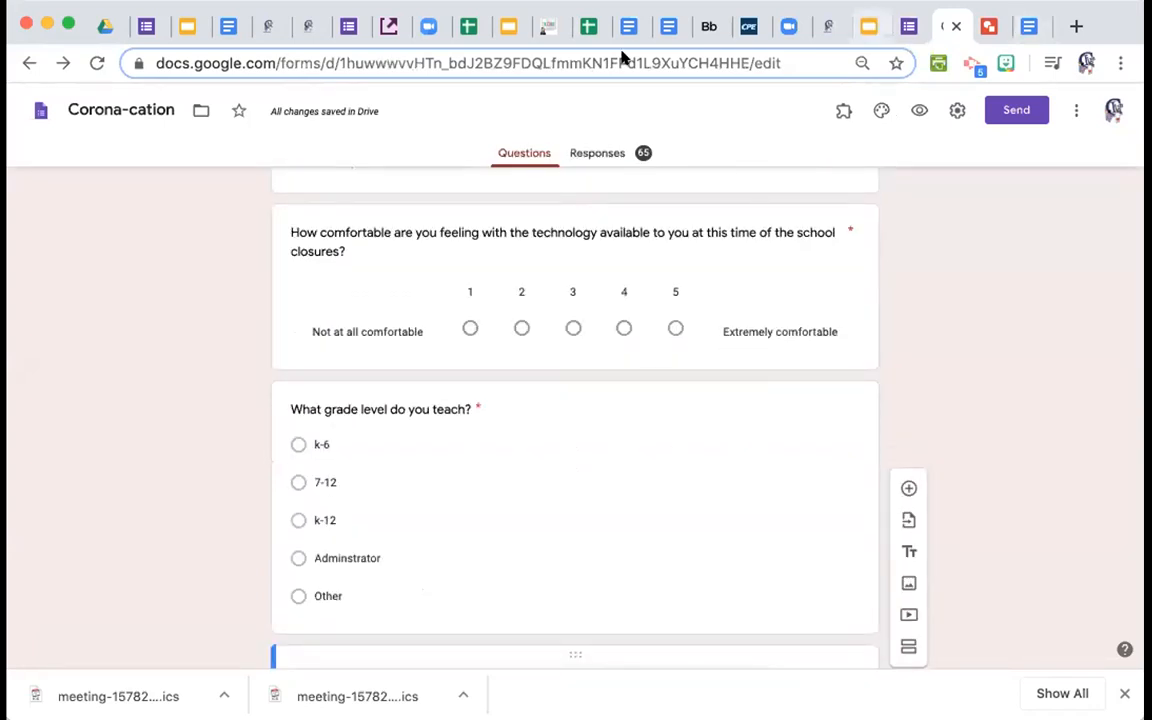
In the Untitled form, search the pasted link and select 'The New Google Forms - Detailed Tutorial' video.
left_click(163, 30)
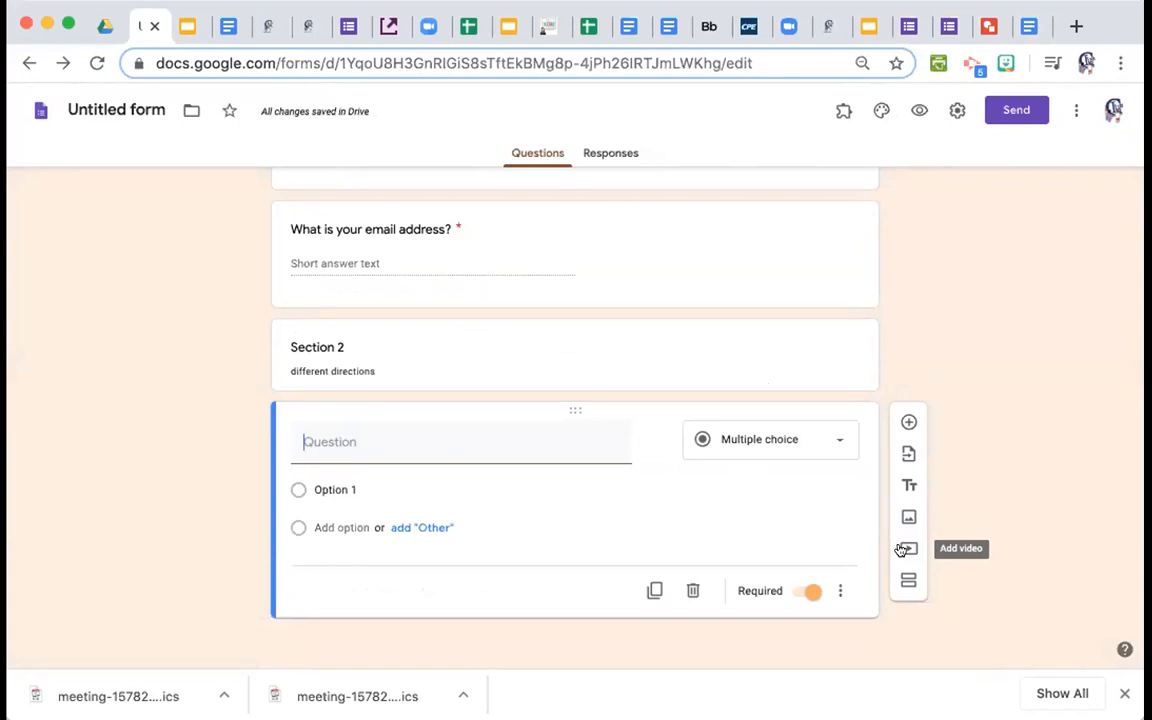
left_click(905, 549)
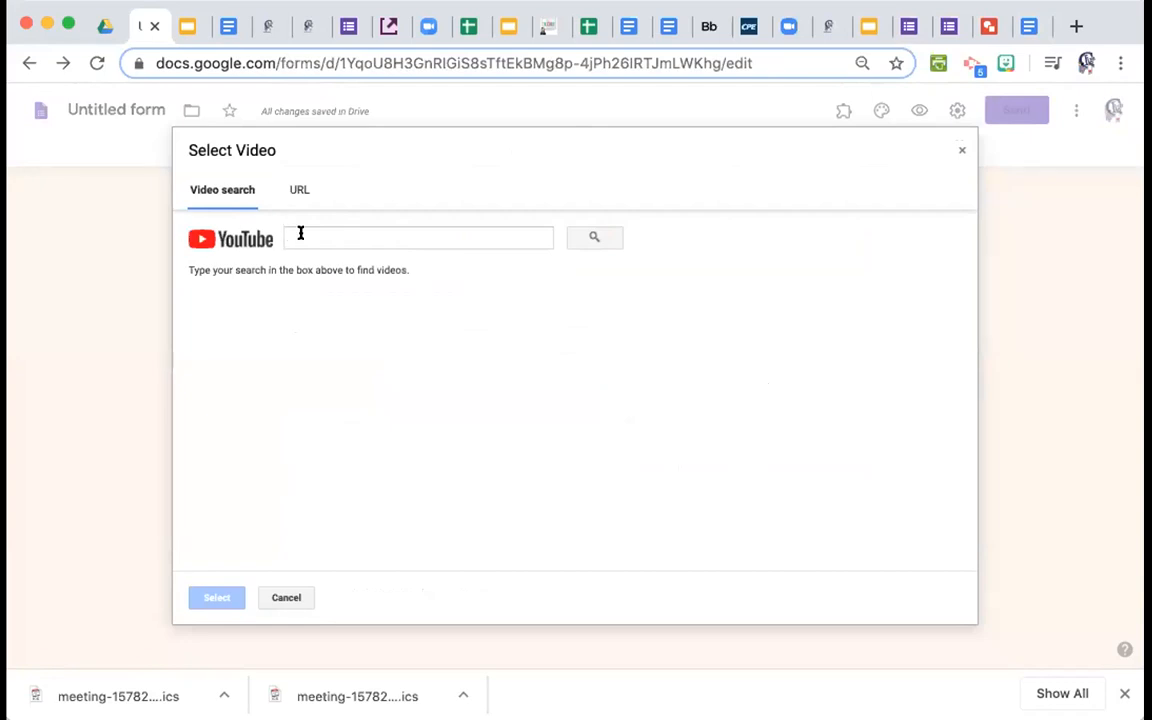
left_click(294, 189)
left_click(216, 187)
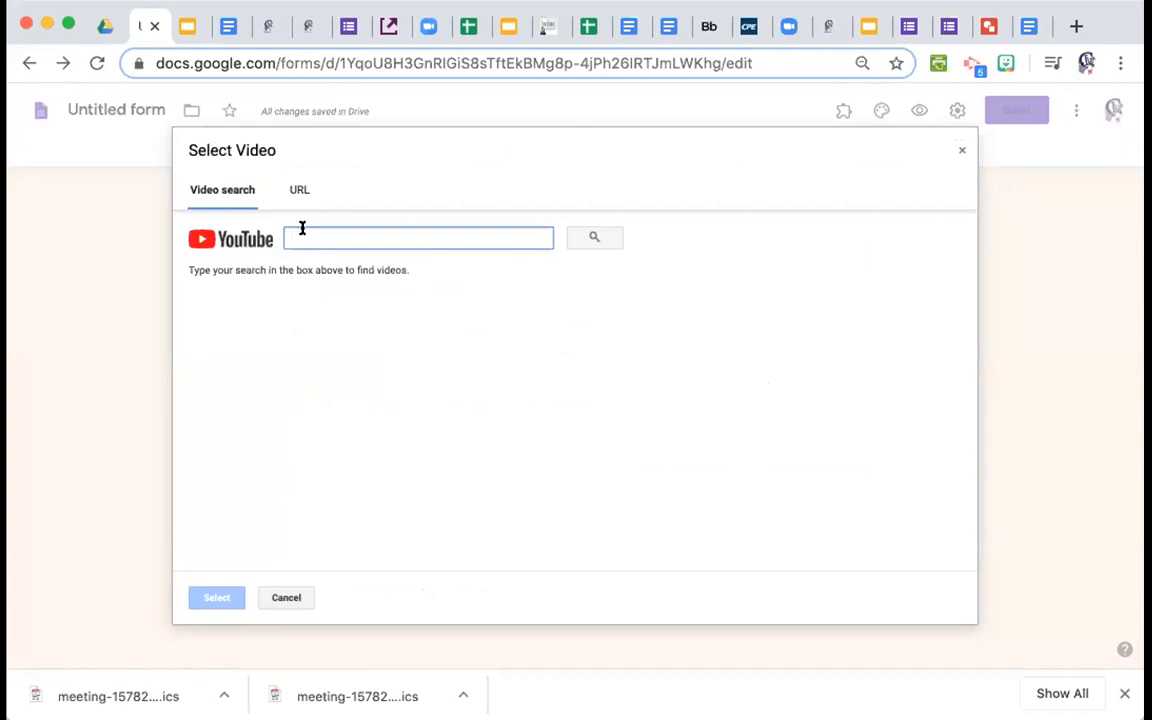
type("https://youtu.be/cm3KyqbaMJA")
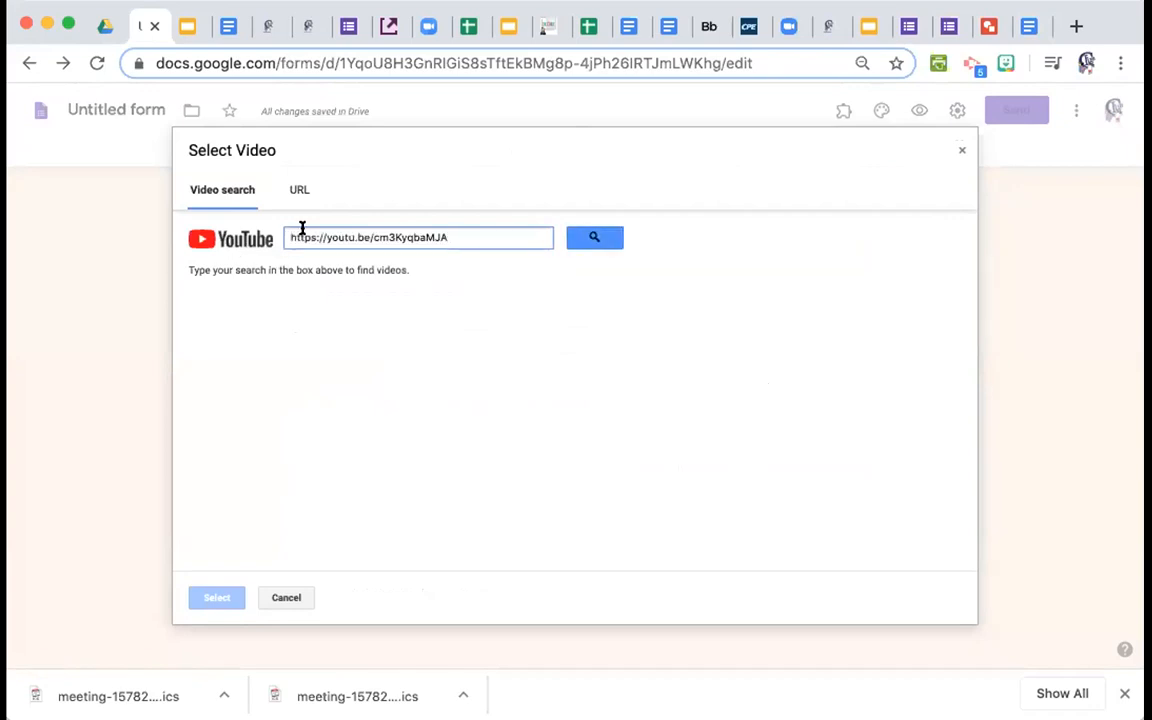
left_click(593, 239)
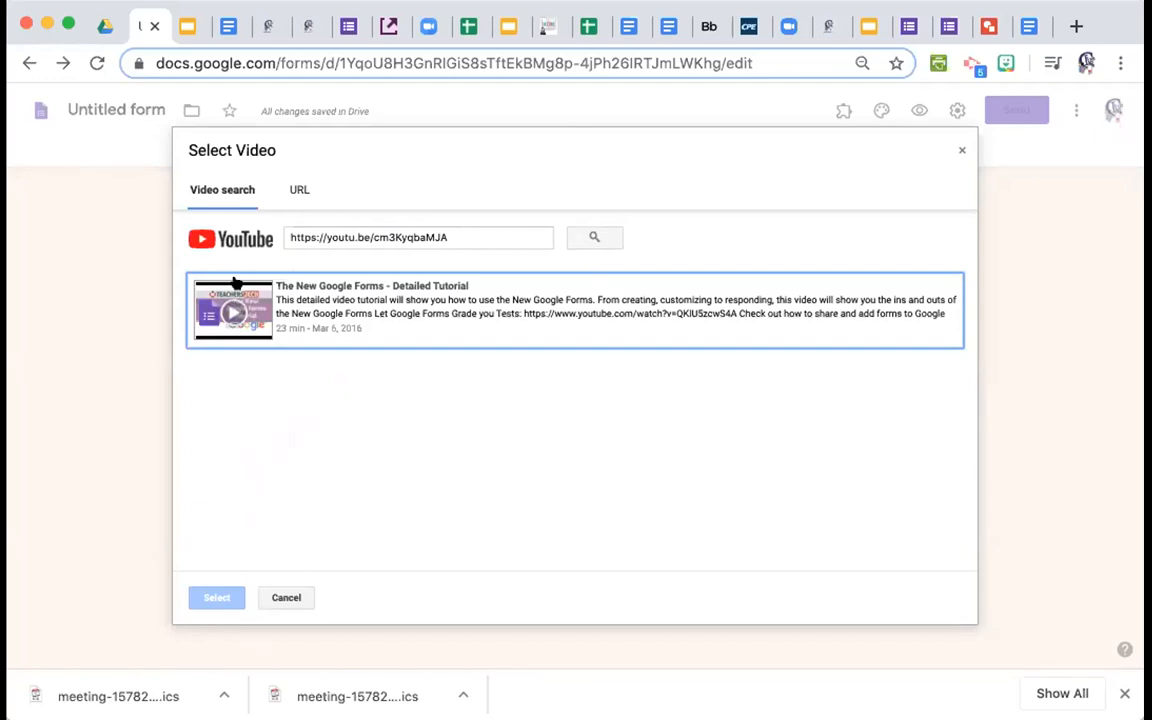
left_click(338, 320)
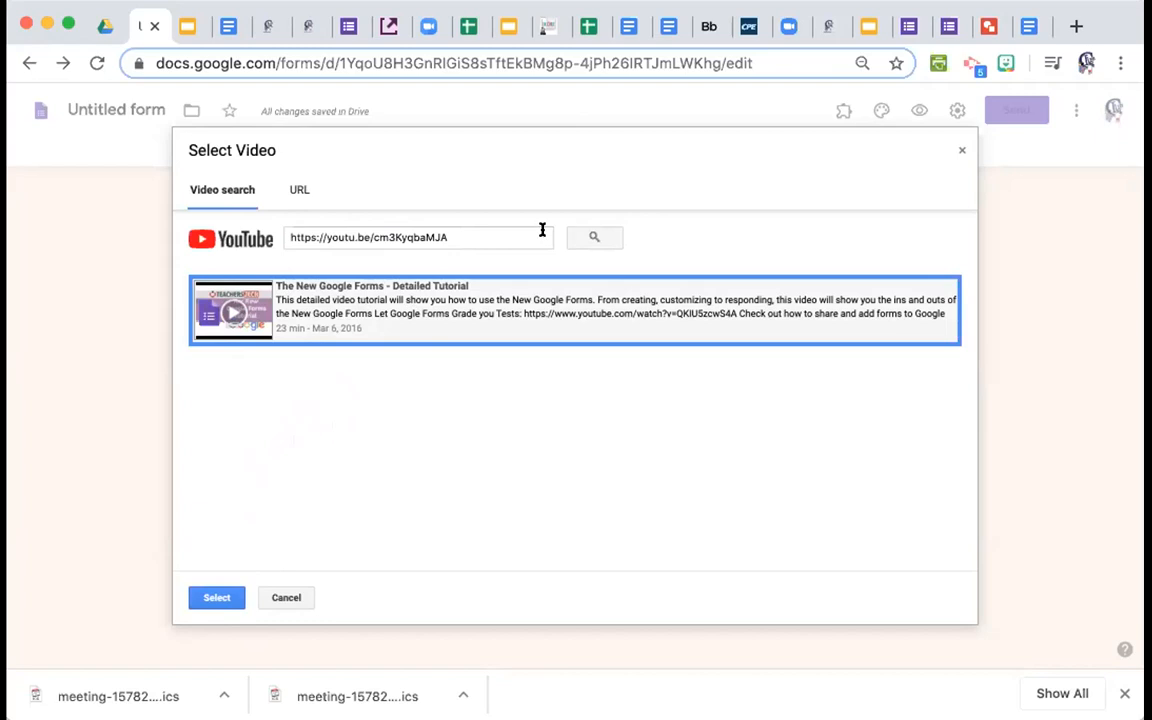
left_click(452, 232)
left_click(588, 232)
Insert the video titled 'Google Forms: Watch this video.' and add a blank multiple-choice question after it.
left_click(217, 597)
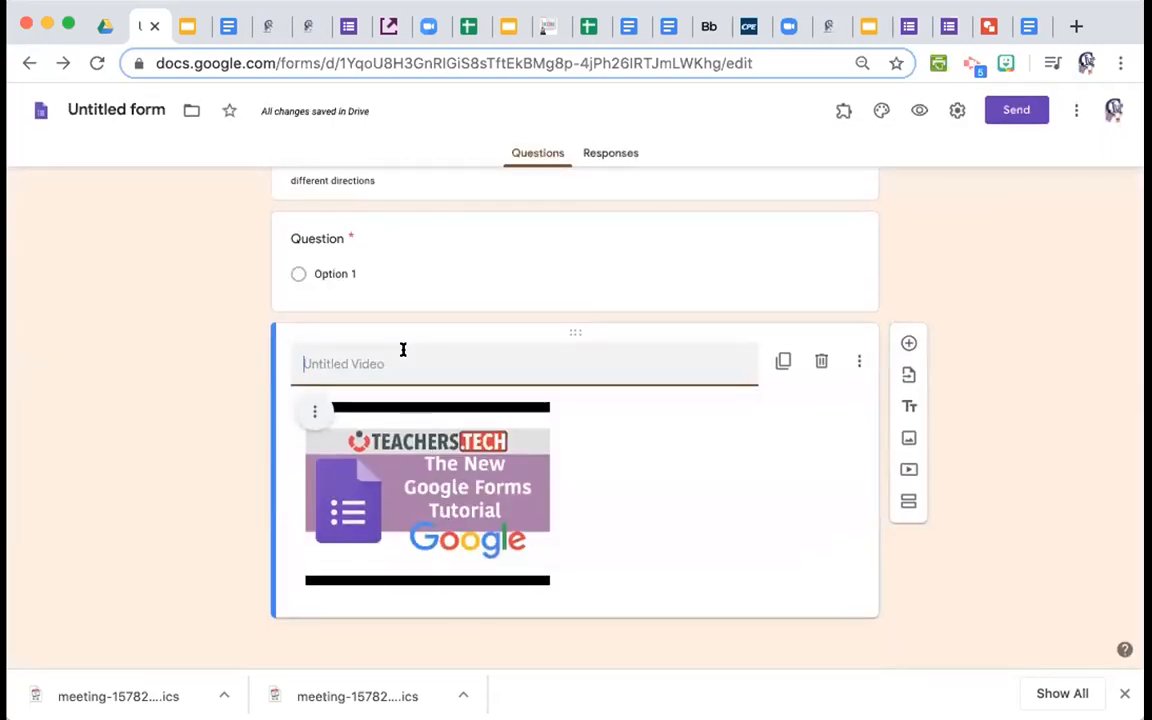
type("Google Forms")
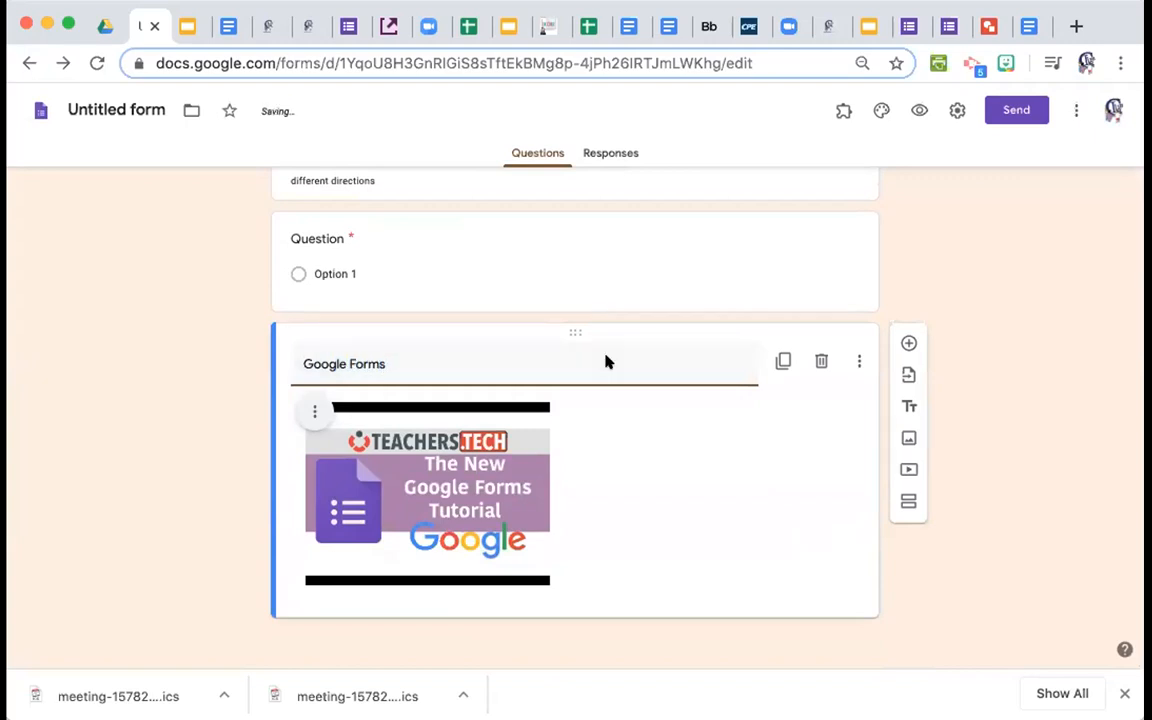
type(": War")
type("ch thi")
type("s video.")
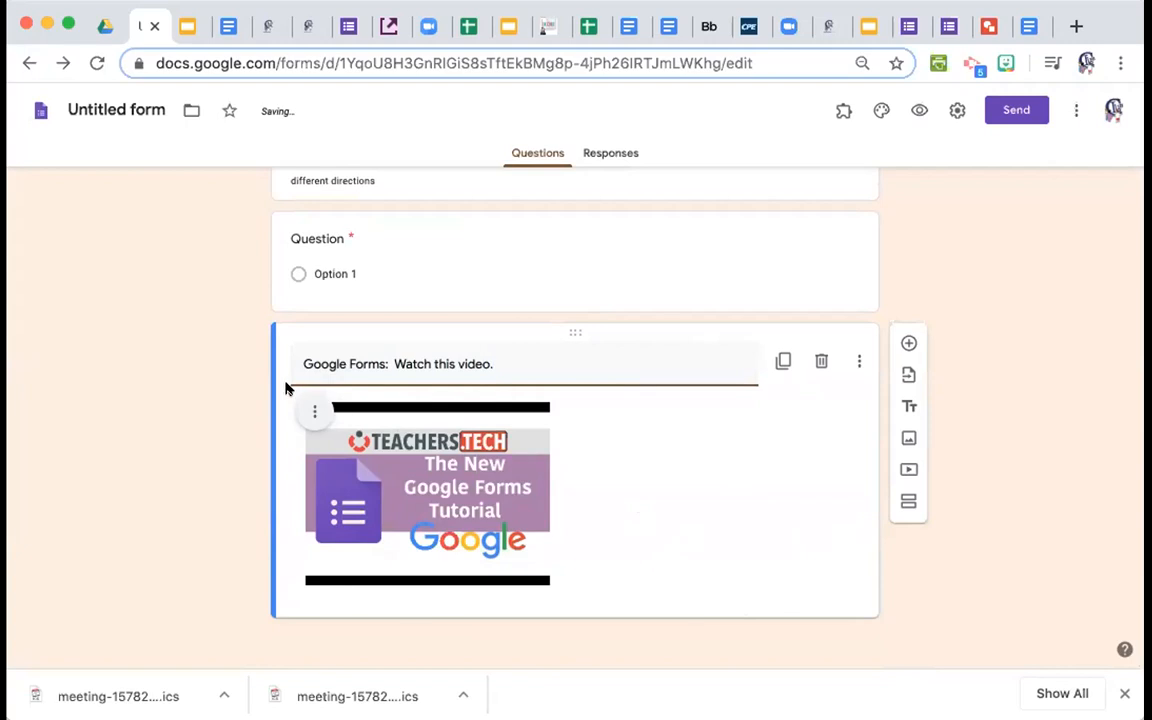
left_click(312, 411)
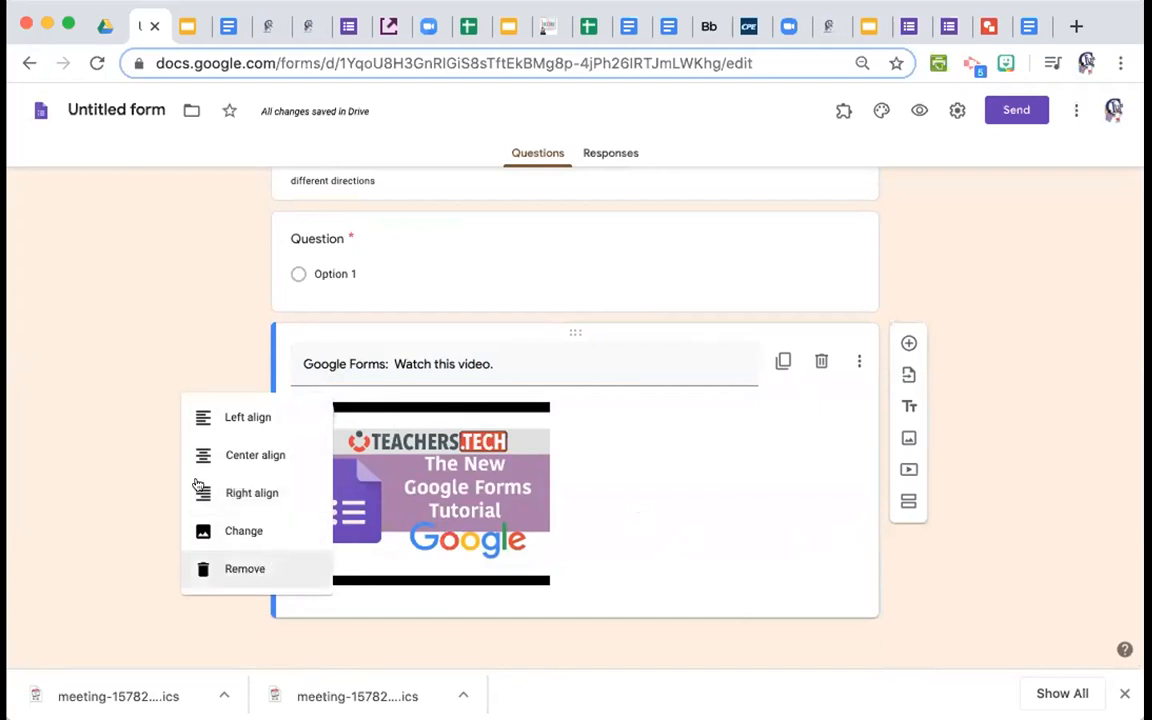
left_click(199, 328)
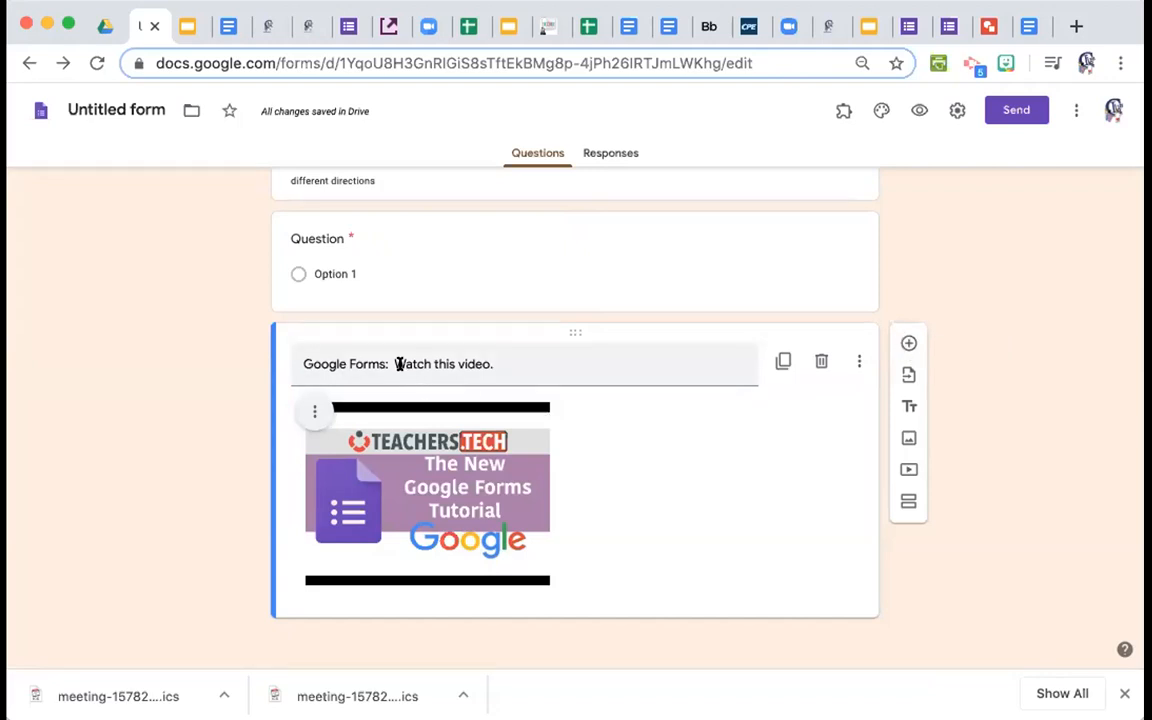
left_click(909, 342)
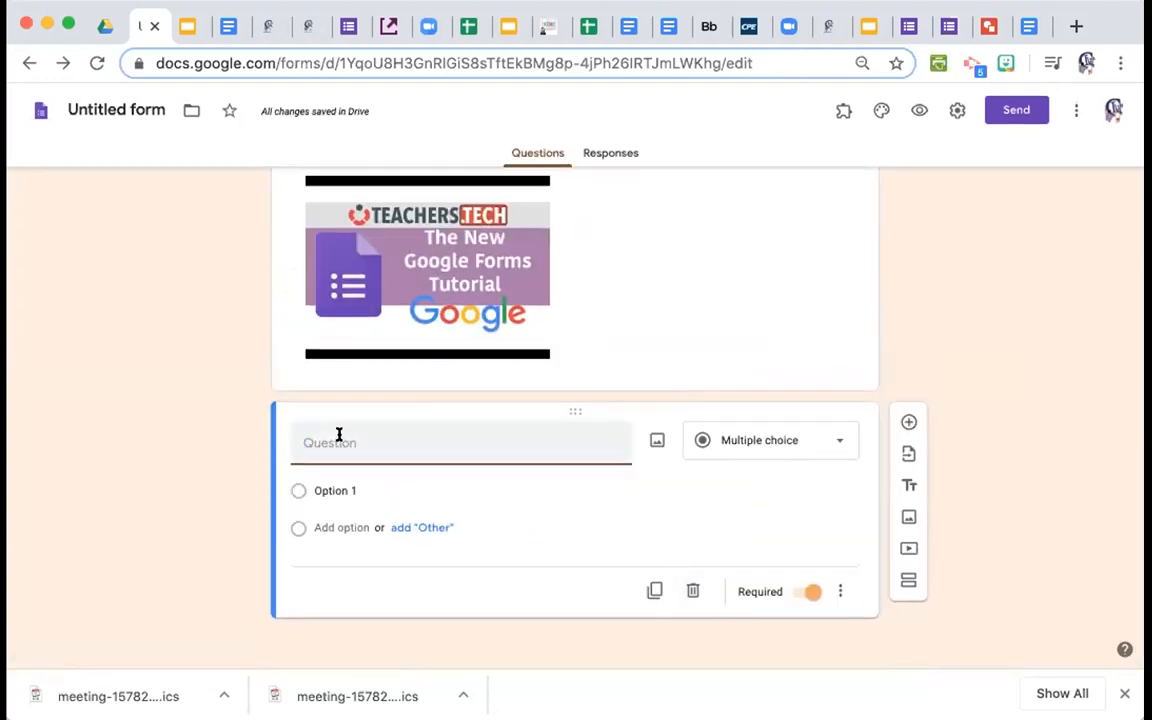
Make the question a Paragraph reading 'Ask question about the video. Summarize.' and add another question below.
type("Ask que")
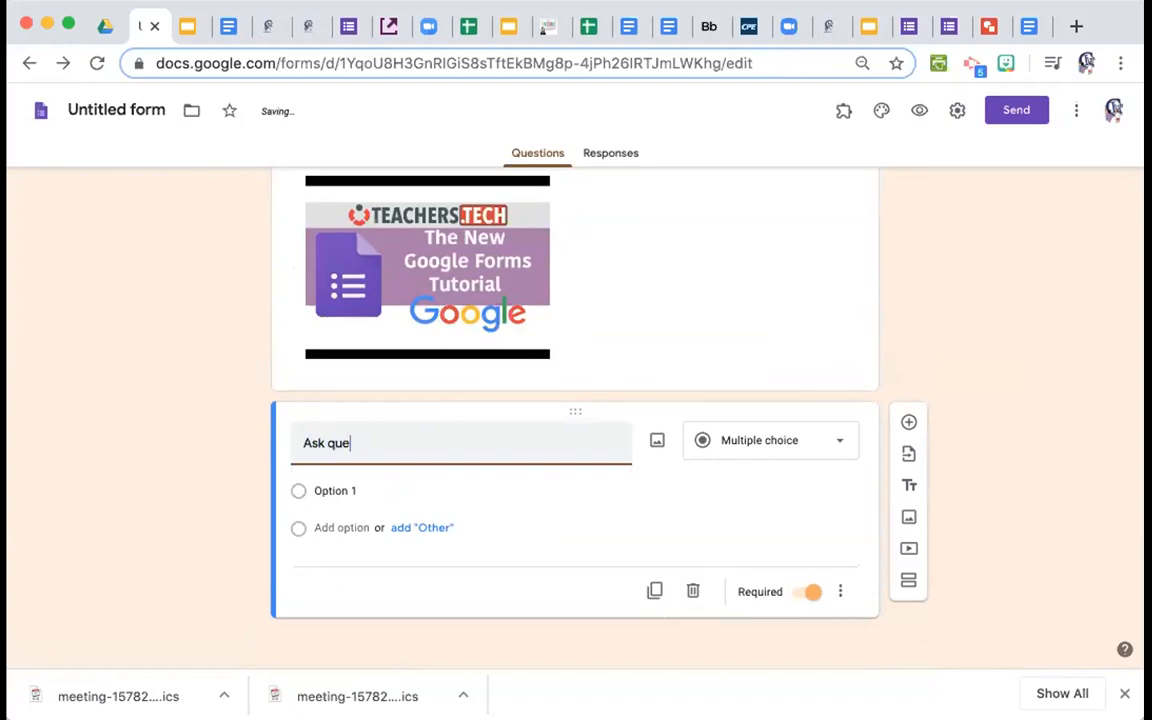
type("stionsabout the video")
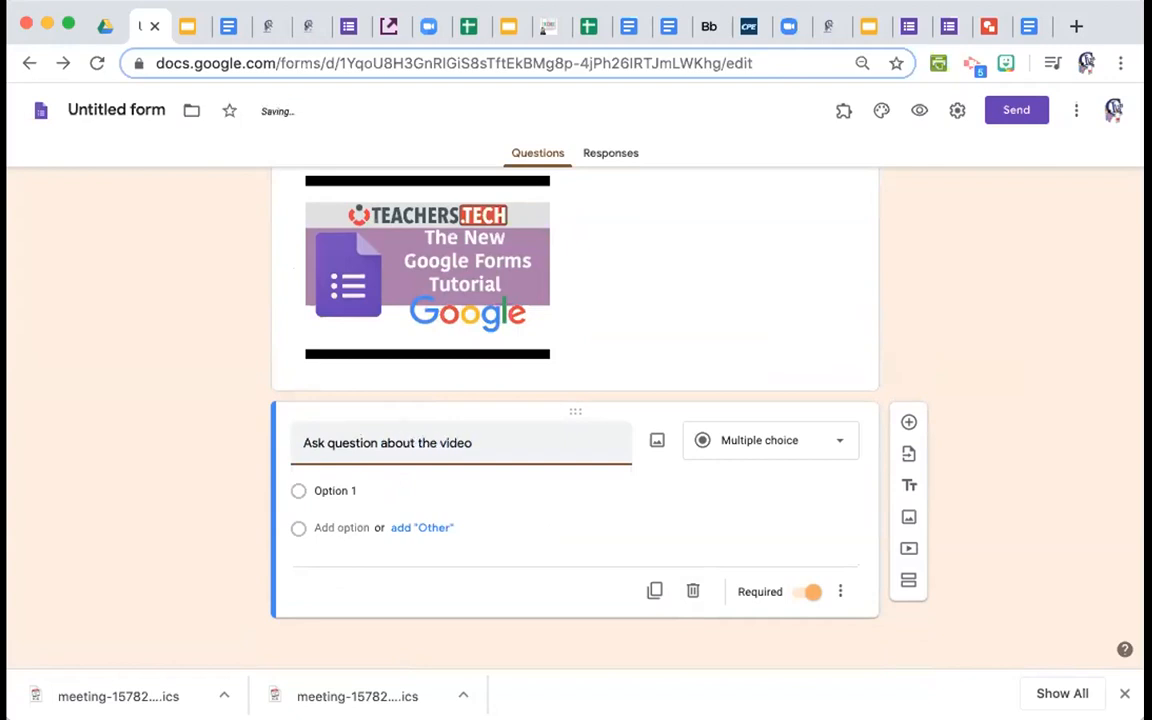
type(". Summarize.")
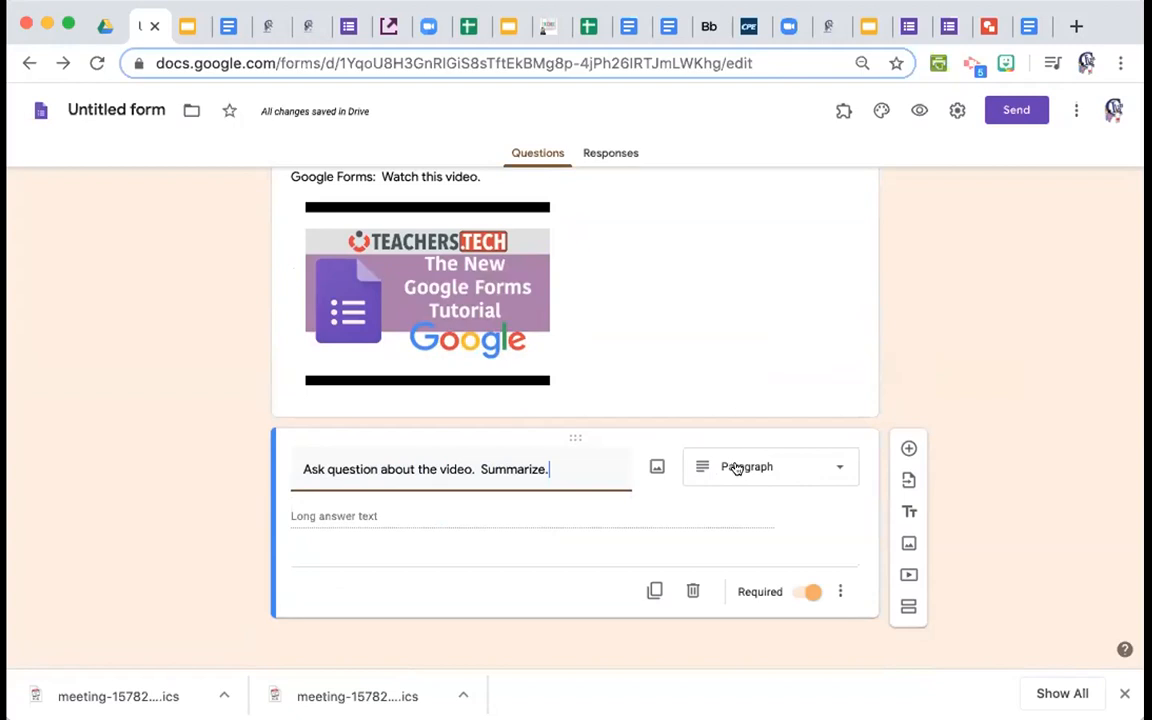
left_click(746, 467)
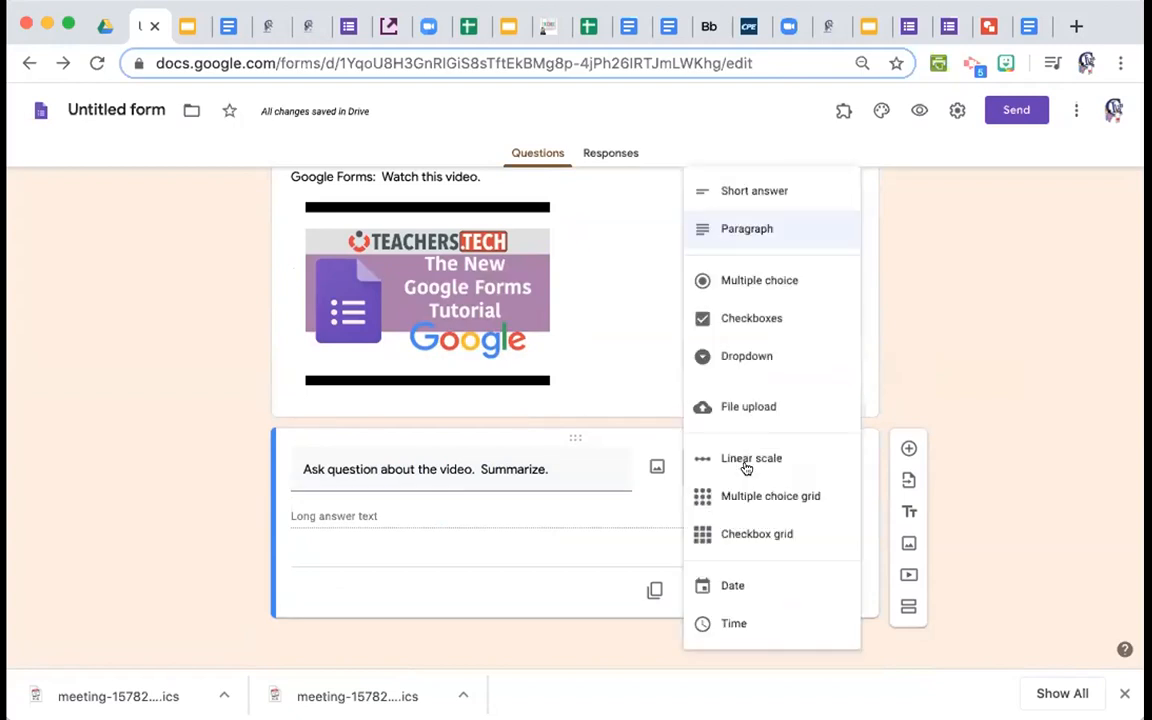
left_click(716, 224)
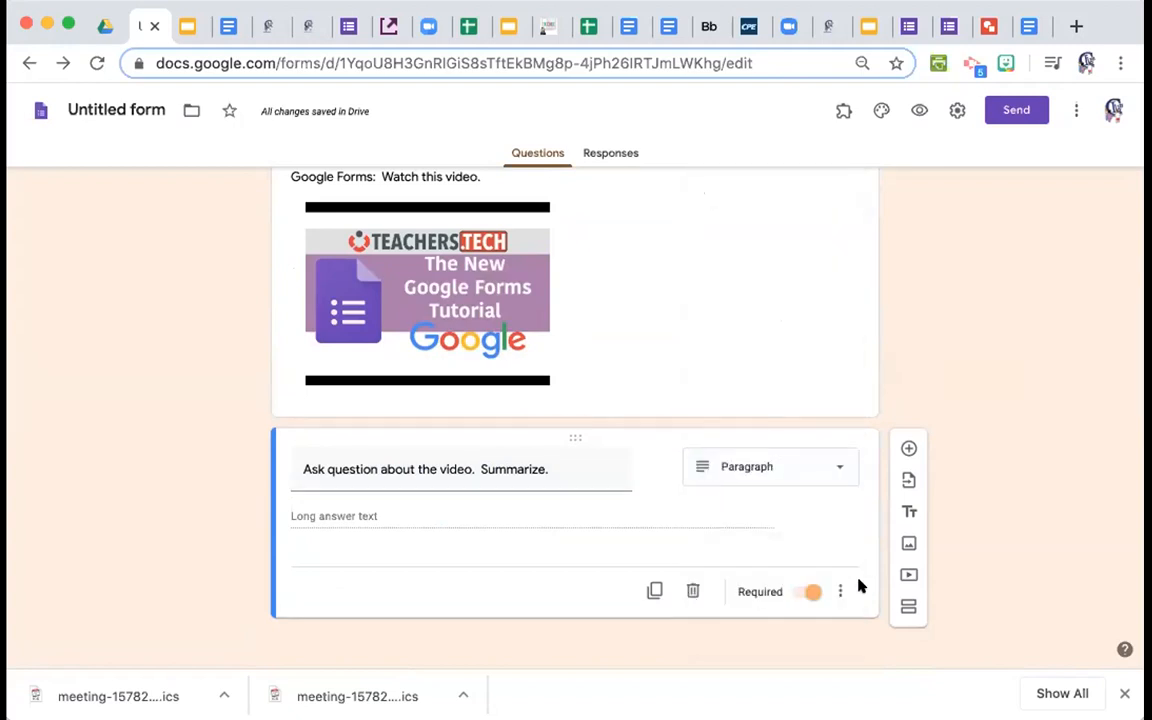
left_click(907, 449)
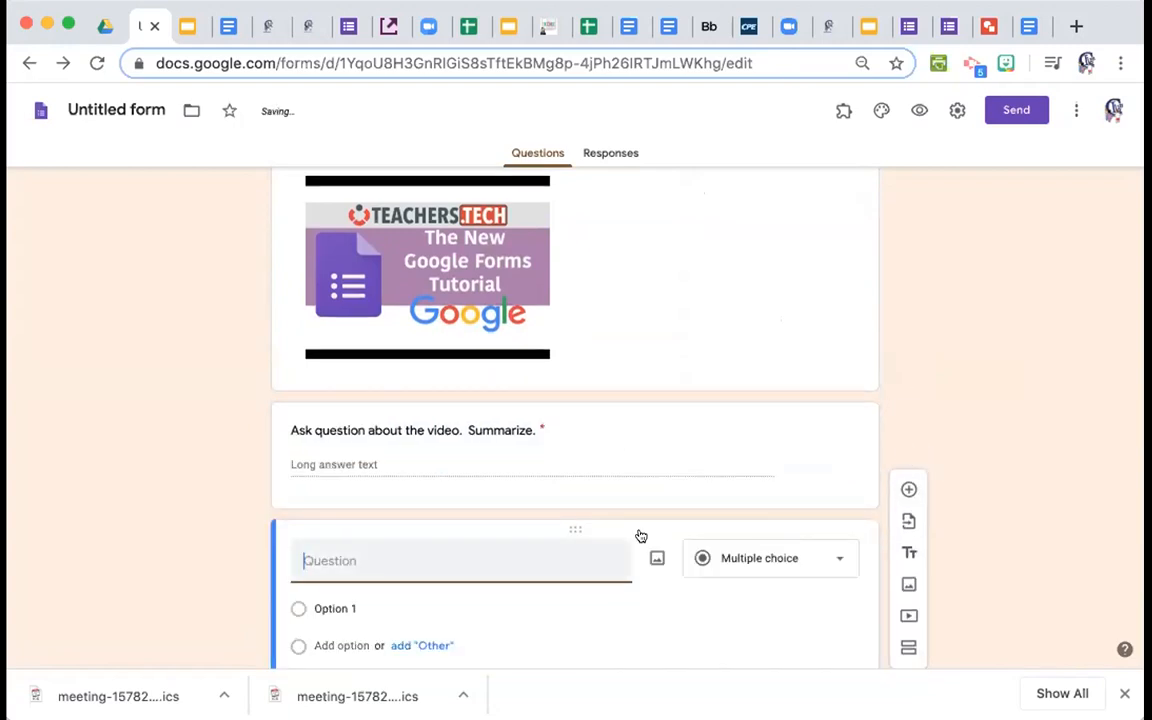
scroll(641, 535, "down", 2)
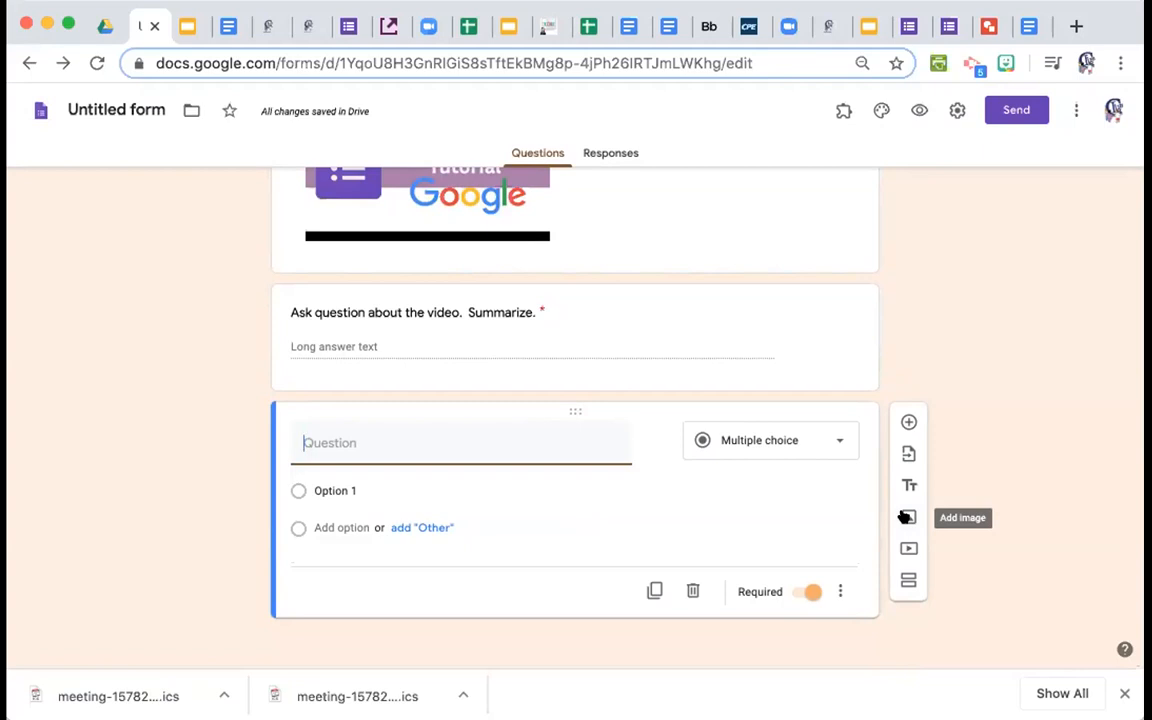
left_click(906, 516)
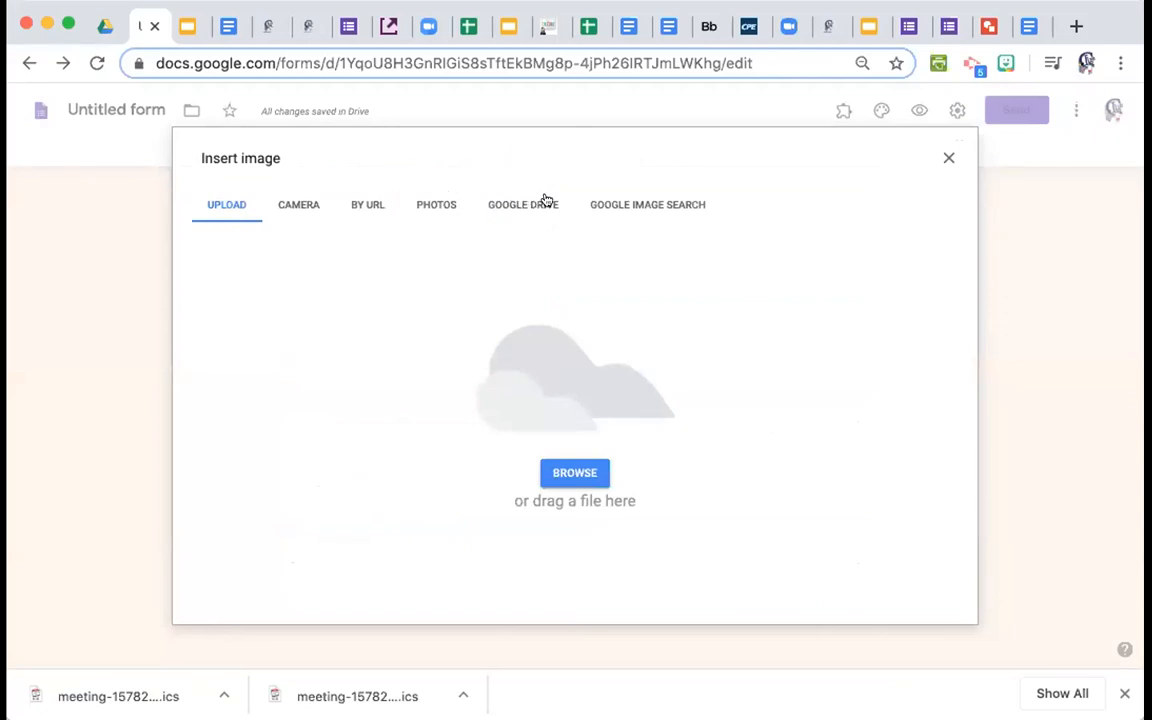
left_click(366, 205)
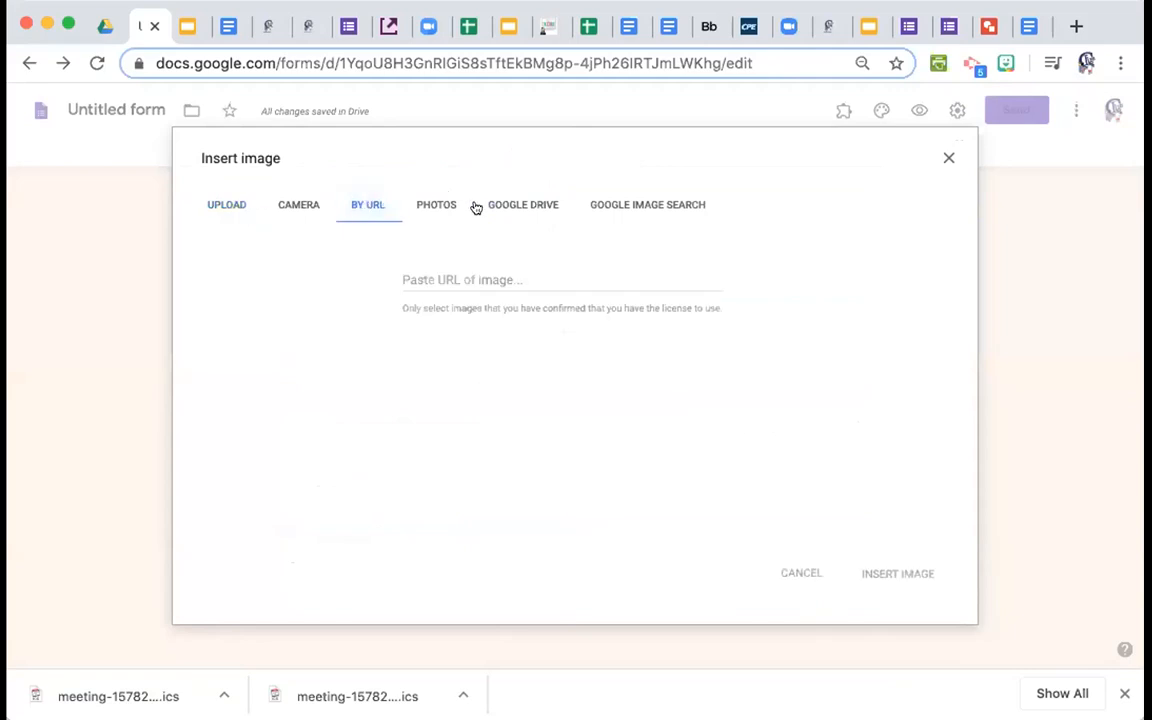
left_click(508, 207)
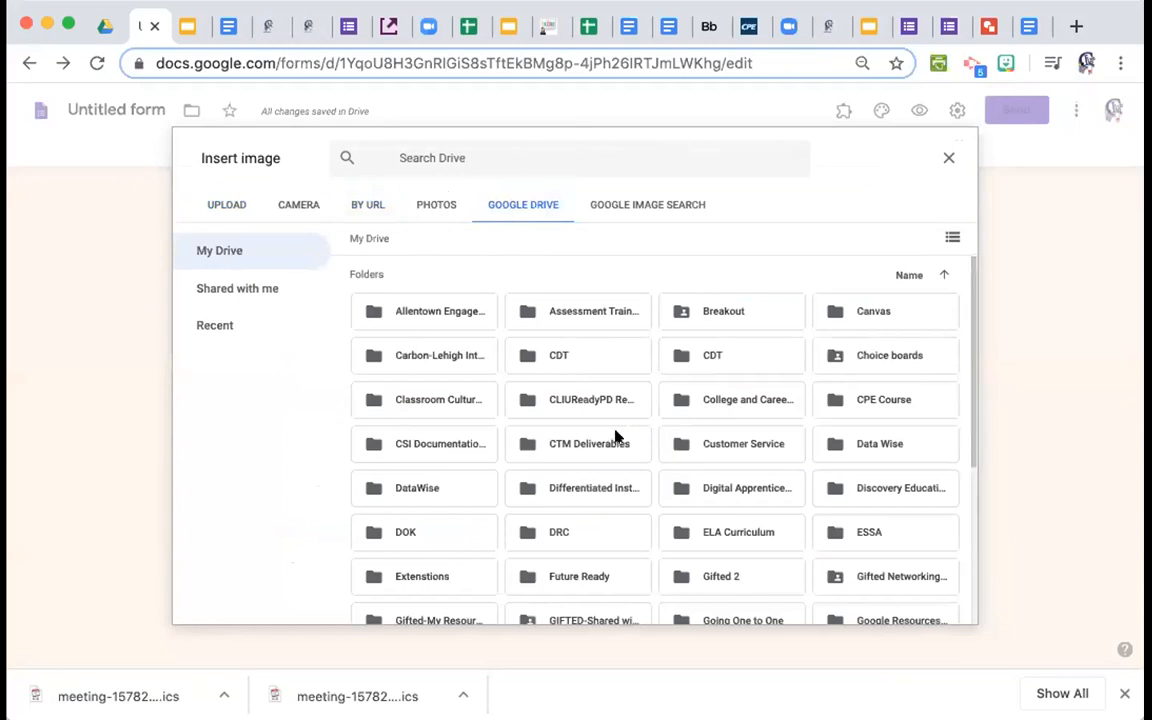
left_click(949, 157)
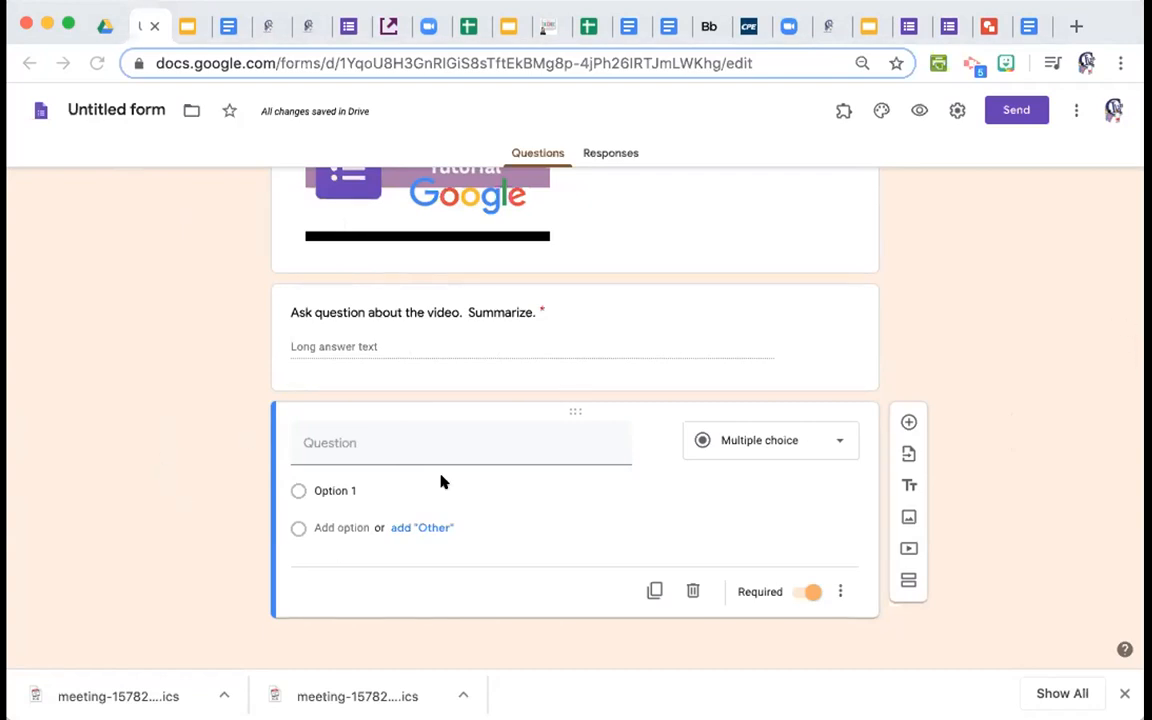
Search Google Images for 'el capitan' in the Add image dialog and pick a photo.
left_click(908, 516)
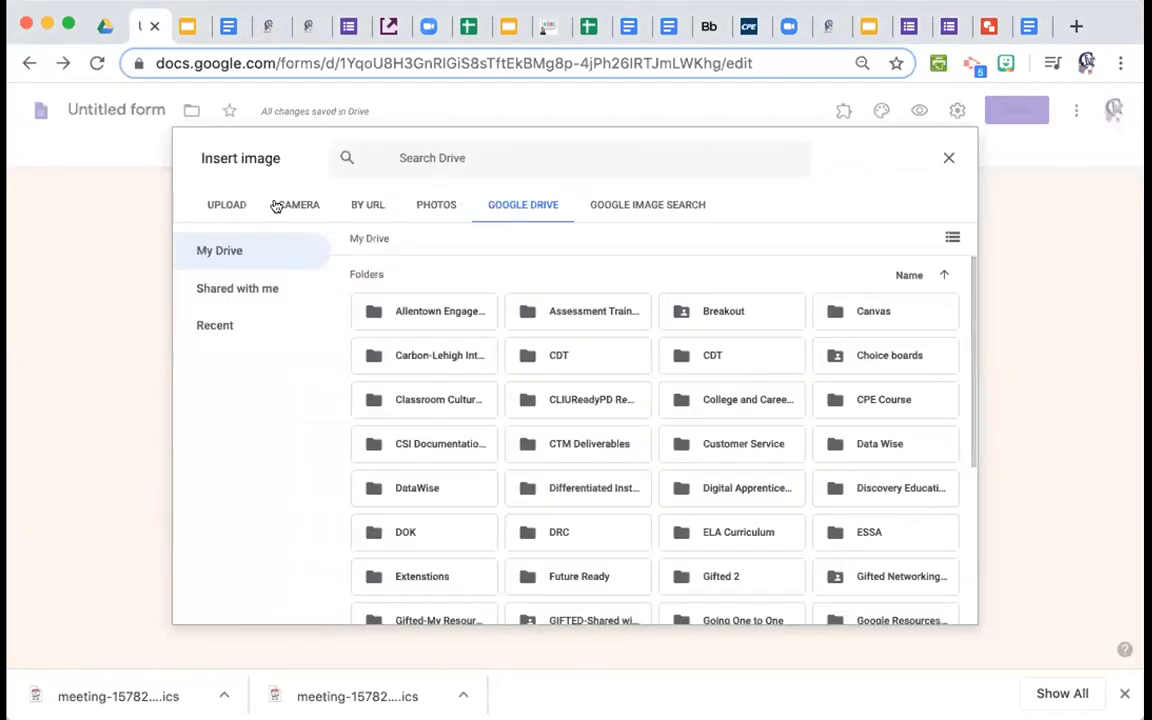
left_click(362, 205)
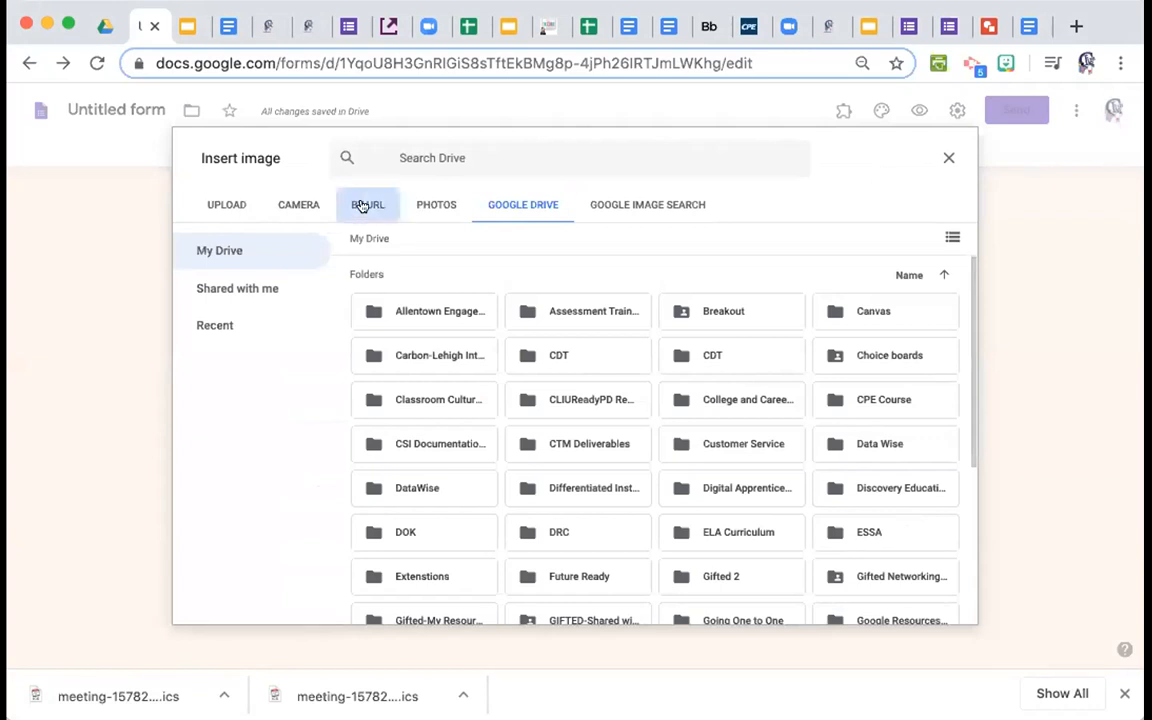
left_click(426, 205)
left_click(430, 155)
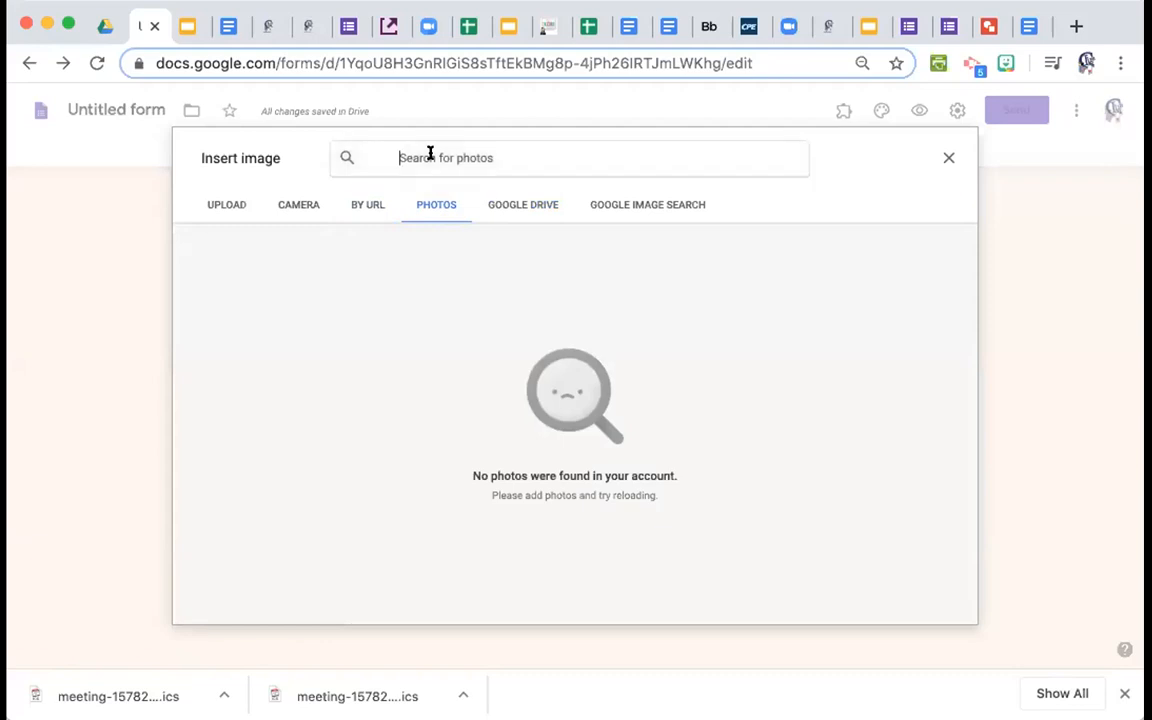
left_click(673, 204)
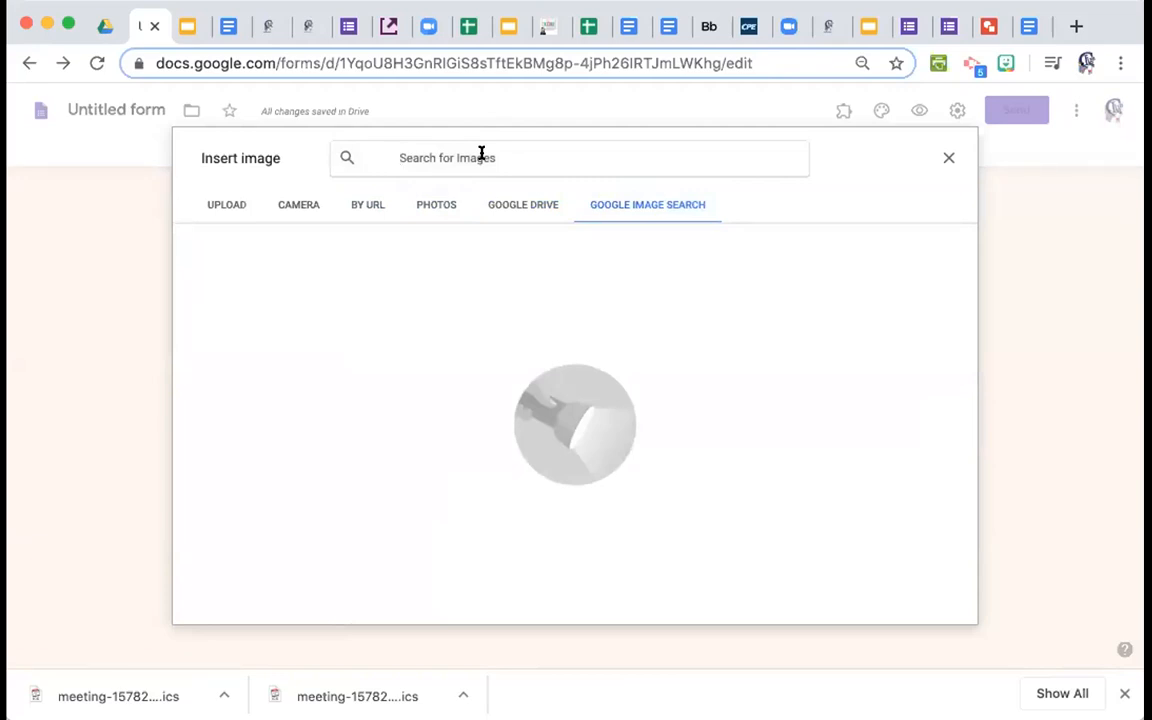
type("el capitan")
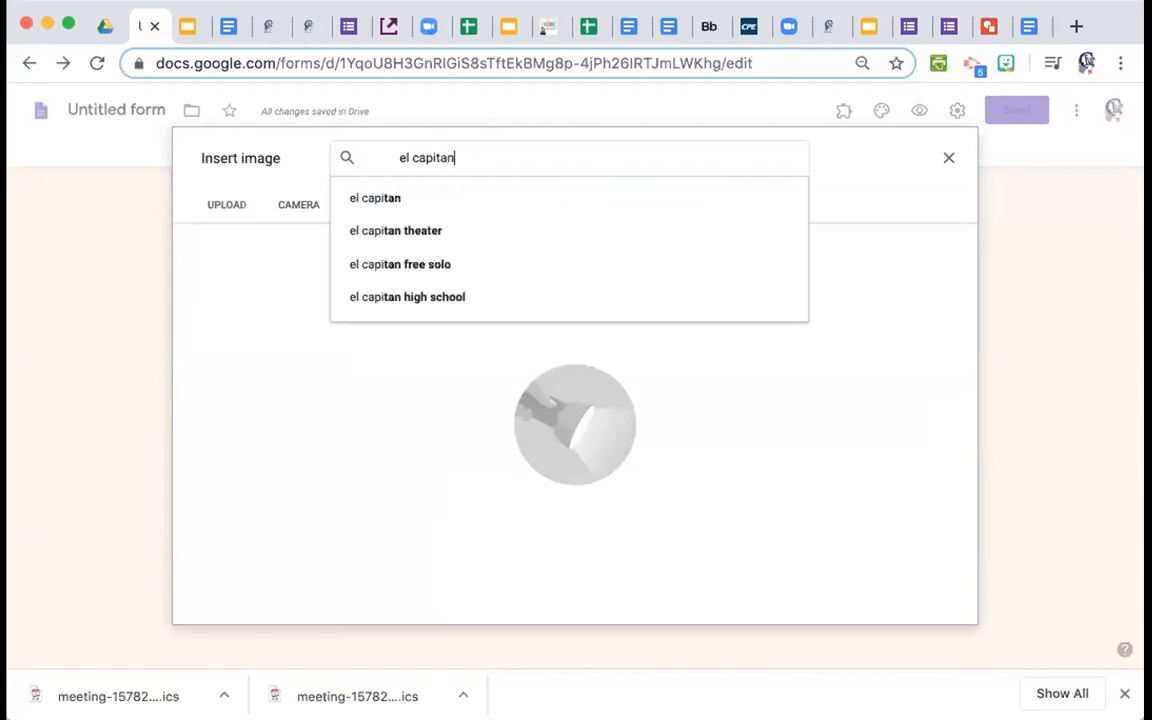
key("Return")
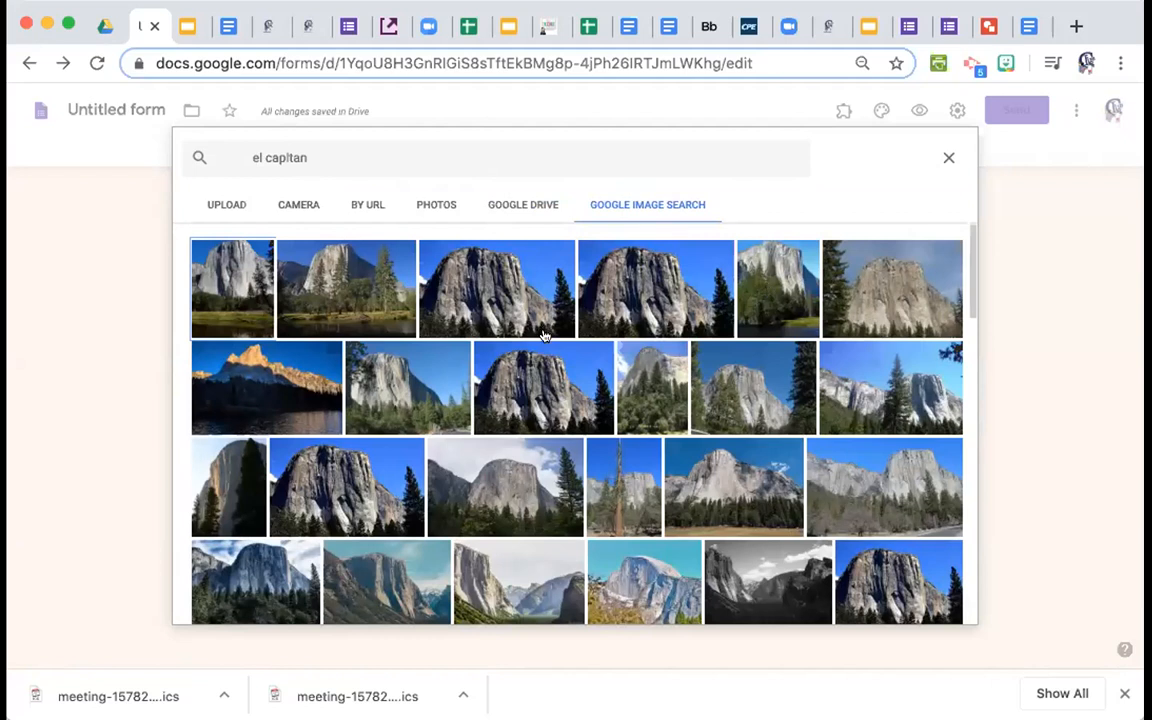
left_click(391, 472)
Insert the chosen El Capitan photo as an image item and scroll through the form to check it.
left_click(938, 604)
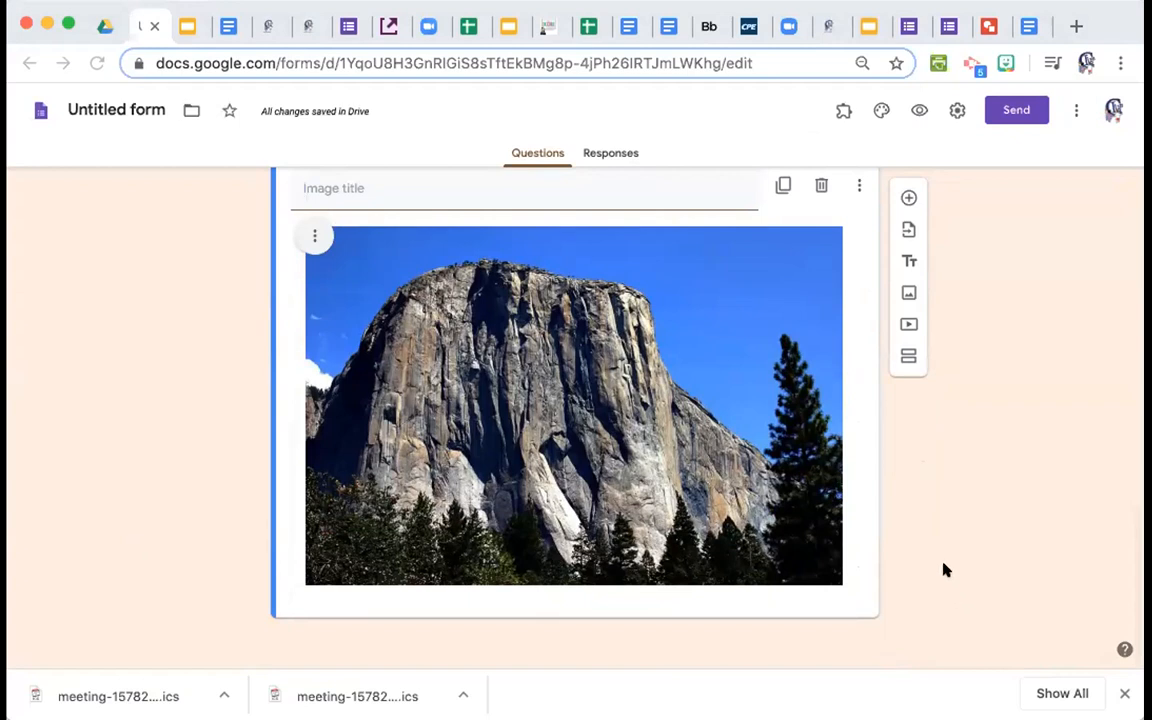
scroll(972, 512, "up", 15)
scroll(972, 500, "down", 3)
scroll(976, 487, "down", 12)
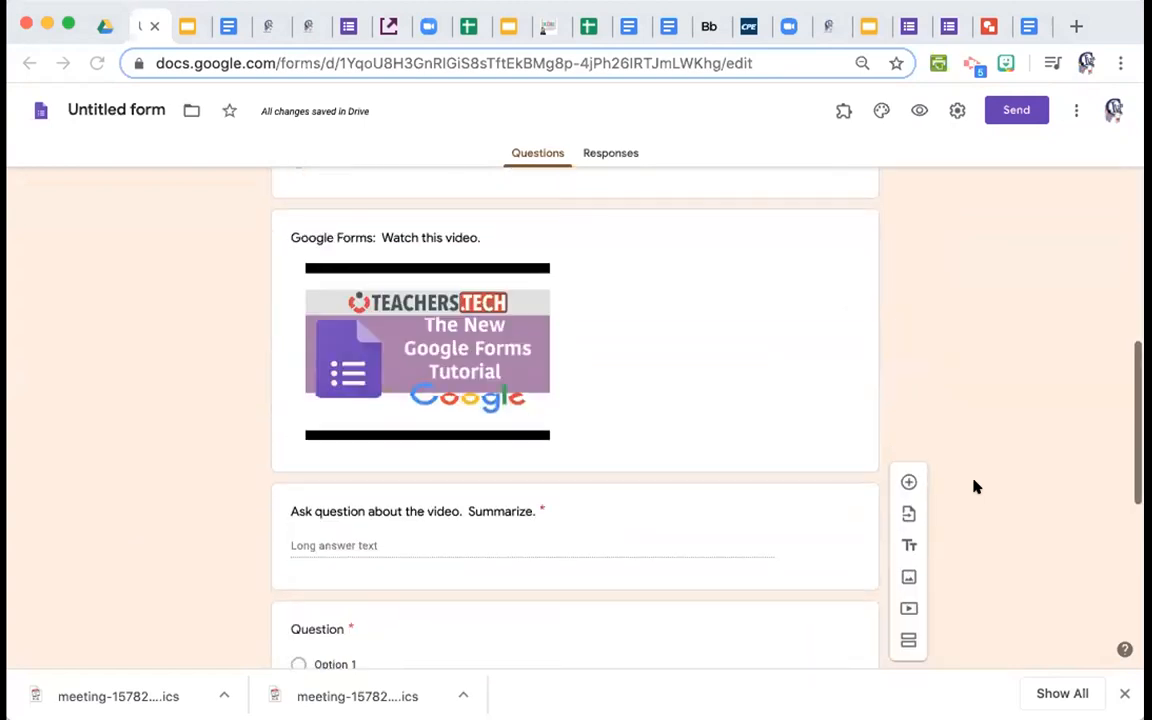
scroll(976, 487, "down", 3)
scroll(976, 487, "down", 3)
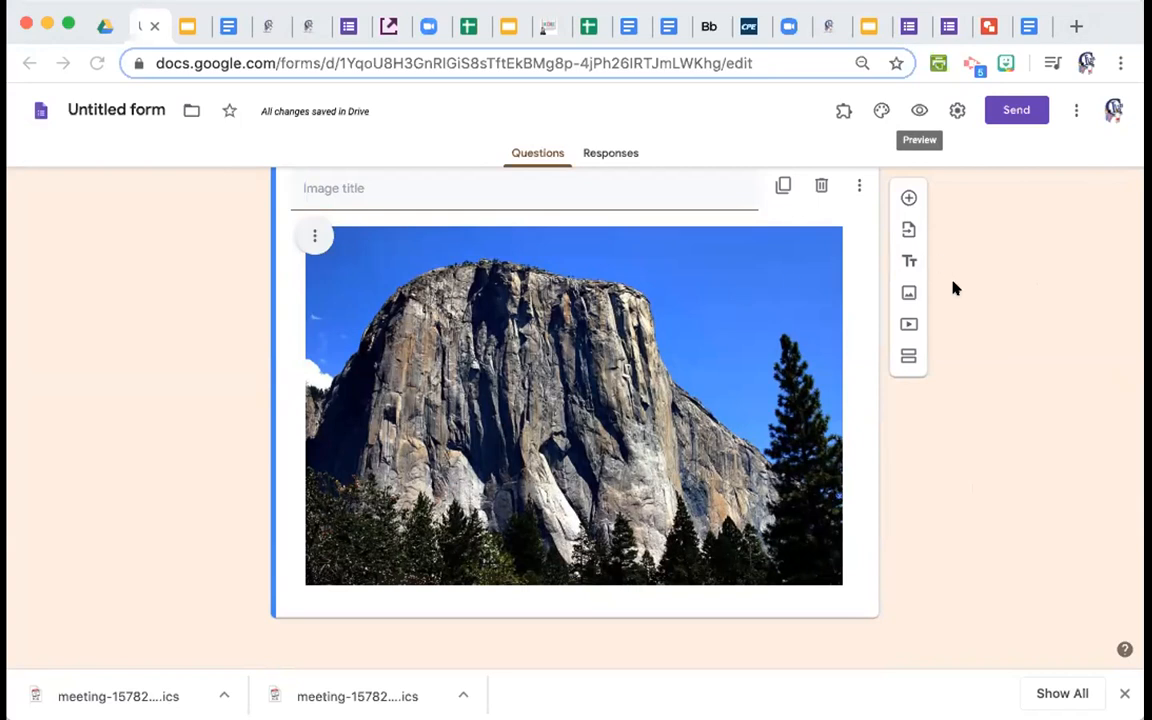
View slide 5 of the Getting Started with Google Forms deck, then return to the live form's video.
left_click(872, 30)
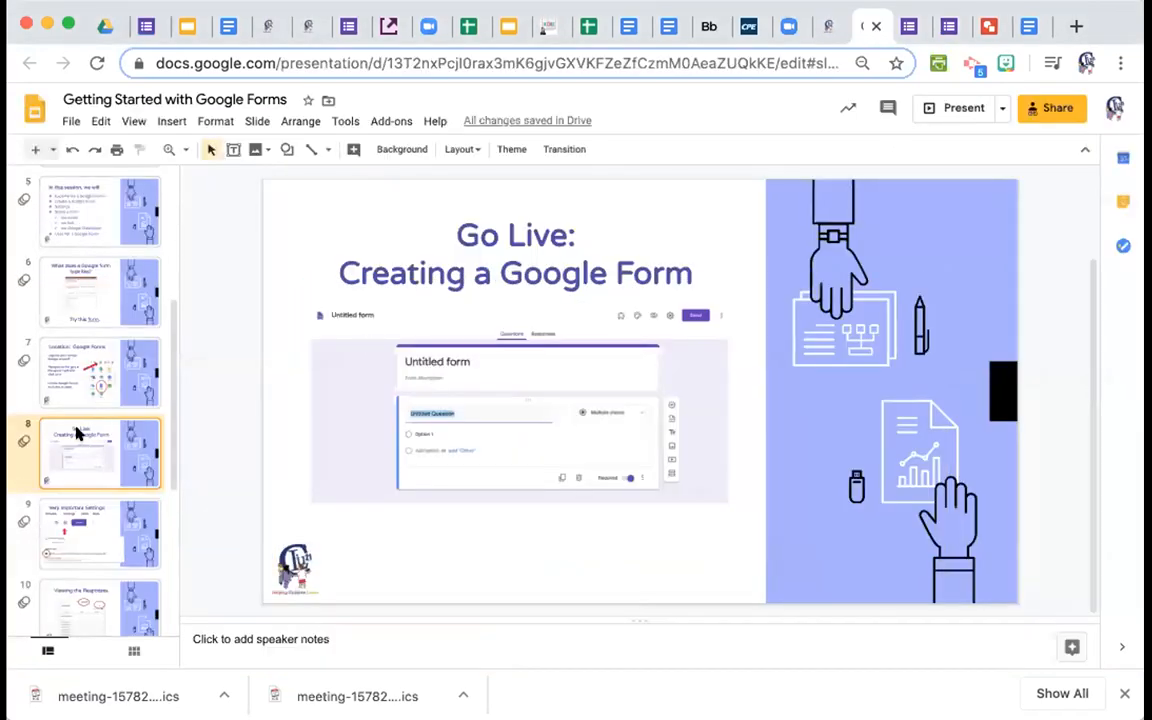
scroll(78, 432, "down", 4)
scroll(78, 432, "up", 3)
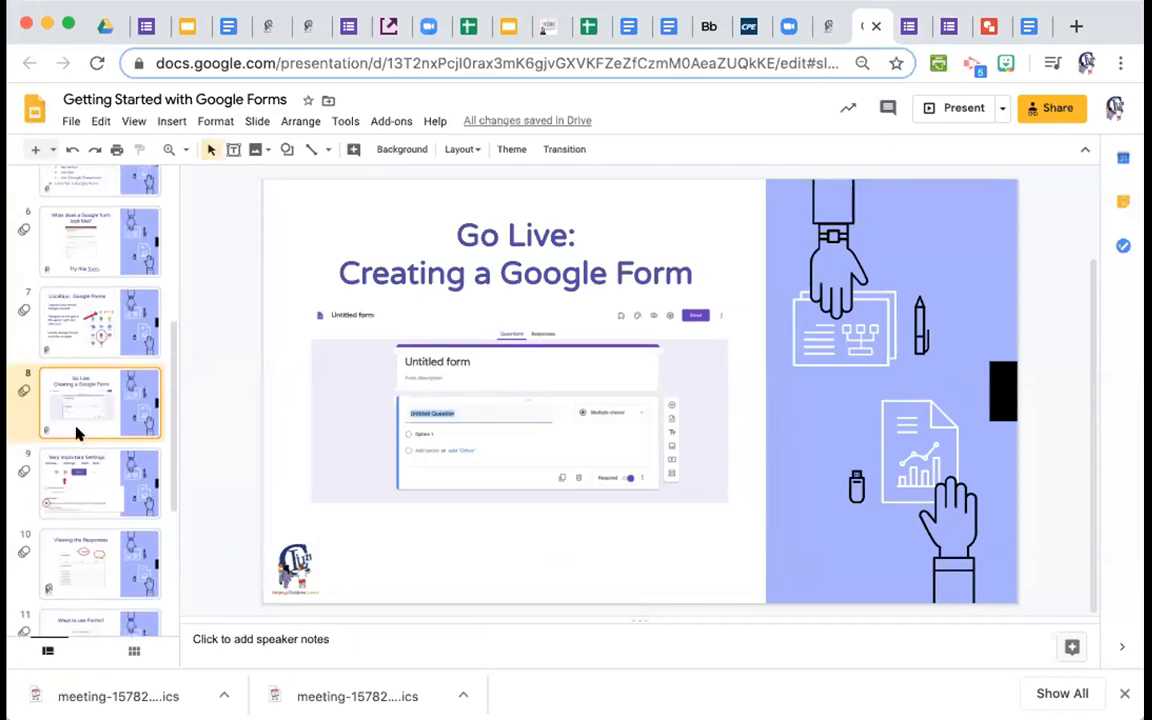
left_click(66, 183)
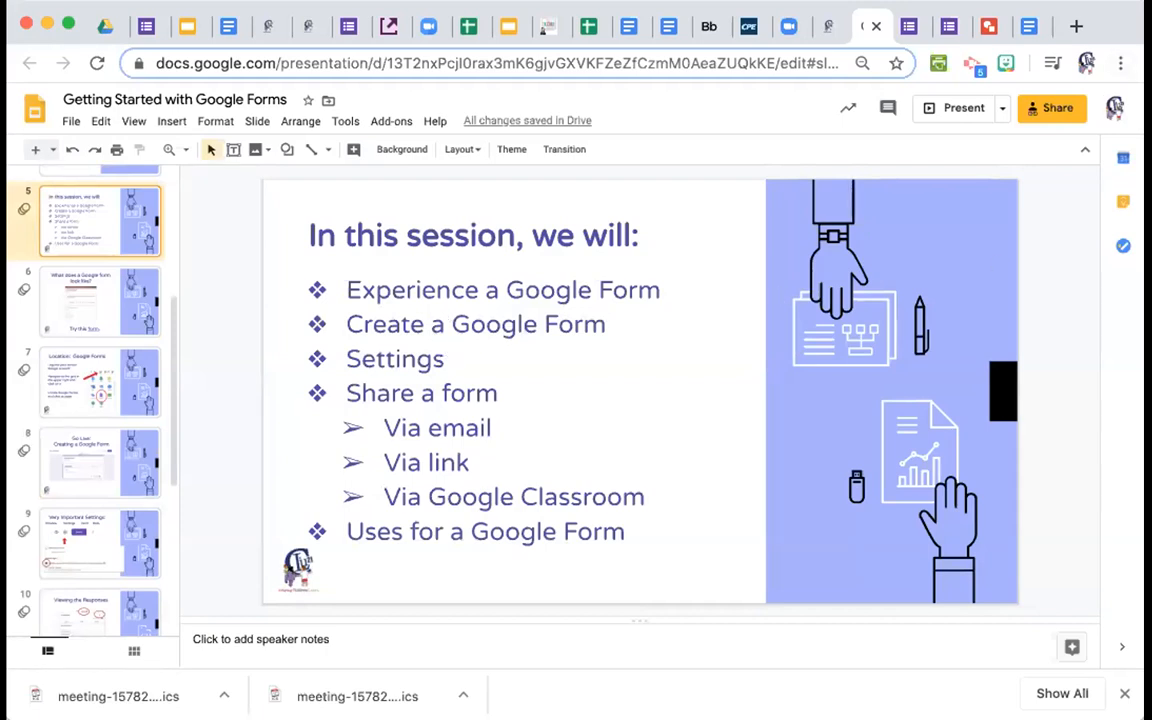
left_click(908, 24)
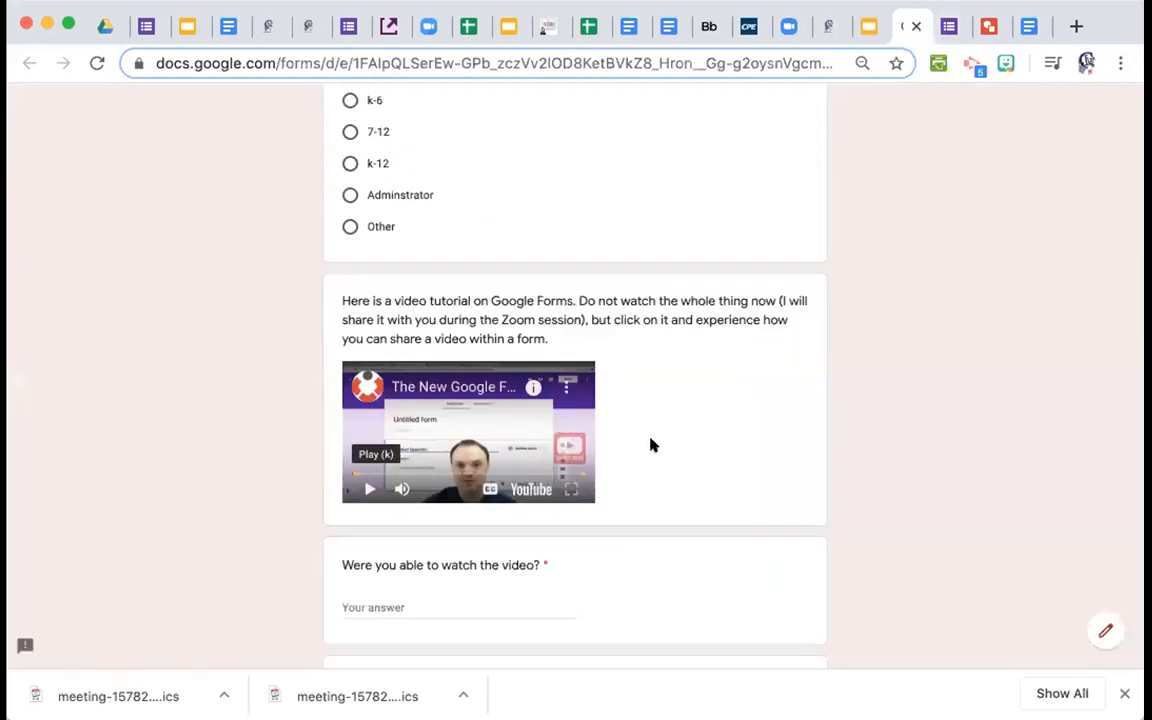
Open the Corona-cation form editor and scroll through its tutorial video and questions.
left_click(950, 24)
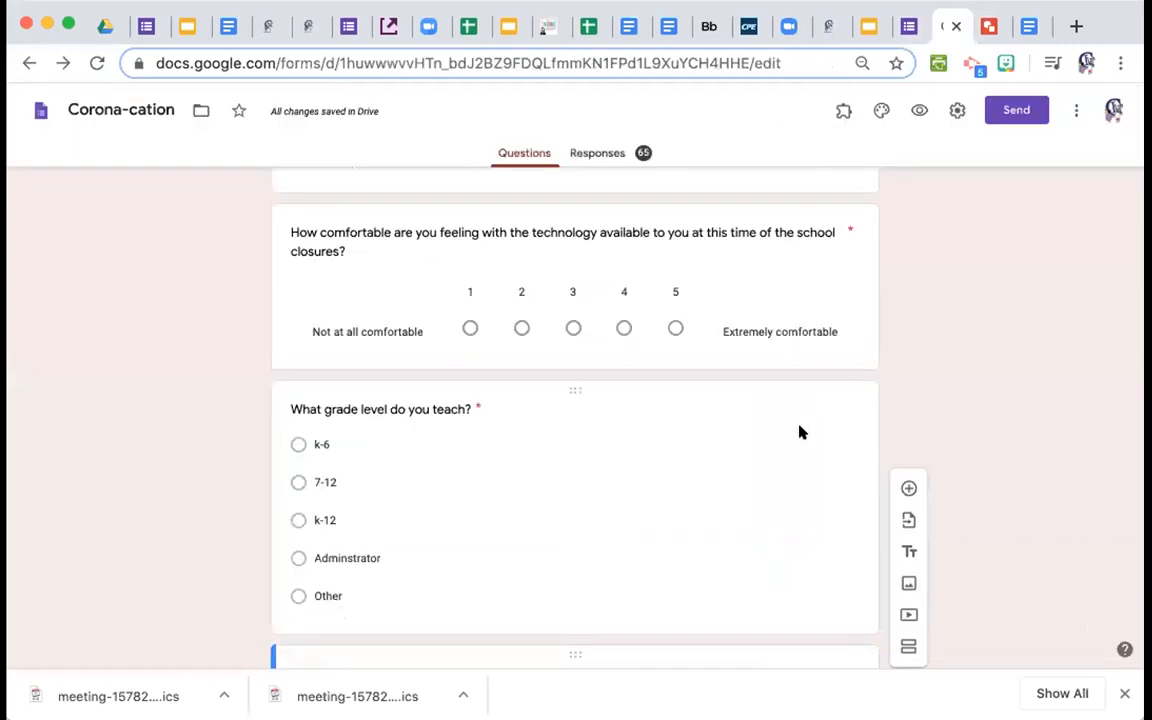
scroll(800, 432, "down", 6)
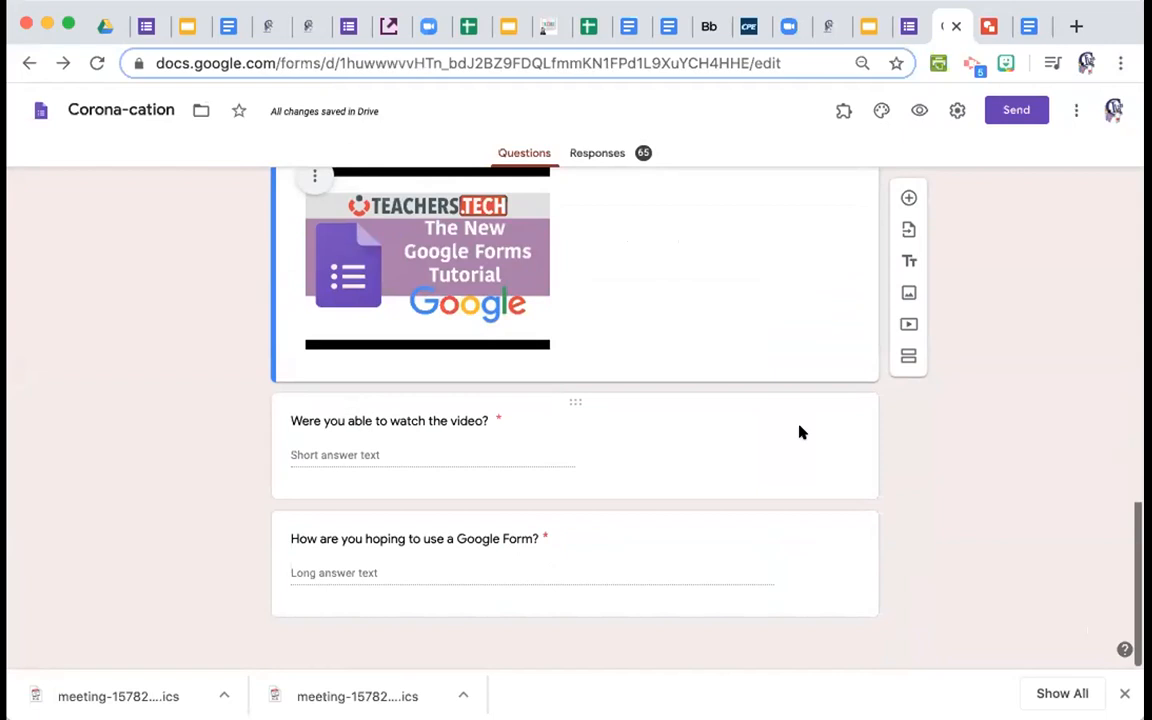
scroll(800, 420, "up", 10)
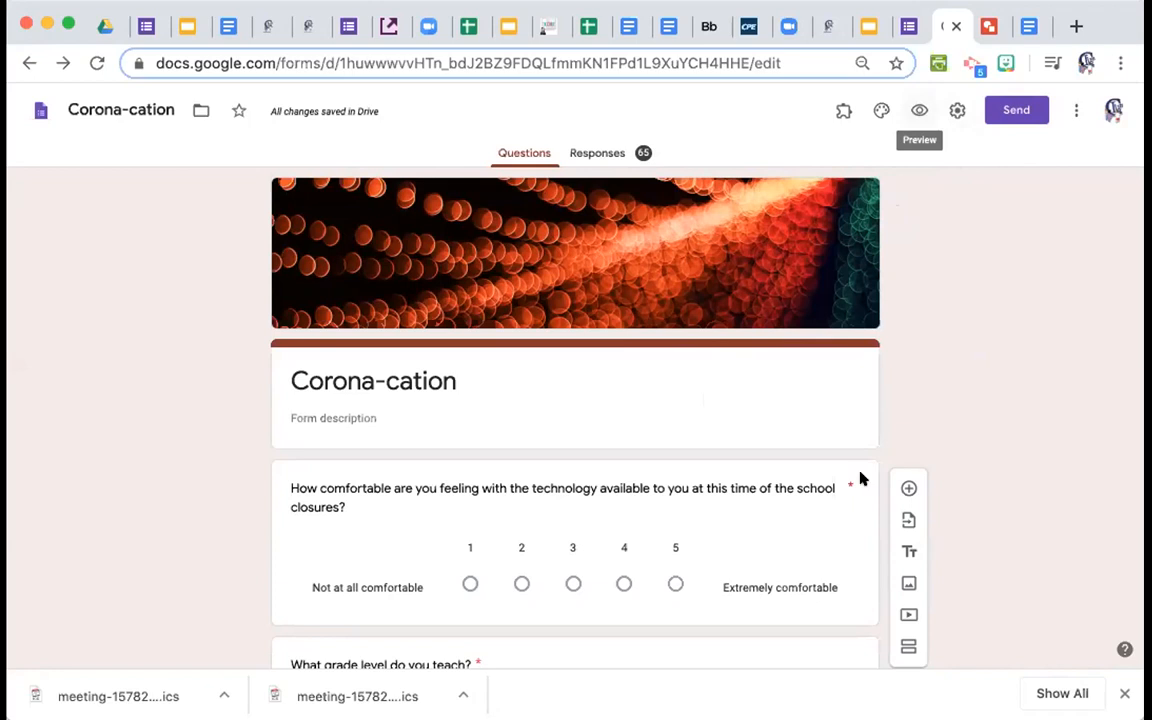
scroll(874, 522, "down", 3)
scroll(874, 522, "down", 7)
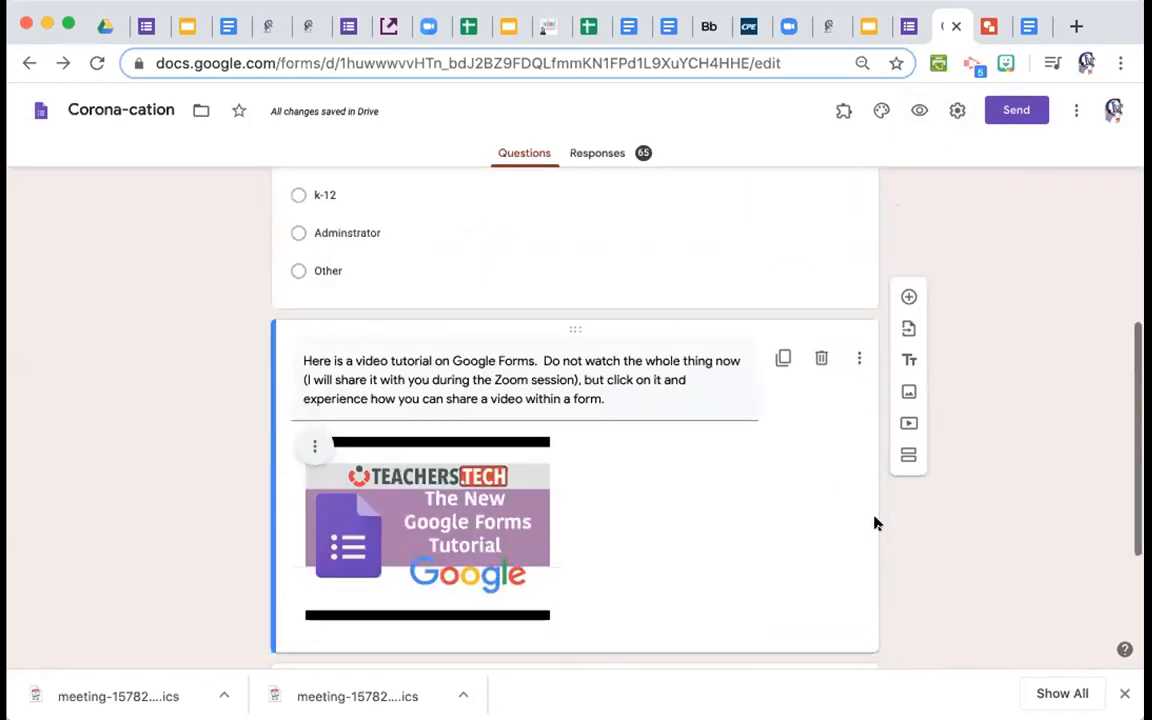
left_click(919, 110)
scroll(752, 455, "down", 6)
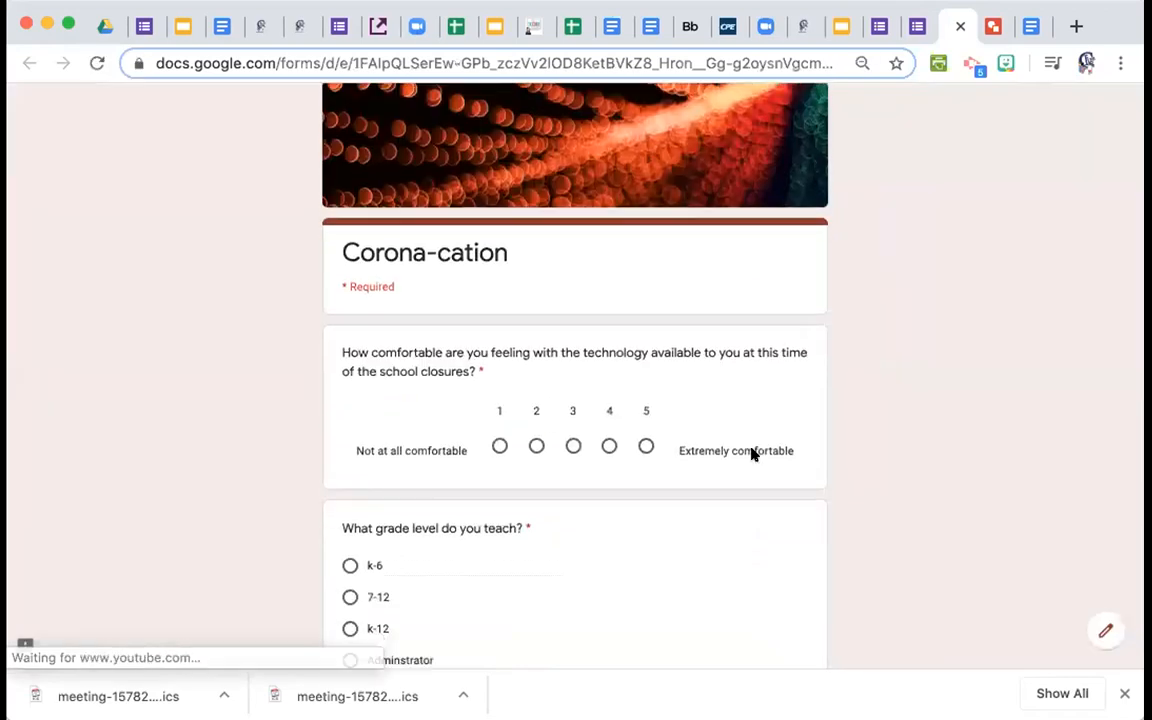
scroll(752, 455, "down", 3)
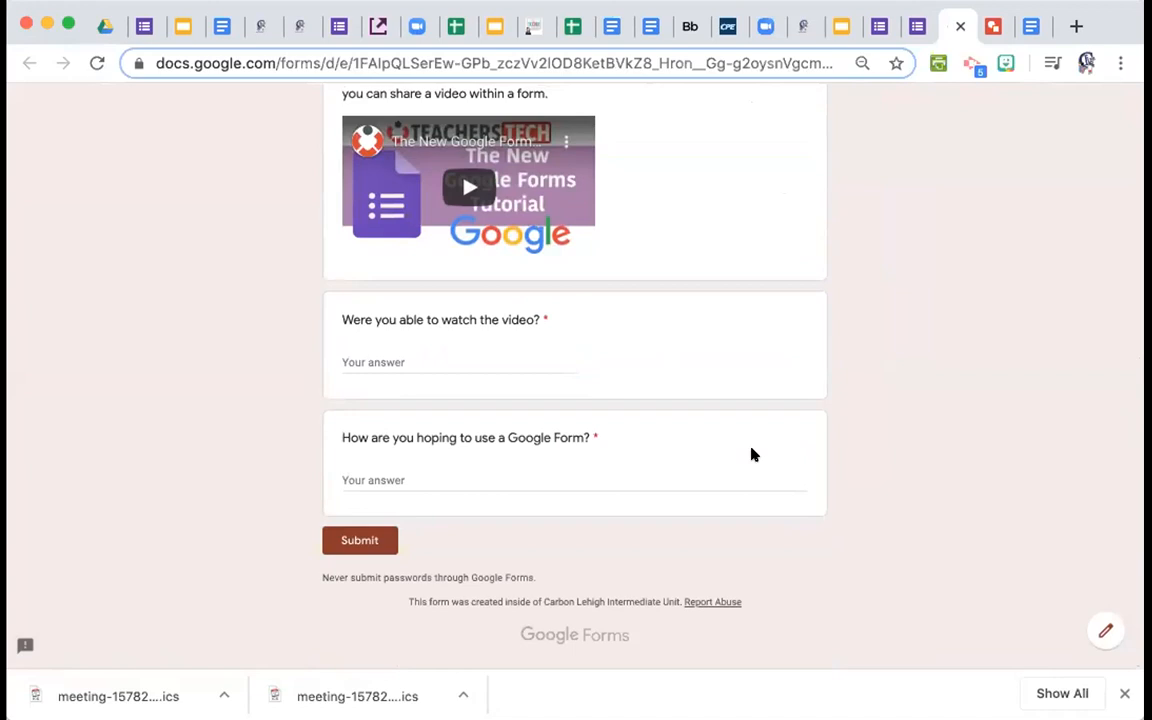
scroll(752, 455, "up", 4)
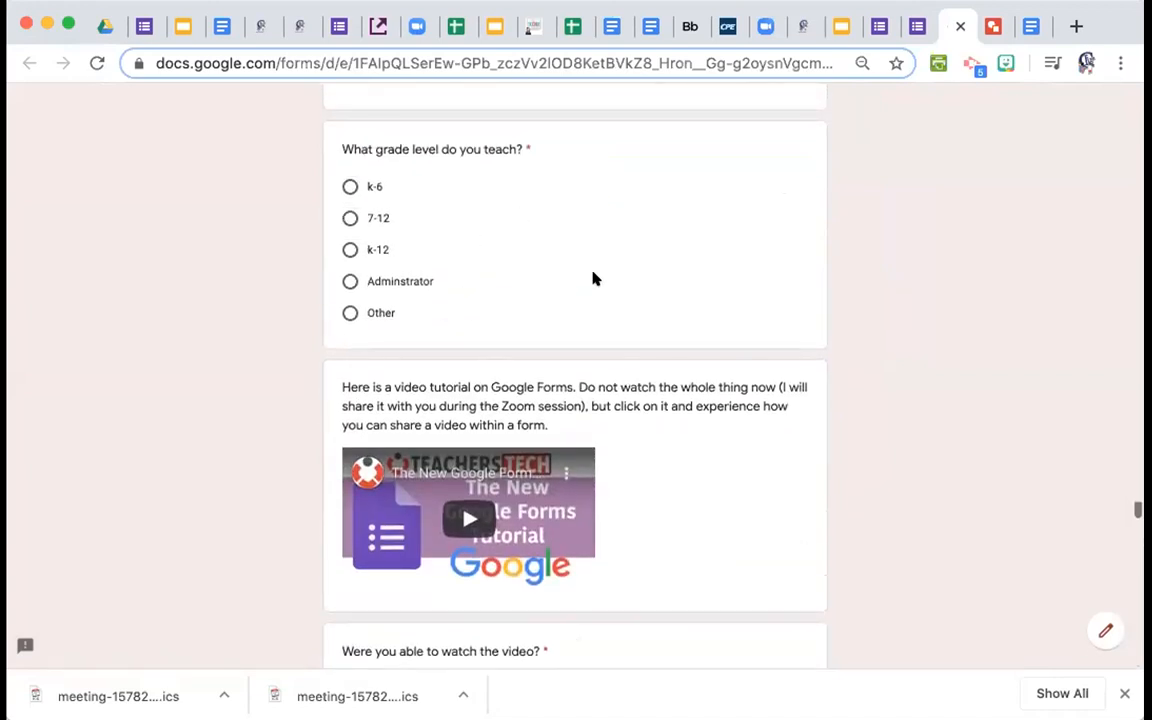
scroll(594, 278, "up", 4)
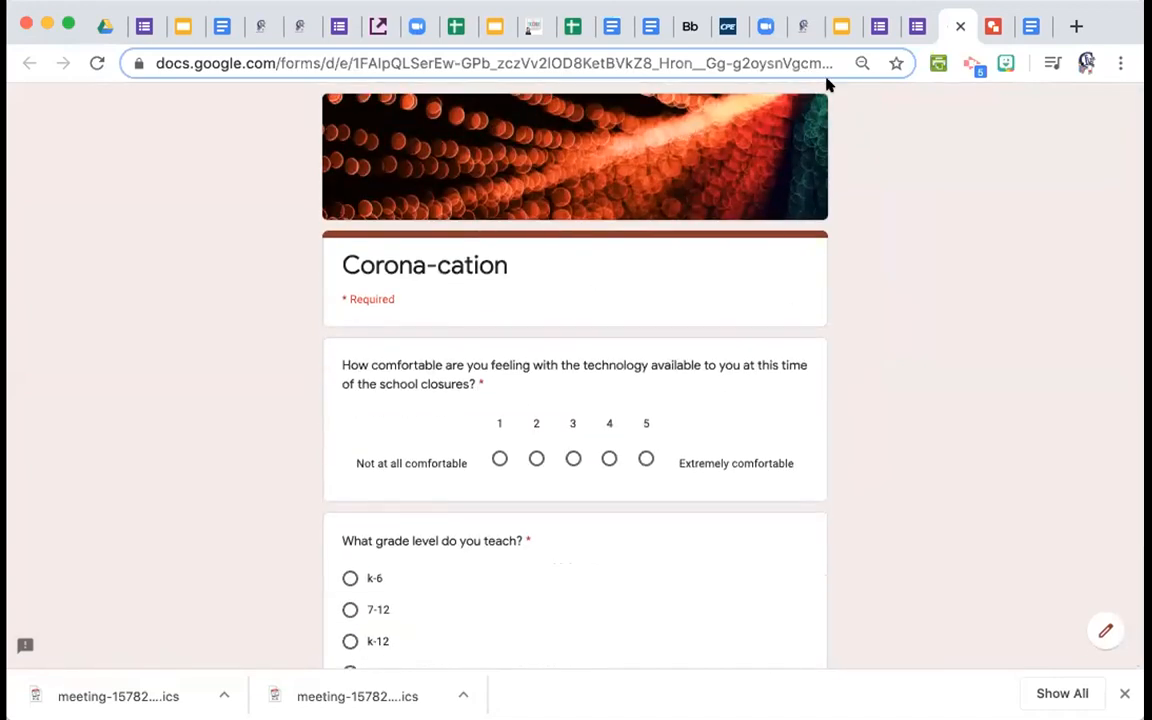
left_click(925, 31)
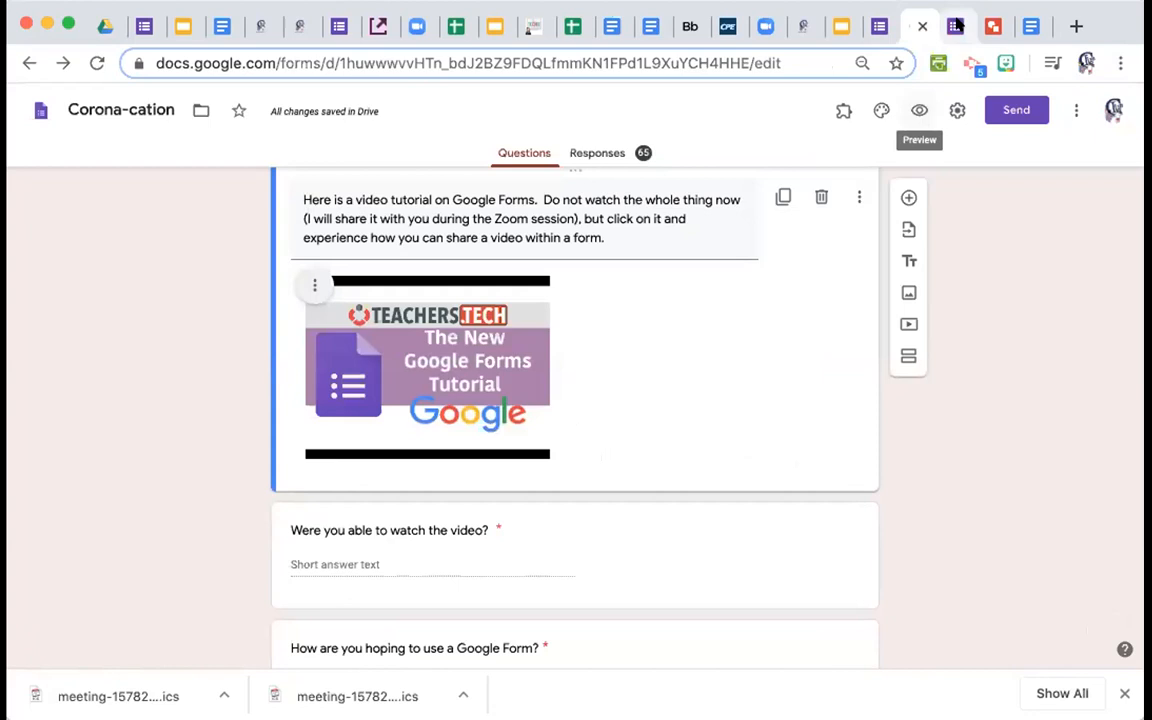
left_click(955, 25)
left_click(955, 25)
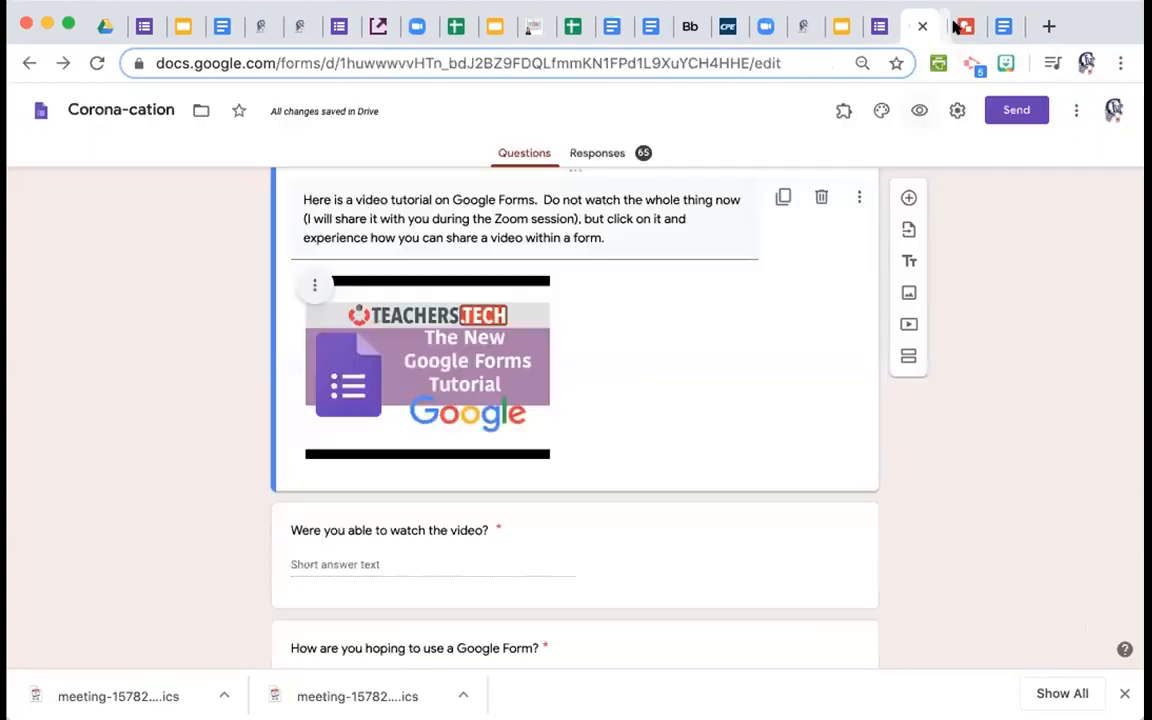
scroll(717, 303, "up", 15)
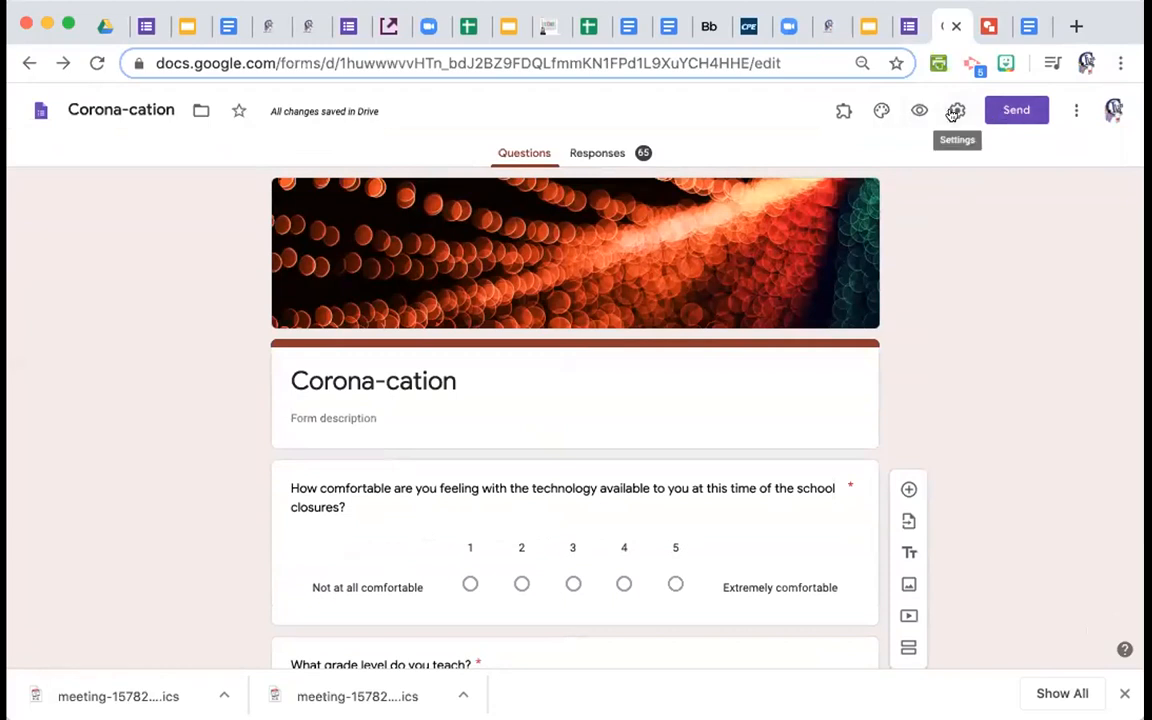
Review the Corona-cation form's settings, close them unchanged, and switch to the Sample Form editor.
left_click(955, 111)
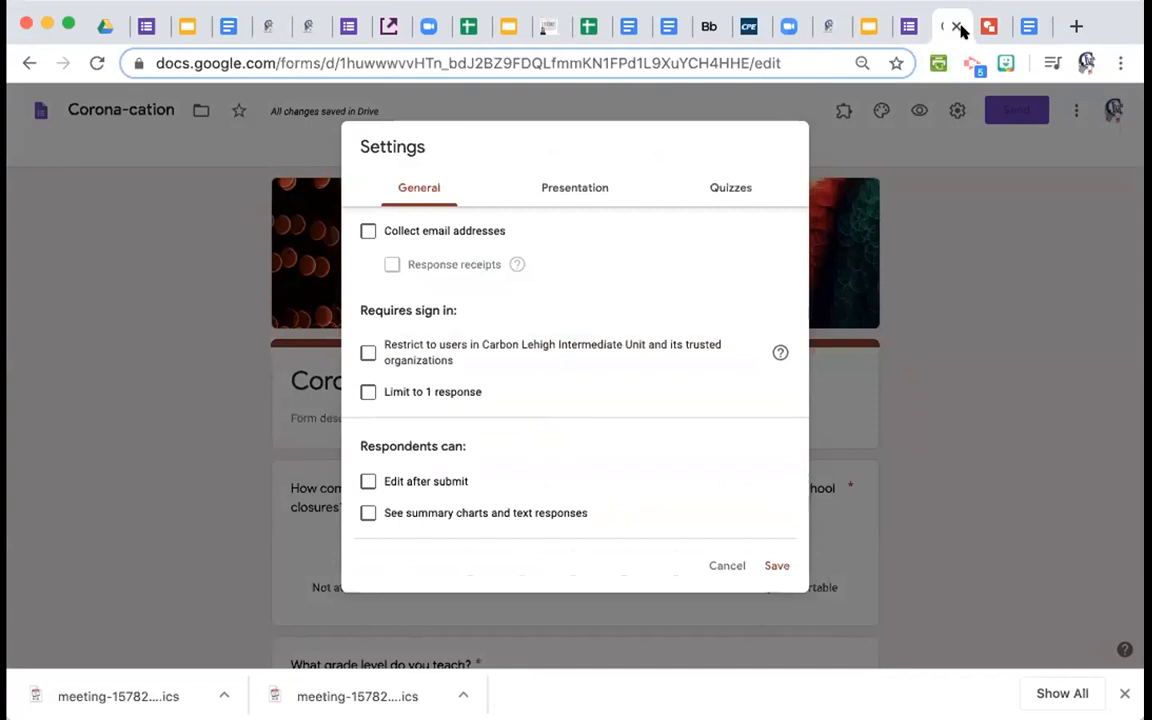
left_click(911, 28)
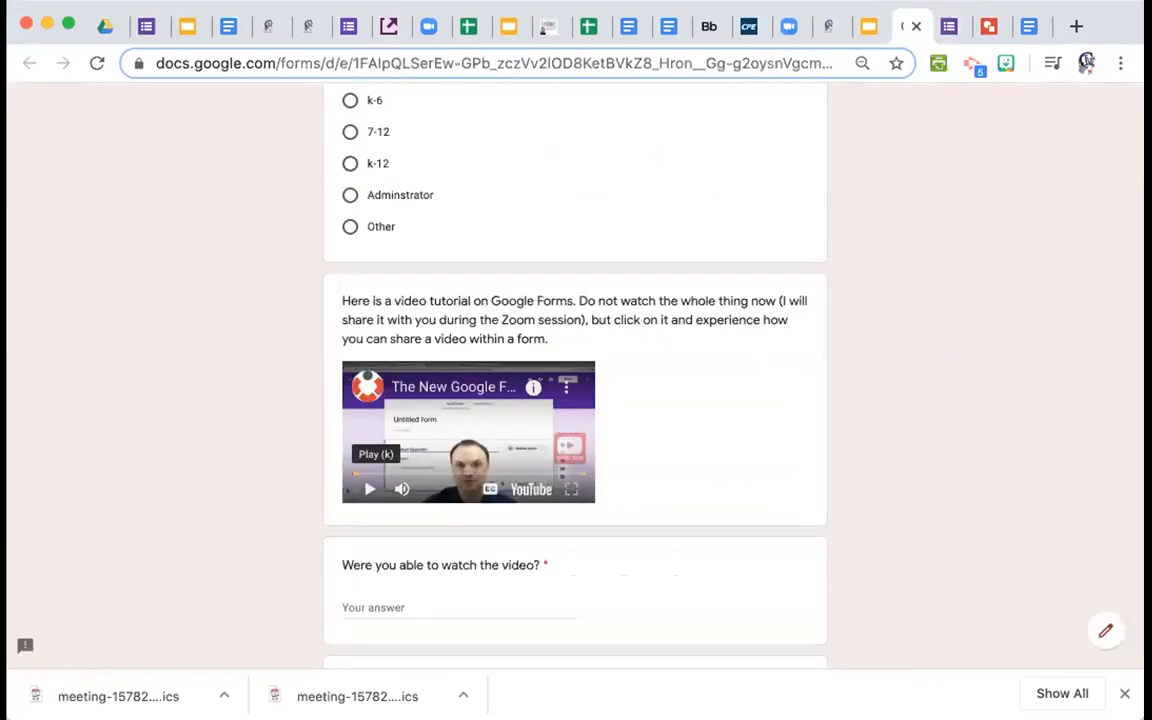
left_click(949, 26)
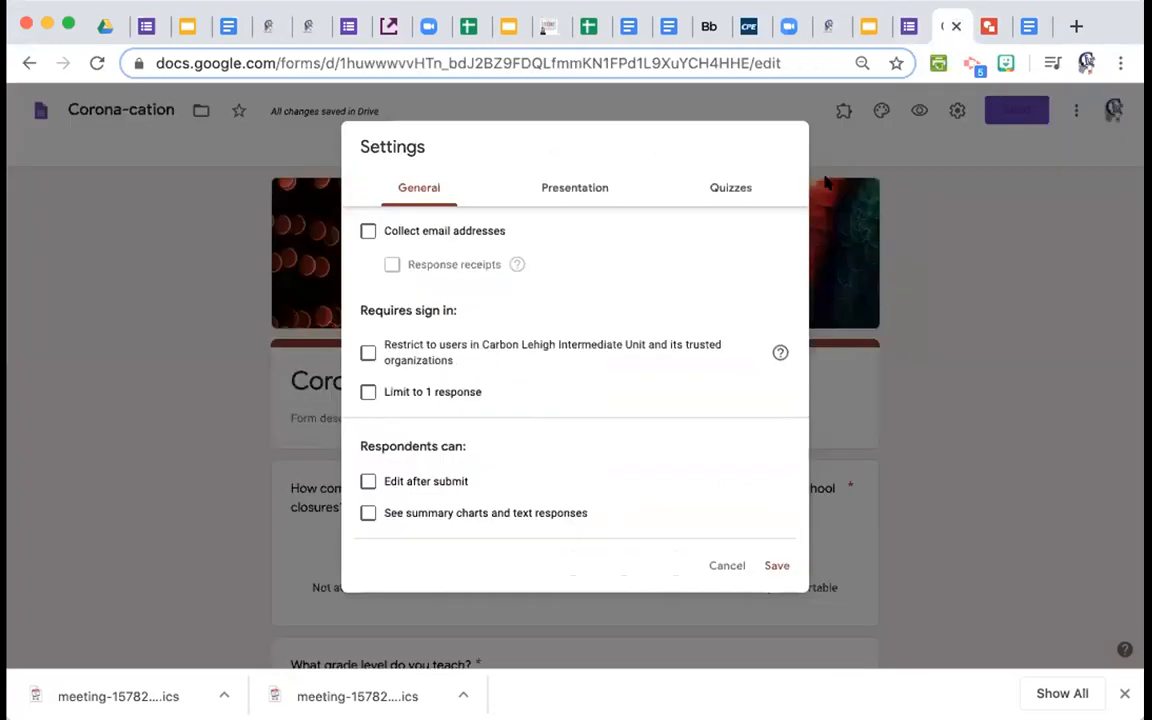
left_click(962, 148)
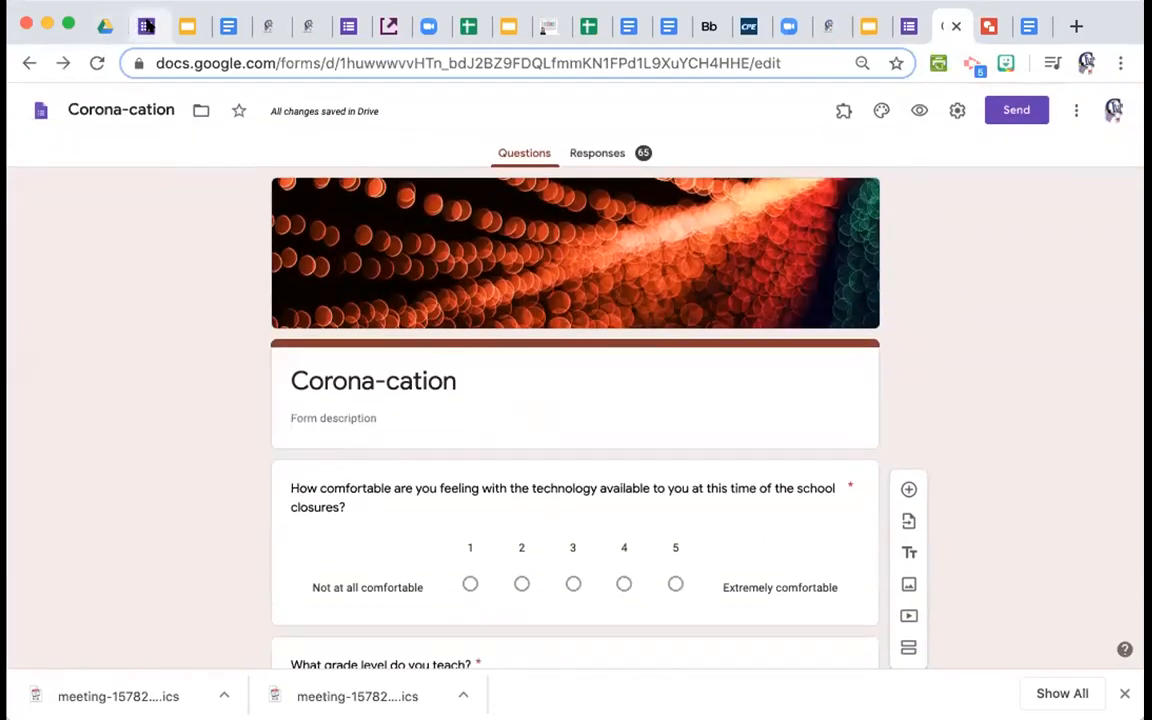
left_click(146, 26)
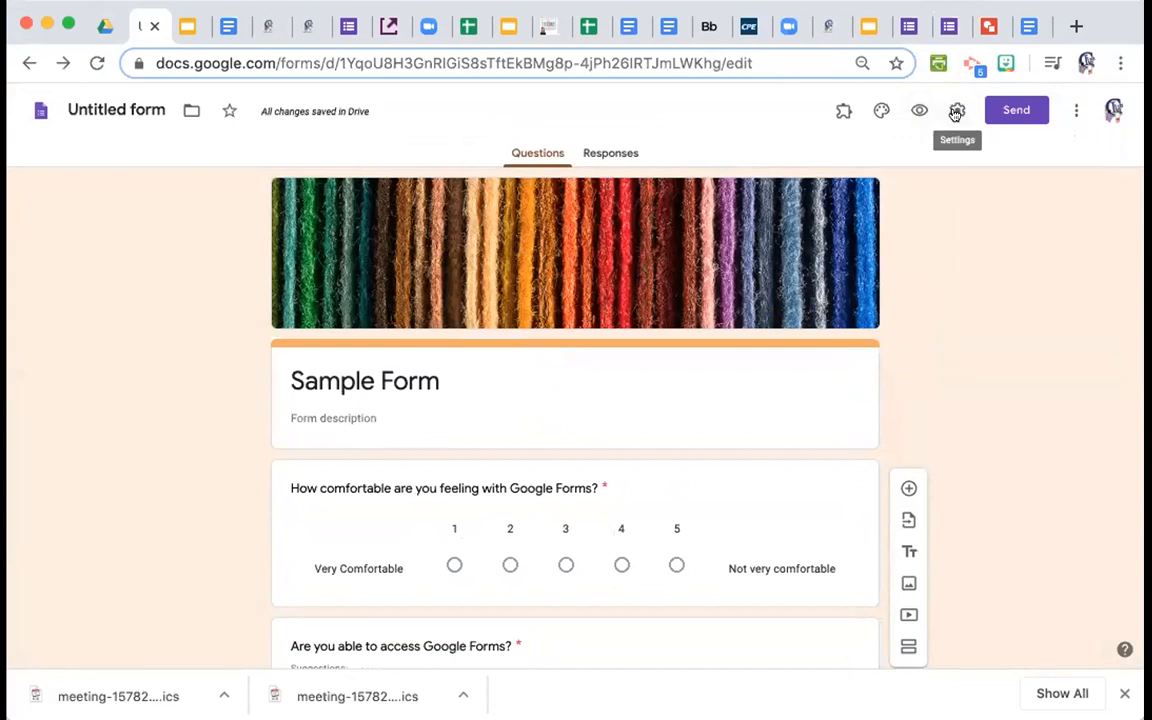
Uncheck 'Restrict to users in Carbon Lehigh Intermediate Unit' in the Sample Form settings and save.
left_click(957, 110)
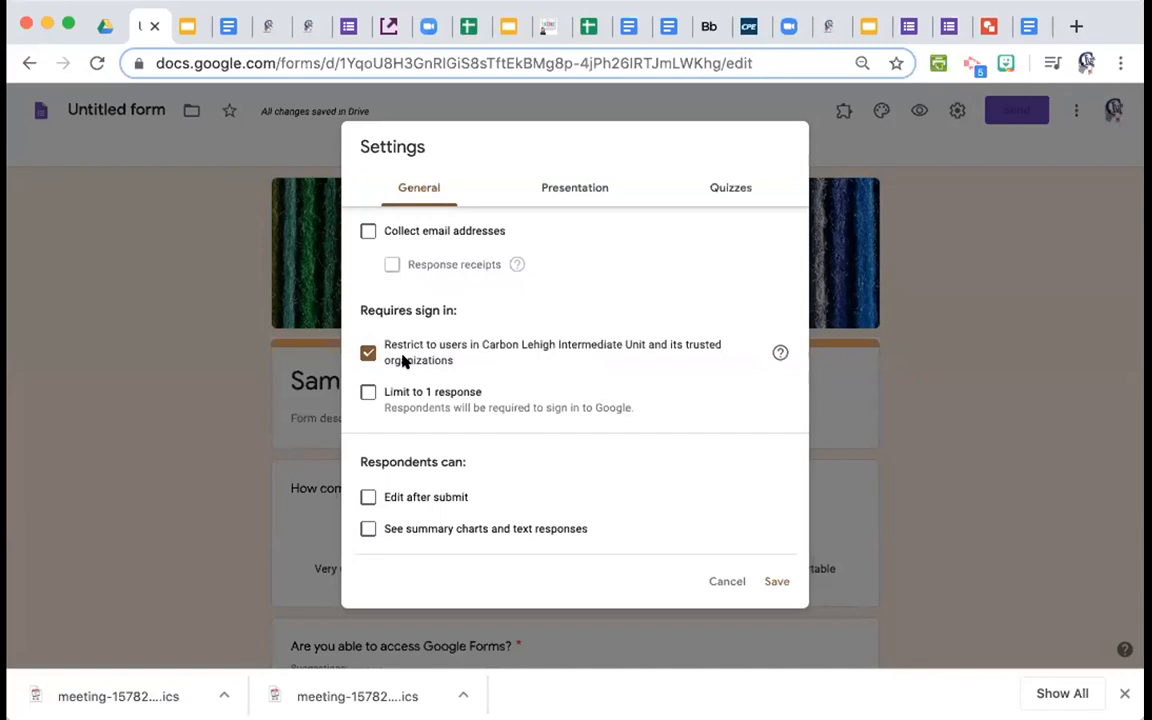
left_click(366, 352)
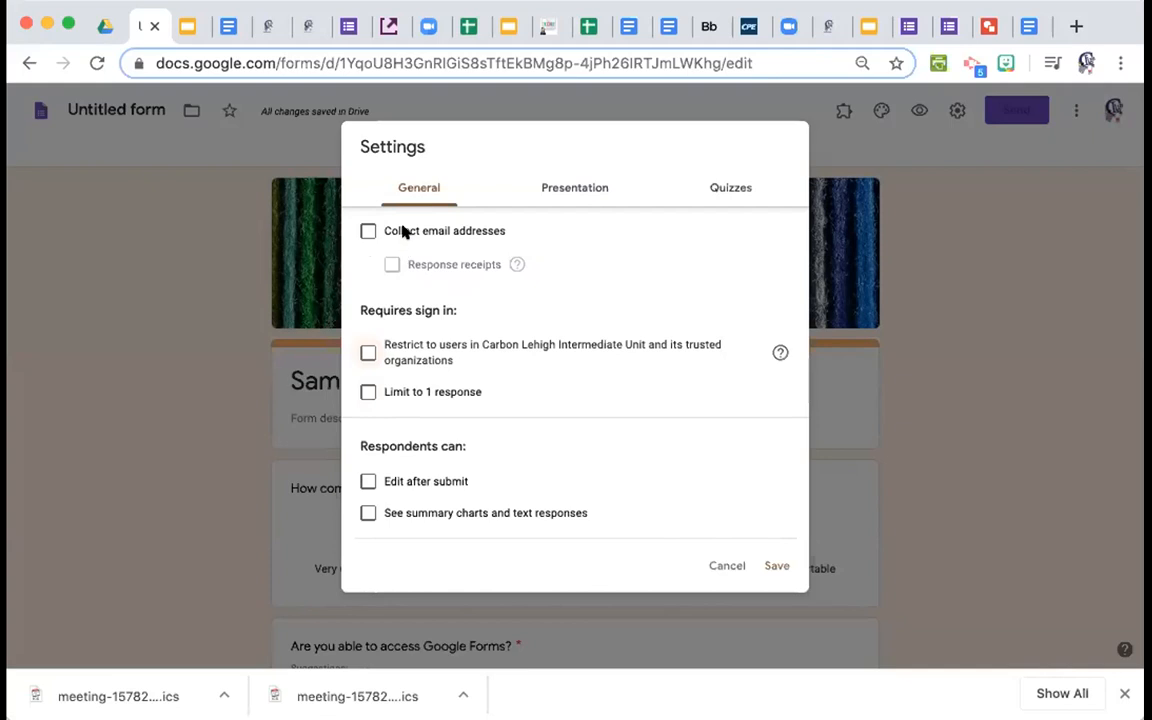
left_click(772, 568)
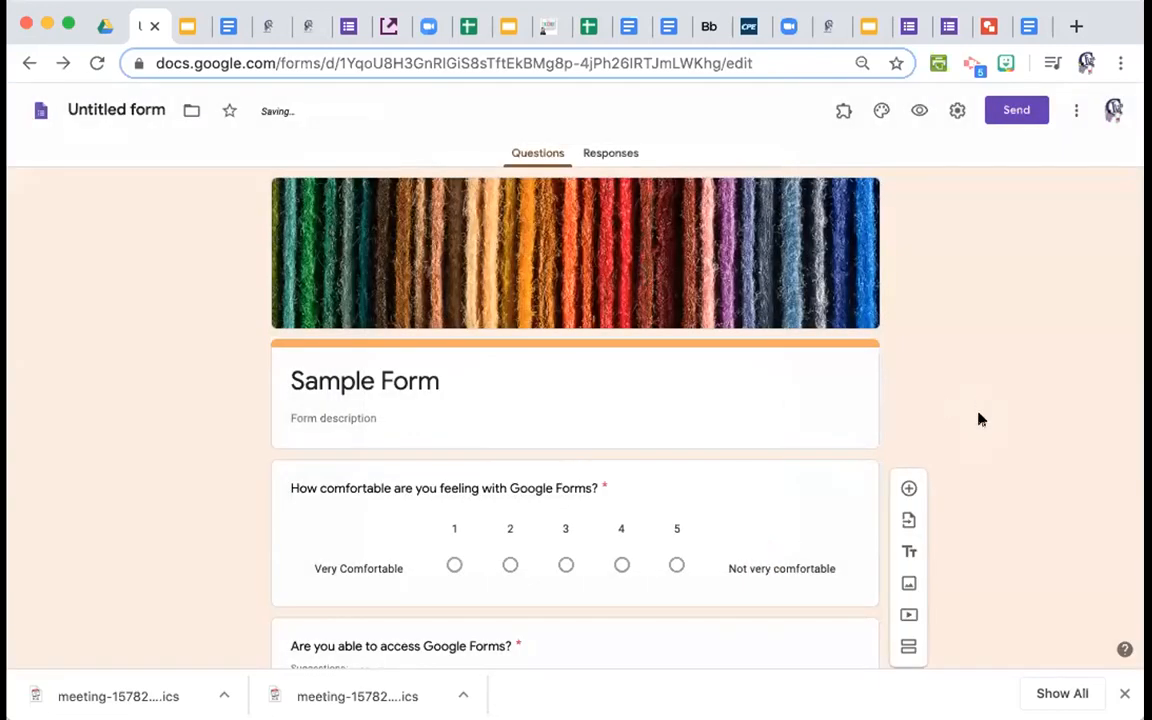
left_click(957, 110)
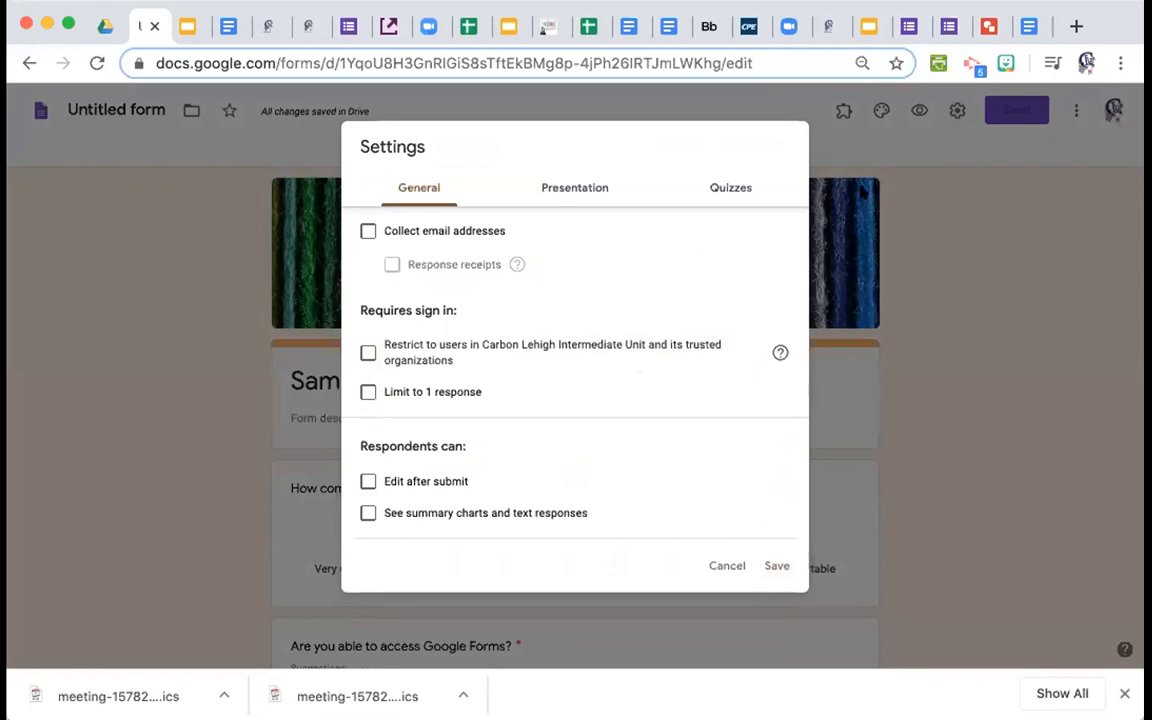
left_click(876, 158)
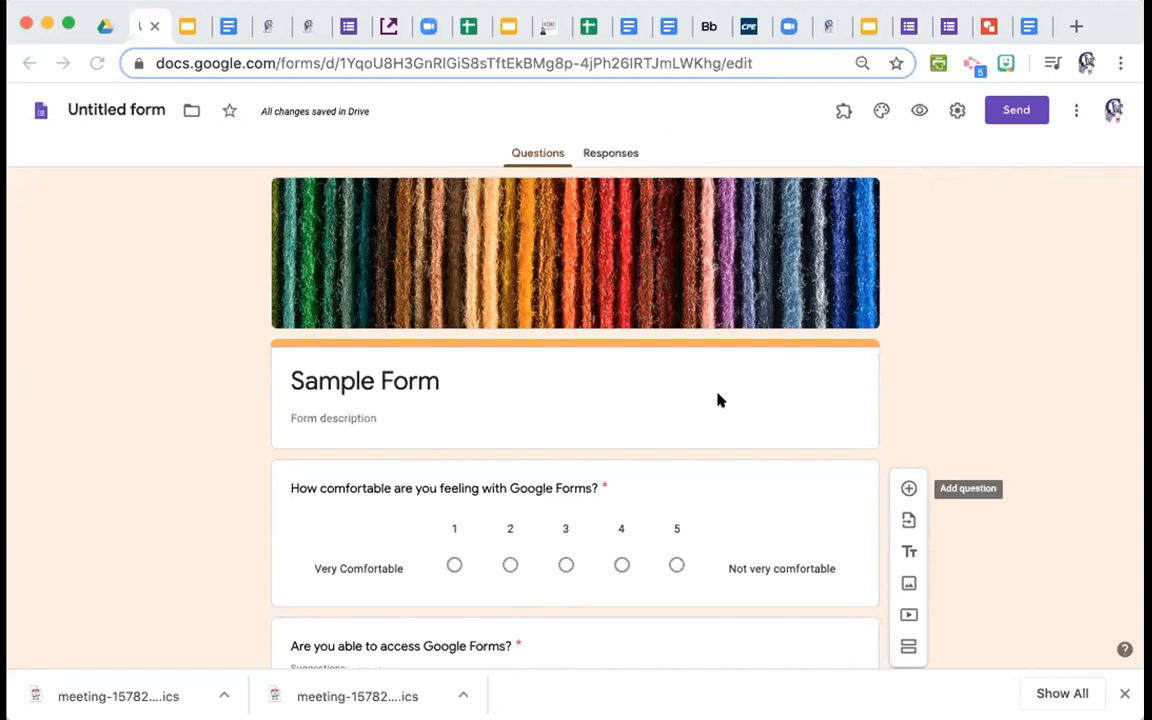
Turn on response validation for the video summary paragraph question.
scroll(689, 622, "down", 15)
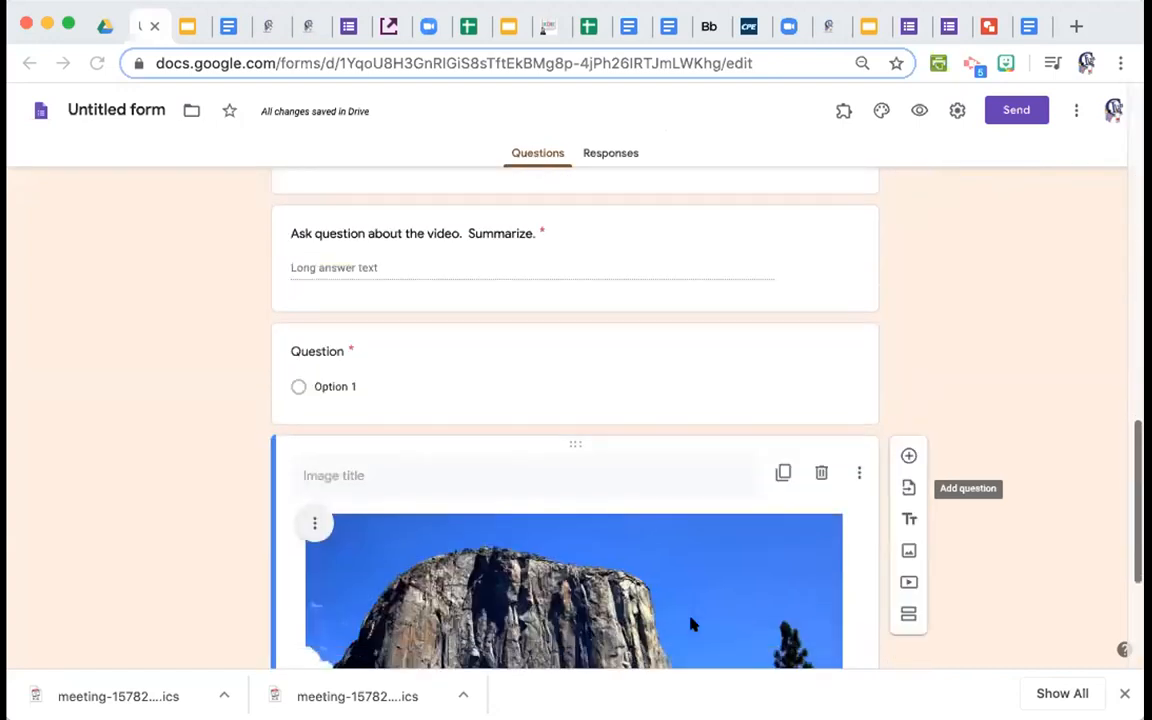
scroll(689, 623, "down", 3)
scroll(689, 623, "up", 4)
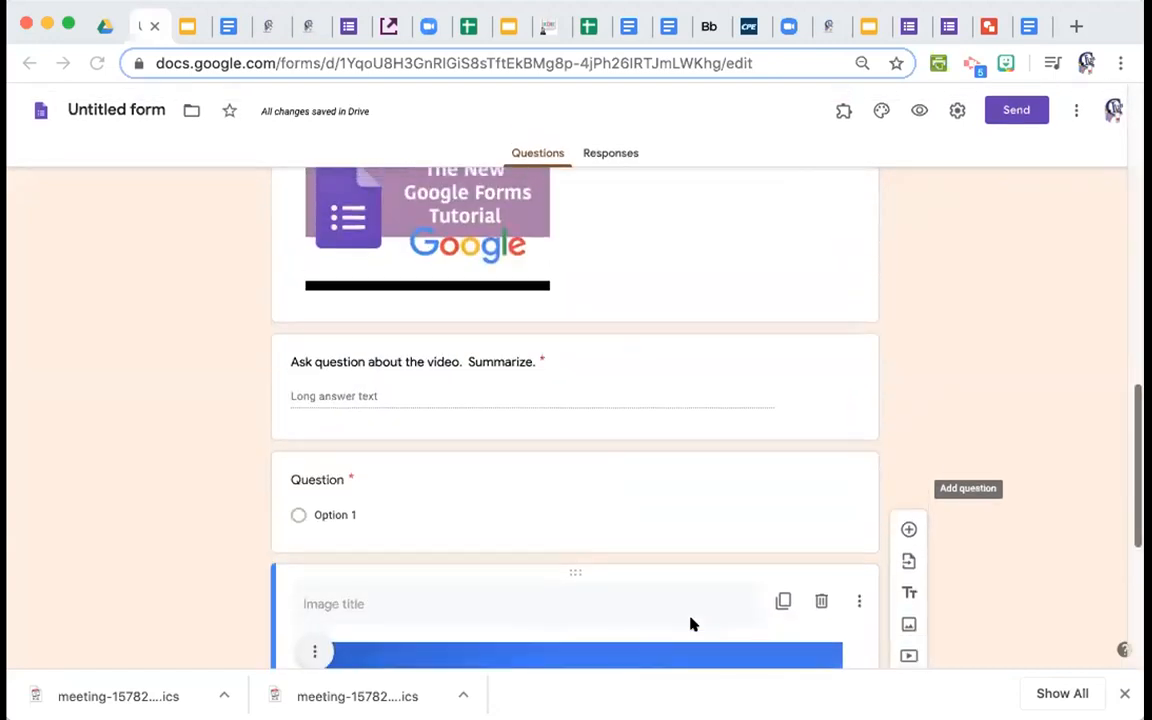
left_click(504, 381)
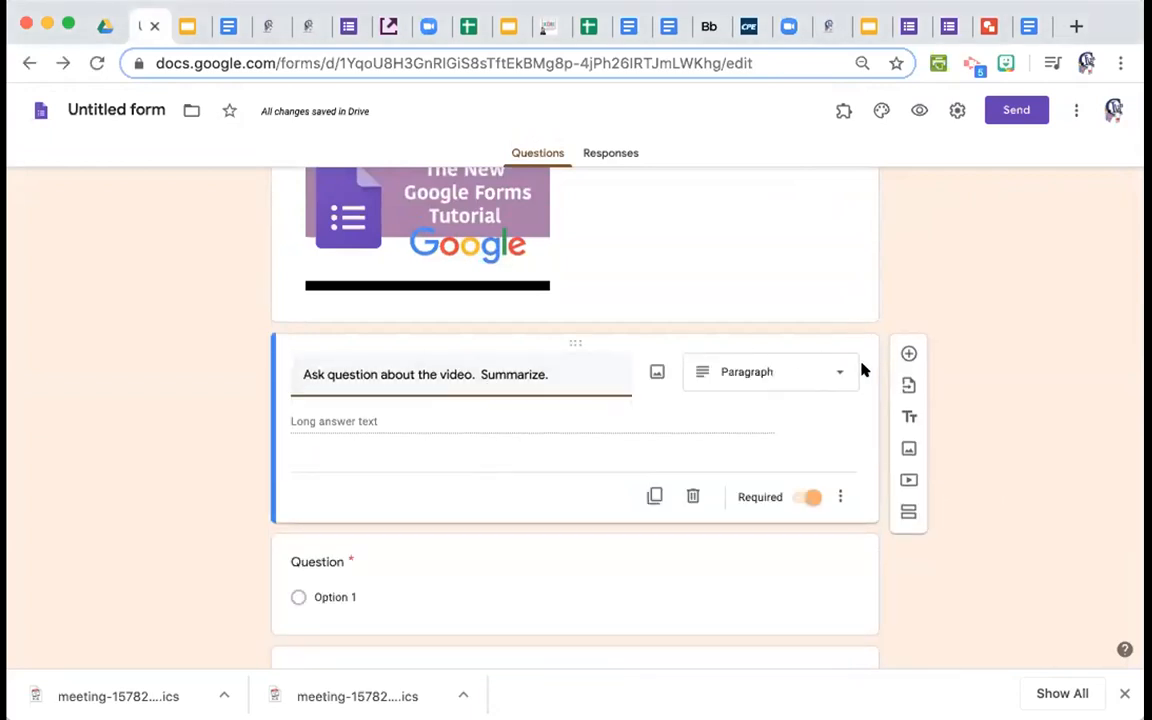
left_click(839, 496)
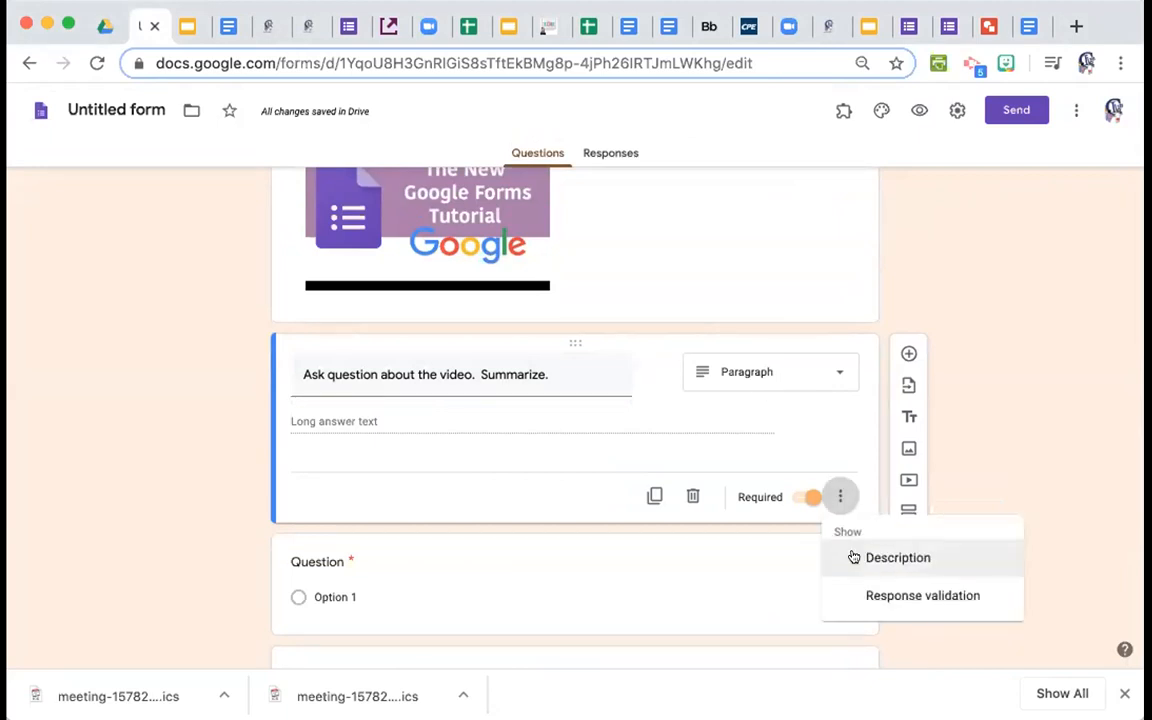
left_click(856, 594)
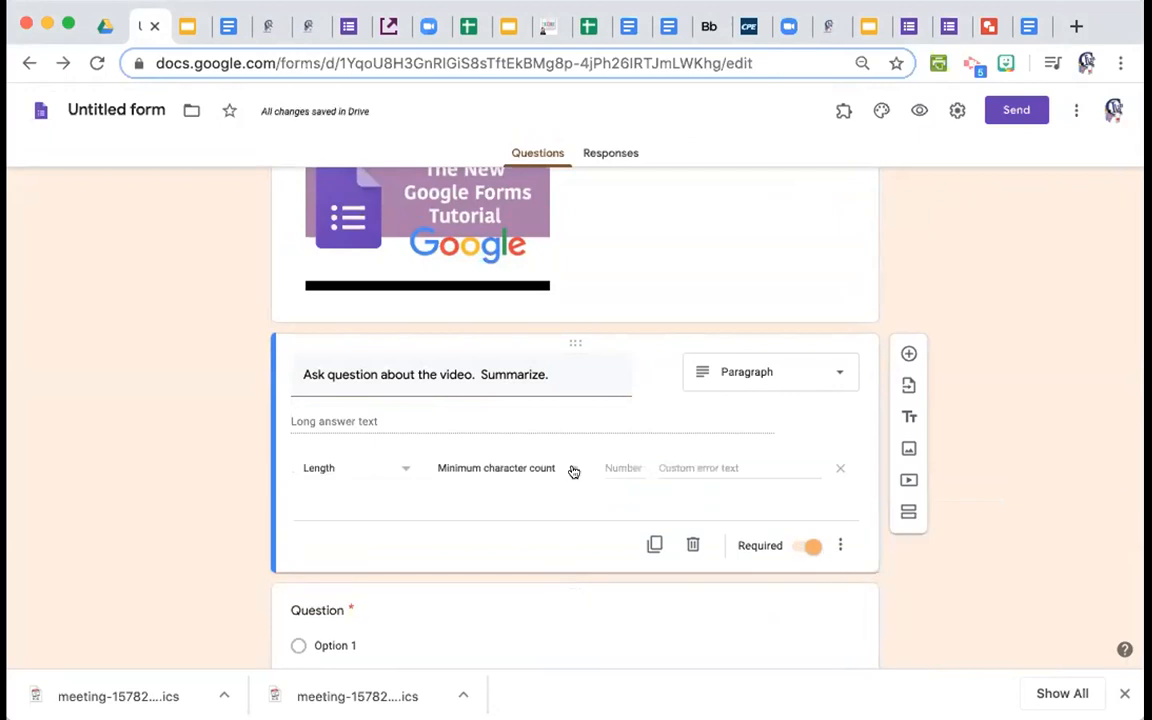
Set the validation to Length, Maximum character count, 500.
left_click(404, 470)
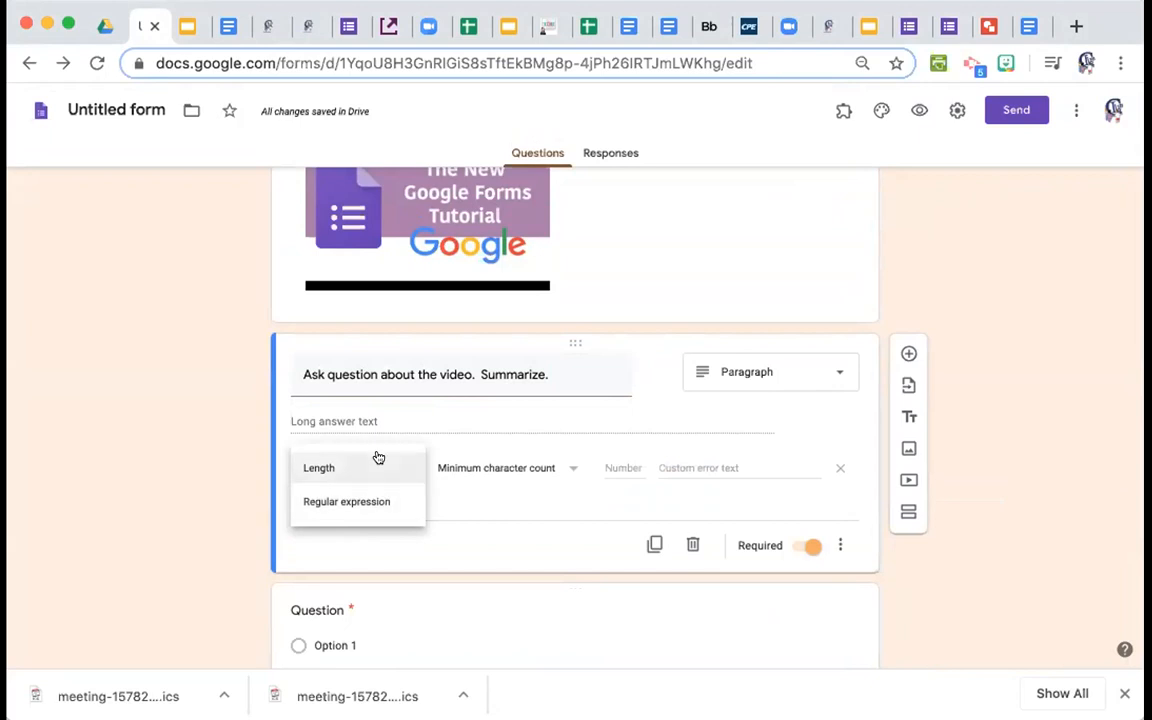
left_click(355, 502)
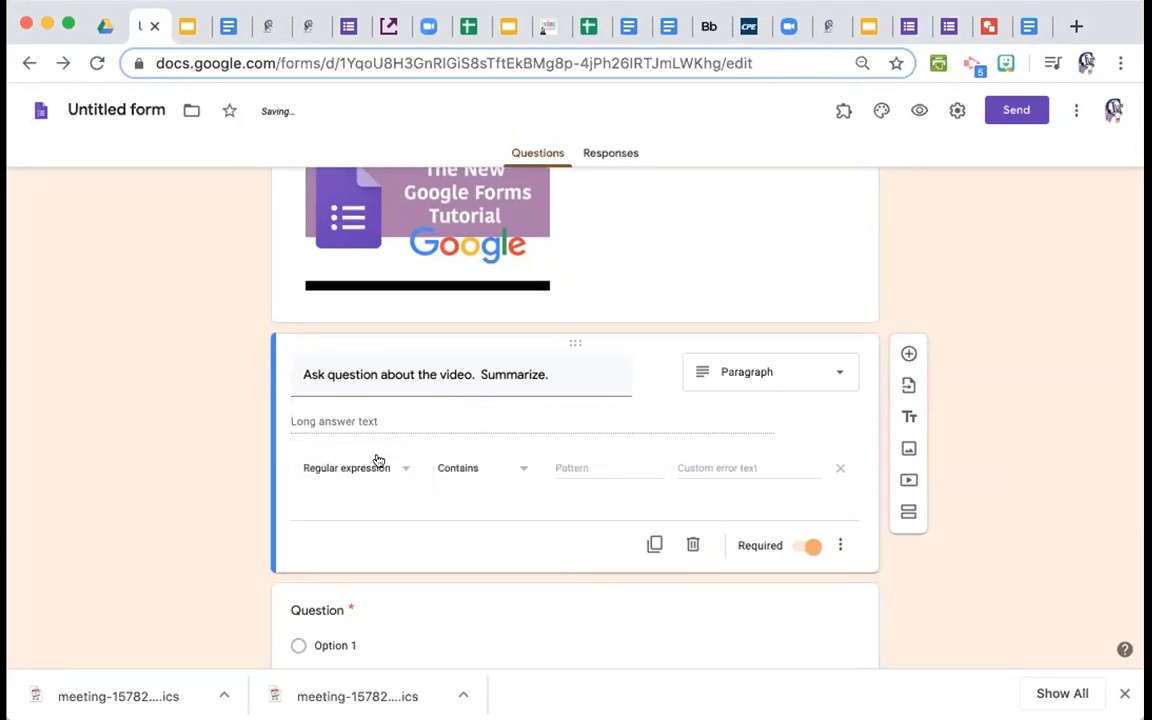
left_click(519, 469)
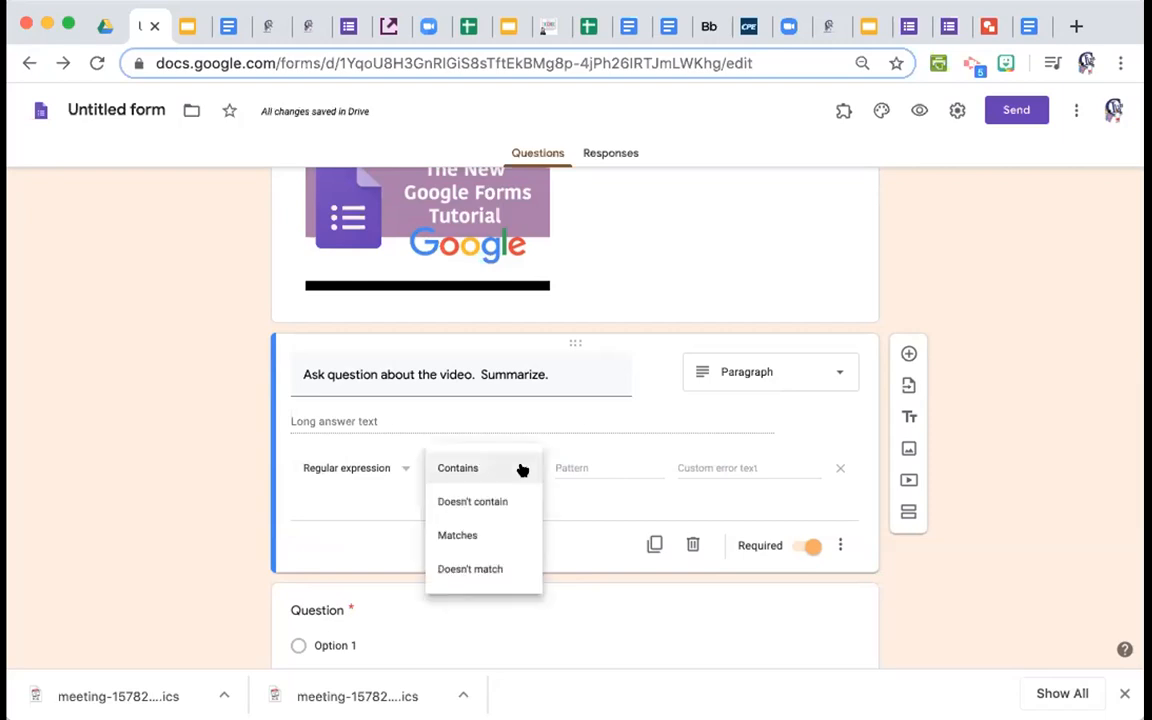
left_click(387, 468)
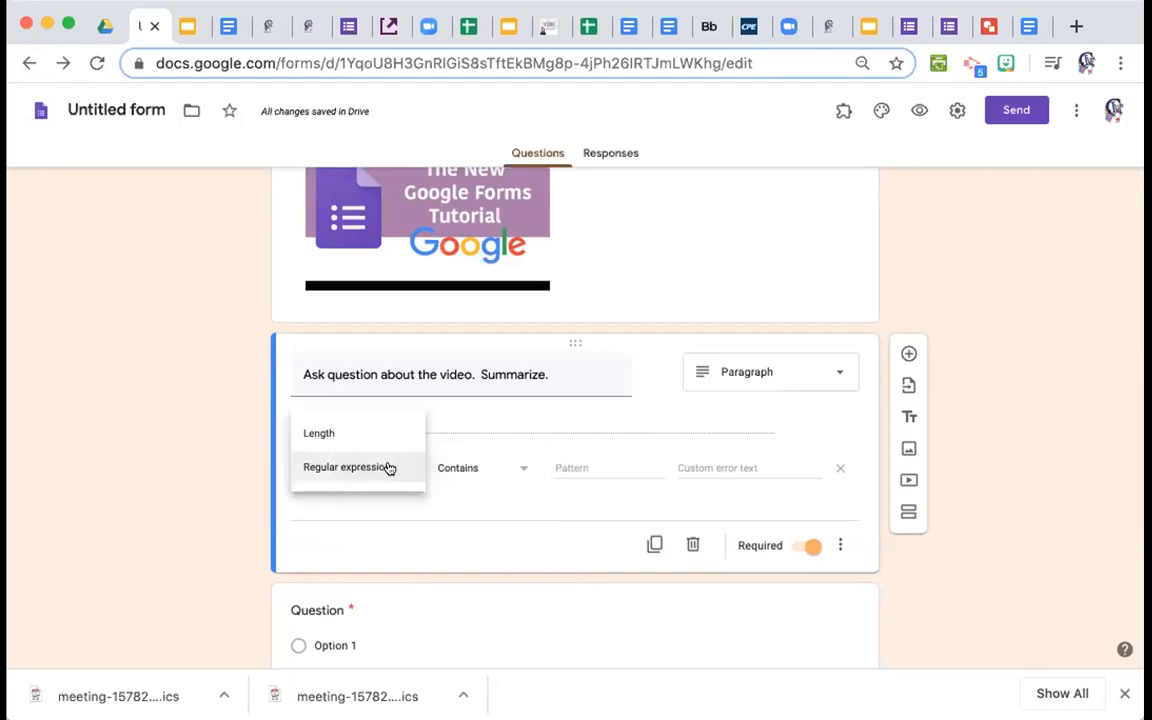
left_click(383, 434)
left_click(567, 468)
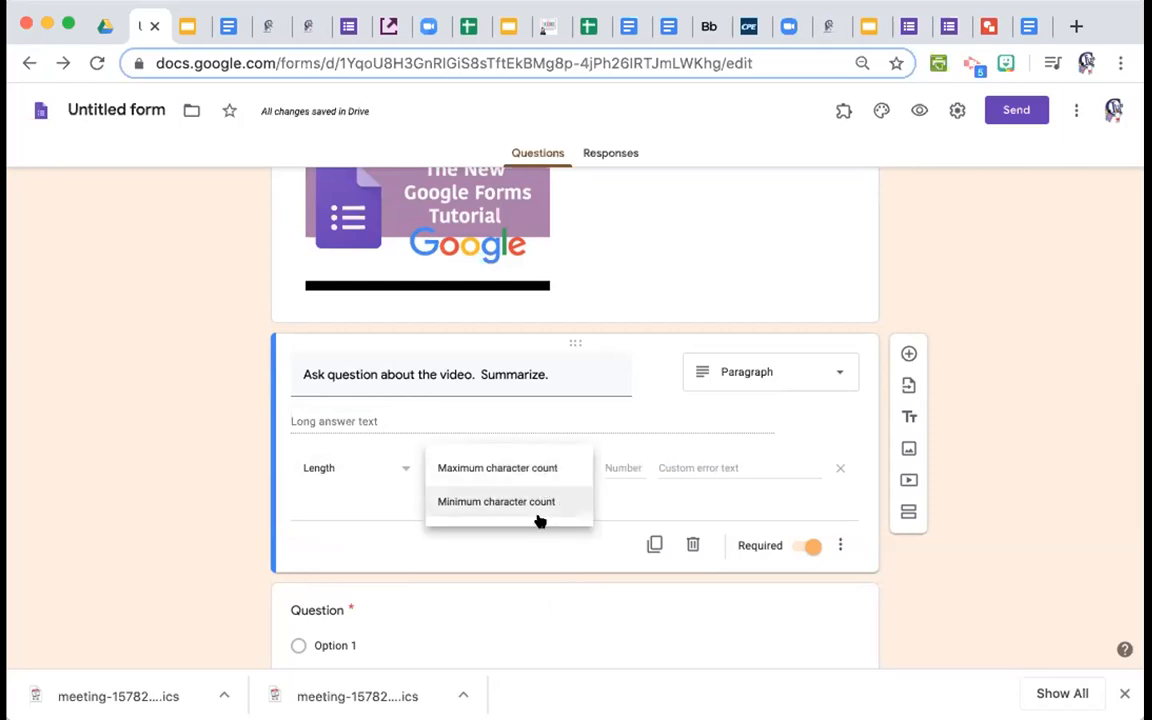
left_click(517, 468)
left_click(606, 465)
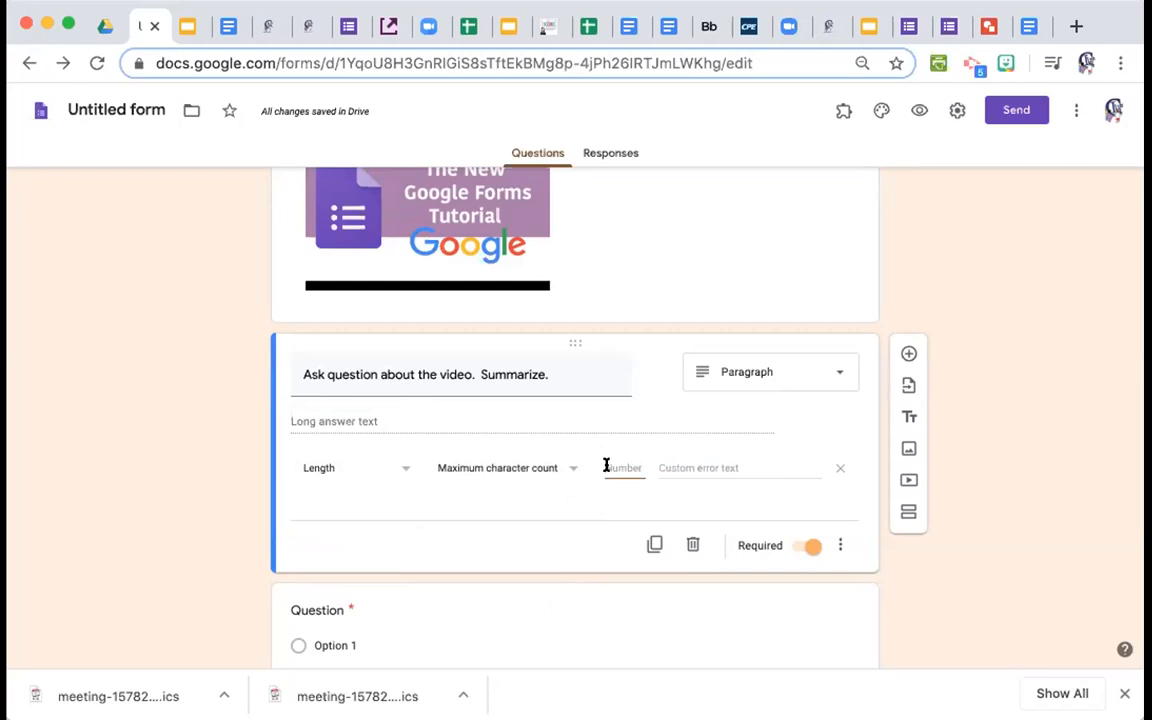
type("500")
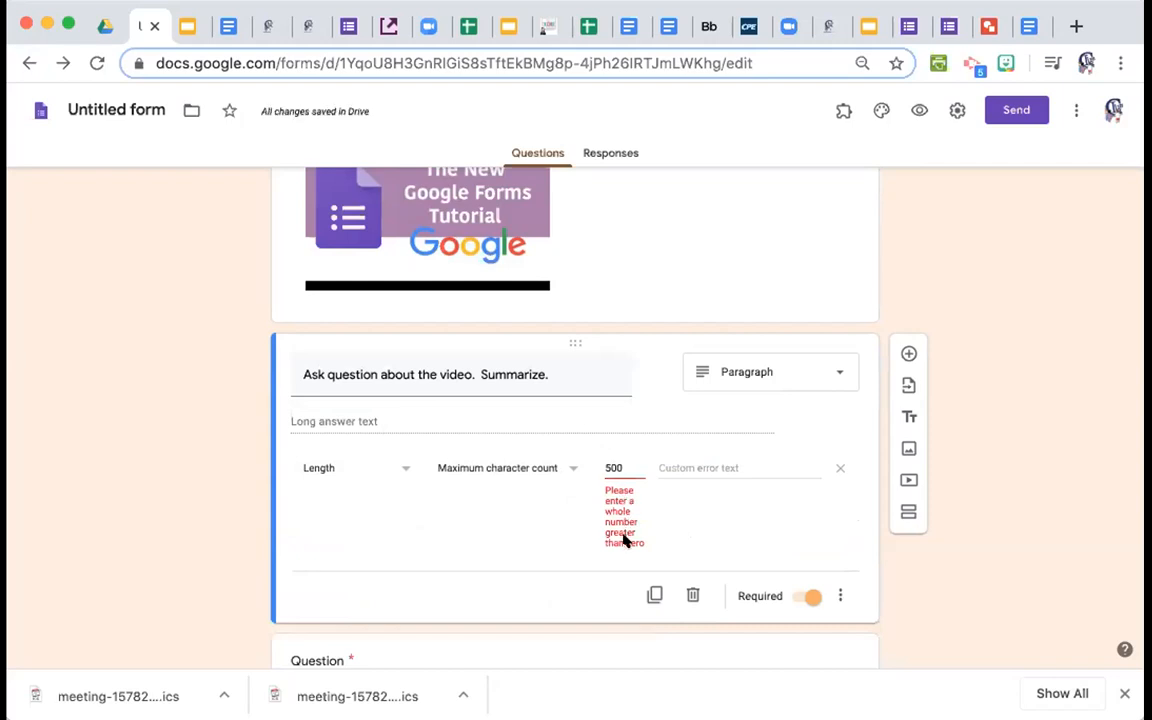
left_click(622, 468)
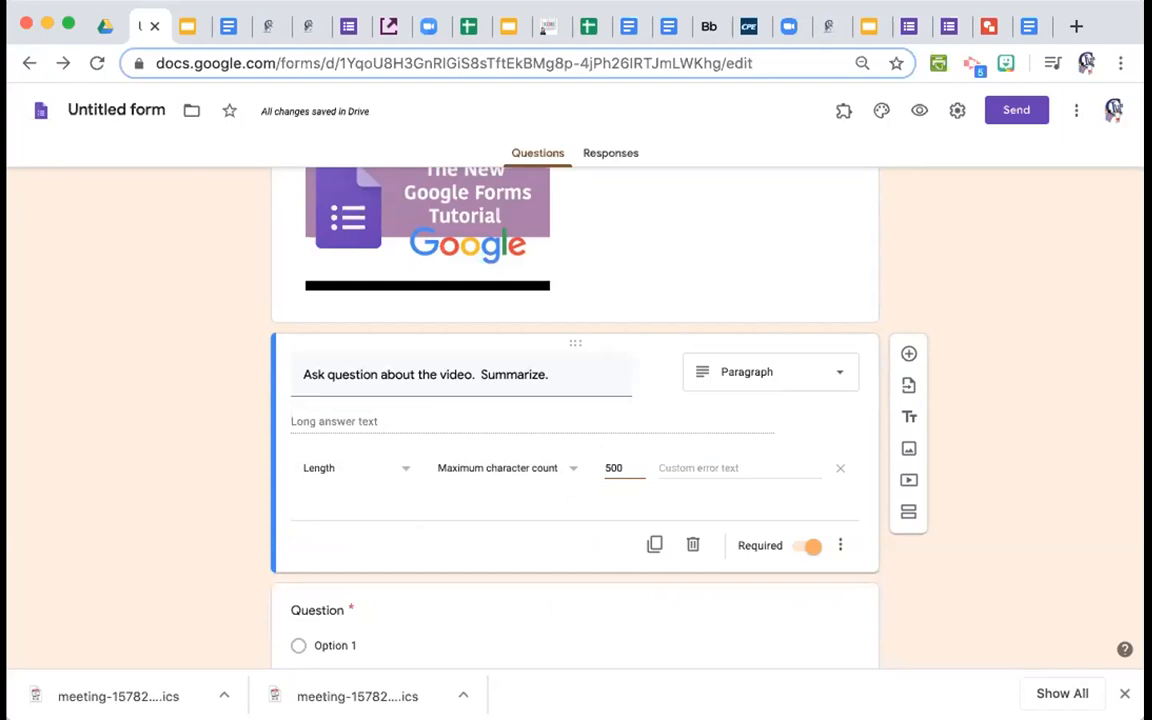
left_click(670, 467)
Finish editing the summary question and bring up the Send form email dialog.
left_click(945, 523)
left_click(843, 278)
scroll(1080, 311, "up", 10)
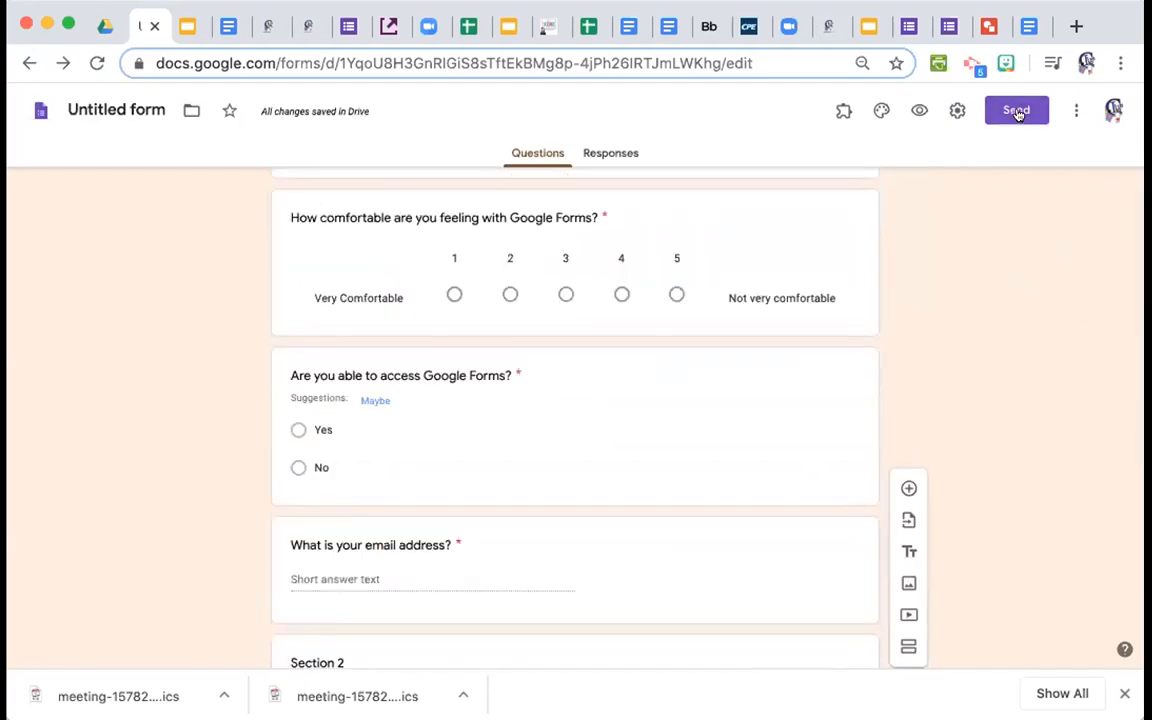
left_click(1017, 111)
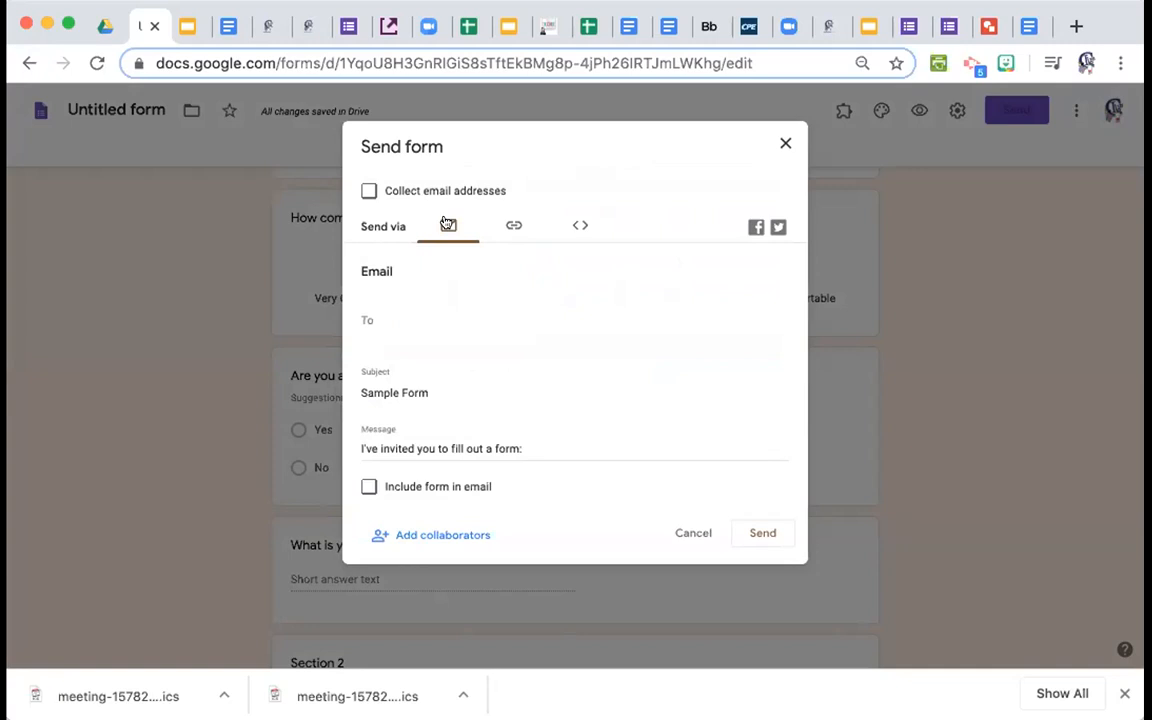
Switch the Send form dialog to the link view to show Sample Form's respondent URL.
left_click(513, 226)
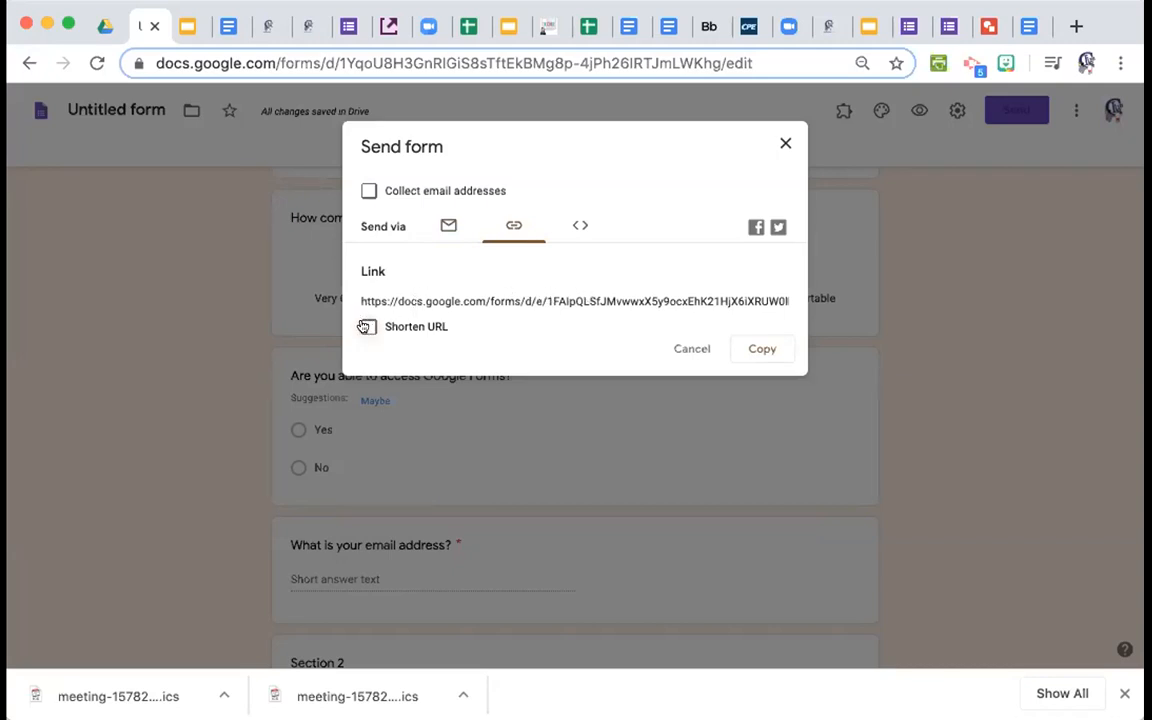
Shorten Sample Form's link to a forms.gle URL and copy it to the clipboard.
left_click(365, 327)
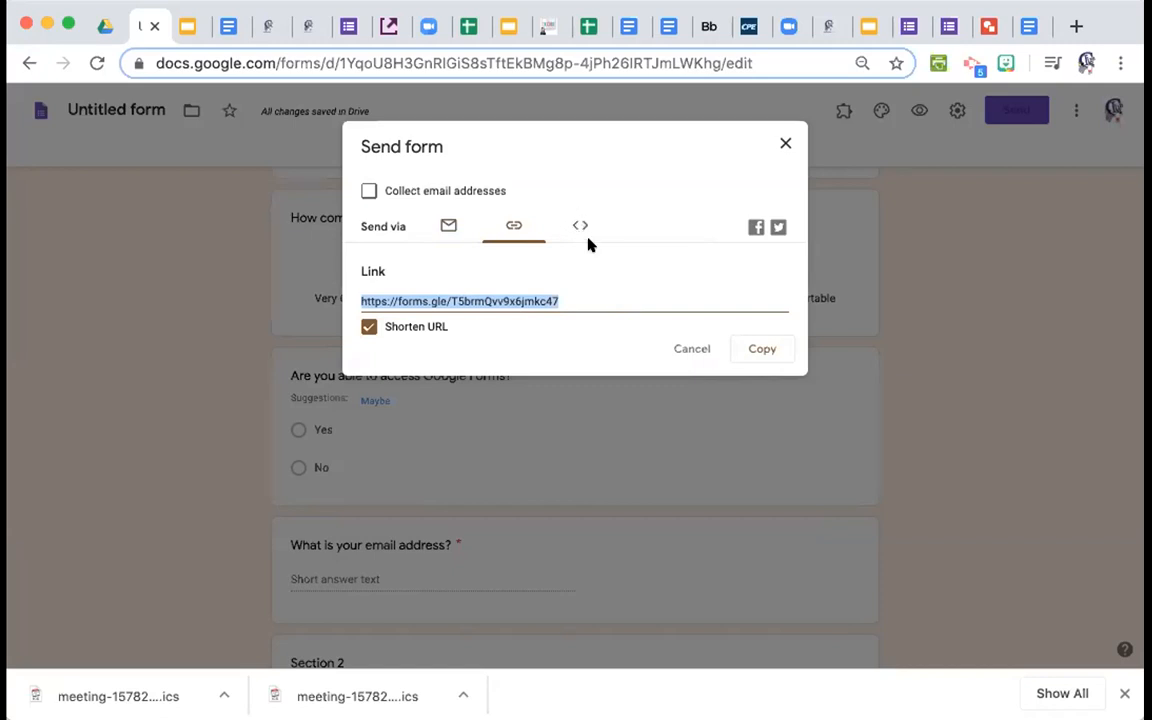
left_click(762, 349)
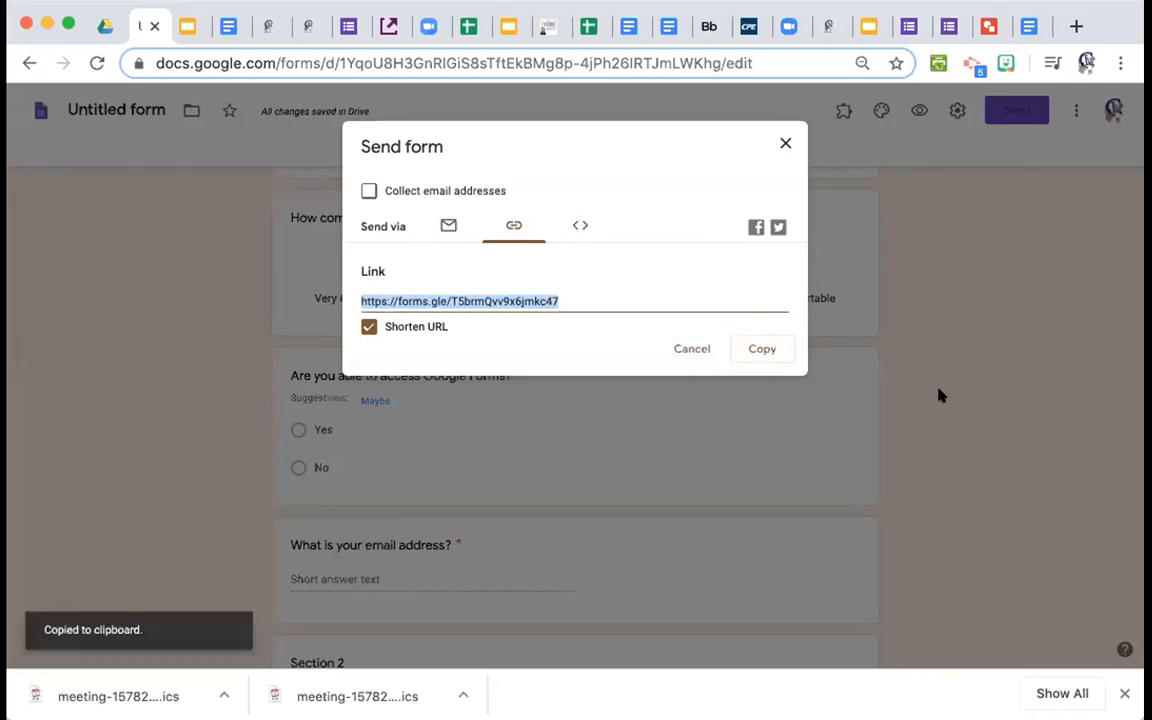
scroll(938, 393, "up", 10)
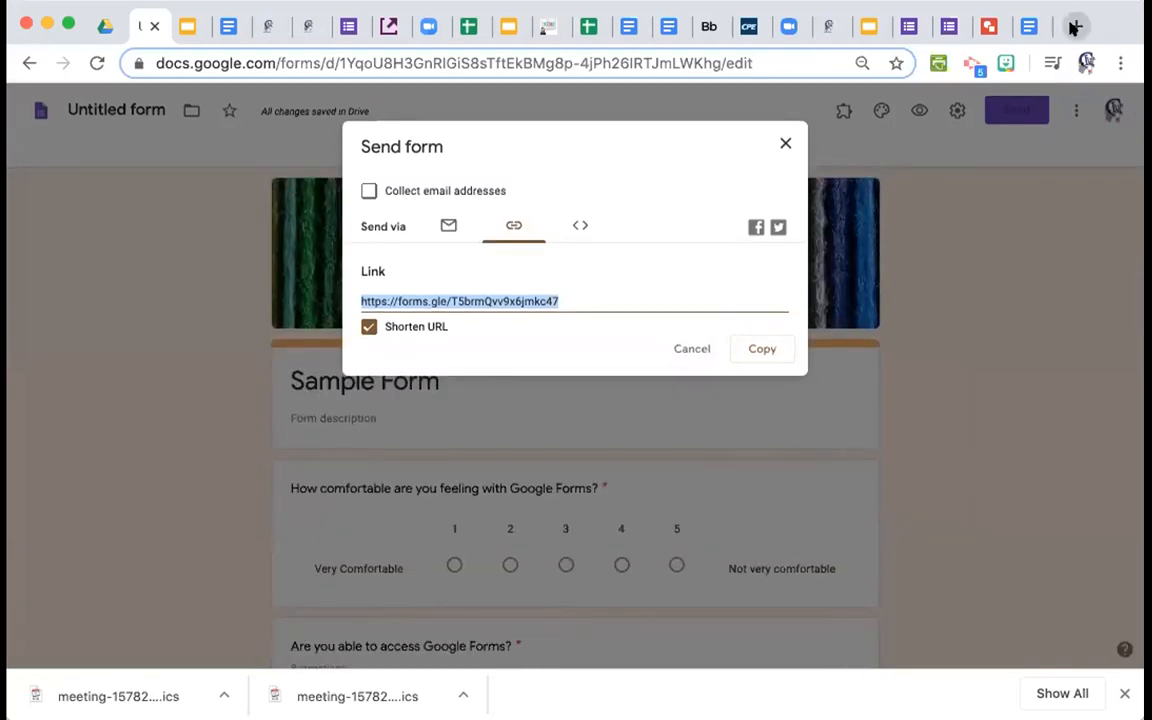
Load the shortened link in a new tab to confirm it opens the live form, then return.
left_click(1075, 26)
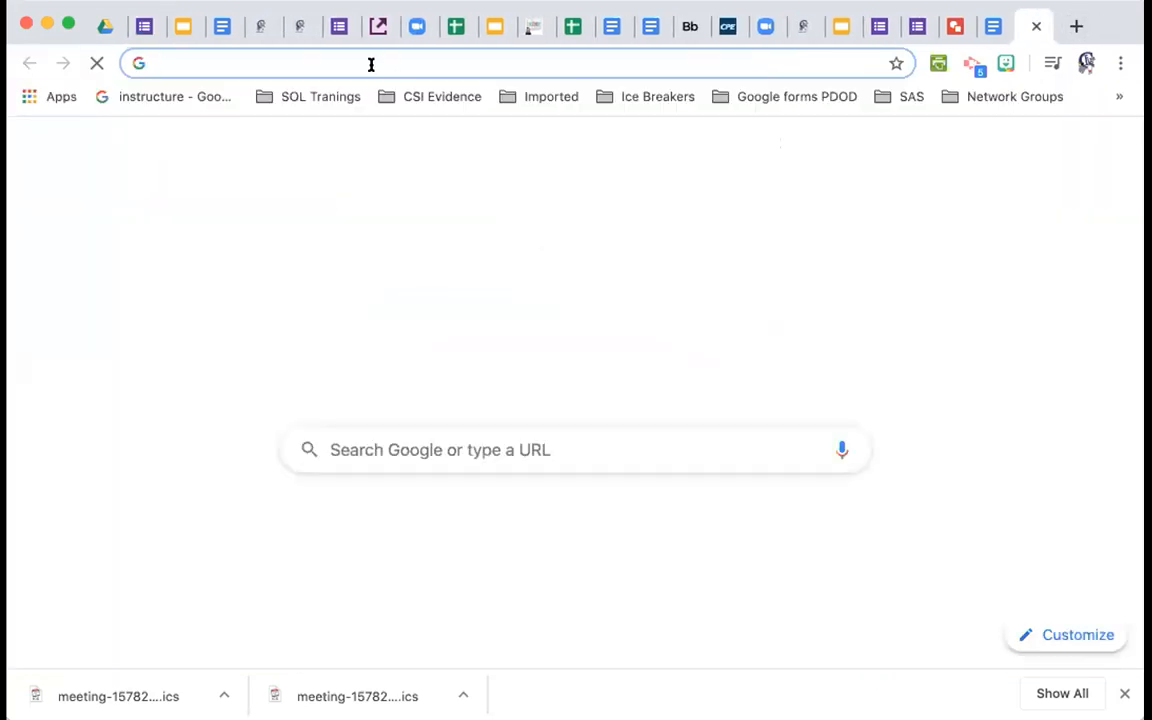
key("super+v")
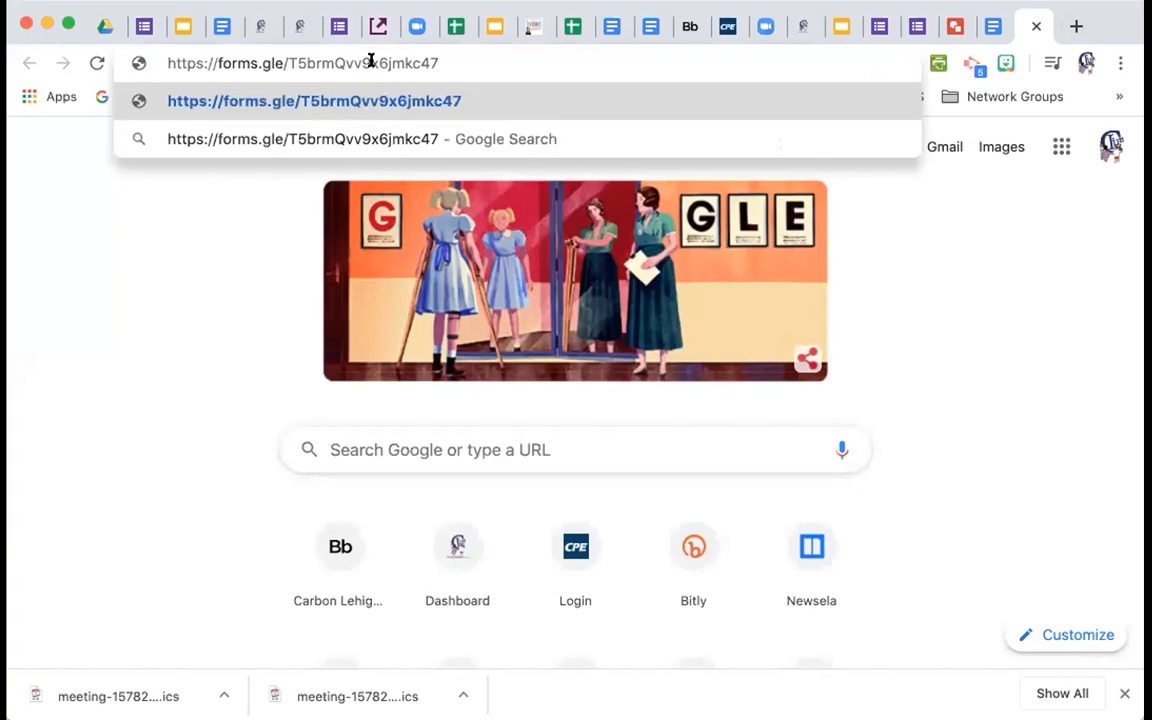
key("Return")
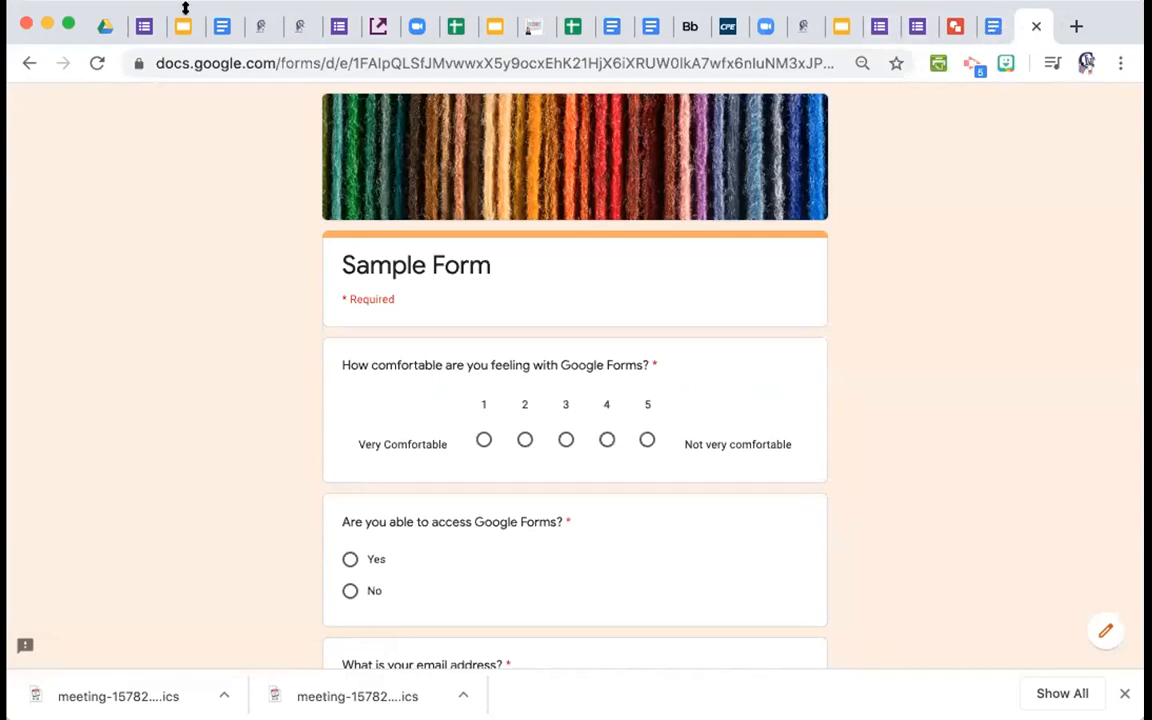
left_click(152, 26)
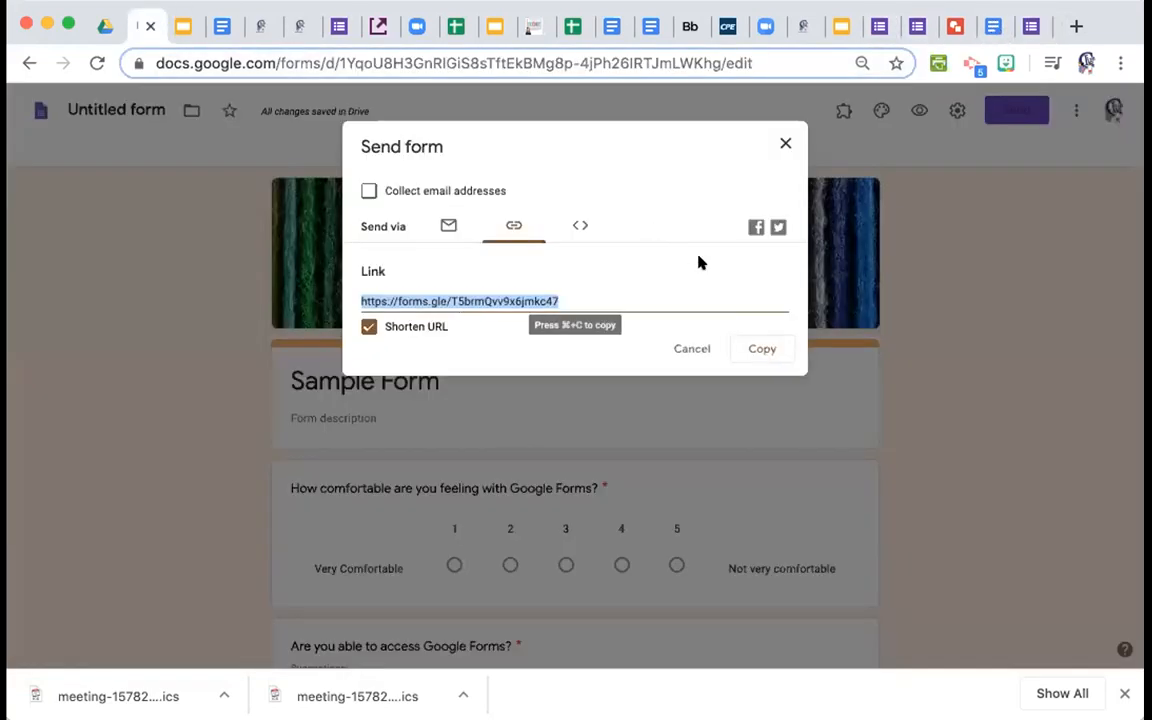
Close the Send form dialog and scroll back to the top of Sample Form.
left_click(783, 147)
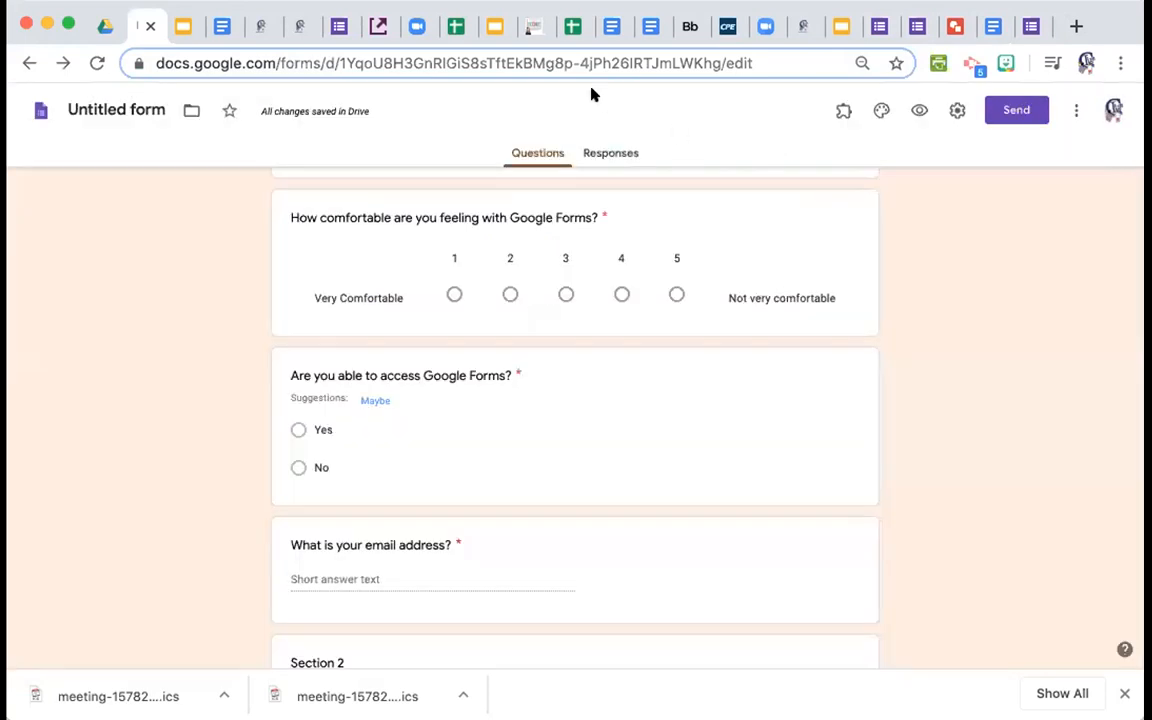
scroll(281, 230, "up", 5)
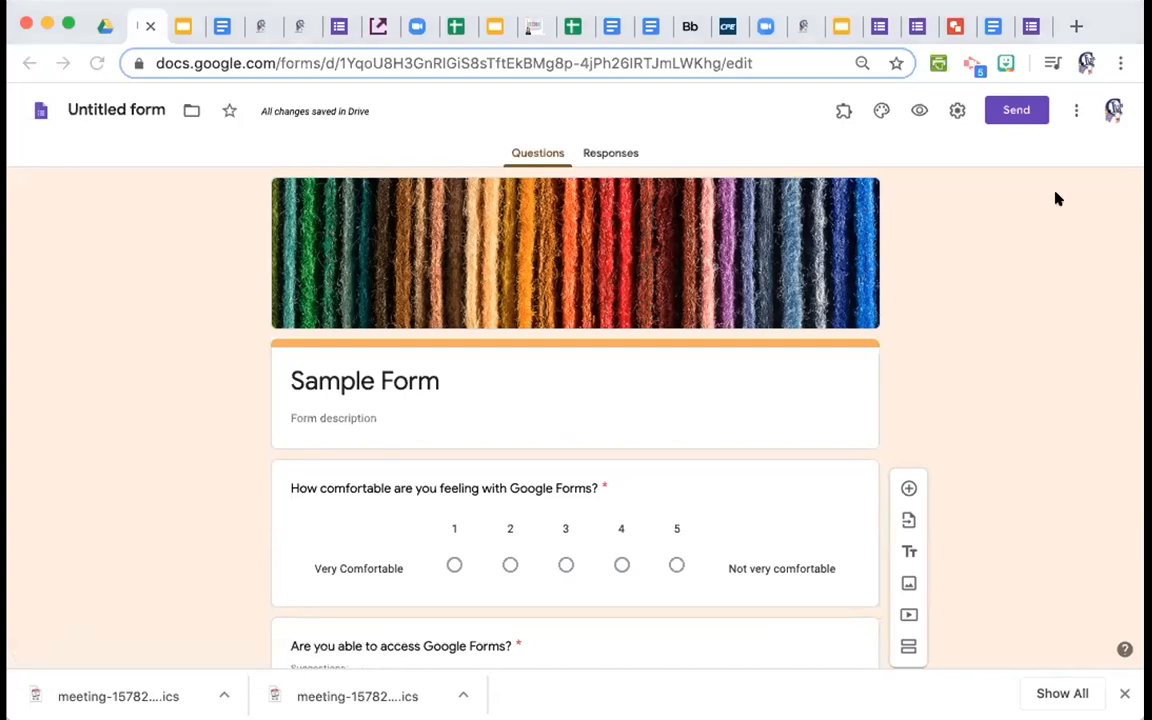
Refocus the browser window and switch over to the Zoom meeting tab.
left_click(1100, 25)
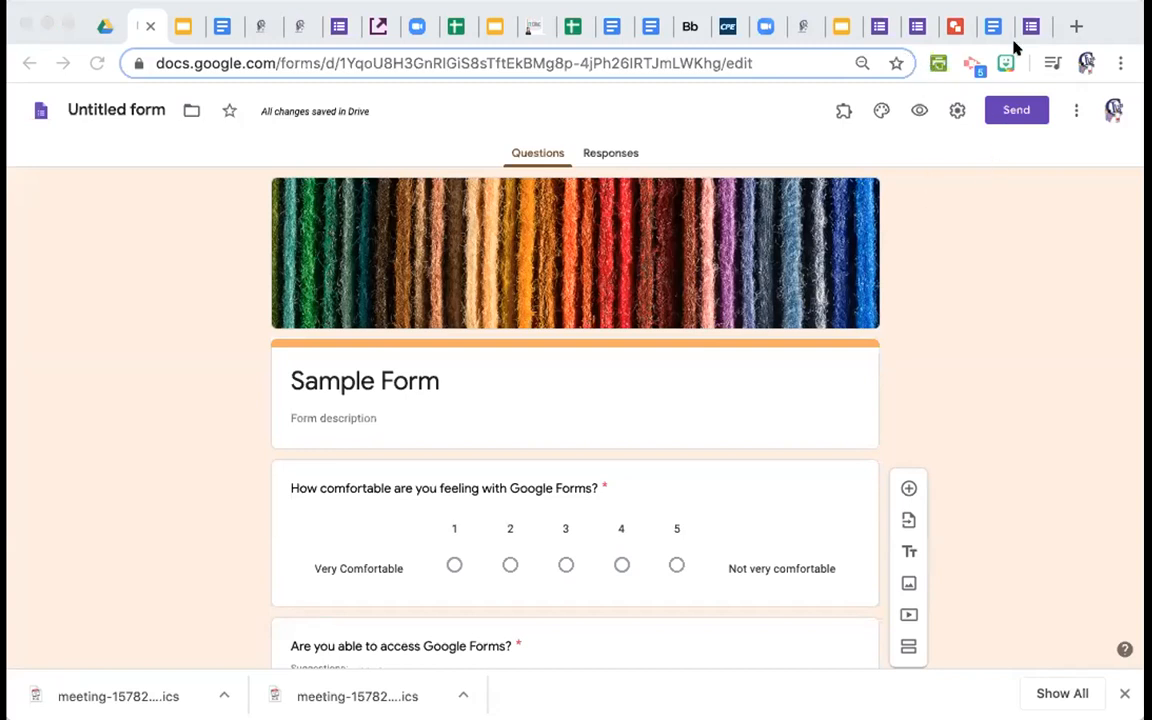
left_click(1108, 18)
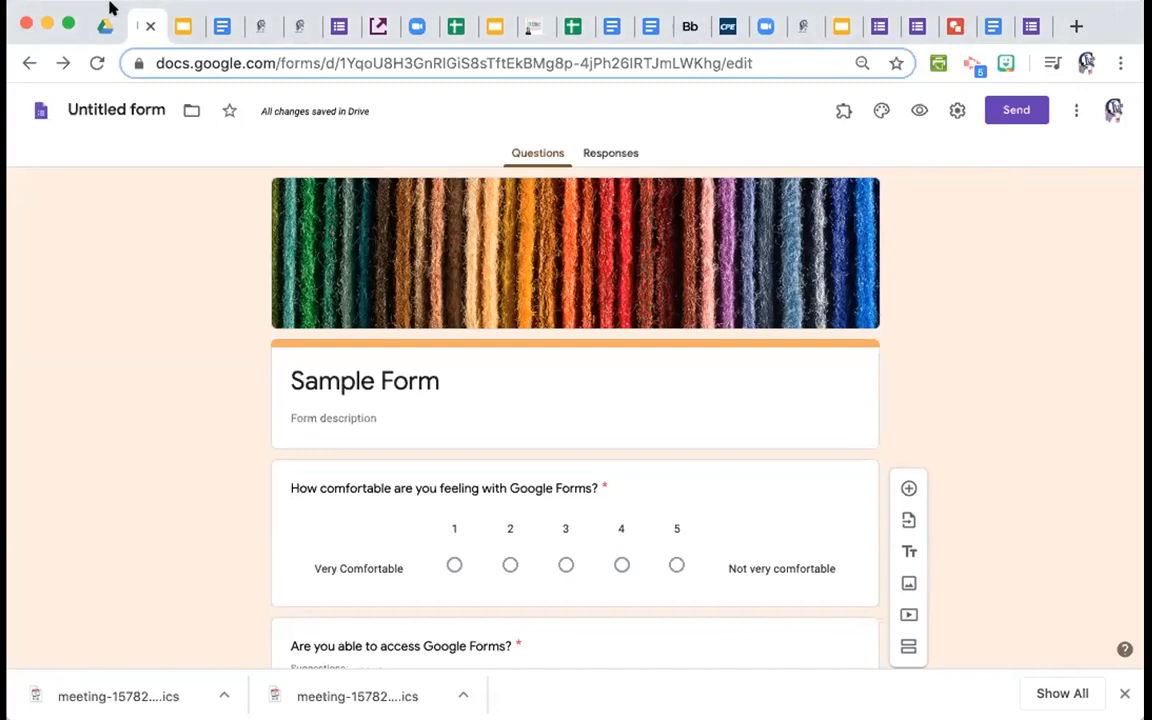
left_click(769, 27)
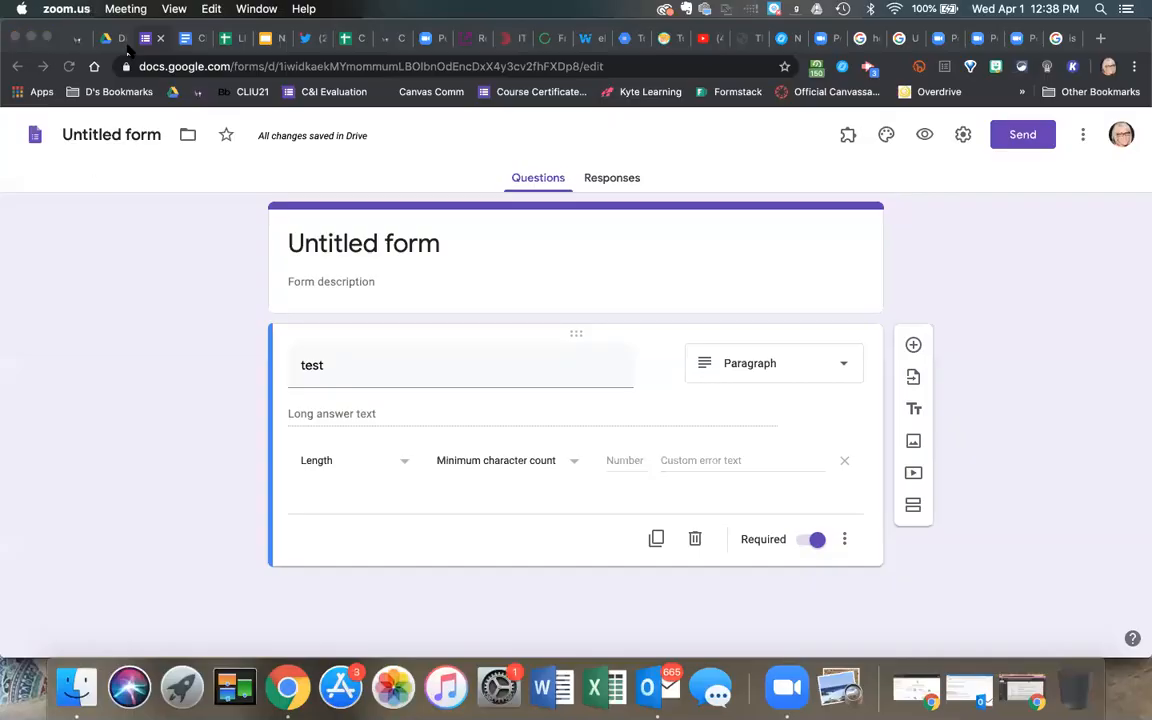
Go to the Google Drive tab, dismiss the Bluetooth menu, and bring up the Google apps launcher.
left_click(108, 38)
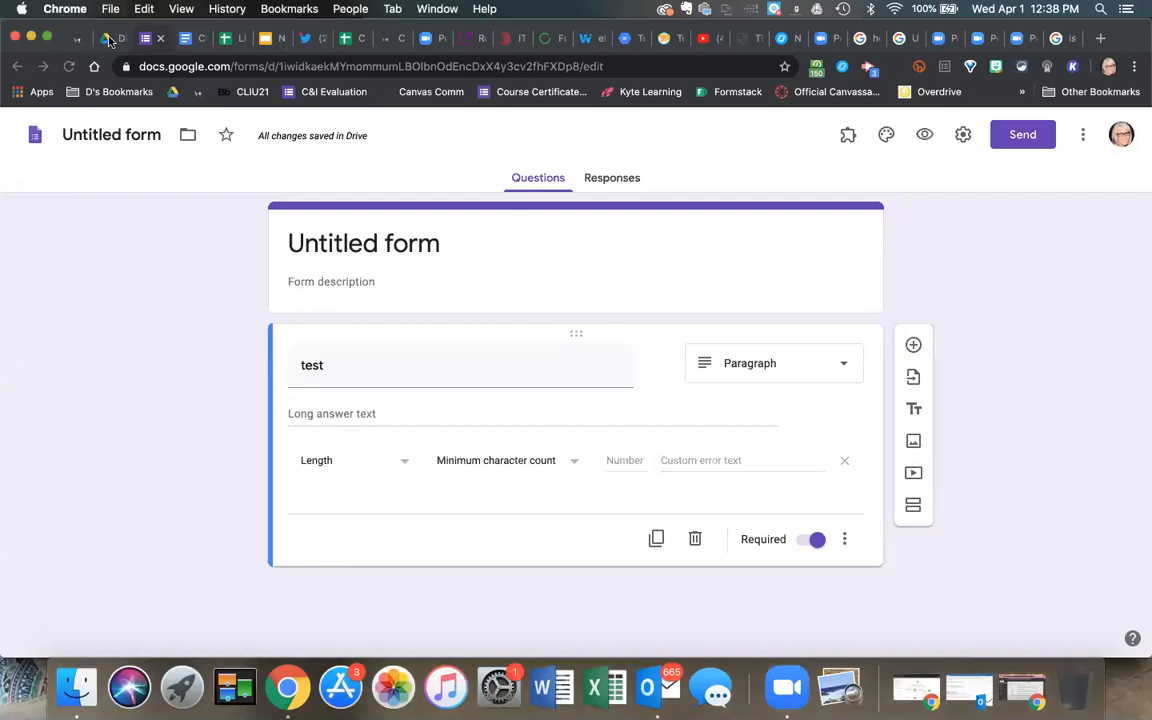
left_click(108, 38)
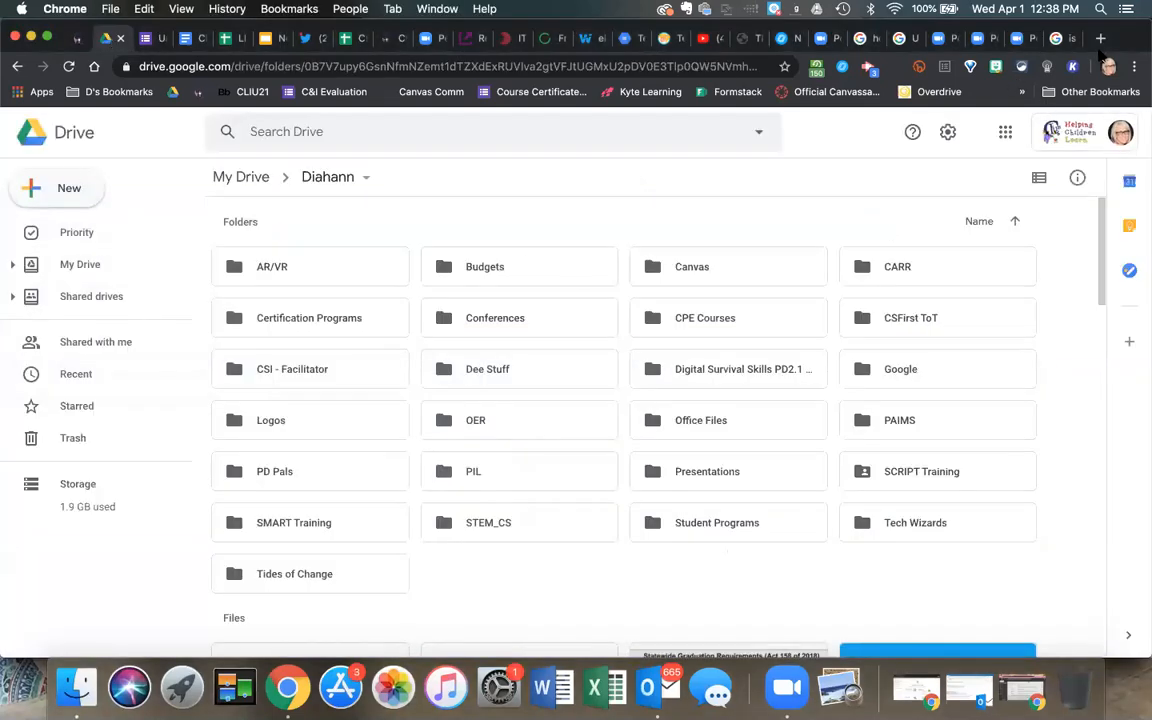
left_click(870, 9)
left_click(1031, 38)
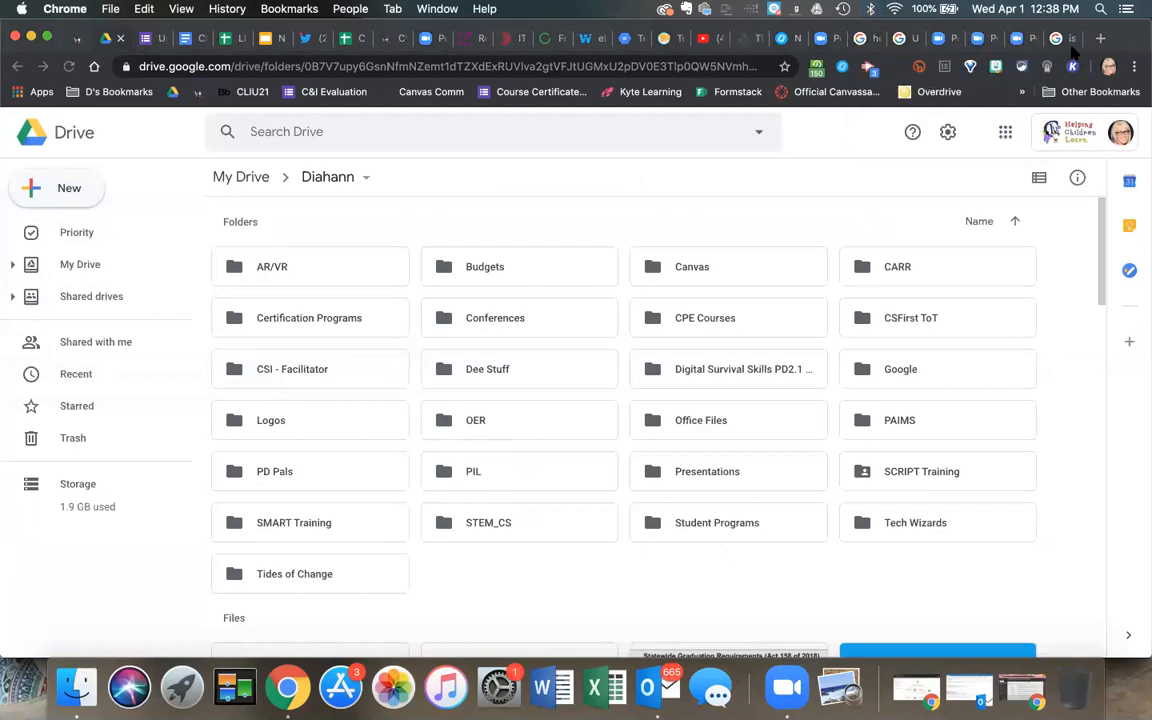
left_click(1007, 133)
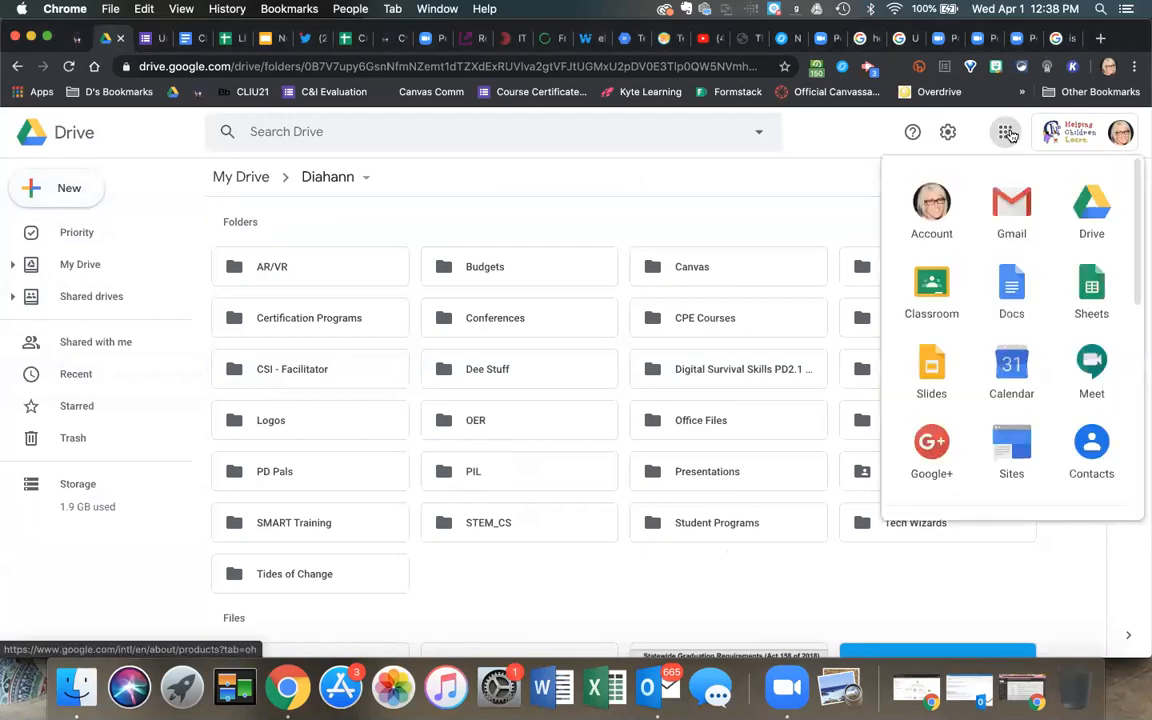
Launch Classroom, enter the CLIUReadyPD class, and view its Classwork topics Flowers, Frogs and Unit 1.
left_click(935, 288)
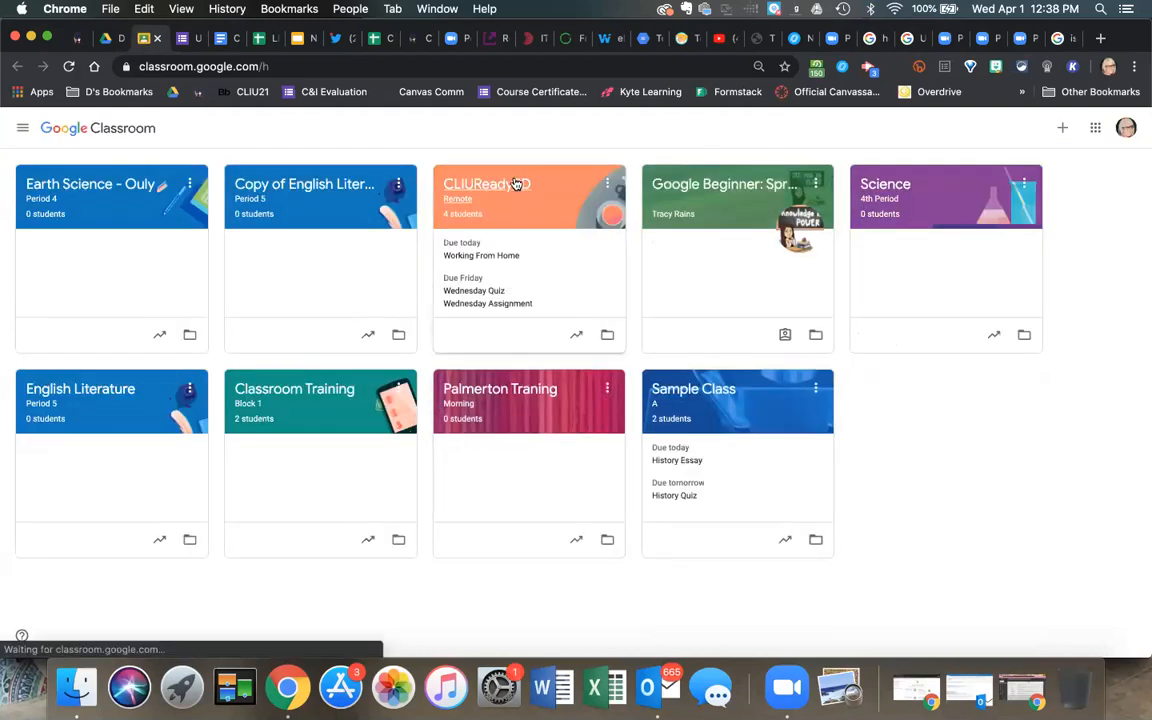
left_click(513, 182)
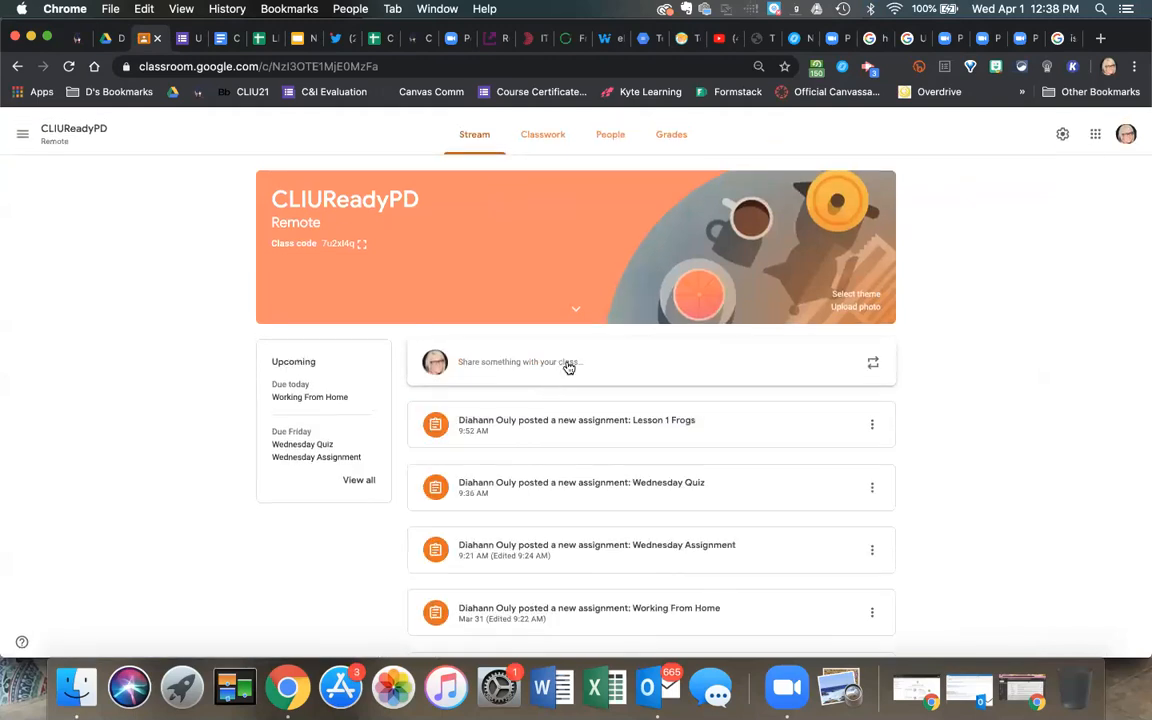
left_click(549, 138)
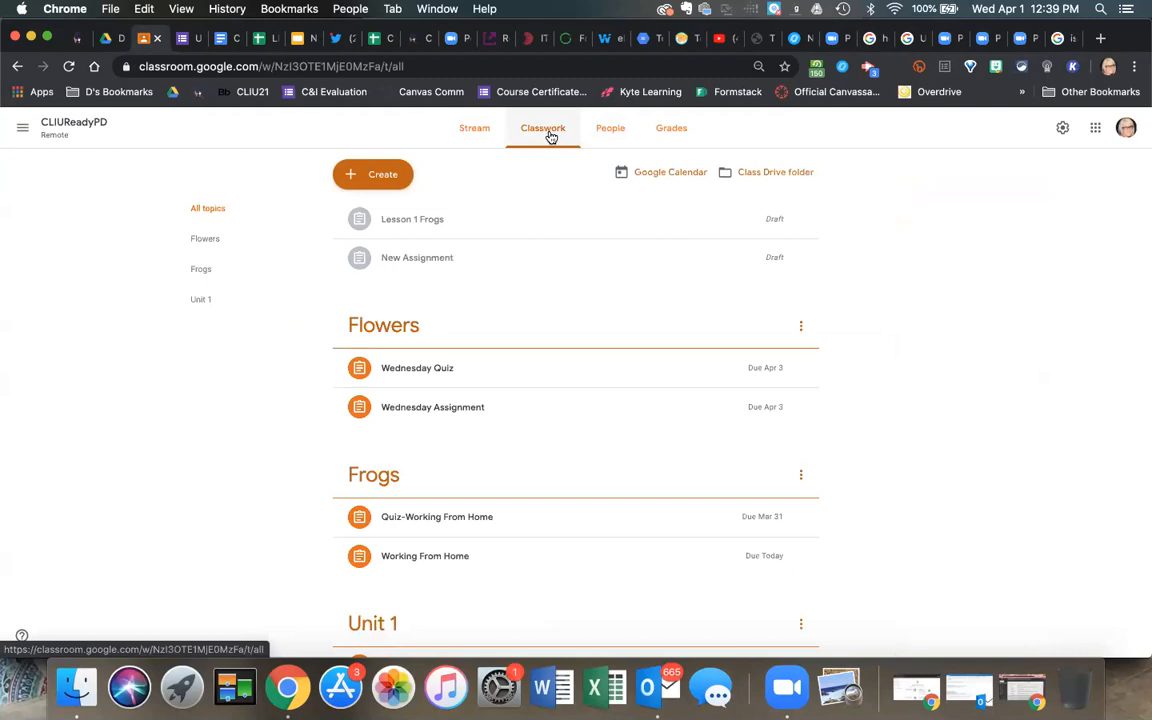
Create a new Quiz assignment in CLIUReadyPD, which attaches a Blank Quiz form.
left_click(382, 173)
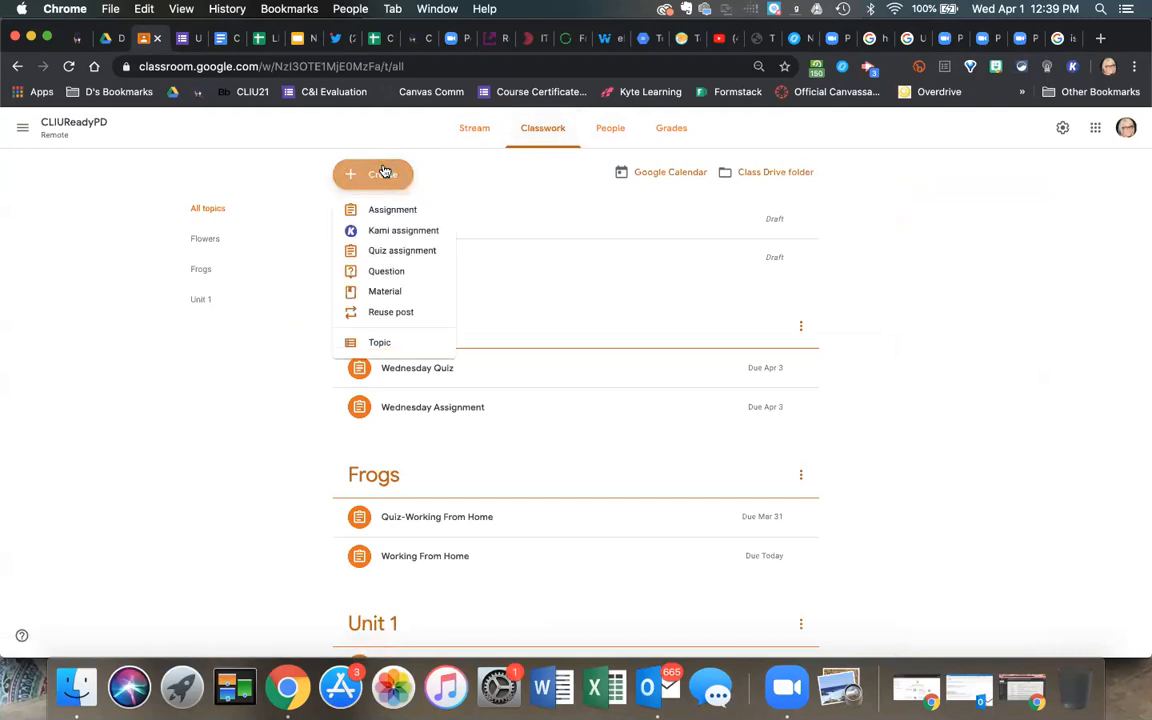
left_click(394, 251)
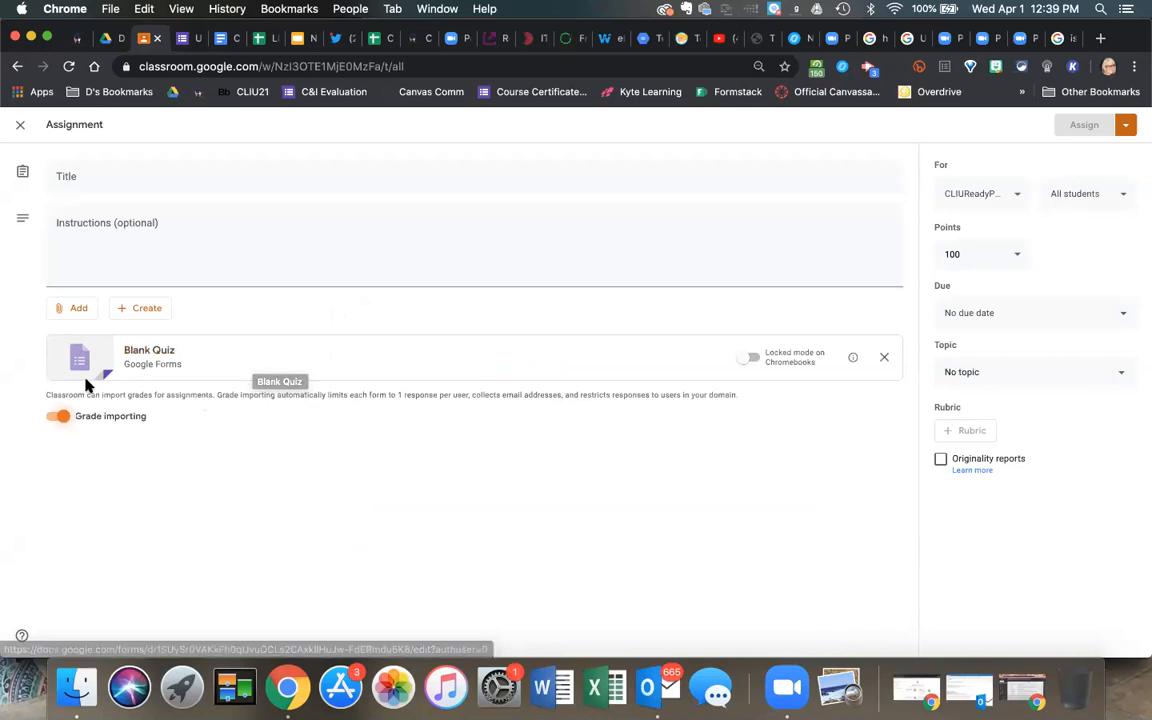
Open the Google Drive file picker from Add and look through the recent forms.
left_click(80, 311)
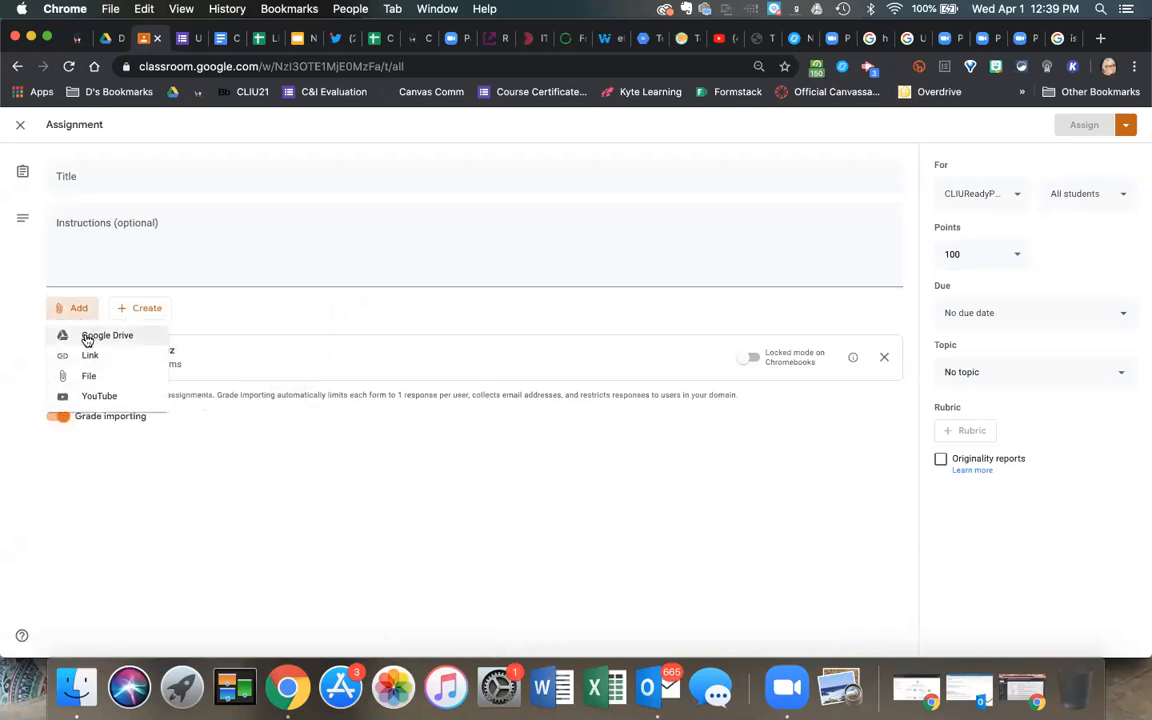
left_click(86, 336)
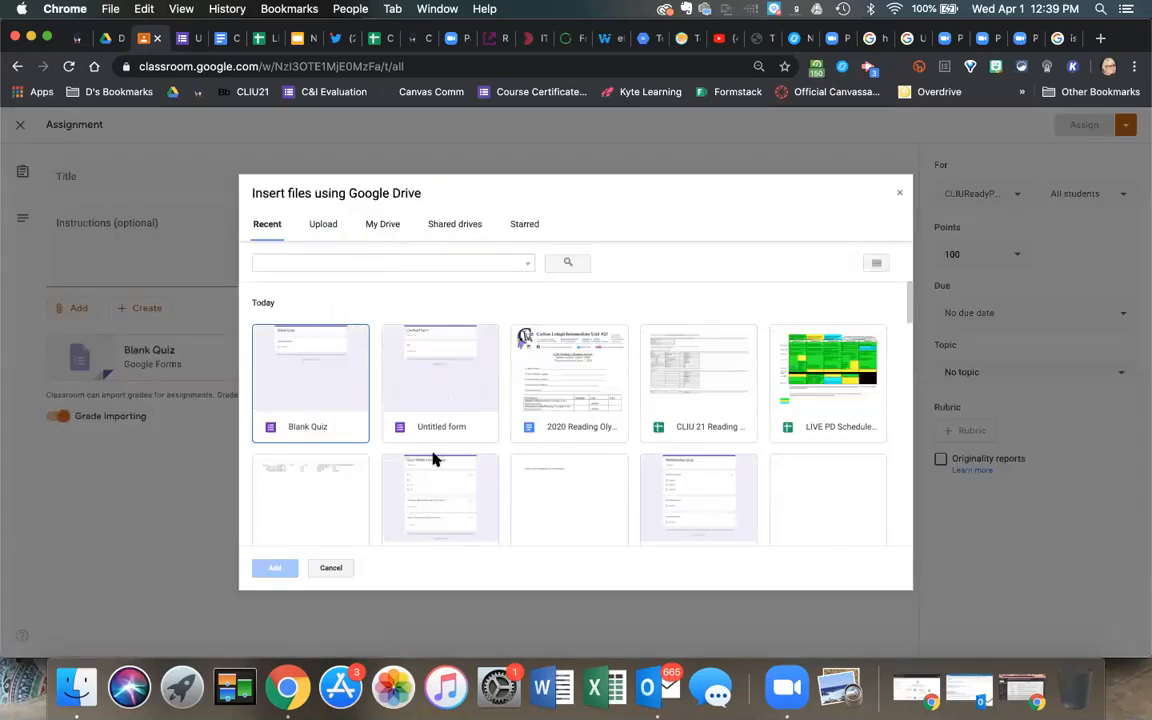
scroll(435, 458, "down", 2)
left_click(460, 428)
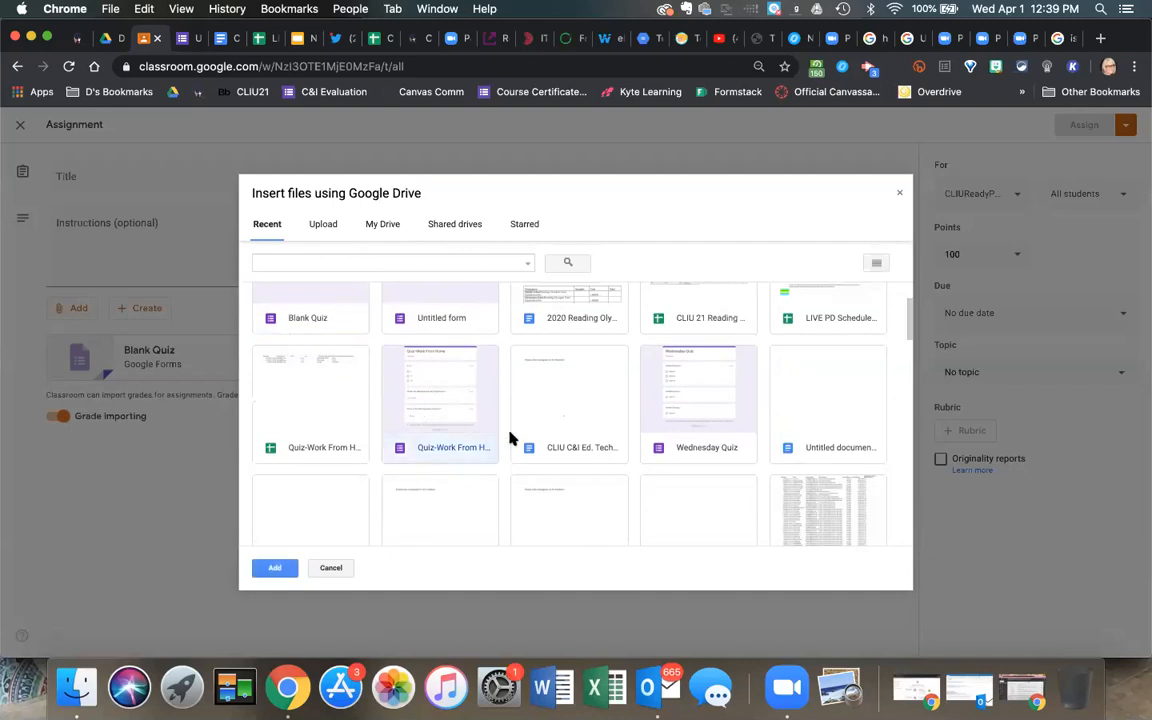
scroll(439, 383, "down", 5)
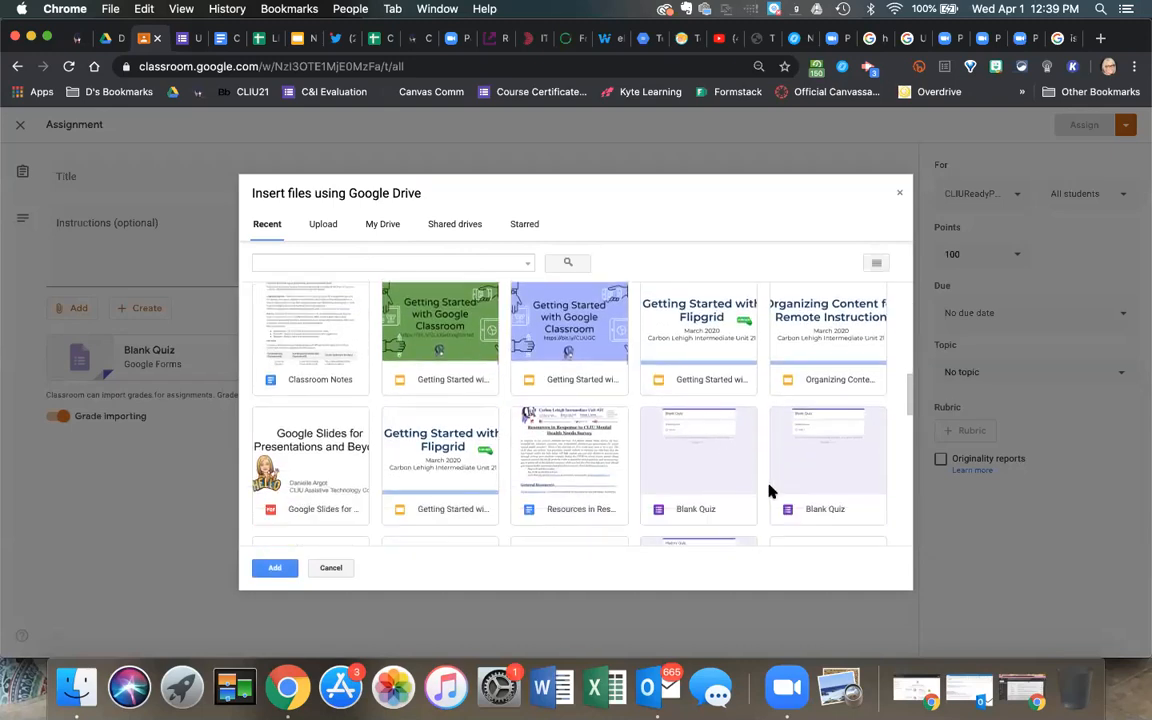
scroll(771, 489, "down", 2)
scroll(690, 489, "down", 4)
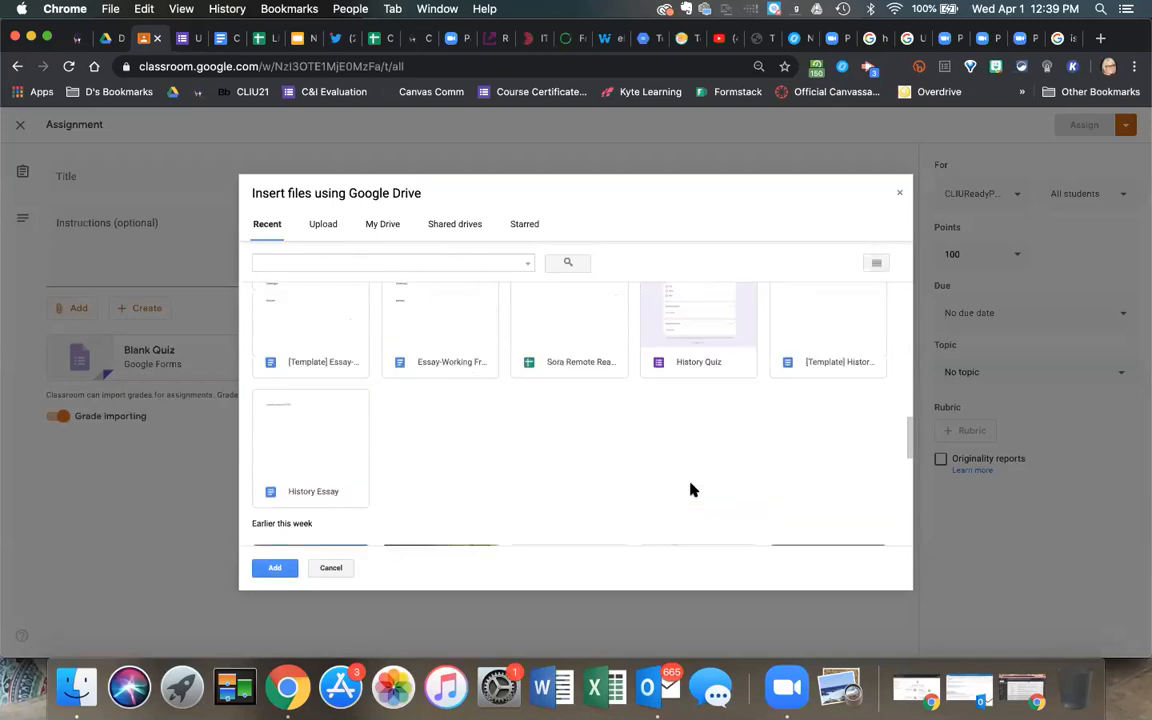
scroll(690, 489, "up", 1)
scroll(690, 489, "up", 10)
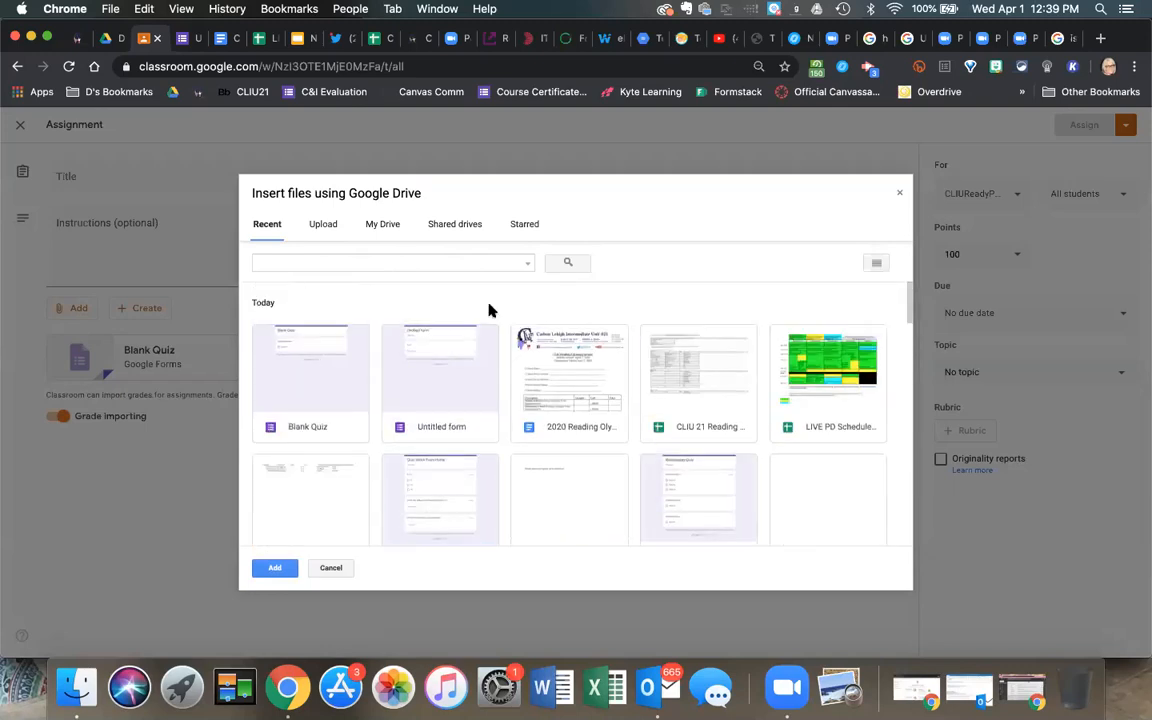
Check the My Drive folders, then pick Wednesday Quiz from Recent and attach it.
left_click(383, 228)
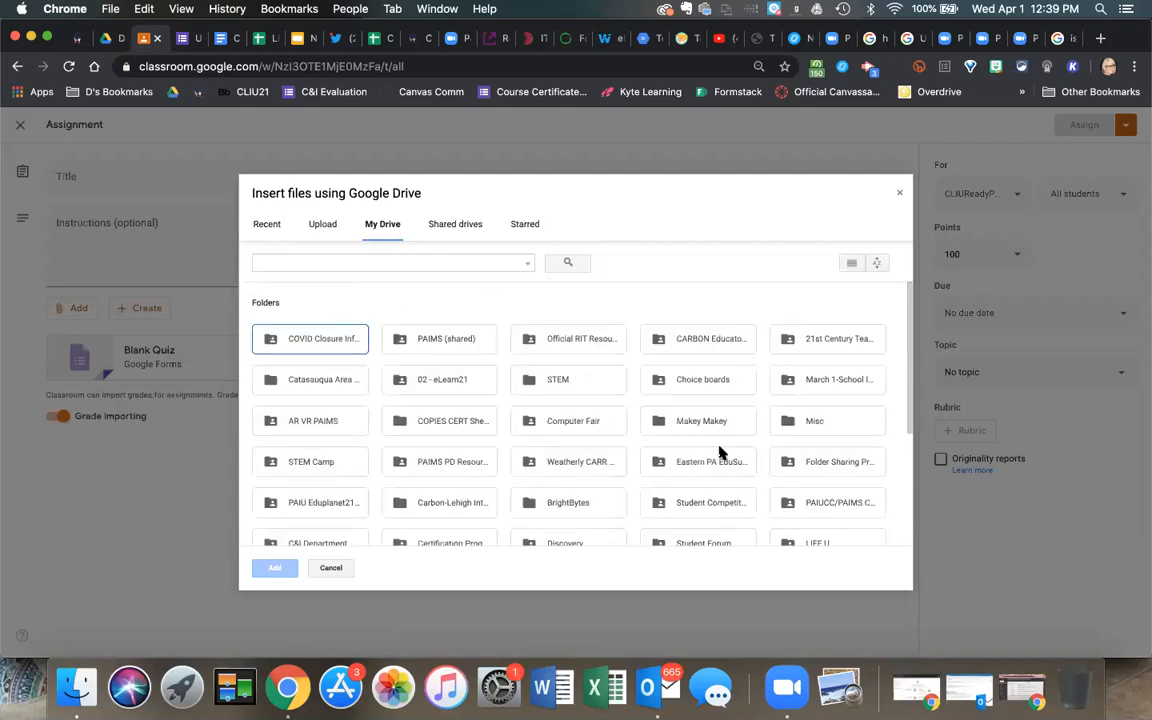
scroll(720, 452, "down", 5)
scroll(720, 452, "up", 5)
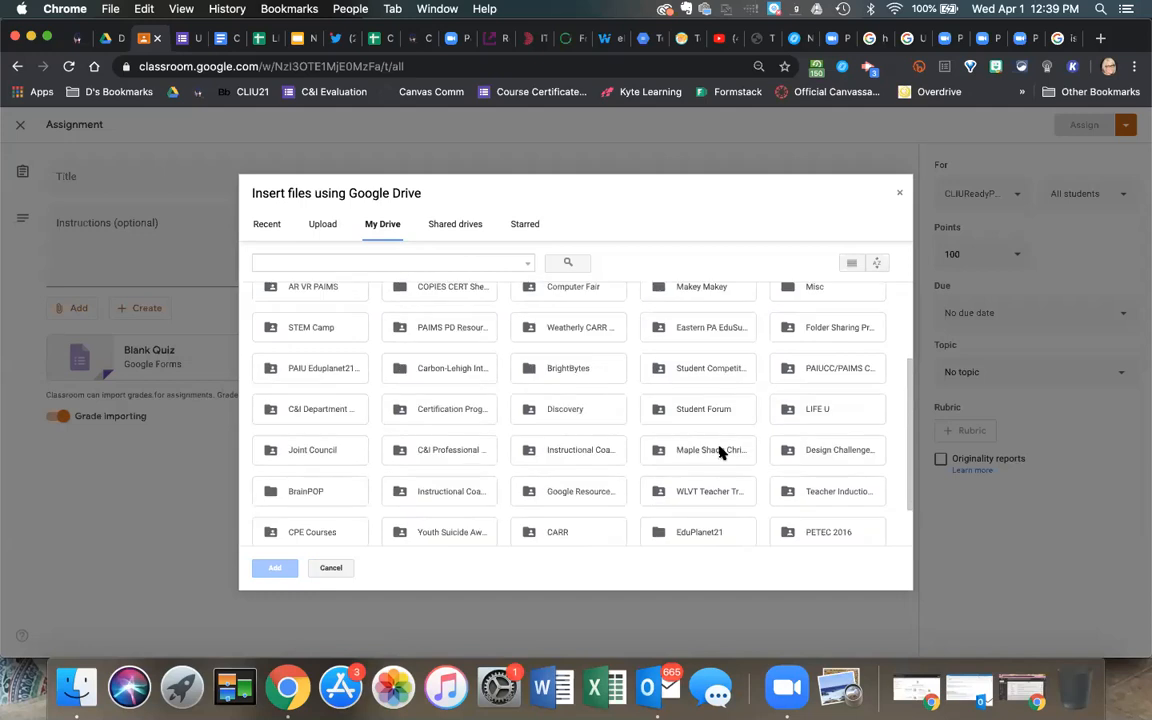
left_click(268, 226)
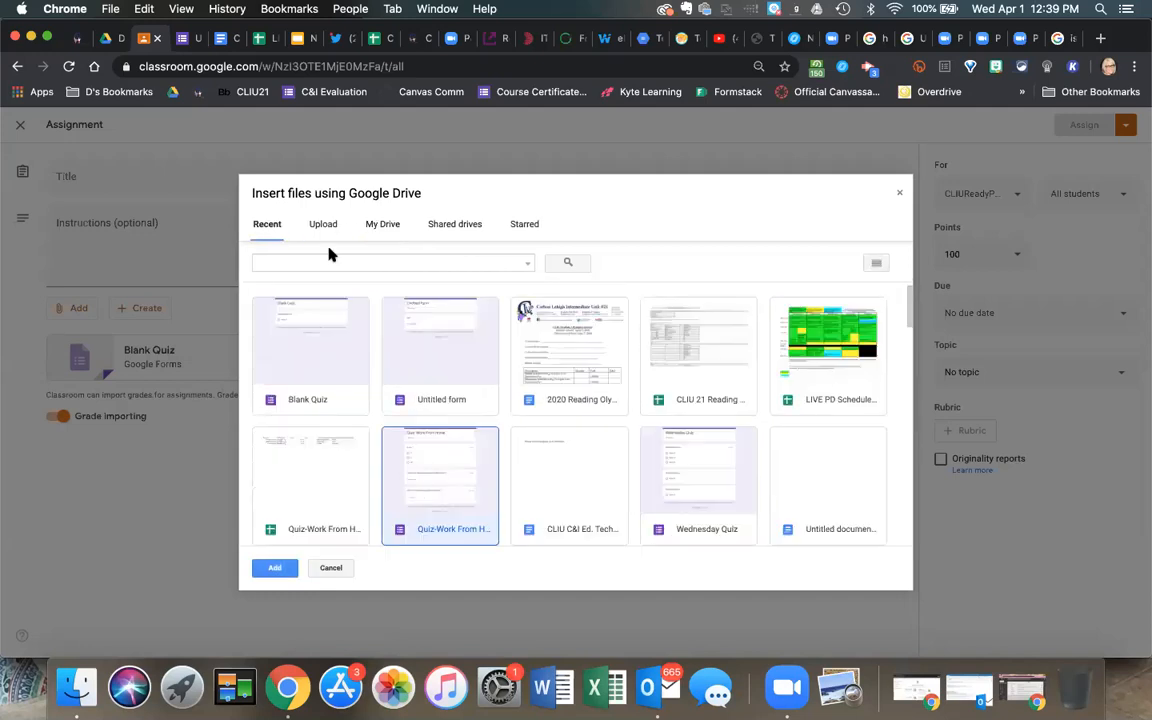
left_click(716, 503)
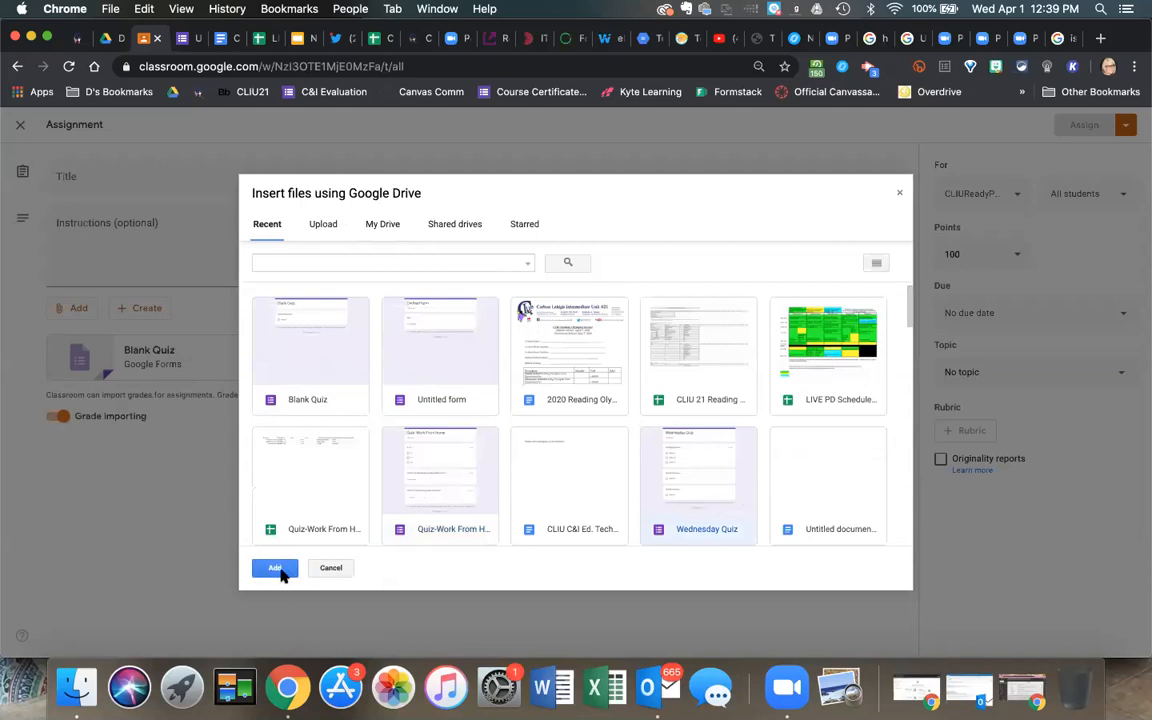
left_click(283, 572)
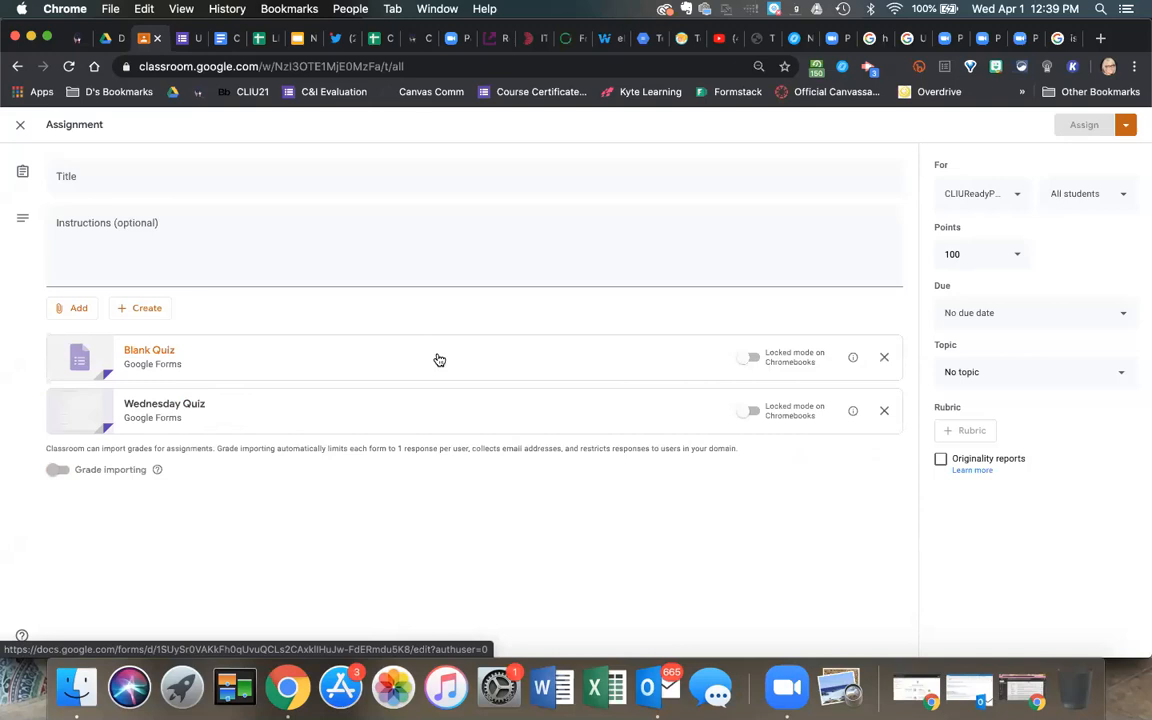
Remove the Blank Quiz attachment so only Wednesday Quiz remains on the assignment.
left_click(884, 358)
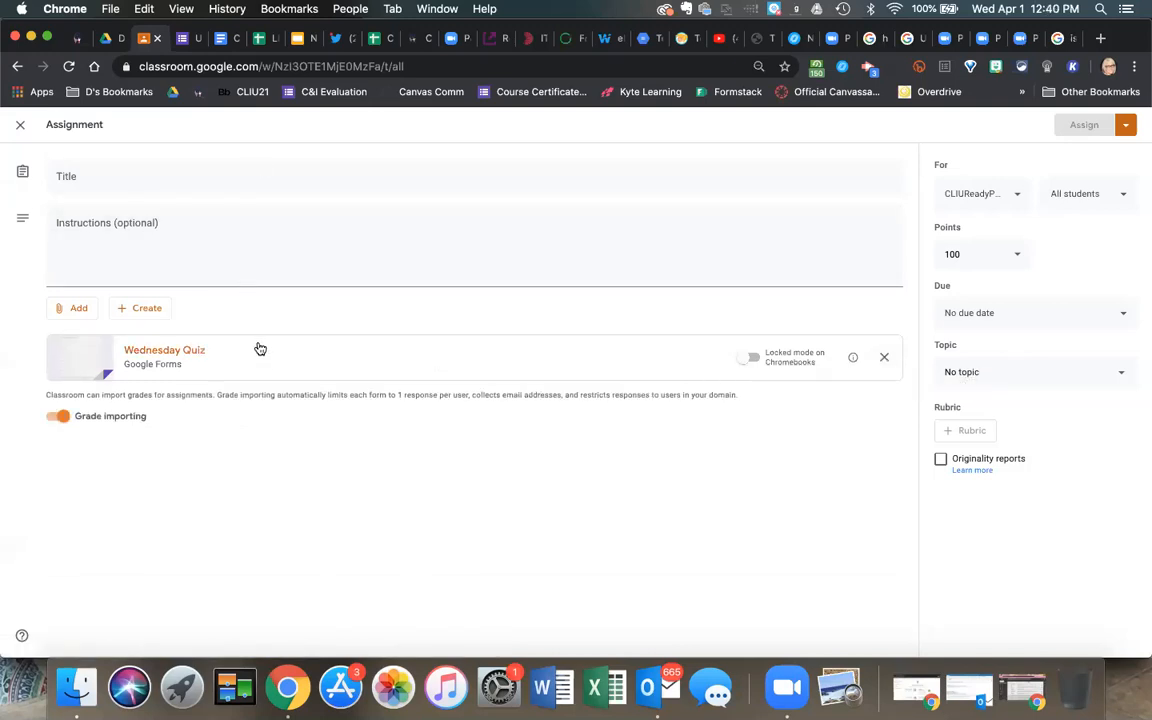
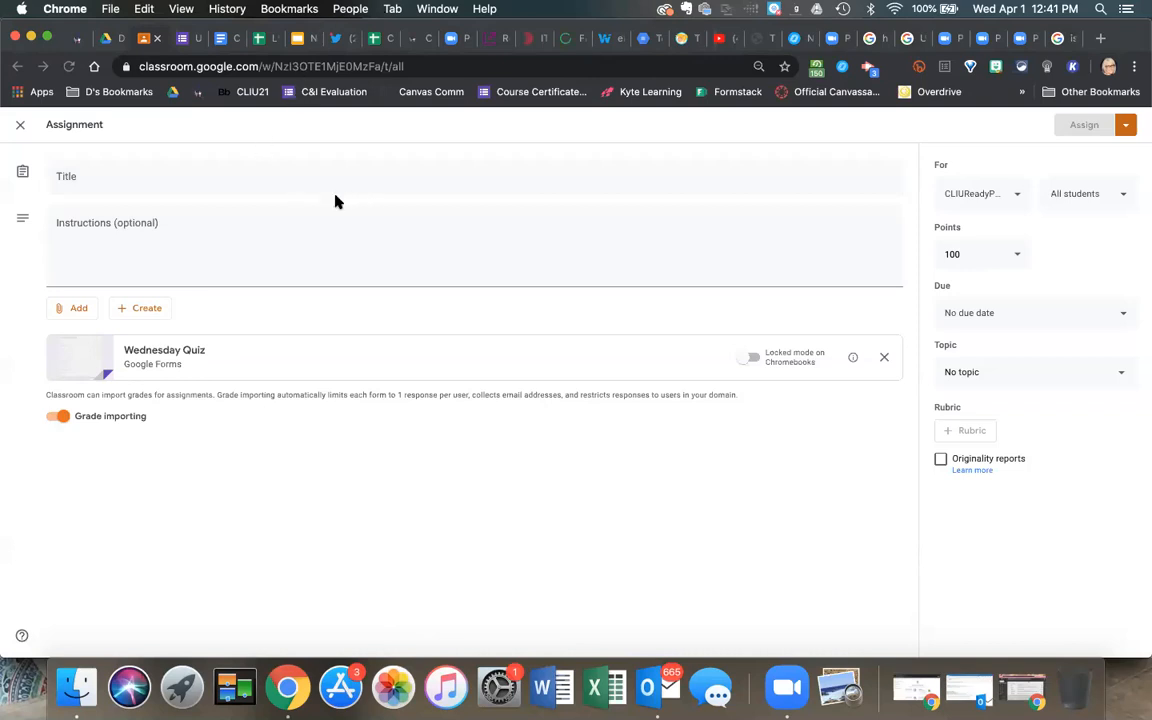
Click into the quiz assignment's Title field, then go back to the 'Ways to use Forms?' slide.
left_click(212, 191)
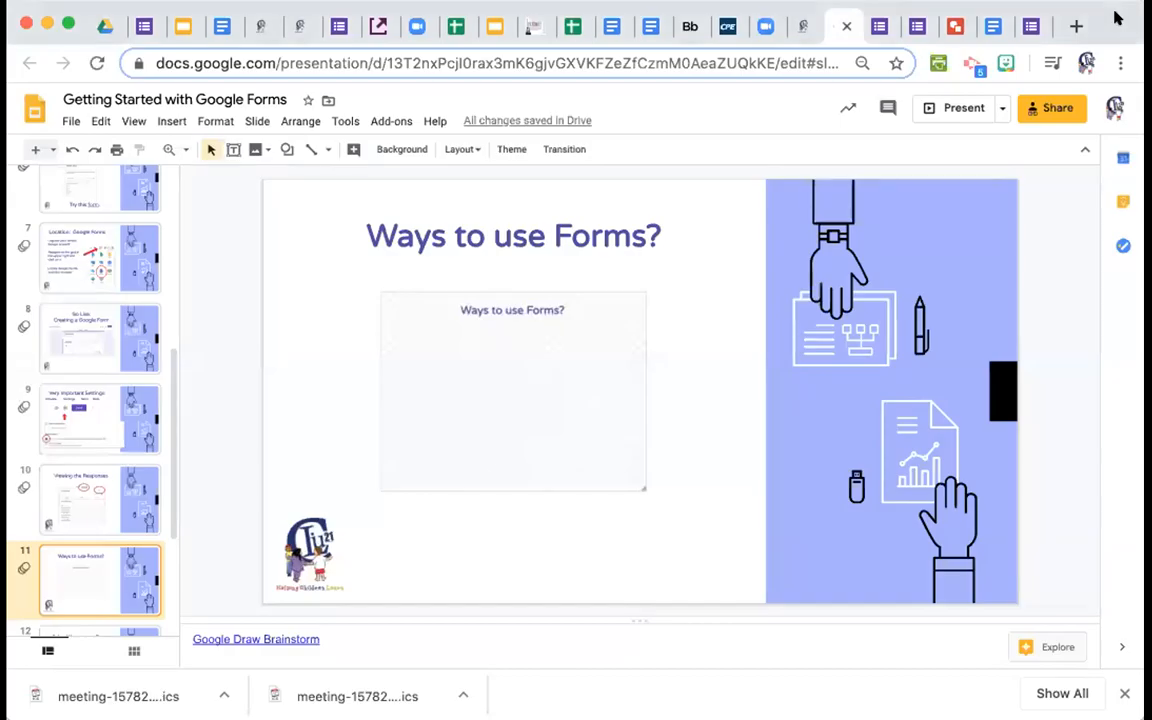
Save the Sample Form's settings and bring up its Send form dialog.
left_click(886, 26)
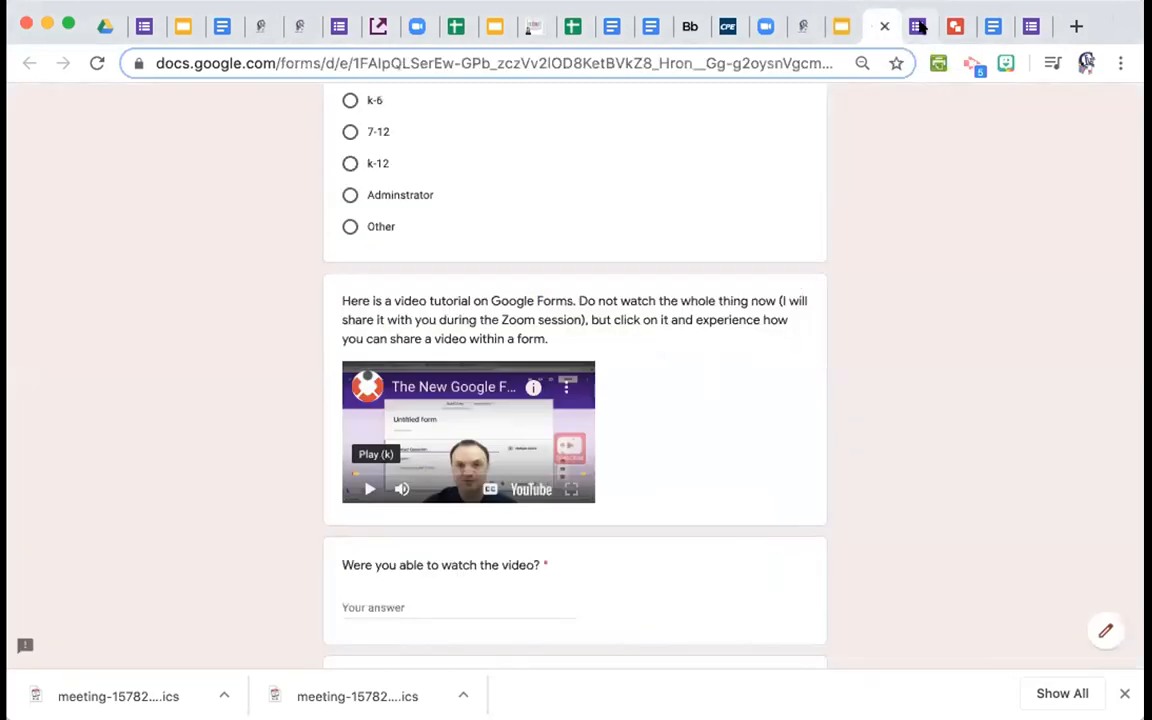
left_click(145, 27)
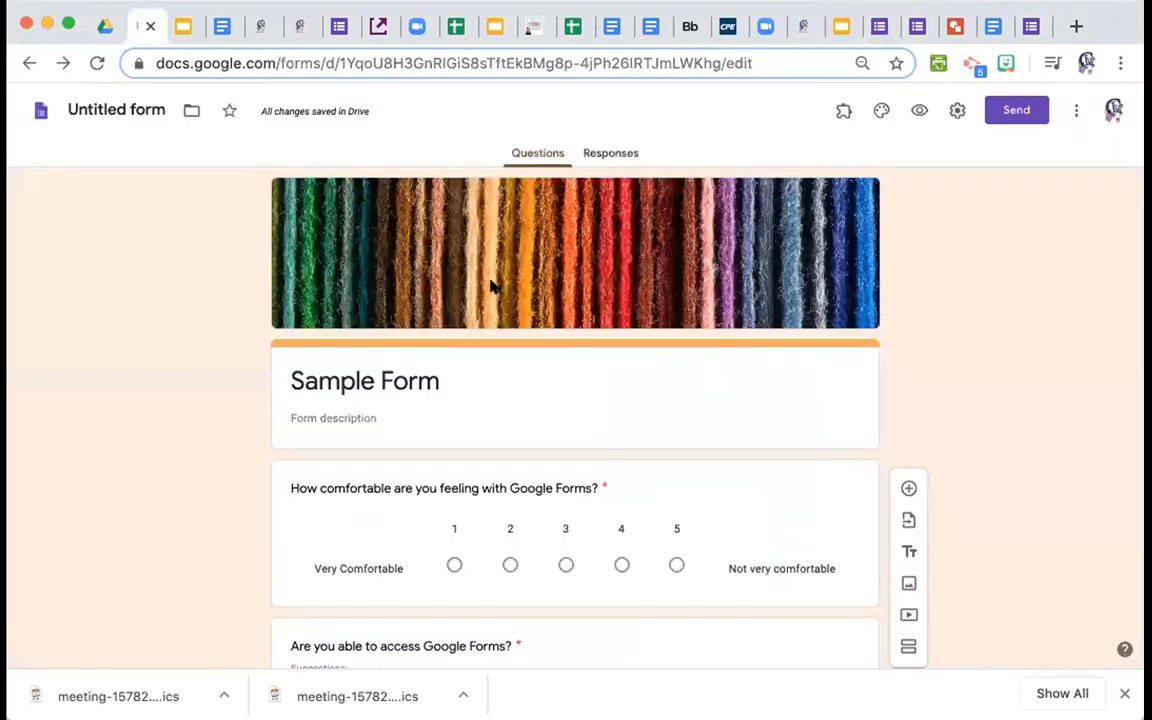
left_click(955, 110)
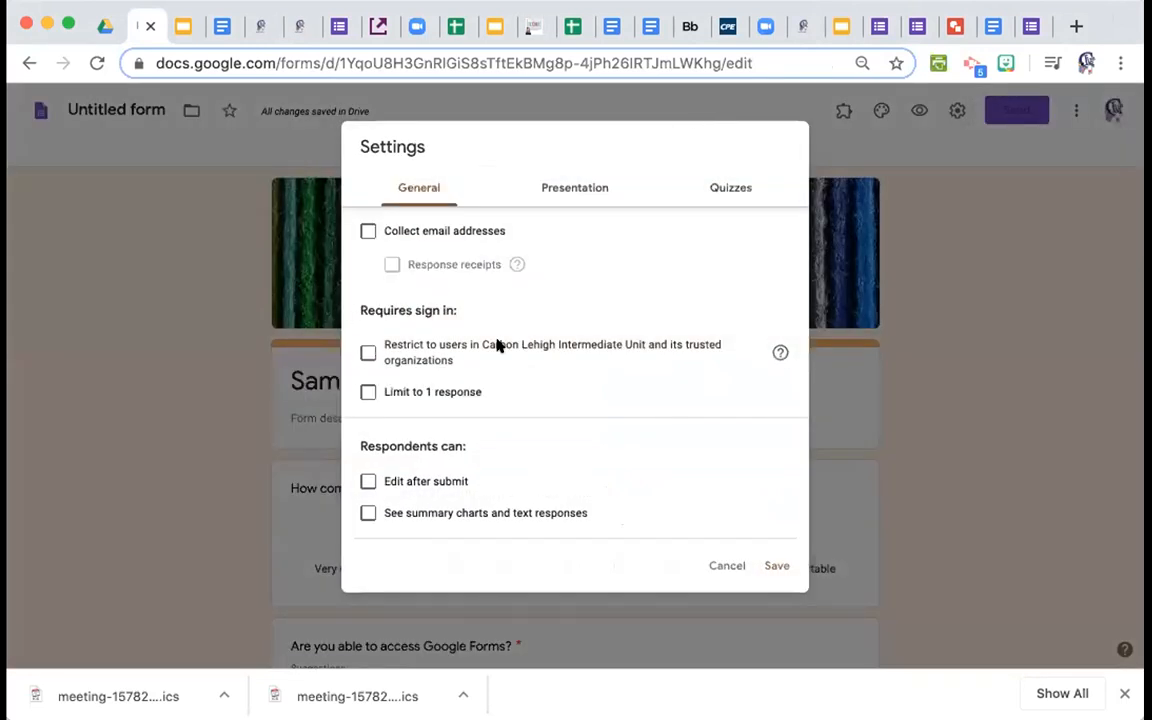
left_click(778, 567)
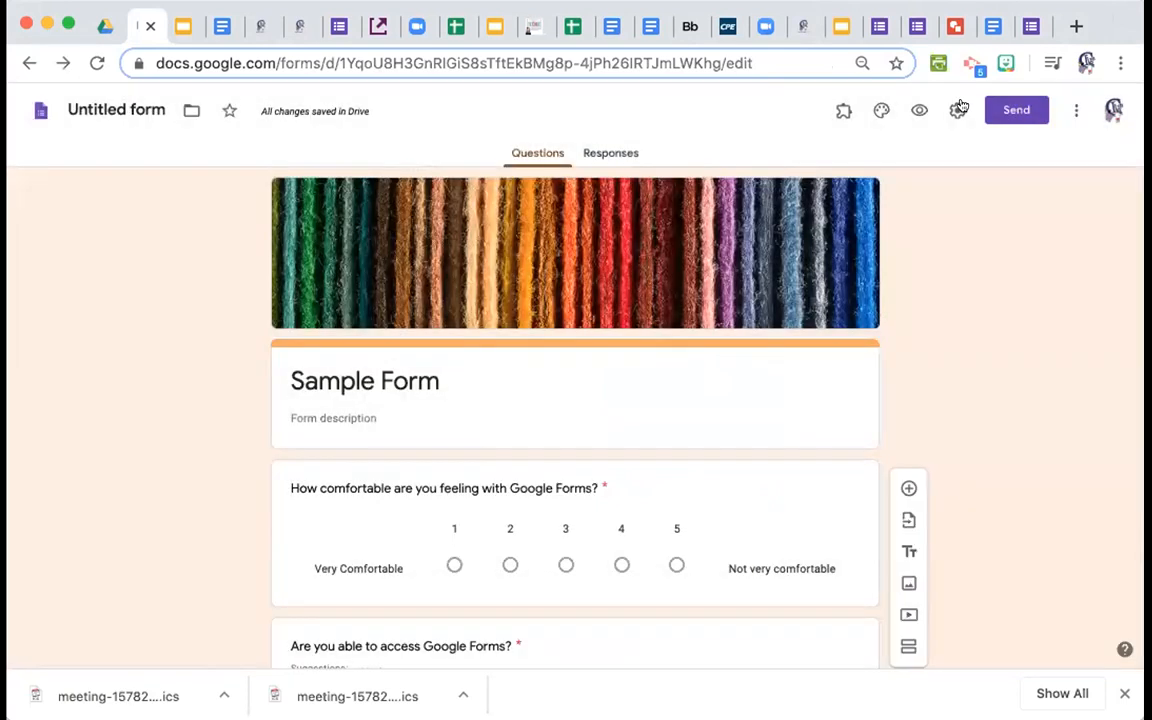
left_click(998, 111)
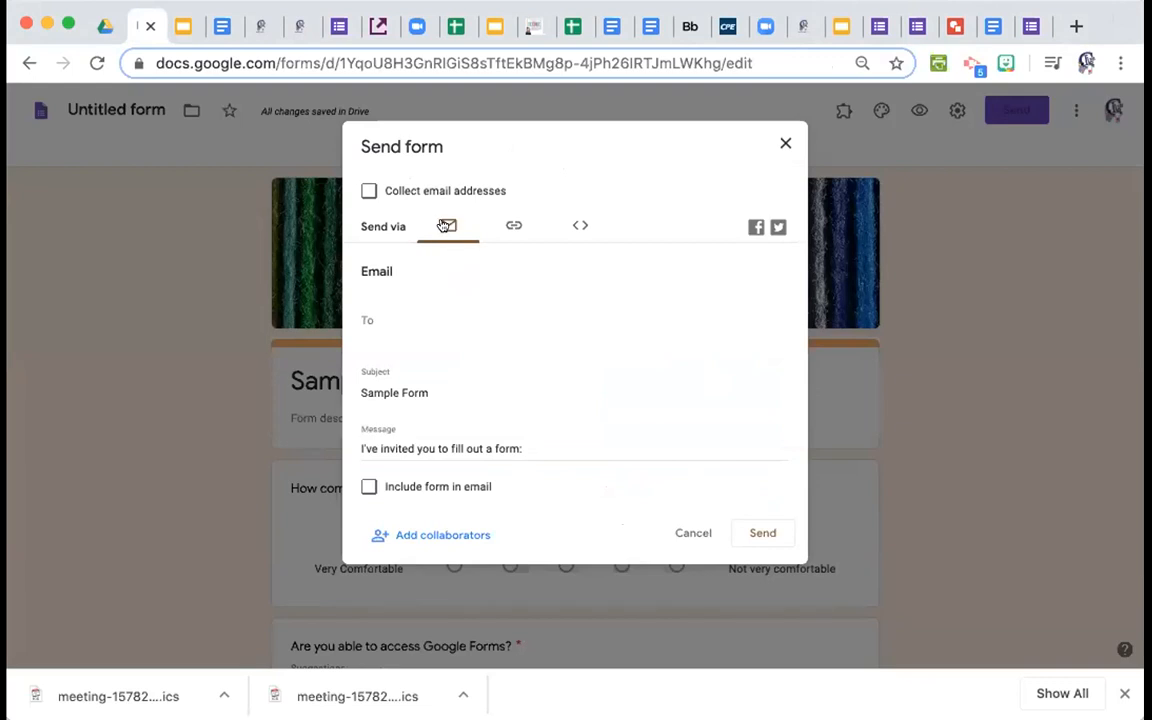
Show the Sample Form's link with Shorten URL checked for a forms.gle address, then close the dialog.
left_click(380, 315)
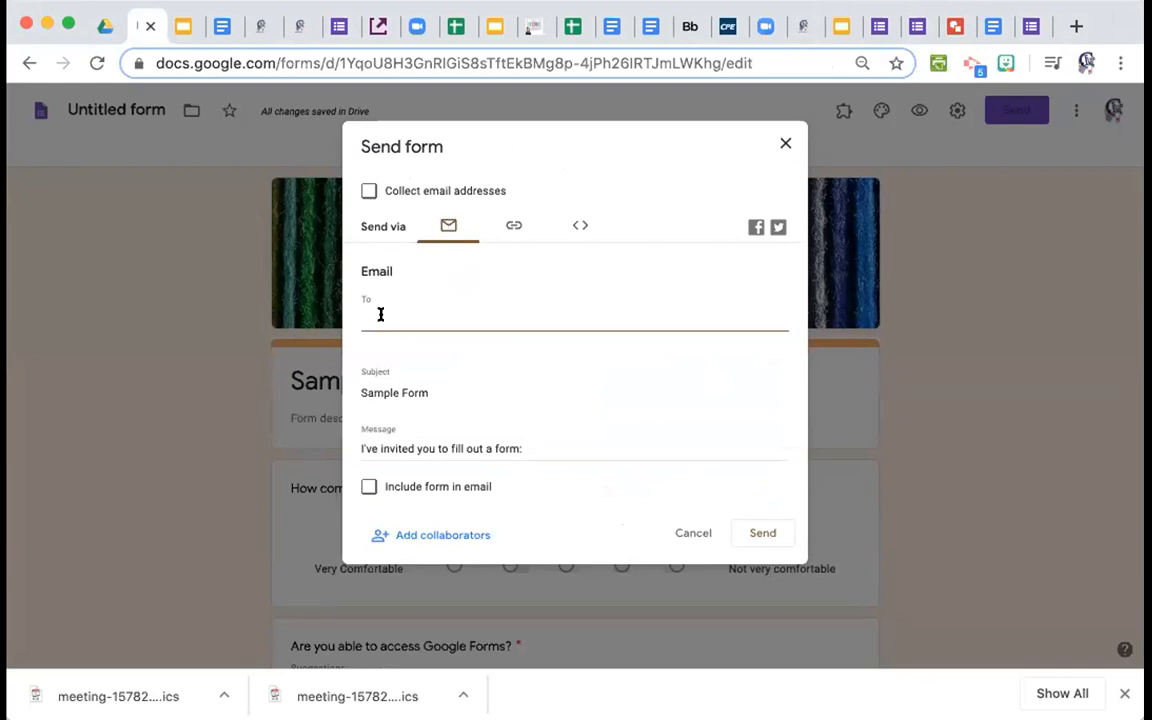
left_click(512, 226)
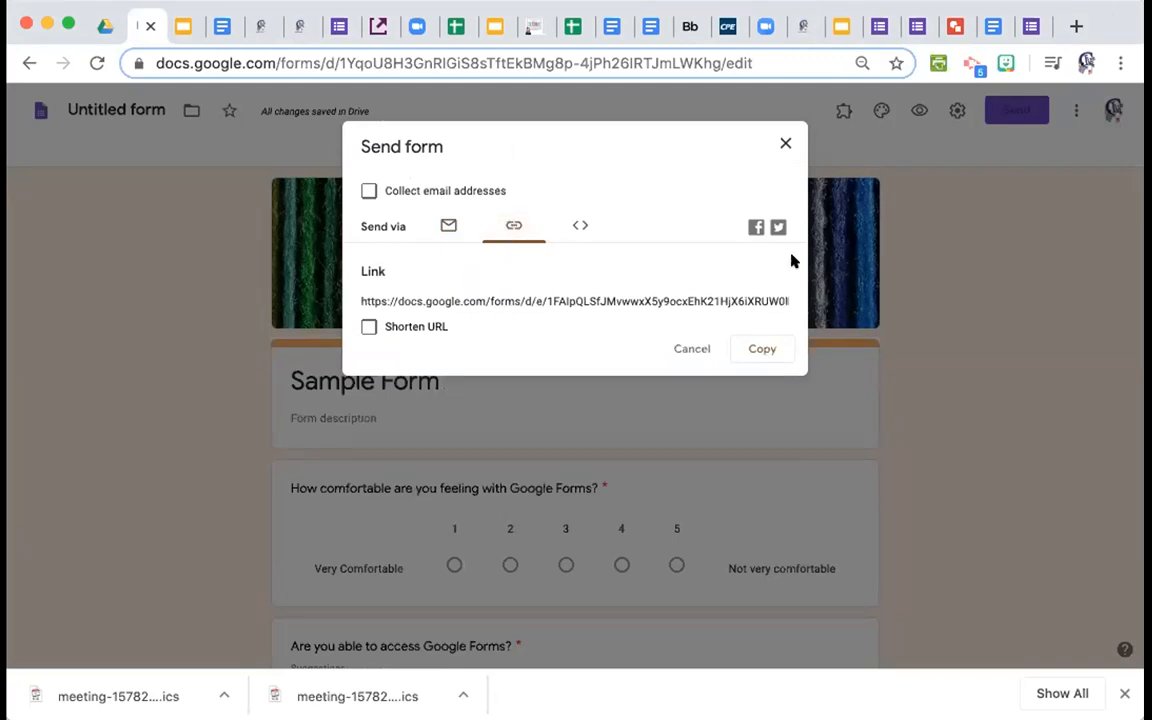
left_click(369, 326)
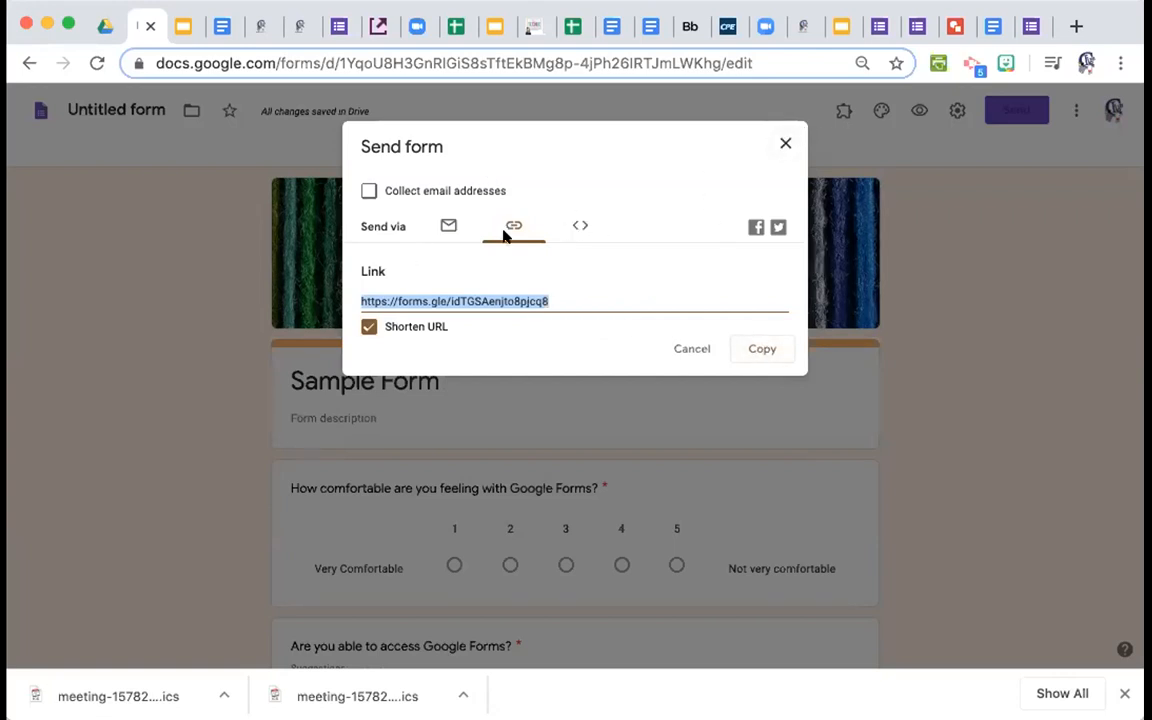
left_click(783, 141)
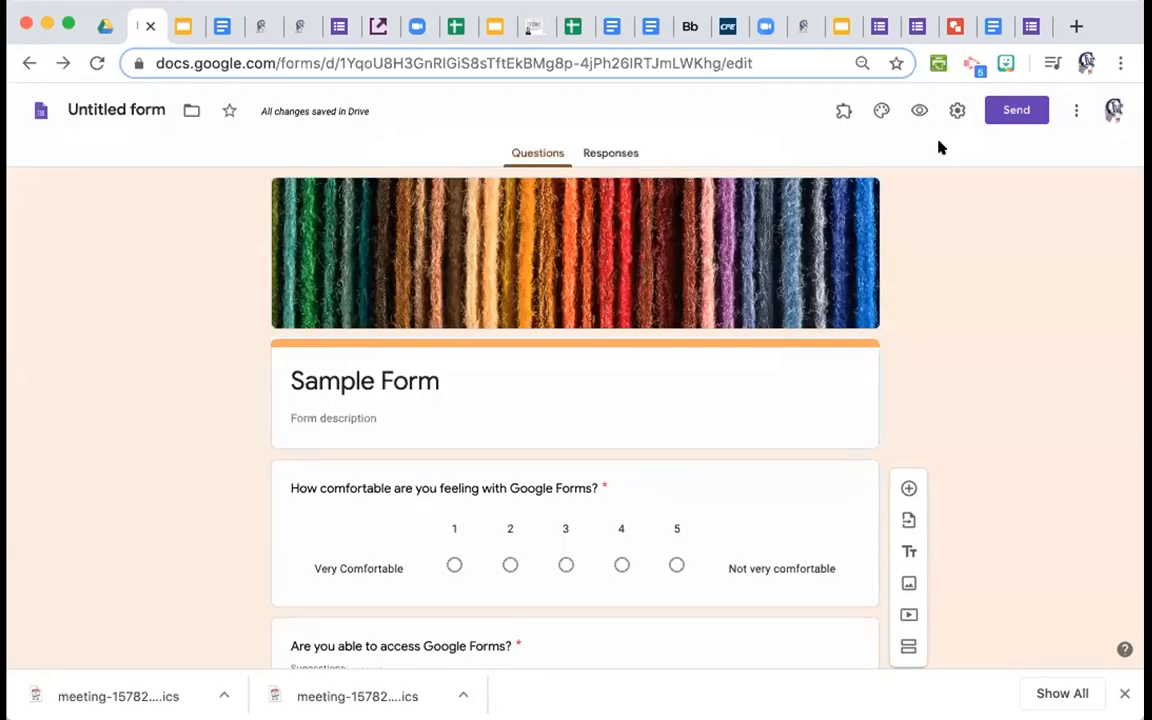
Preview the Corona-cation form as respondents see it, then close the preview.
left_click(922, 26)
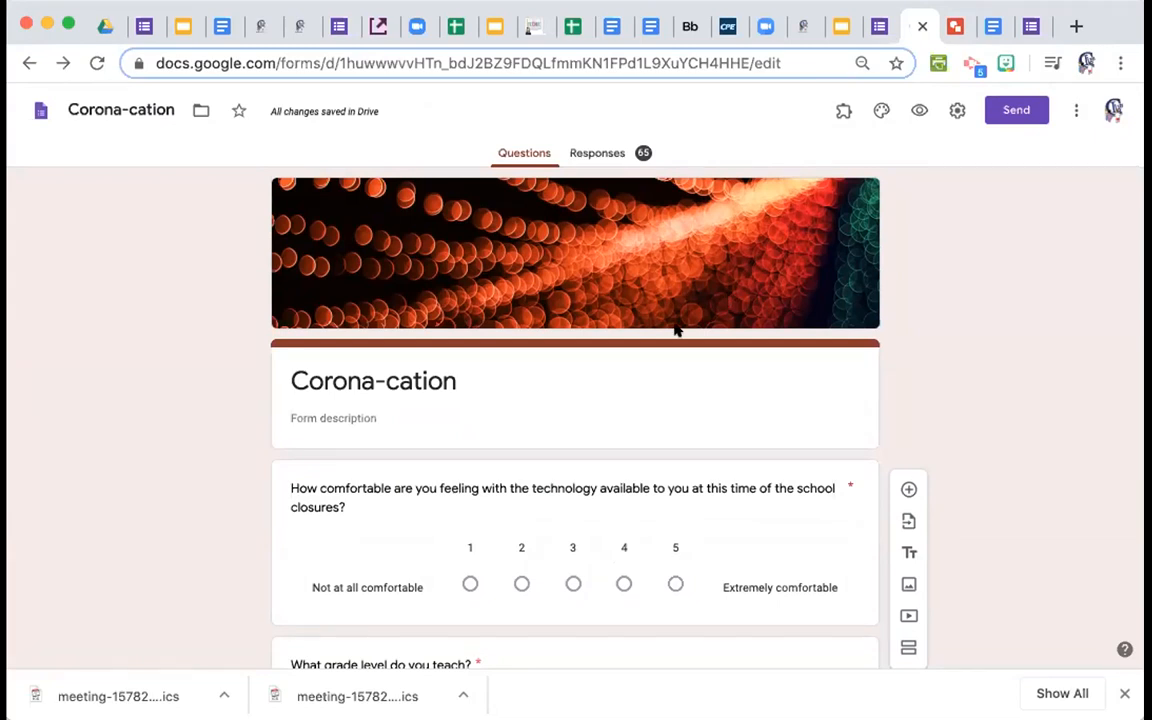
left_click(919, 110)
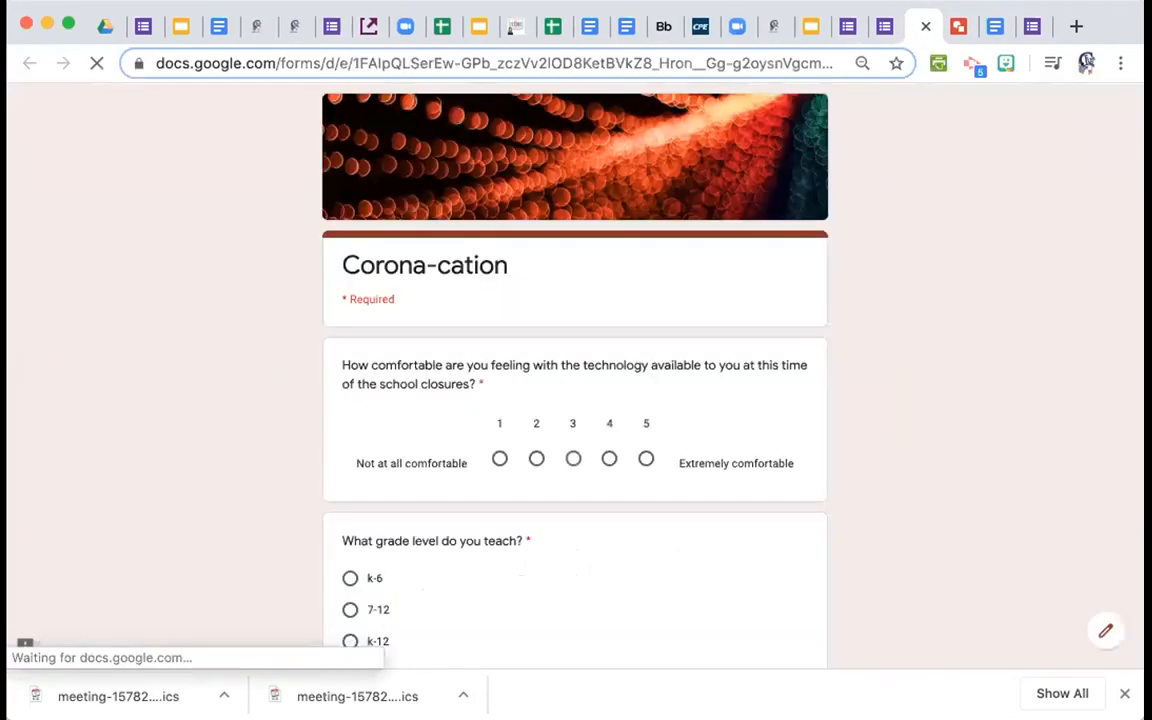
left_click(925, 26)
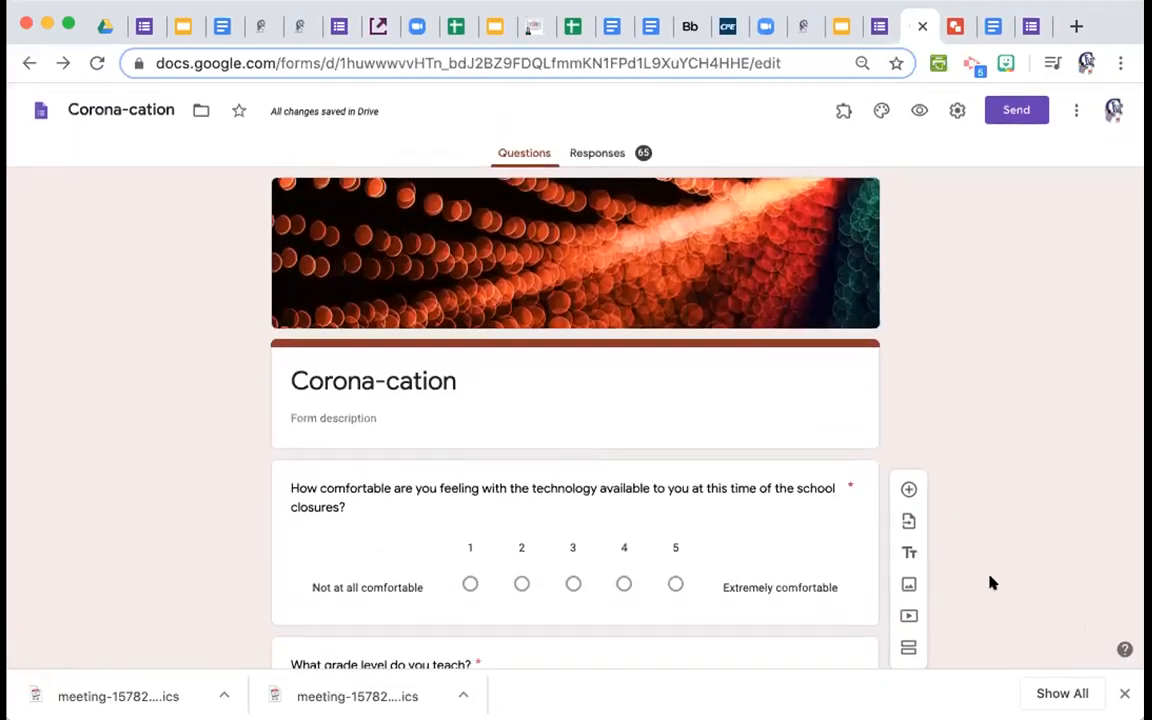
scroll(940, 590, "down", 4)
scroll(940, 590, "up", 4)
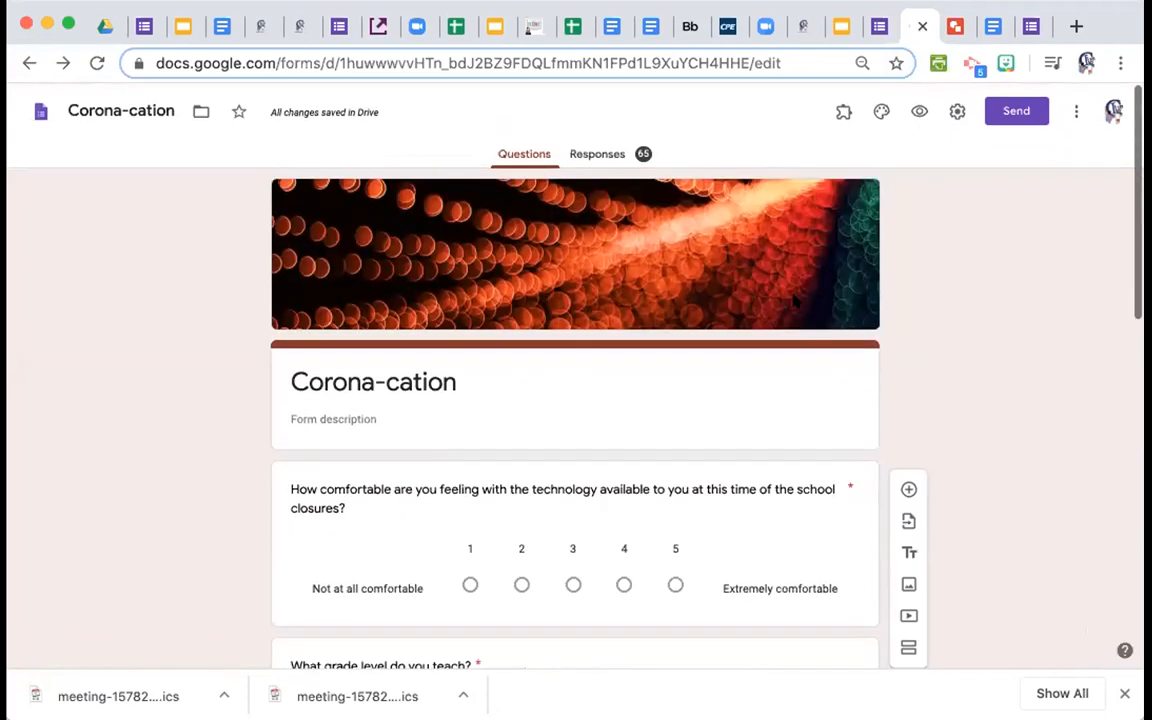
Open the Corona-cation responses summary and scroll through the answer charts.
left_click(592, 155)
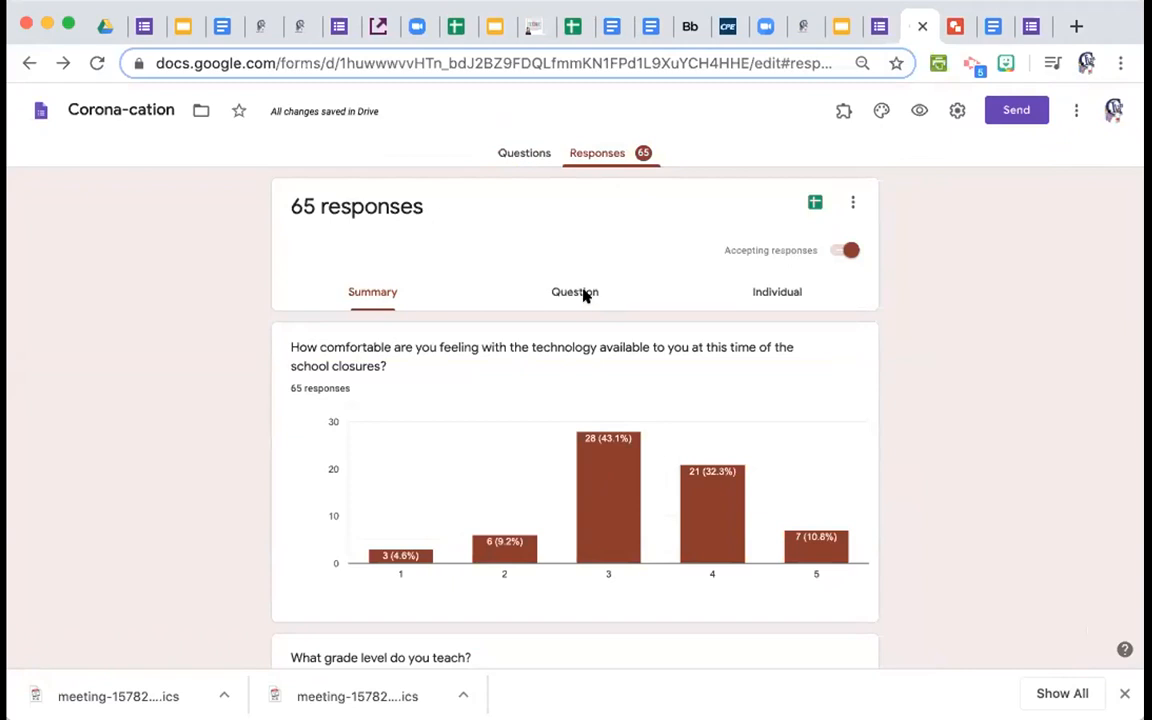
scroll(488, 267, "down", 4)
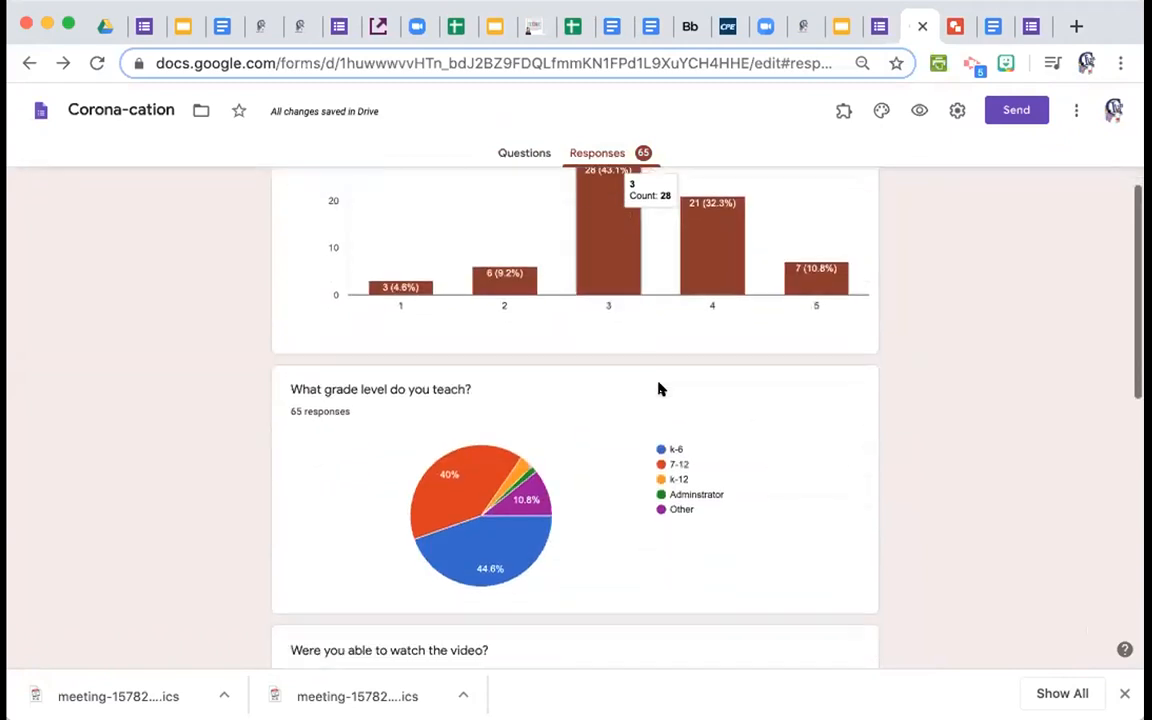
scroll(658, 388, "up", 2)
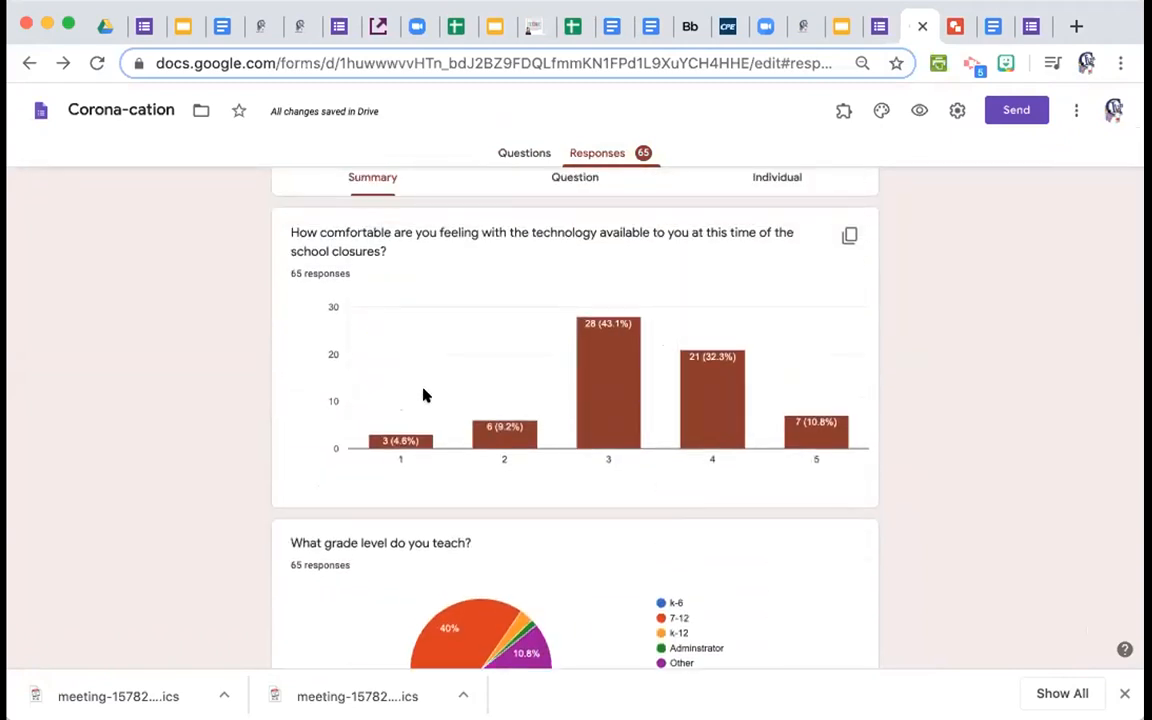
scroll(466, 348, "down", 5)
scroll(466, 348, "down", 1)
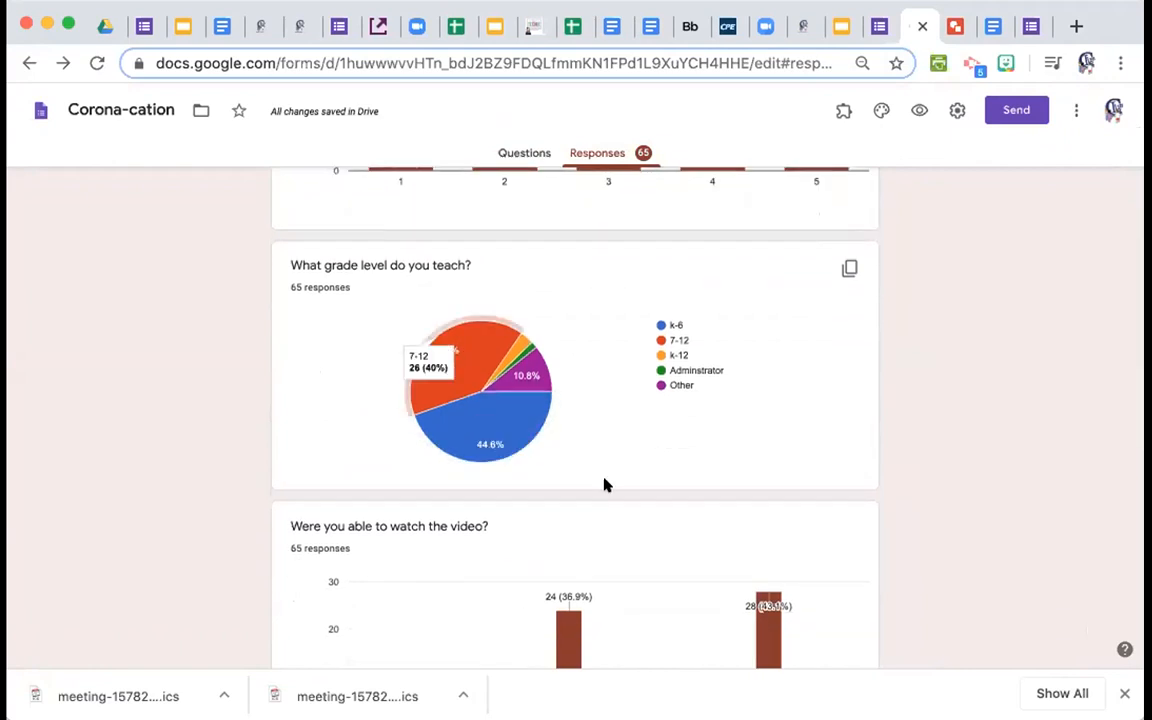
scroll(604, 485, "down", 4)
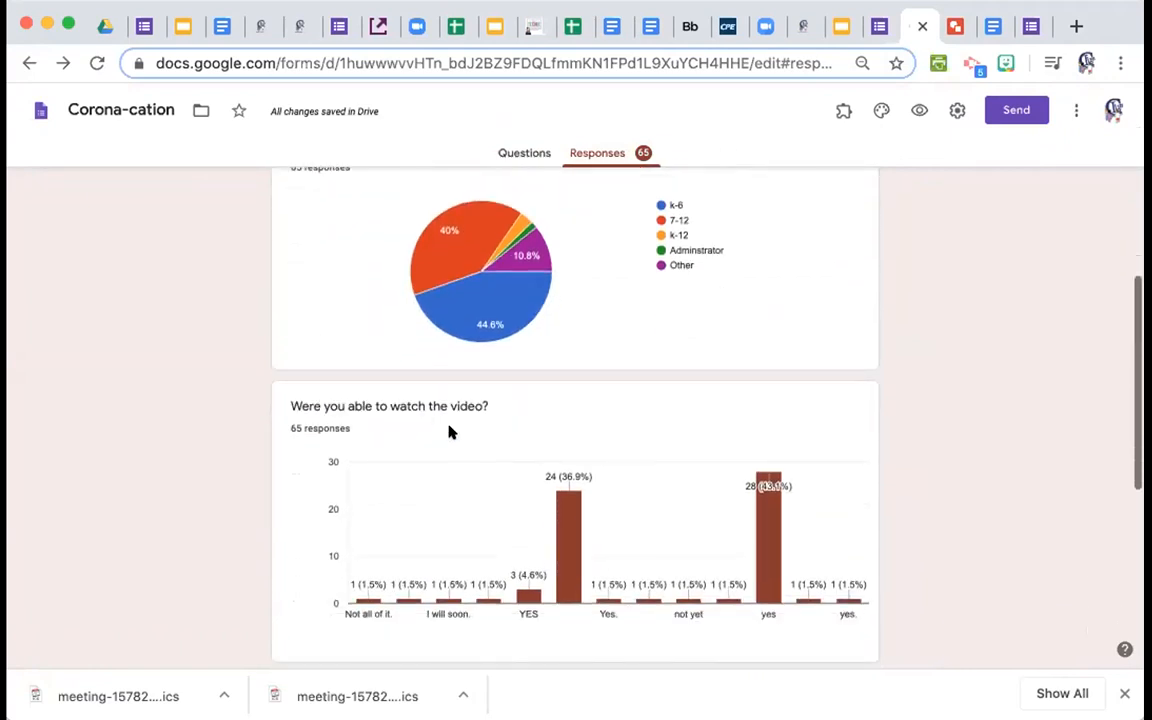
scroll(636, 445, "down", 1)
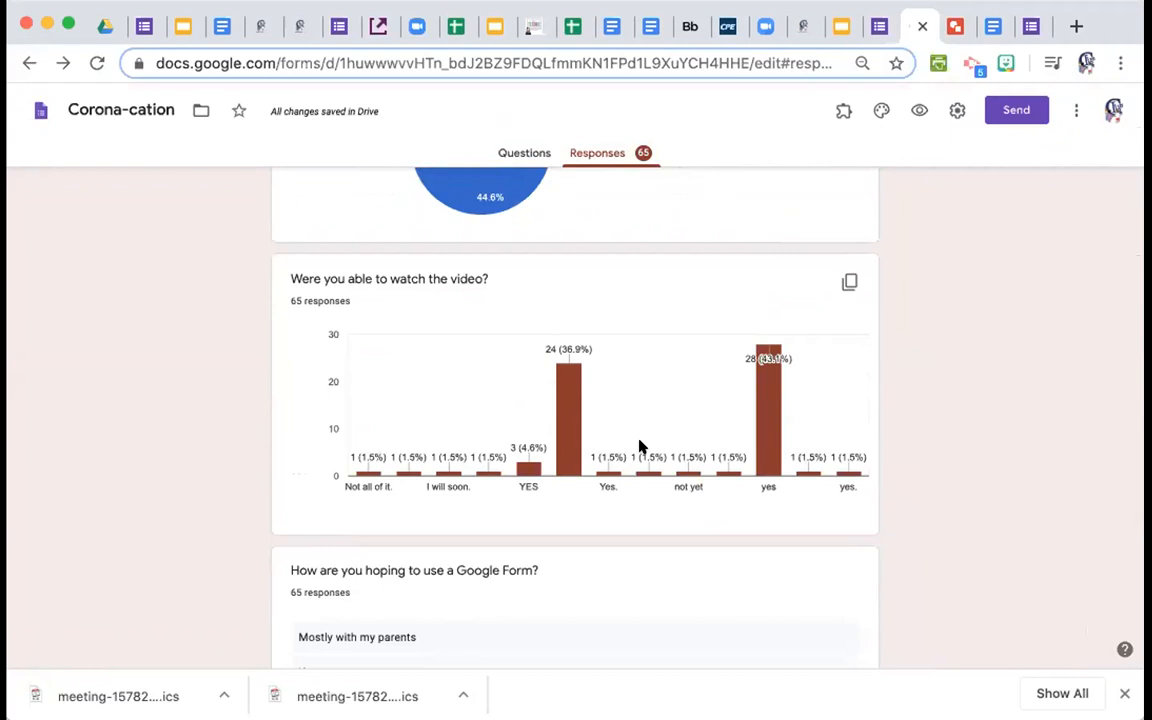
scroll(640, 446, "down", 6)
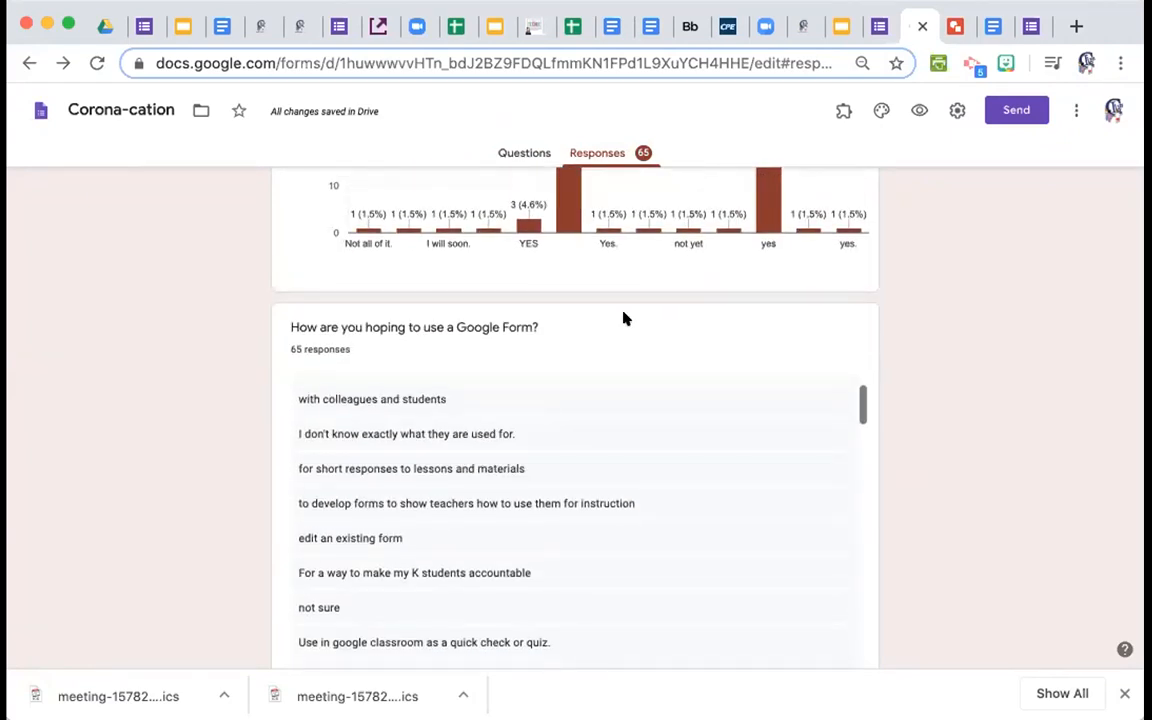
scroll(752, 435, "up", 2)
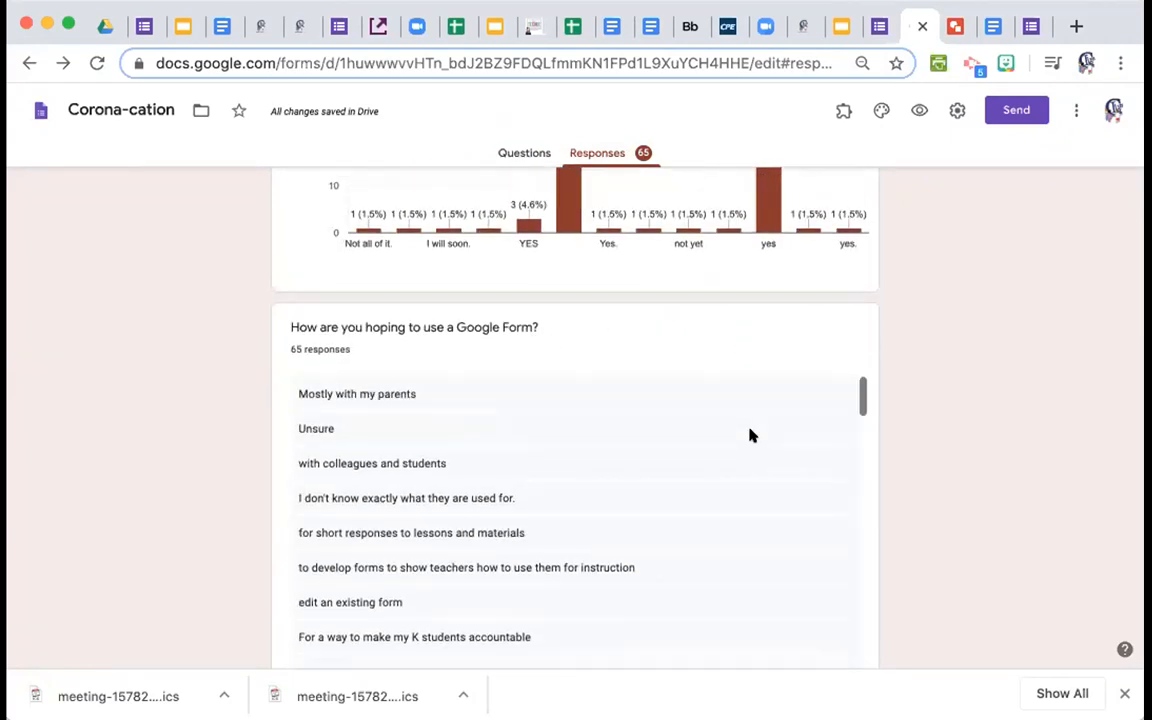
scroll(722, 568, "down", 5)
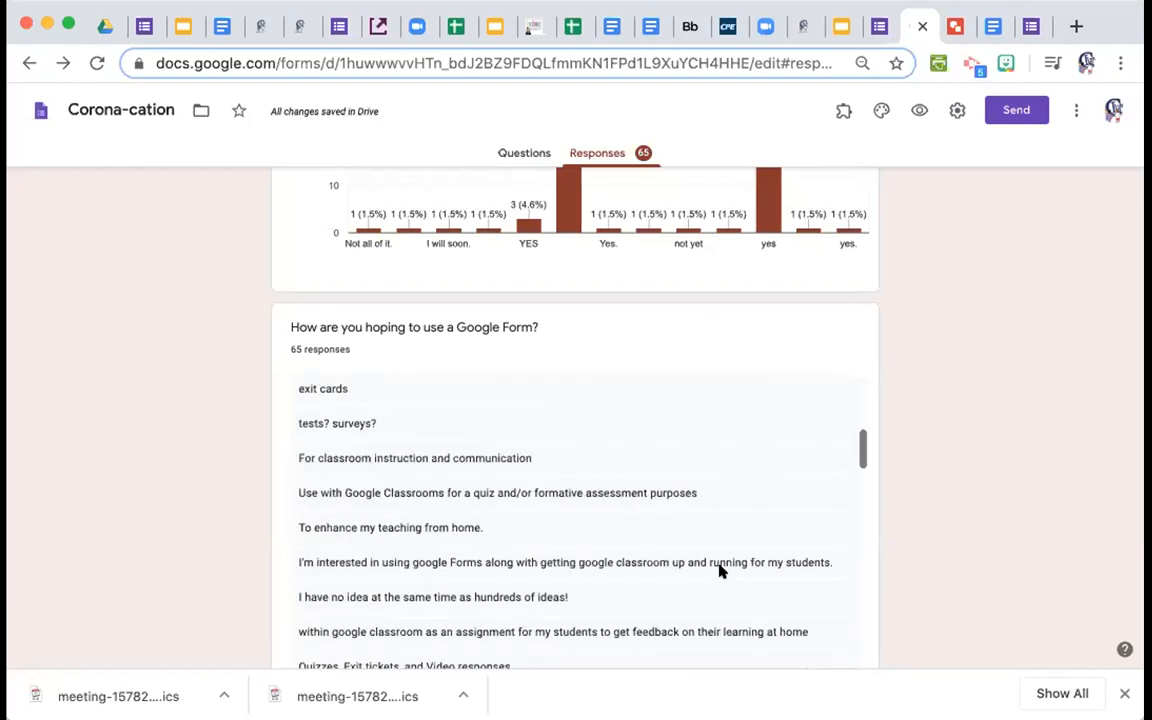
scroll(923, 589, "down", 2)
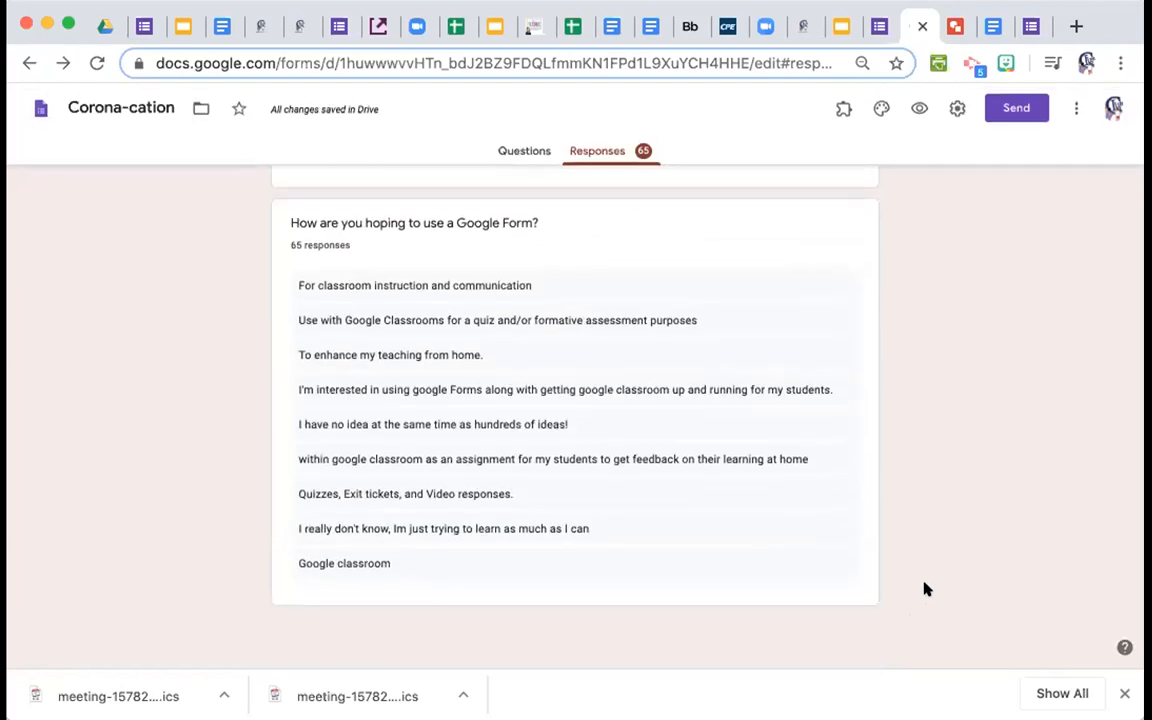
scroll(914, 589, "up", 15)
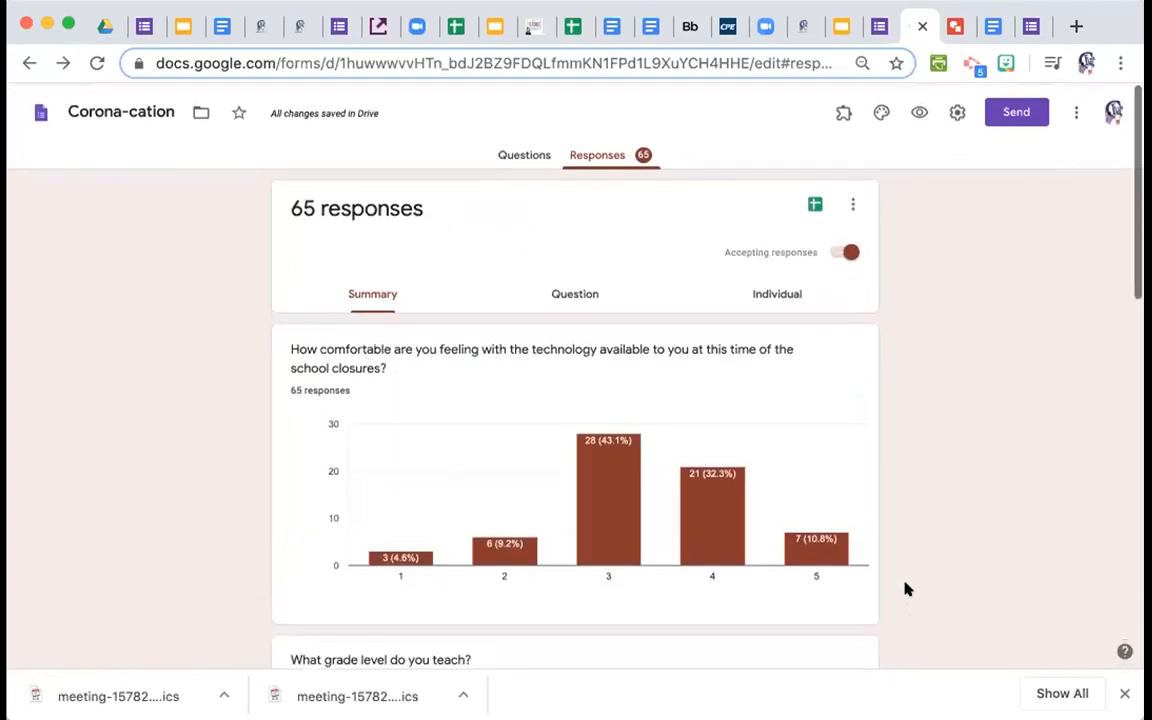
Show the comfort question's answers by rating, including which responses chose each value.
left_click(566, 292)
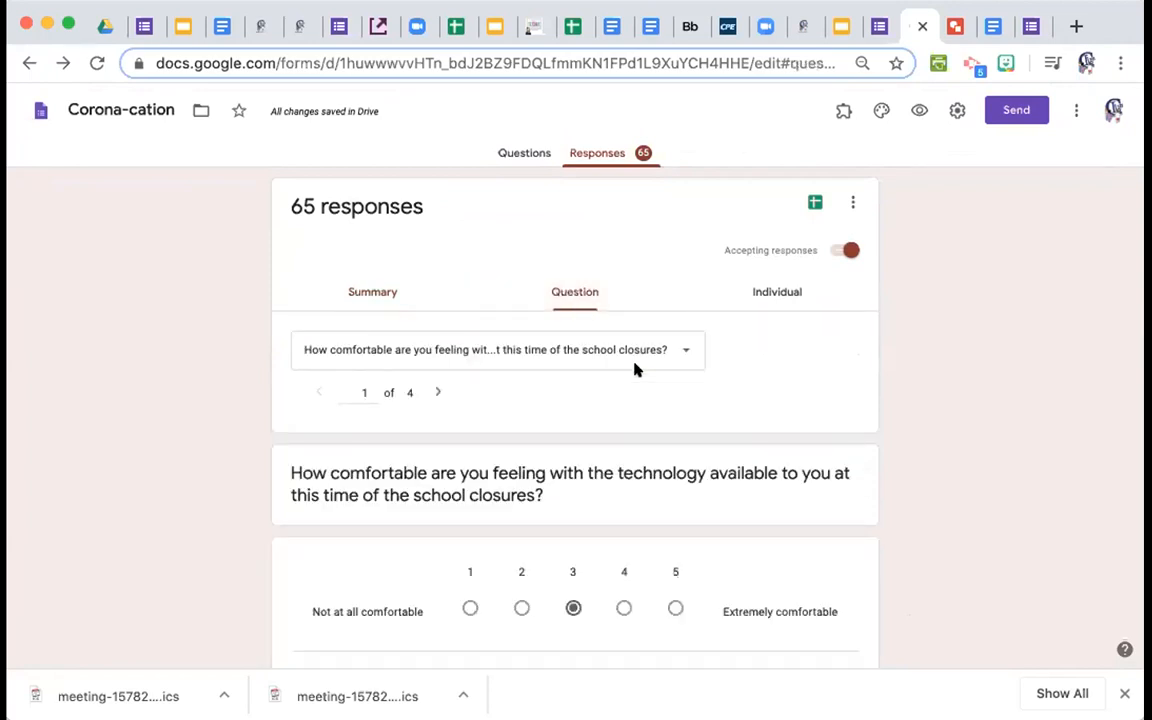
scroll(758, 390, "down", 5)
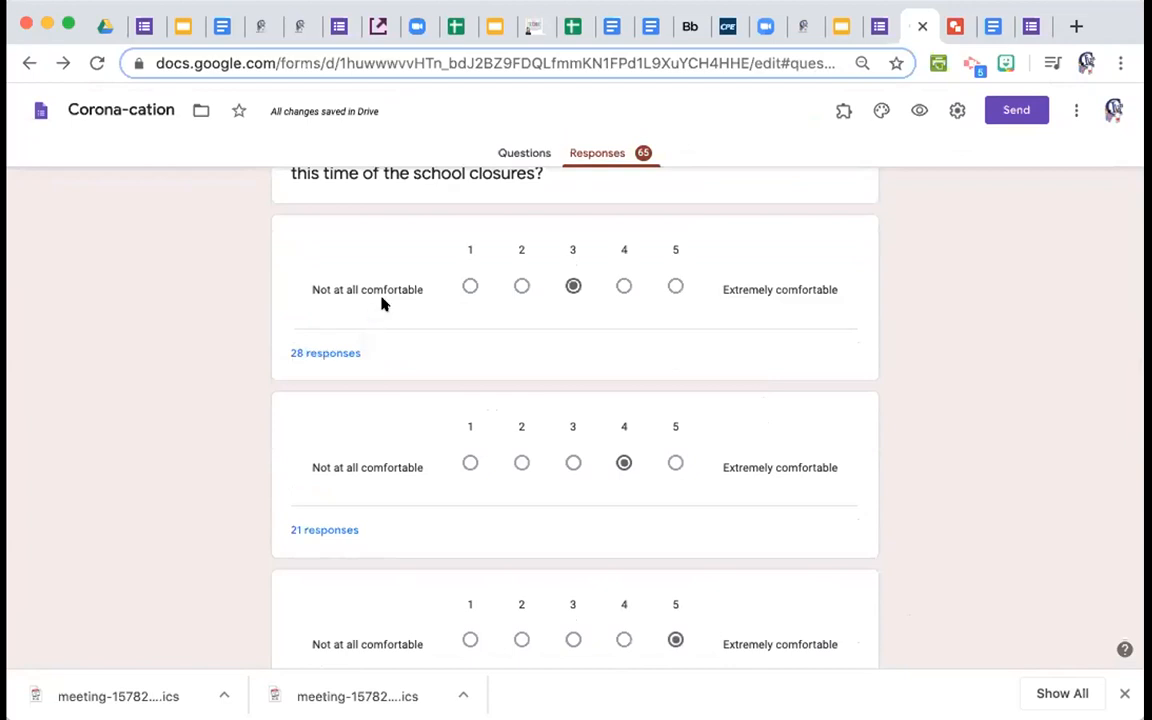
mouse_move(324, 527)
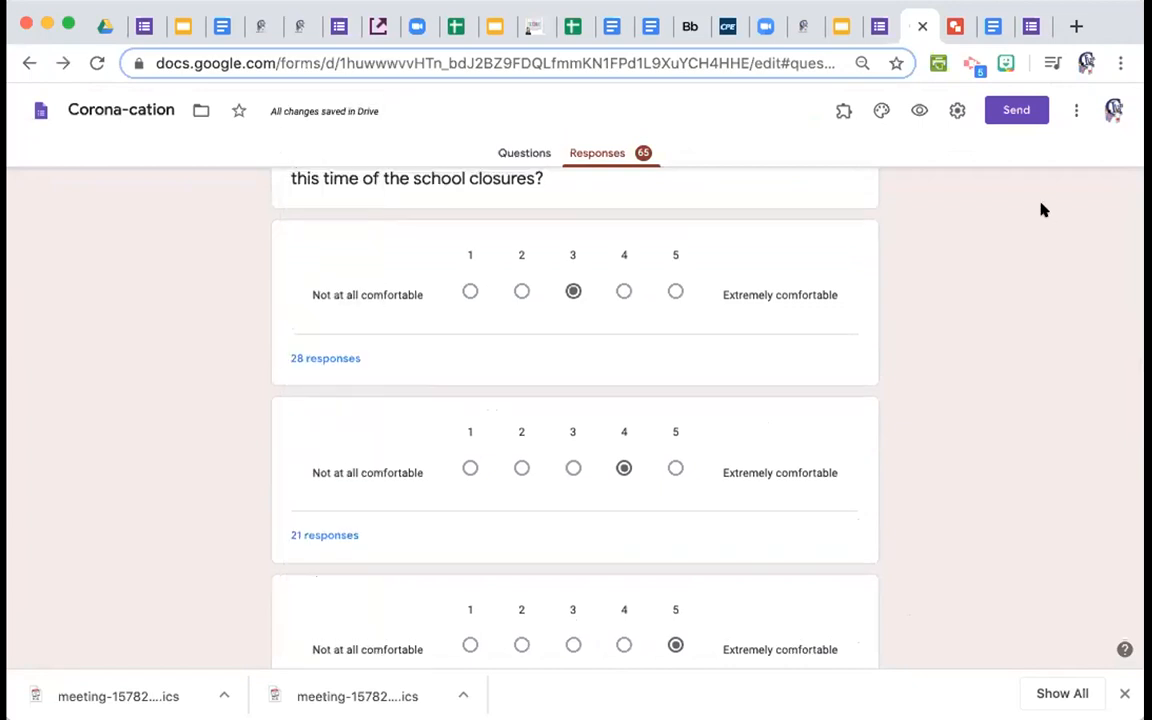
scroll(1030, 208, "up", 5)
Switch to Individual view and read through response 1 of 65, which rated comfort 5.
left_click(783, 289)
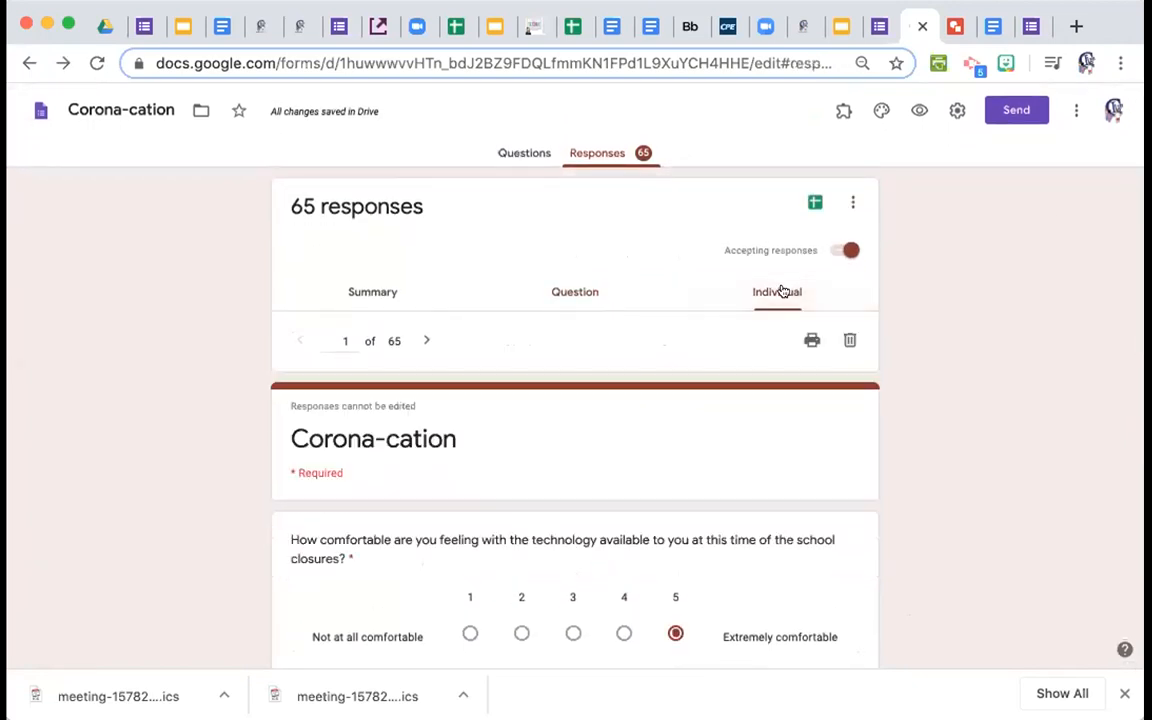
scroll(787, 506, "down", 3)
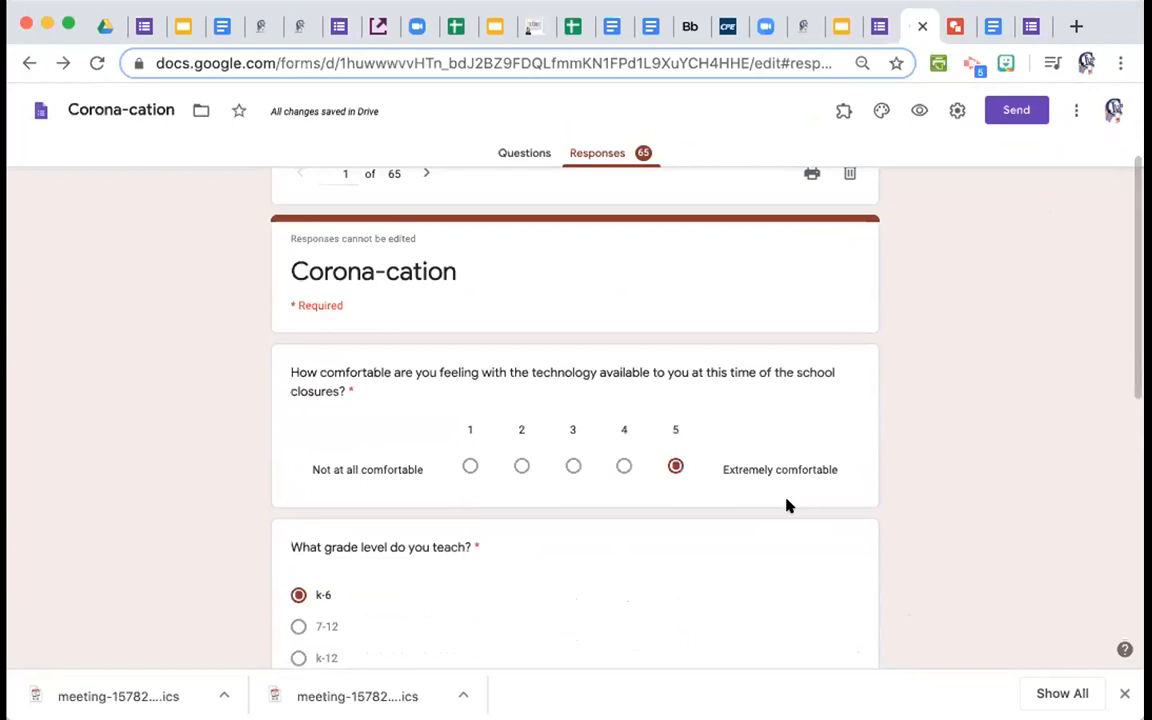
scroll(787, 506, "down", 5)
scroll(787, 506, "down", 2)
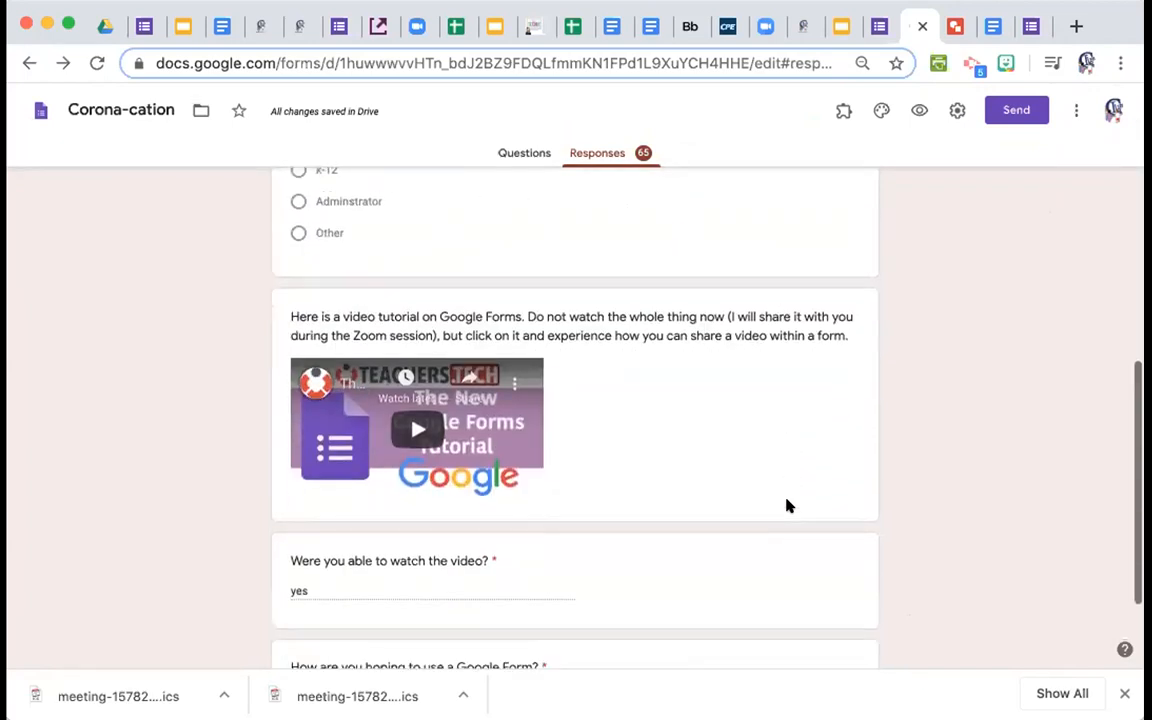
scroll(787, 506, "up", 10)
scroll(787, 506, "down", 1)
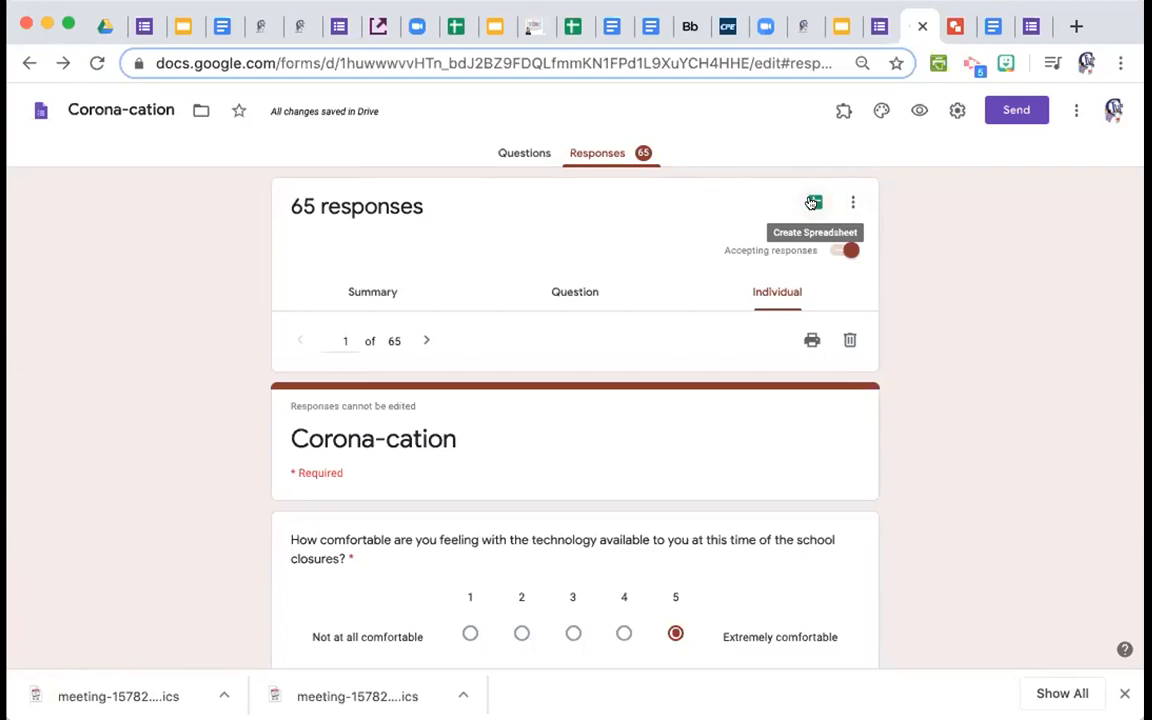
Link the responses to a new spreadsheet, Corona-cation (Responses), and open it in Sheets.
left_click(812, 203)
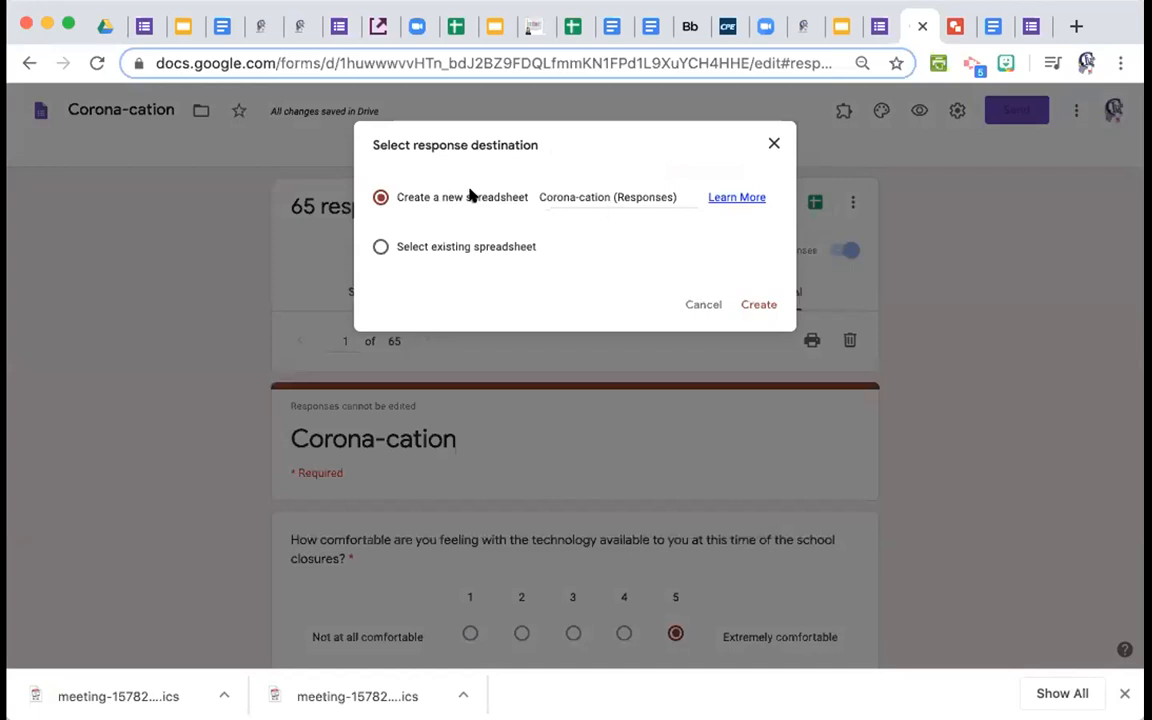
left_click(762, 304)
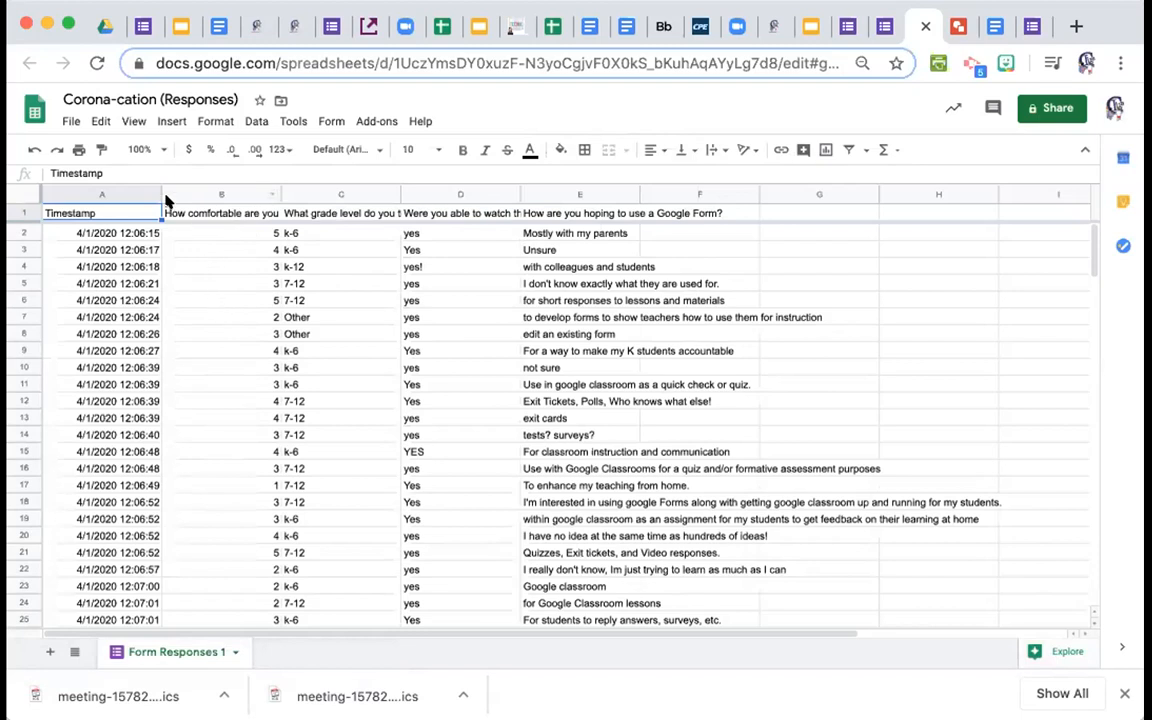
left_click(270, 193)
right_click(270, 193)
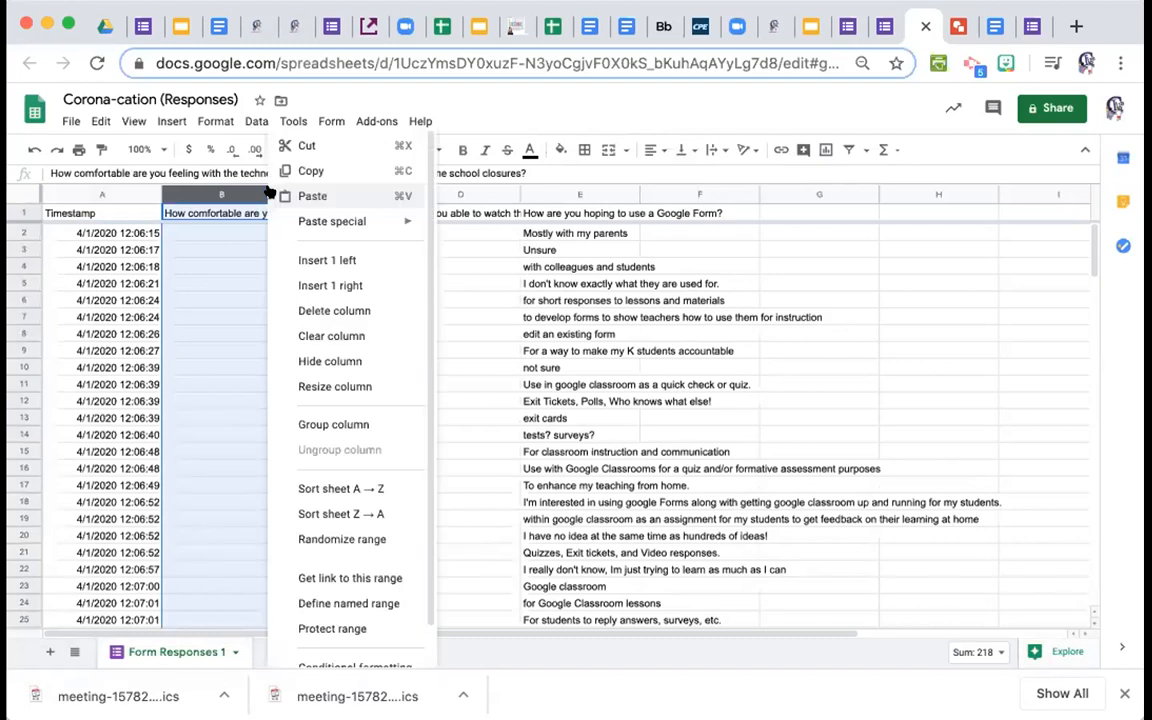
left_click(345, 487)
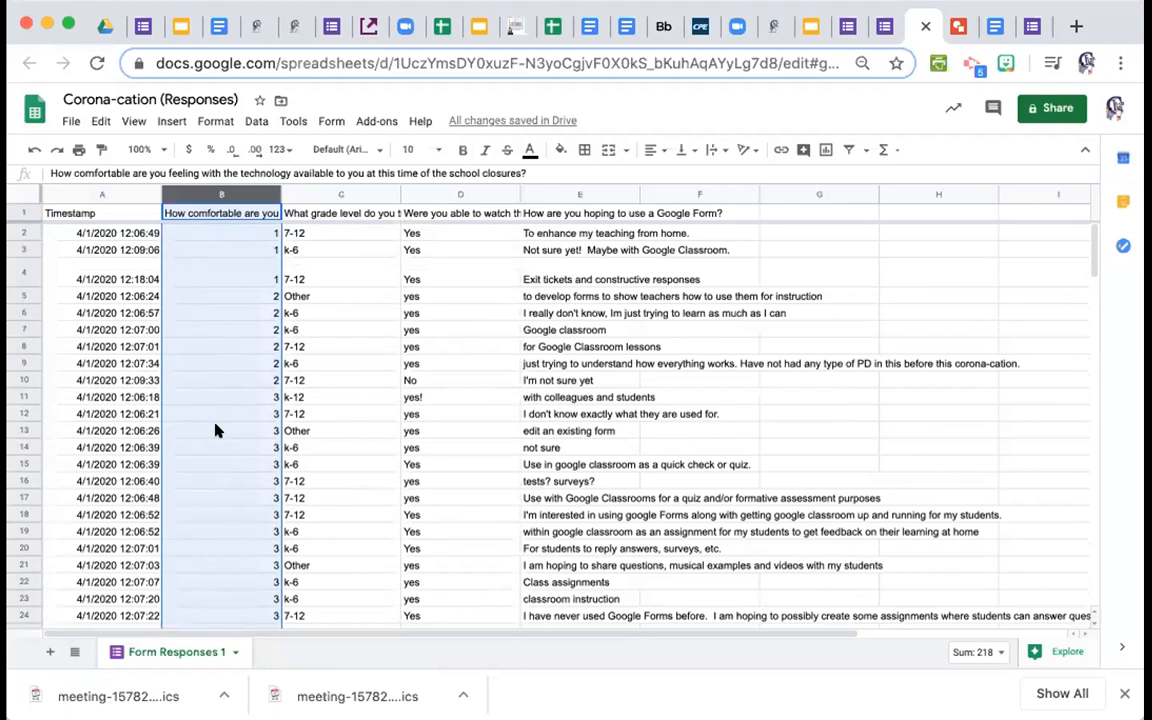
left_click(30, 149)
scroll(540, 334, "down", 4)
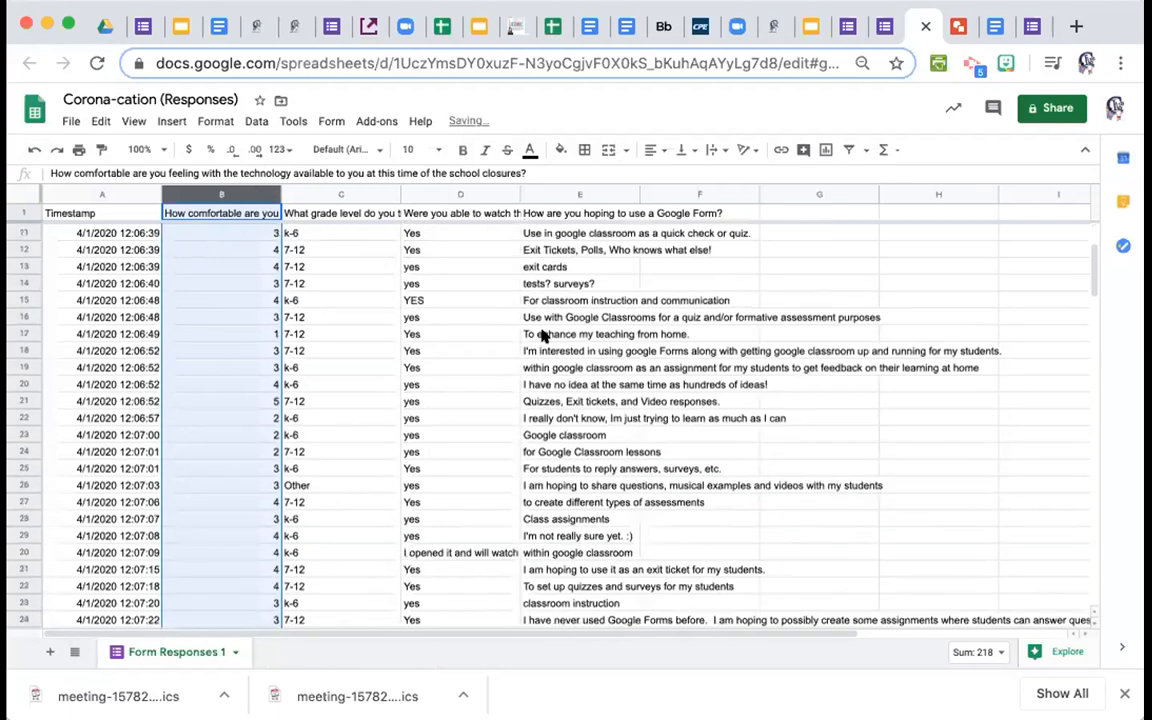
scroll(541, 334, "down", 5)
scroll(541, 334, "down", 6)
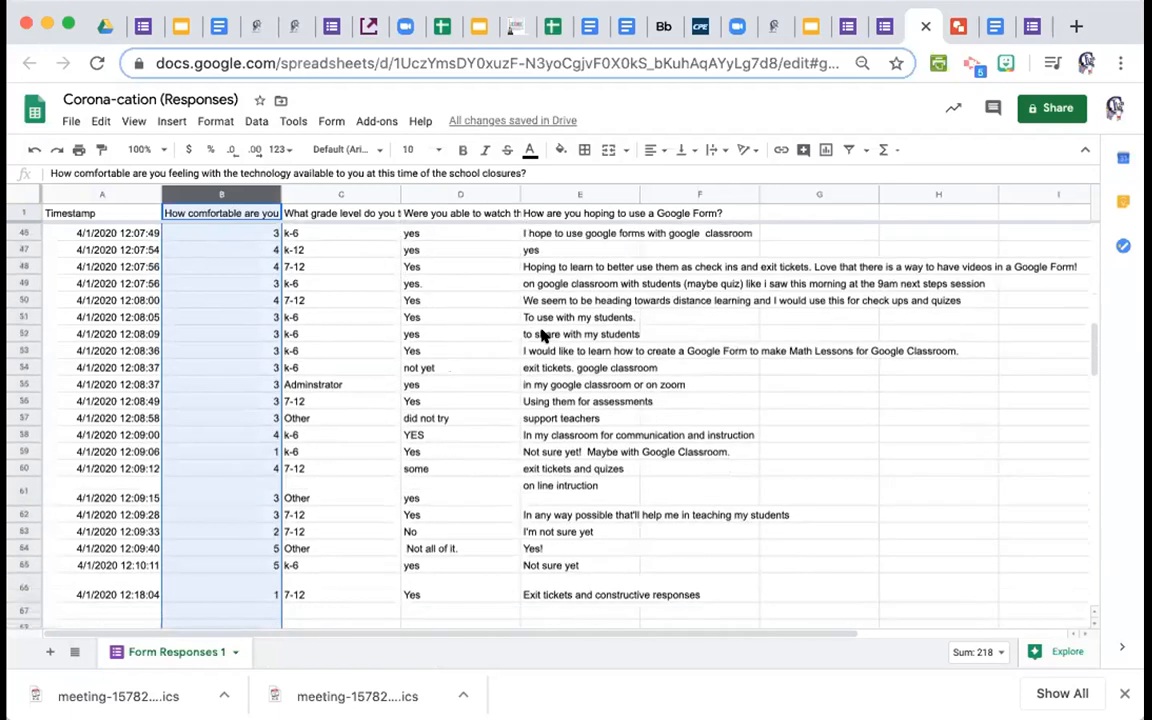
scroll(541, 334, "down", 1)
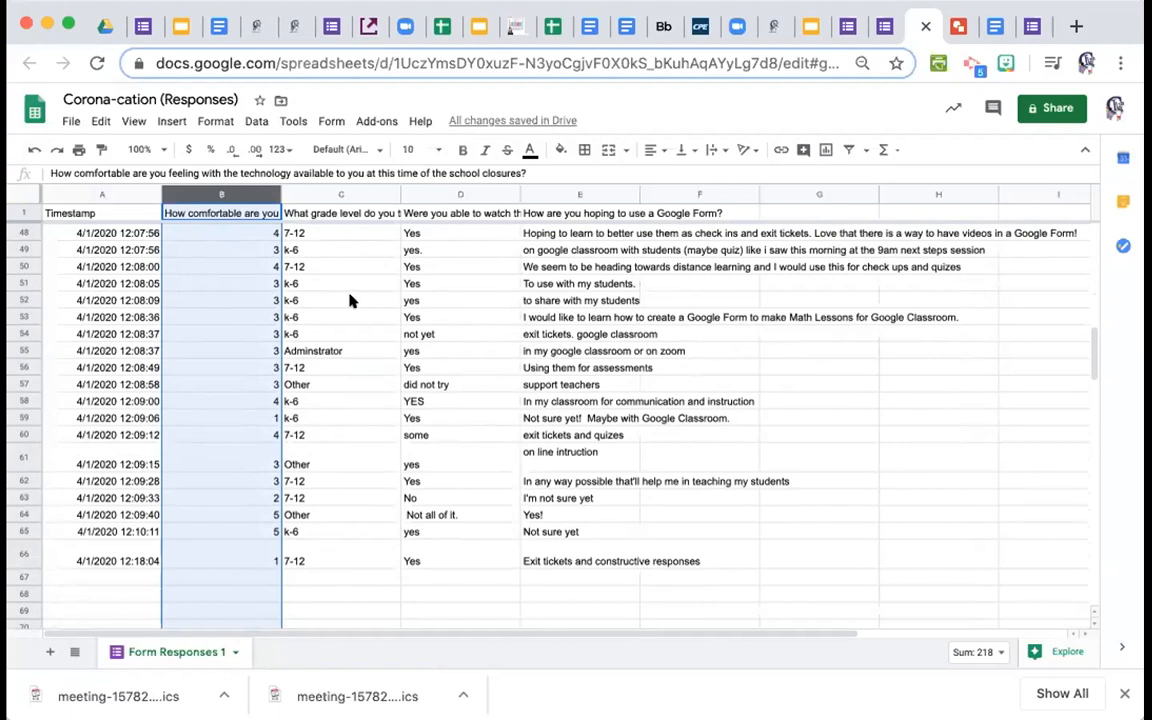
left_click(286, 303)
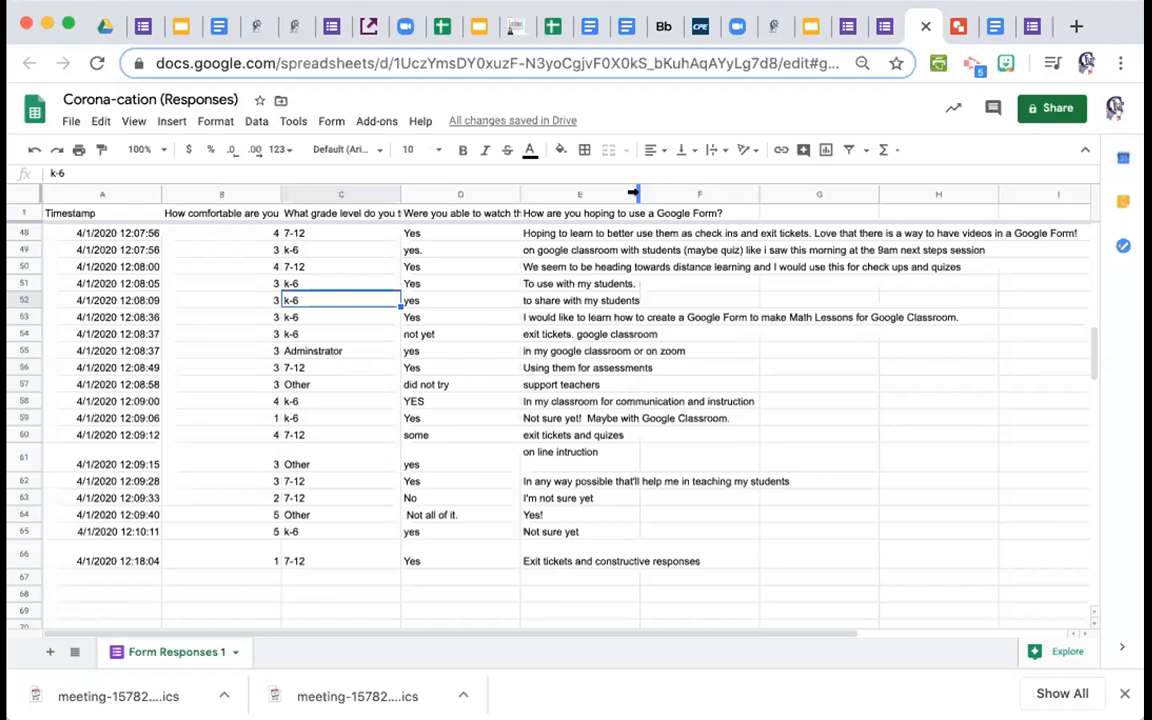
Widen column E to a moderate width and select its answers from E2 to the last row.
left_click_drag(632, 193, 846, 195)
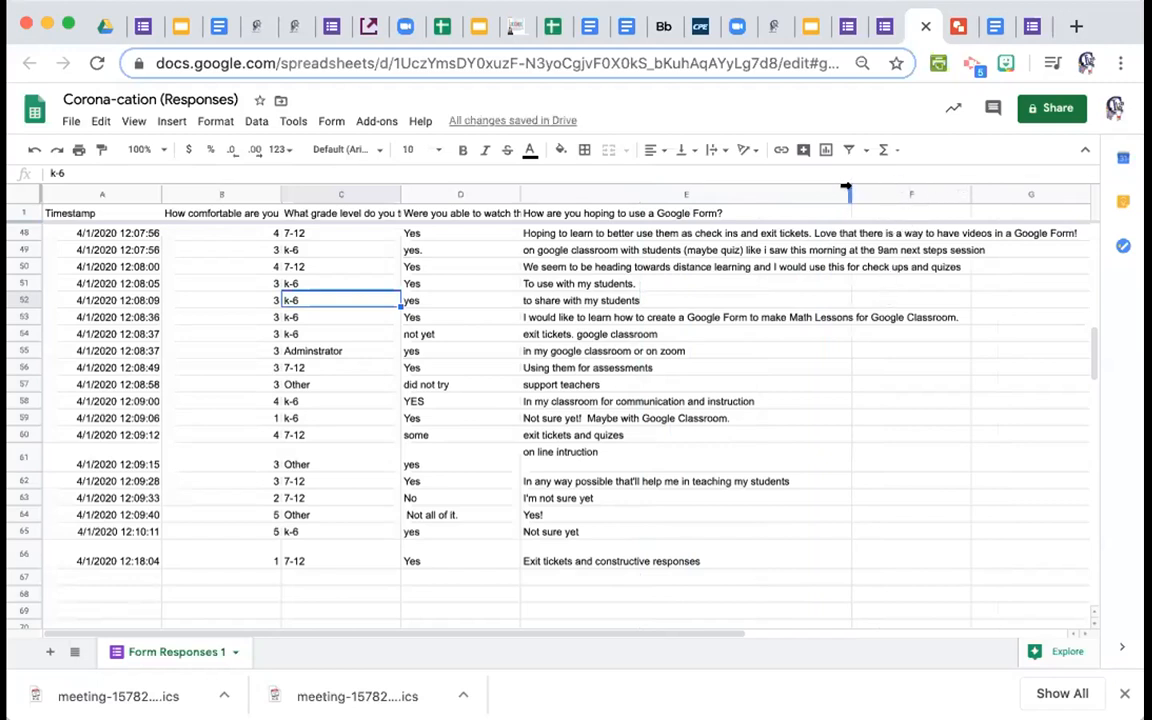
left_click_drag(846, 188, 723, 192)
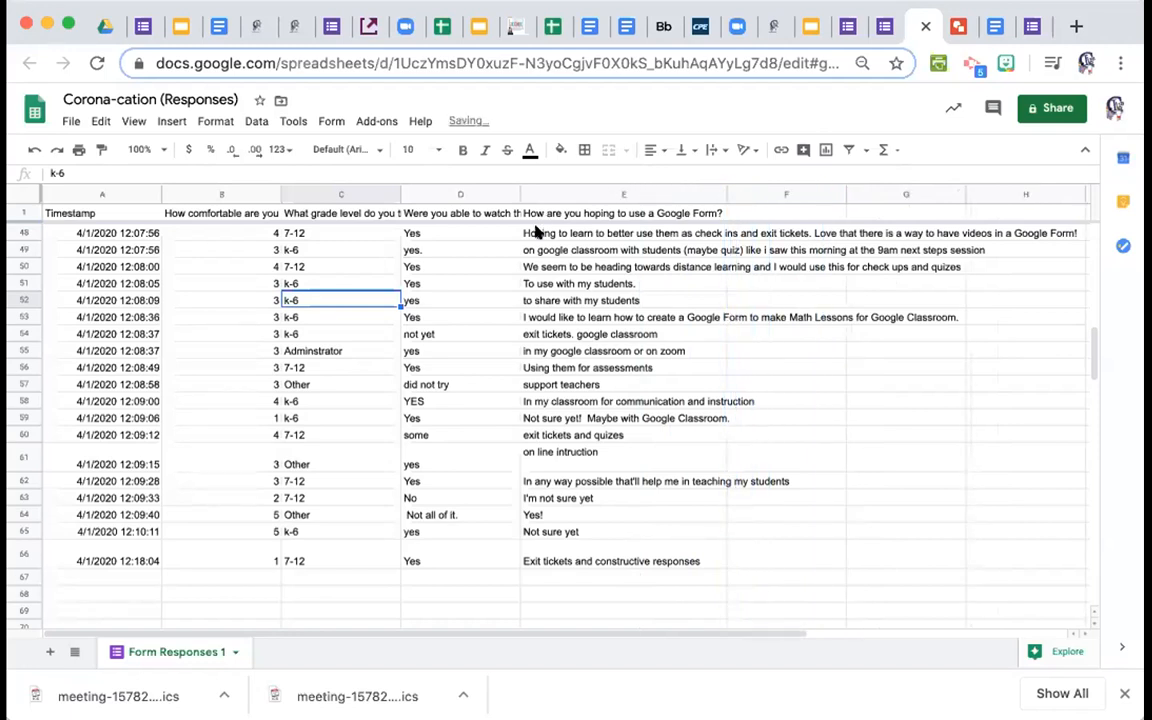
scroll(550, 245, "up", 2)
scroll(558, 248, "up", 15)
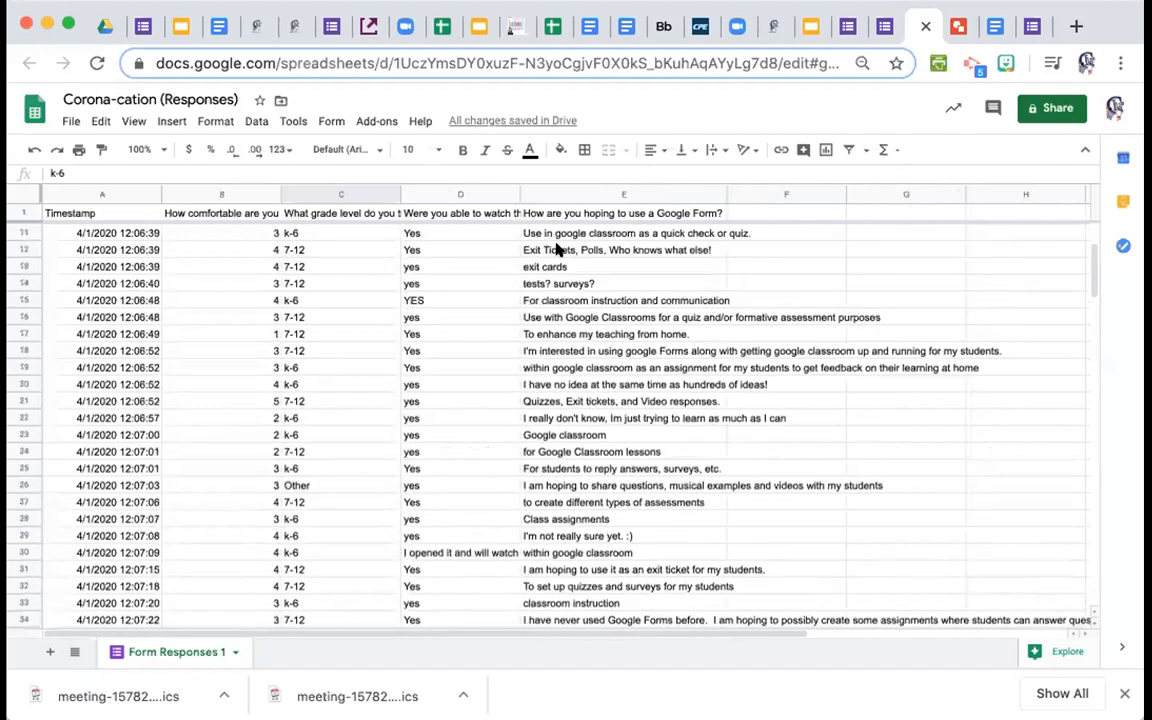
scroll(558, 248, "up", 2)
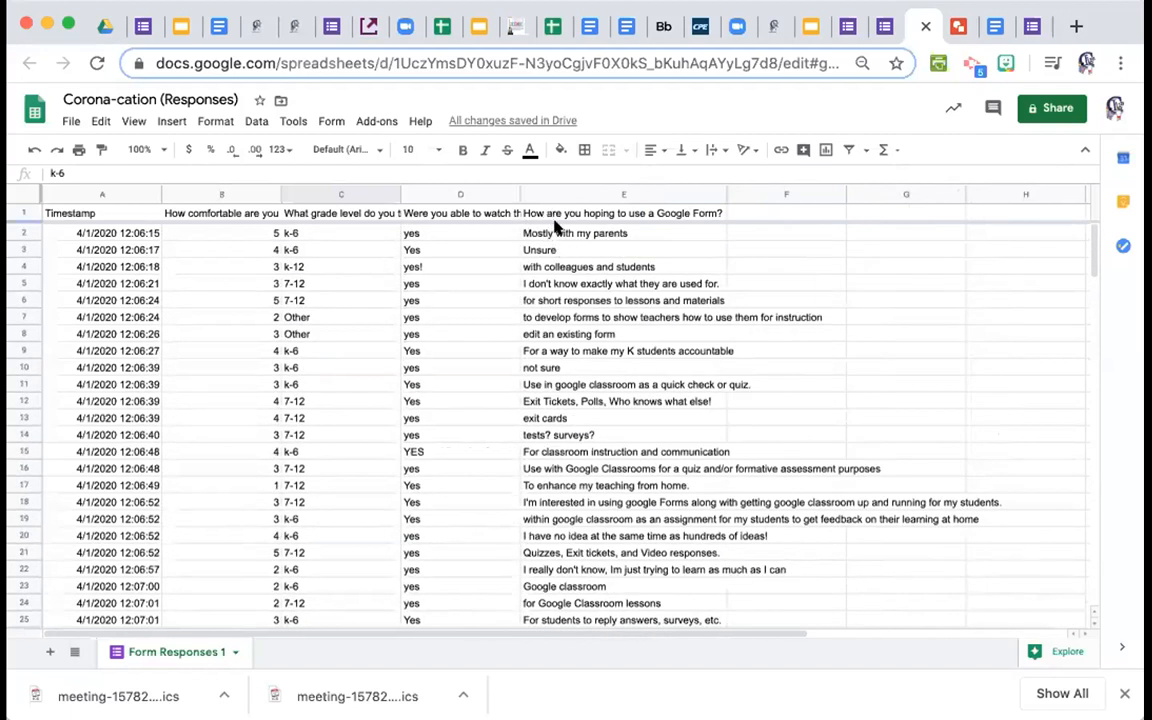
left_click_drag(537, 228, 594, 485)
left_click_drag(617, 566, 643, 437)
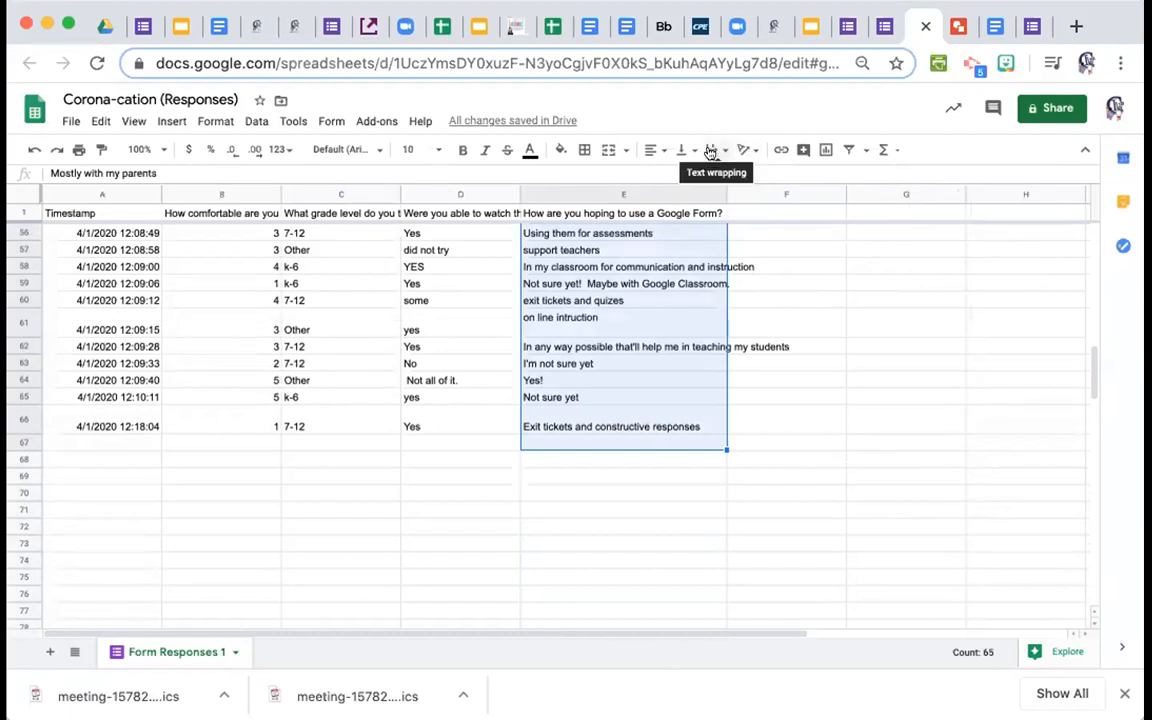
Set the selected column E answers to Wrap text wrapping so each shows in full.
left_click(710, 151)
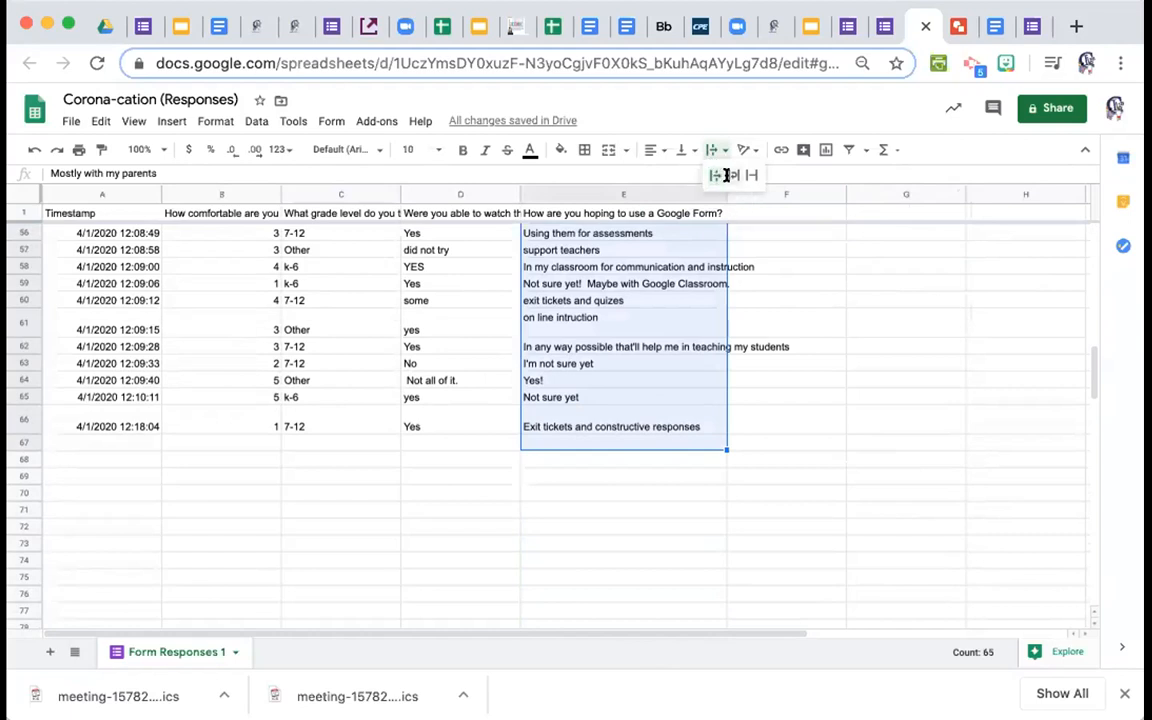
left_click(733, 175)
scroll(710, 318, "up", 10)
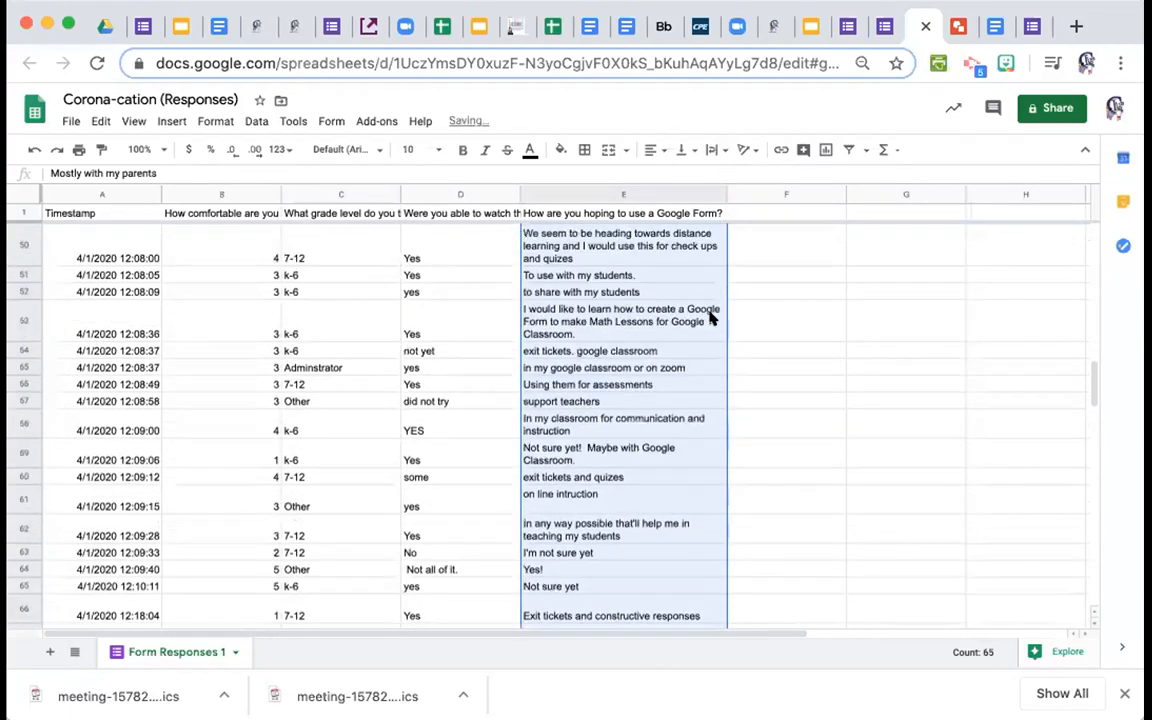
scroll(710, 318, "up", 4)
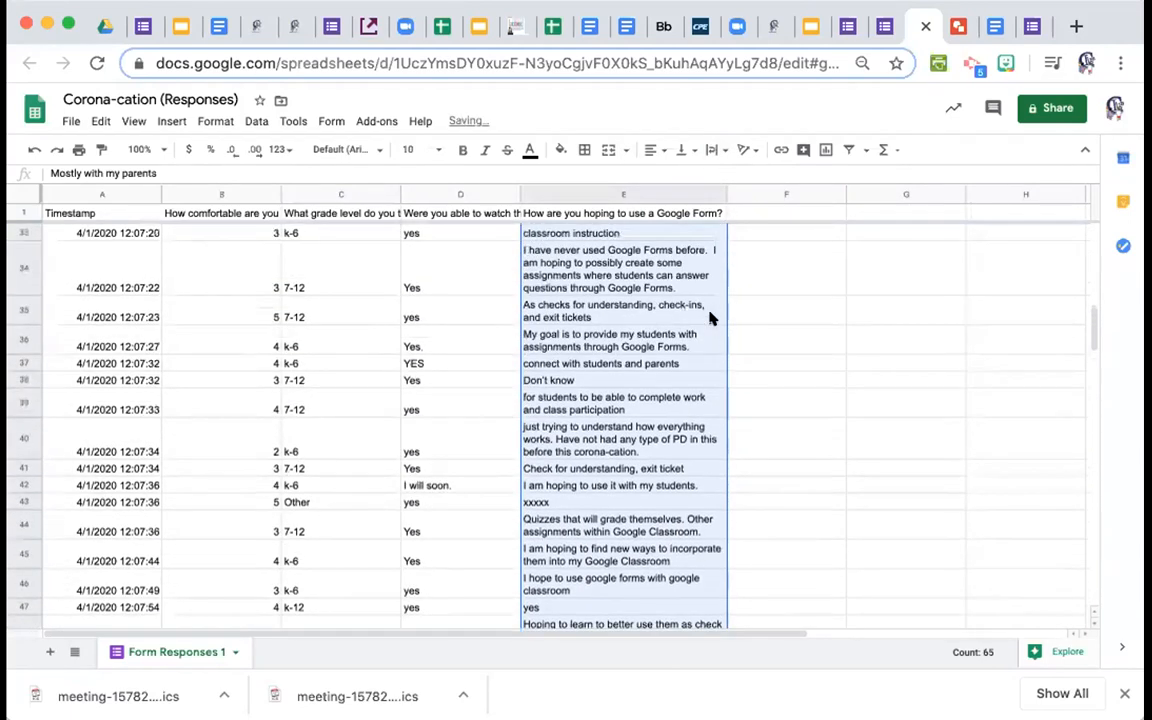
scroll(710, 318, "up", 10)
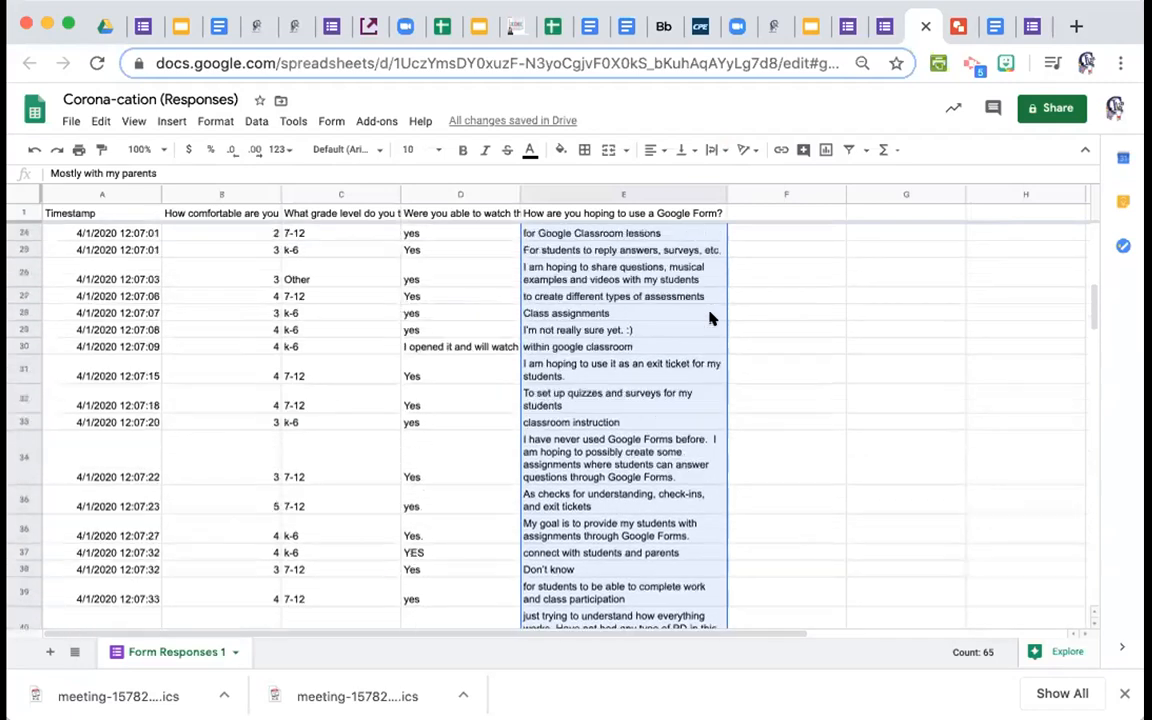
scroll(674, 571, "up", 5)
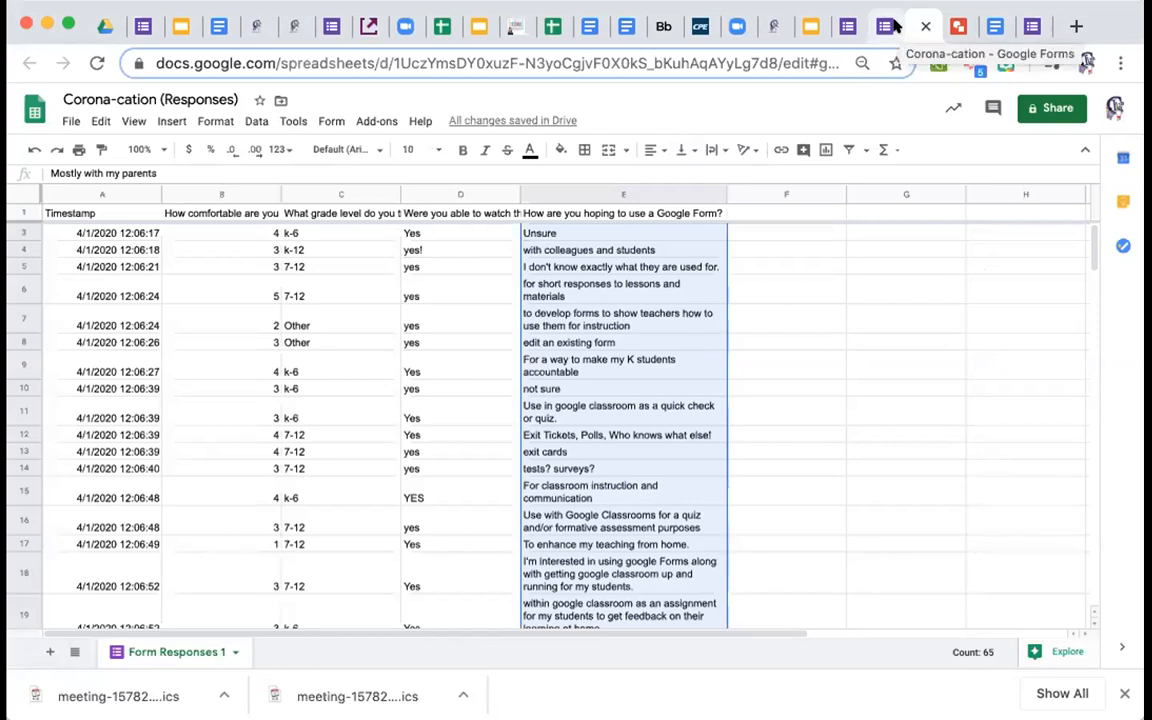
Return to the Getting Started with Google Forms deck and advance to slide 12, 'Other Ways to use Forms'.
left_click(818, 33)
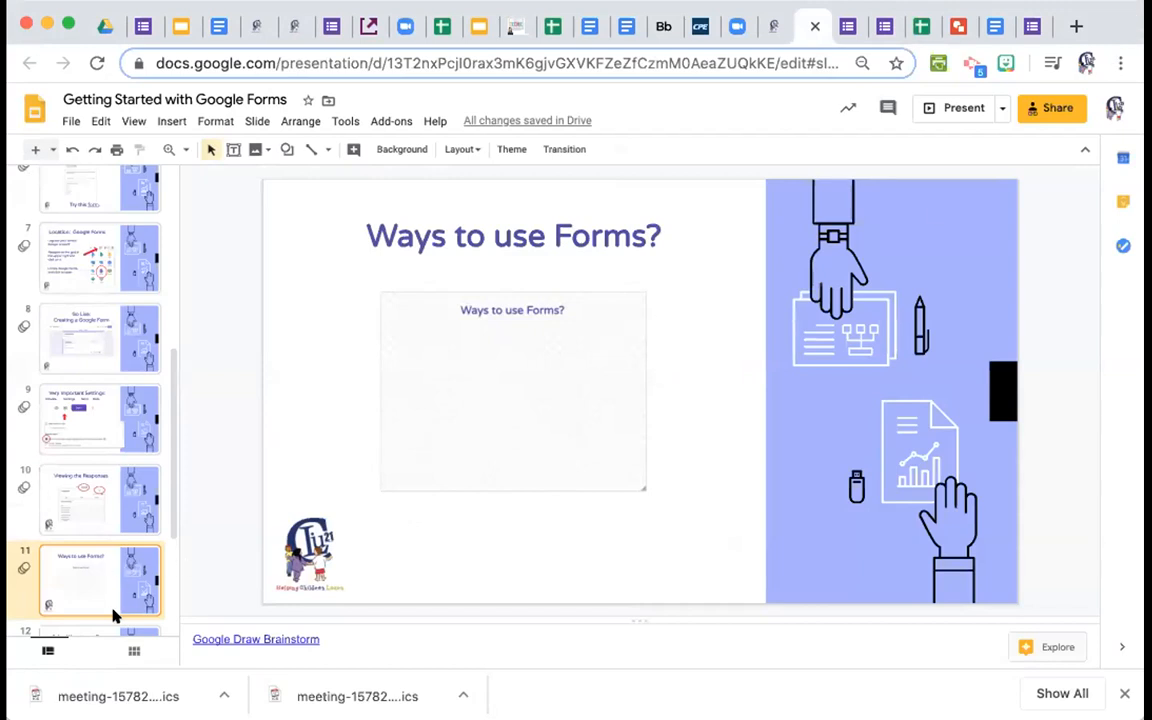
key("Down")
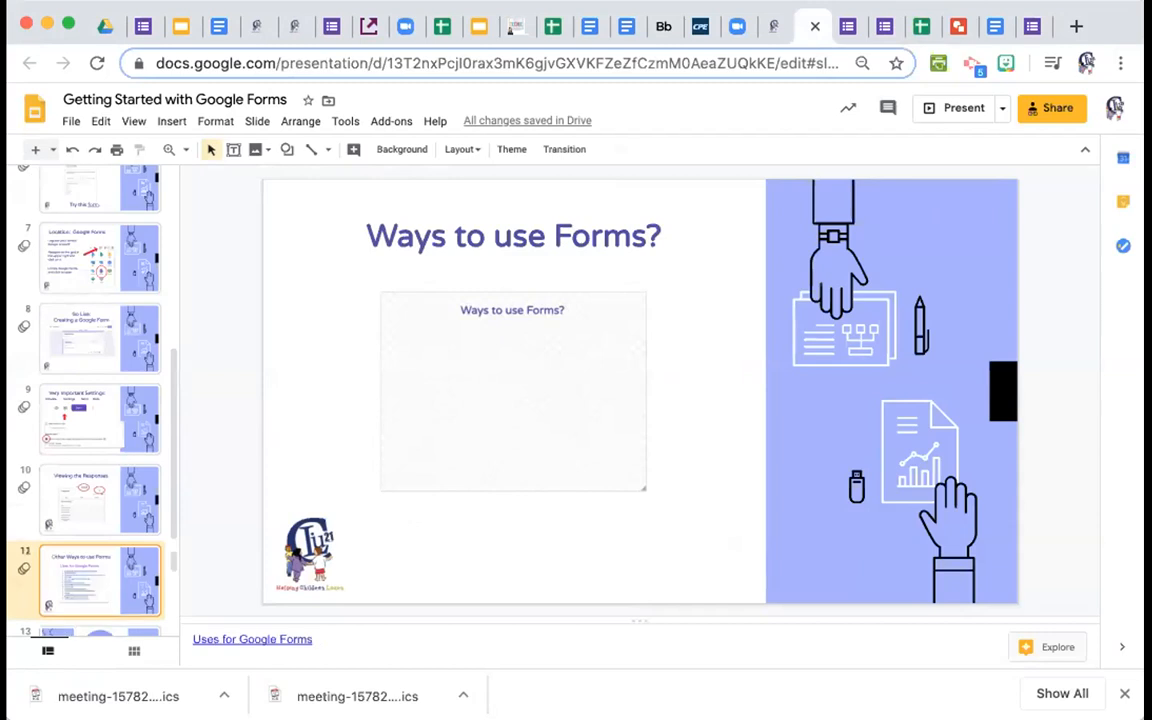
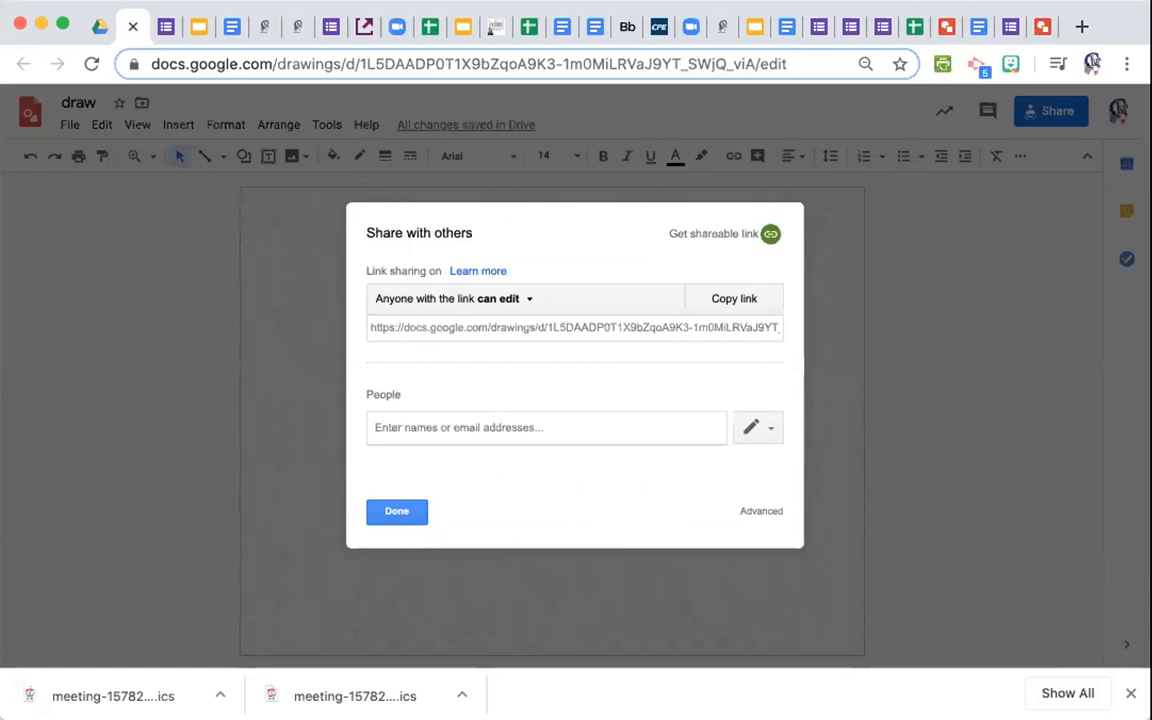
Close the sharing settings with the drawing set so anyone with the link can edit.
left_click(385, 511)
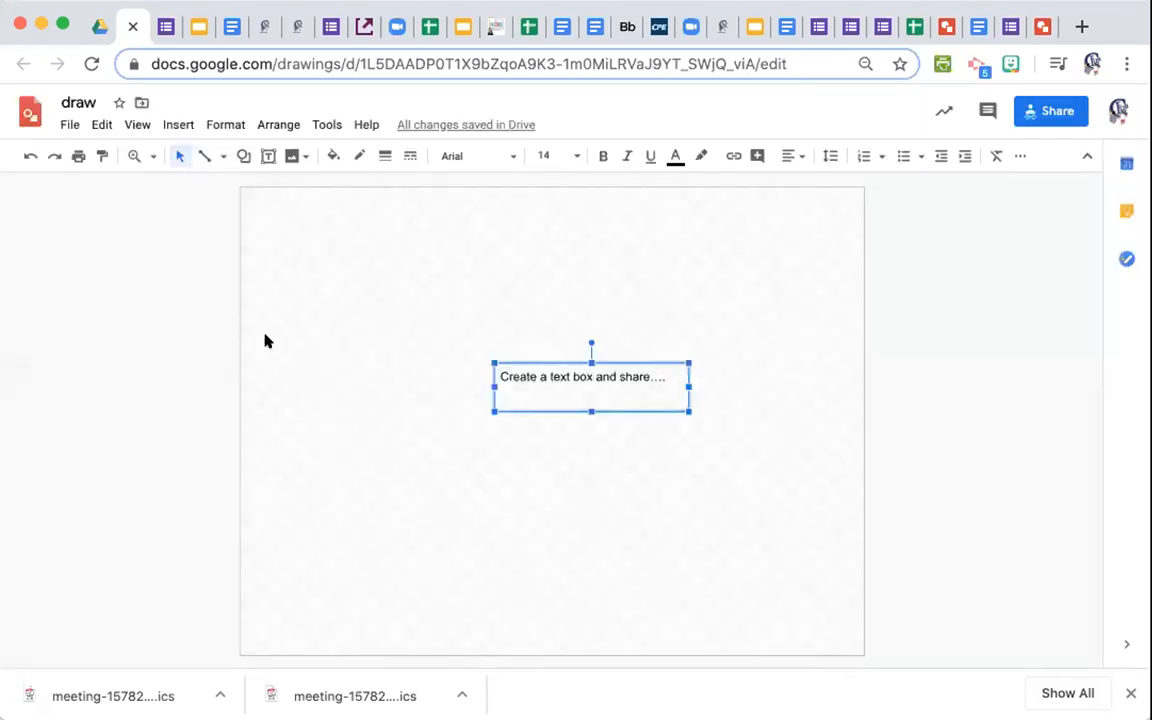
Insert an El Capitan photo from a web image search and delete the placeholder text box.
left_click(176, 124)
mouse_move(180, 154)
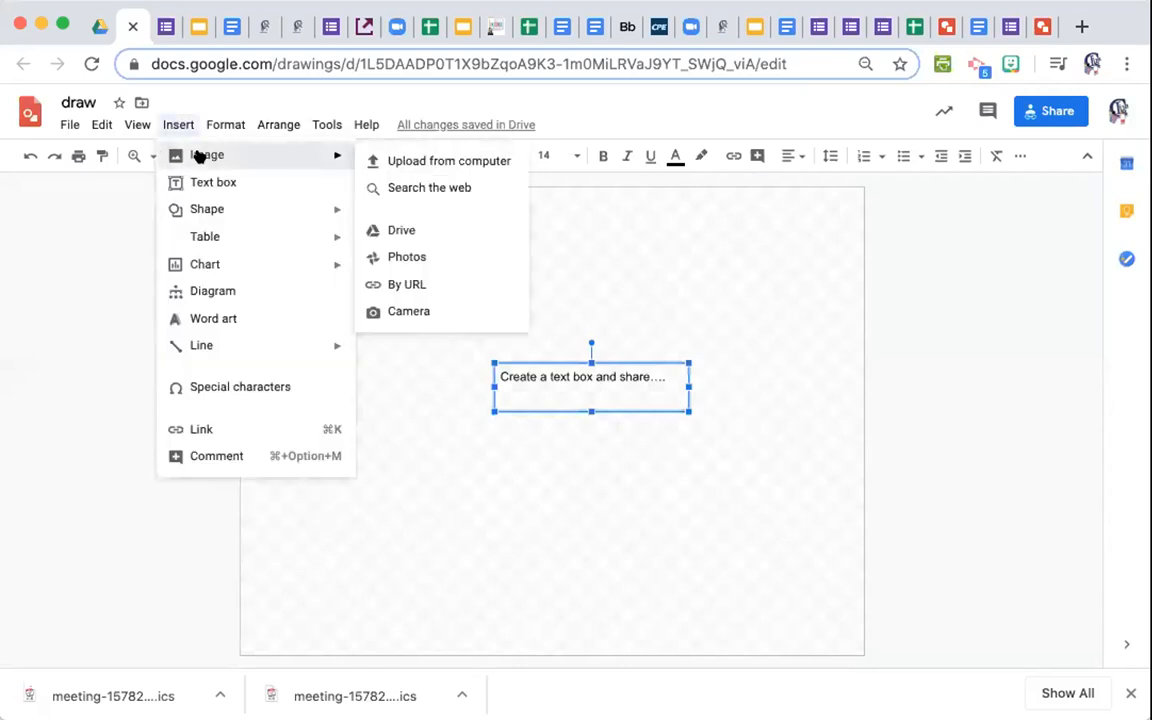
left_click(422, 192)
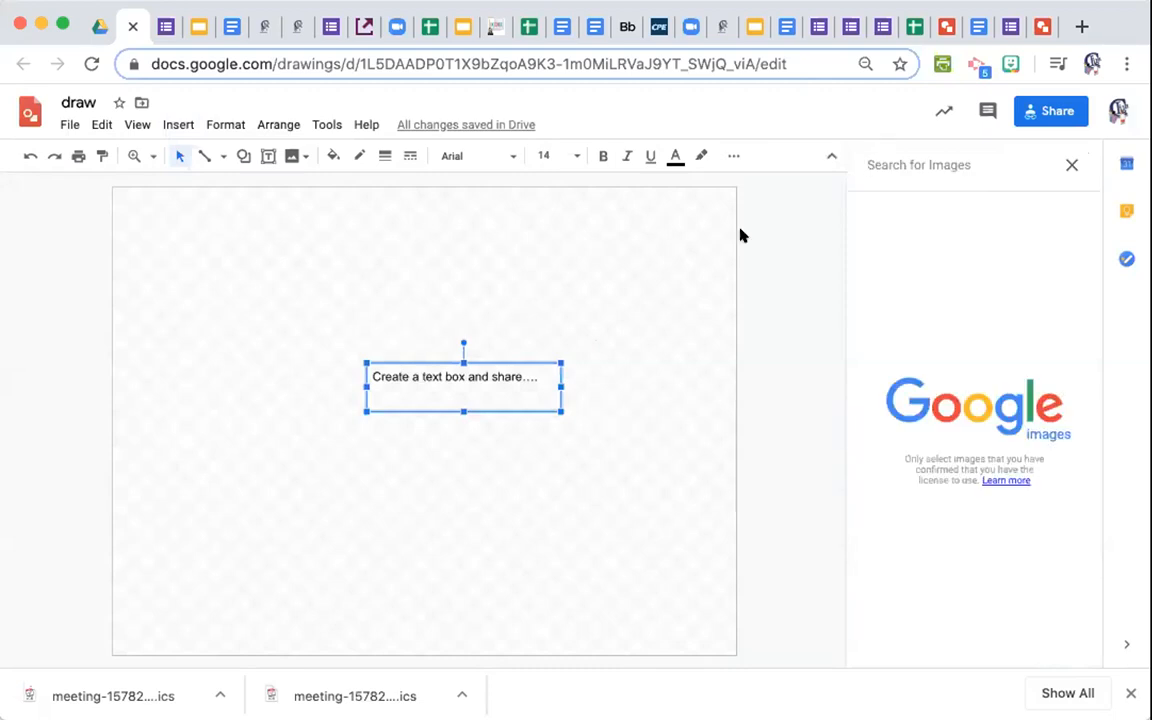
type("el ca")
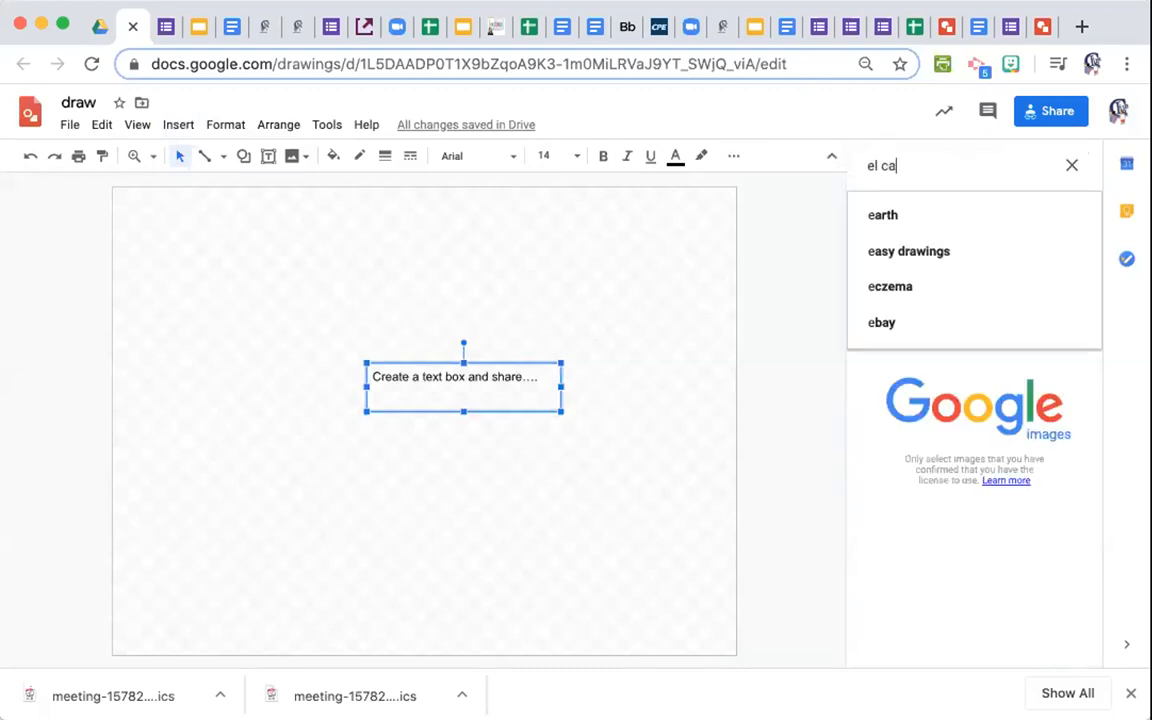
type("pitan")
key("Return")
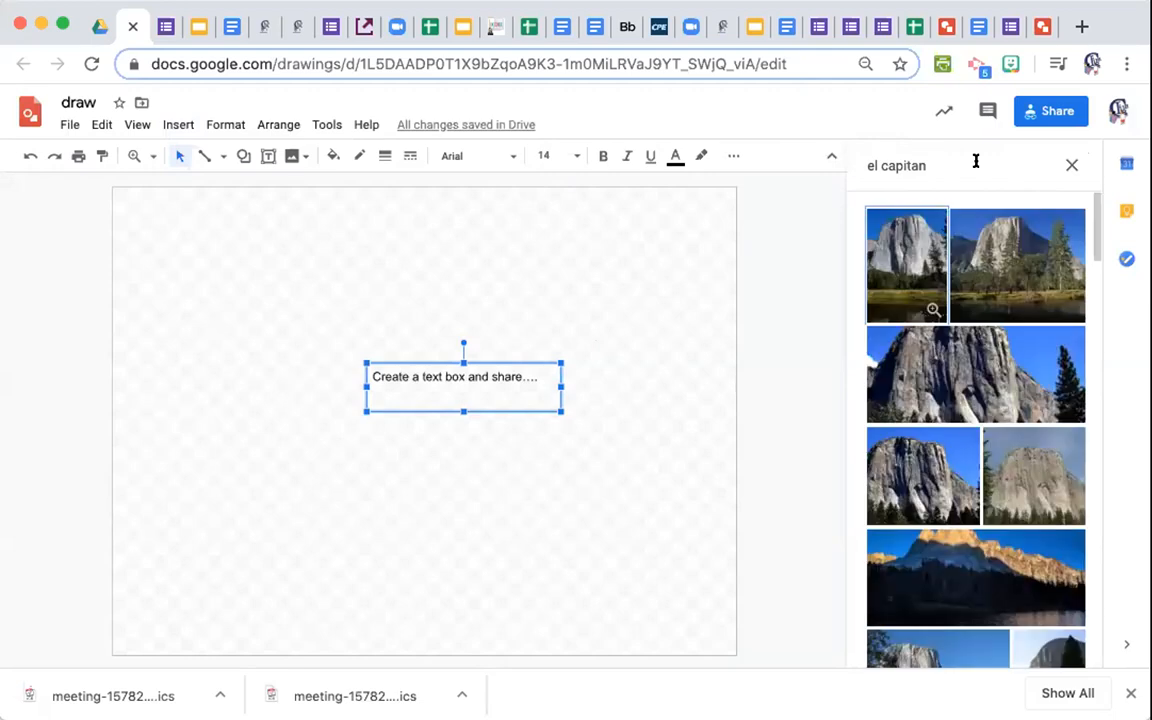
double_click(918, 224)
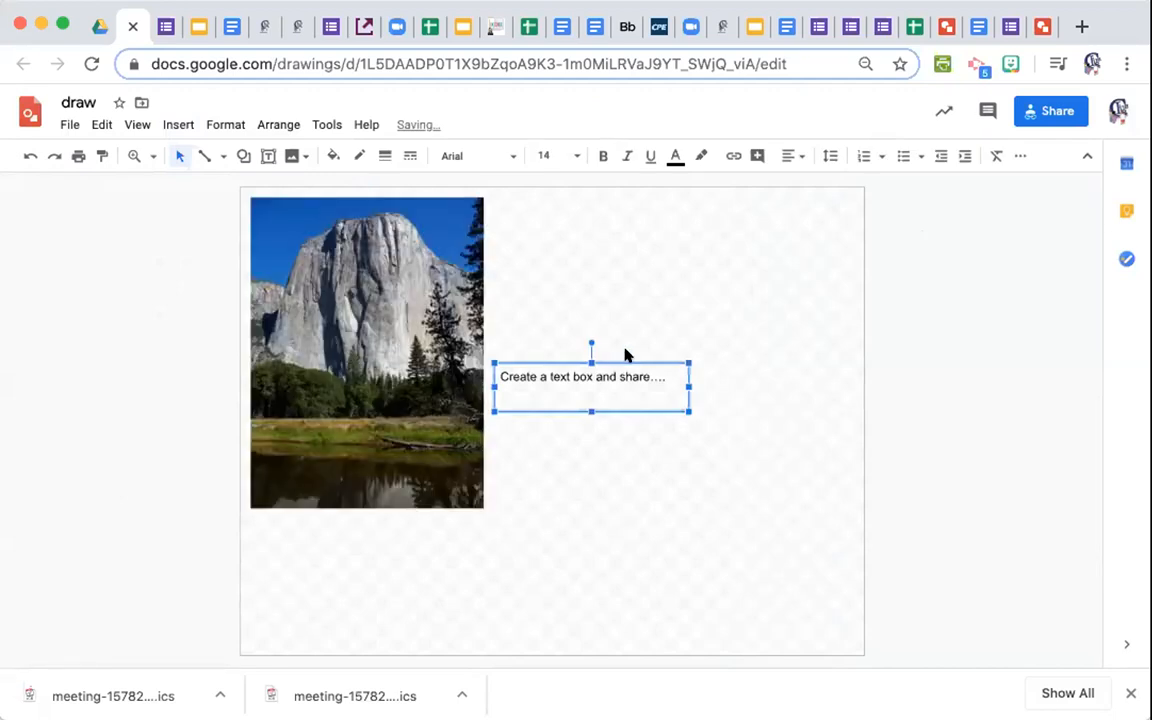
key("Delete")
Move the El Capitan photo to the canvas centre and browse the shape and border options.
left_click_drag(458, 396, 581, 442)
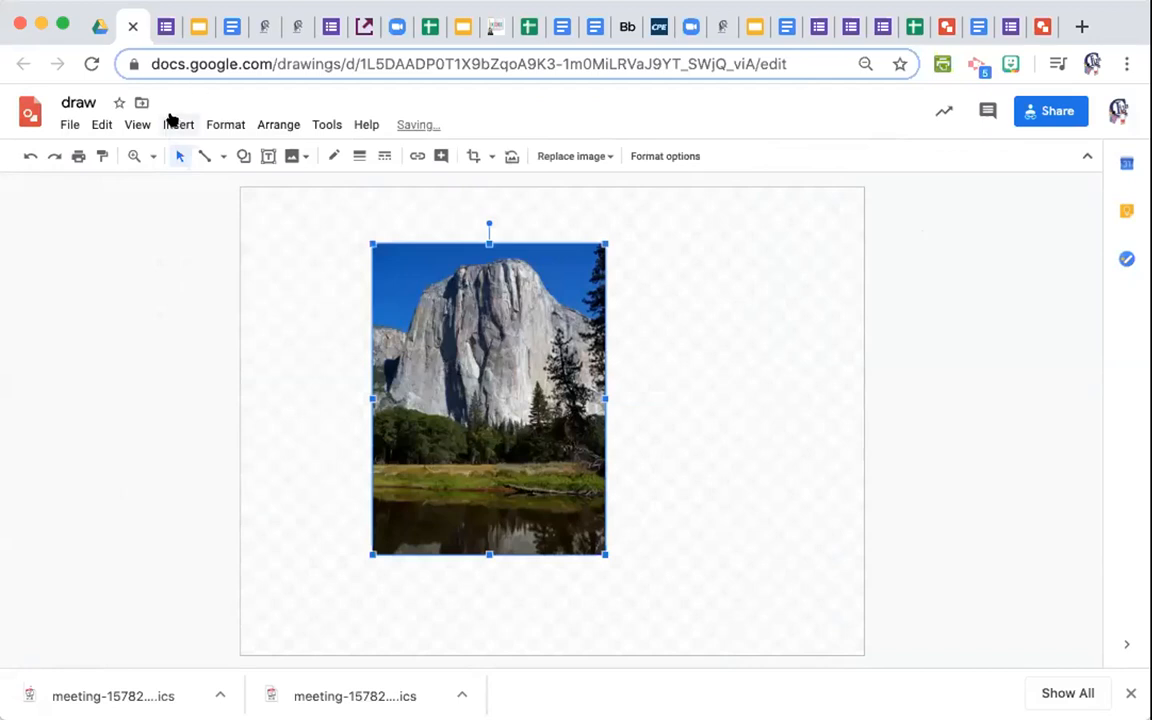
left_click(174, 122)
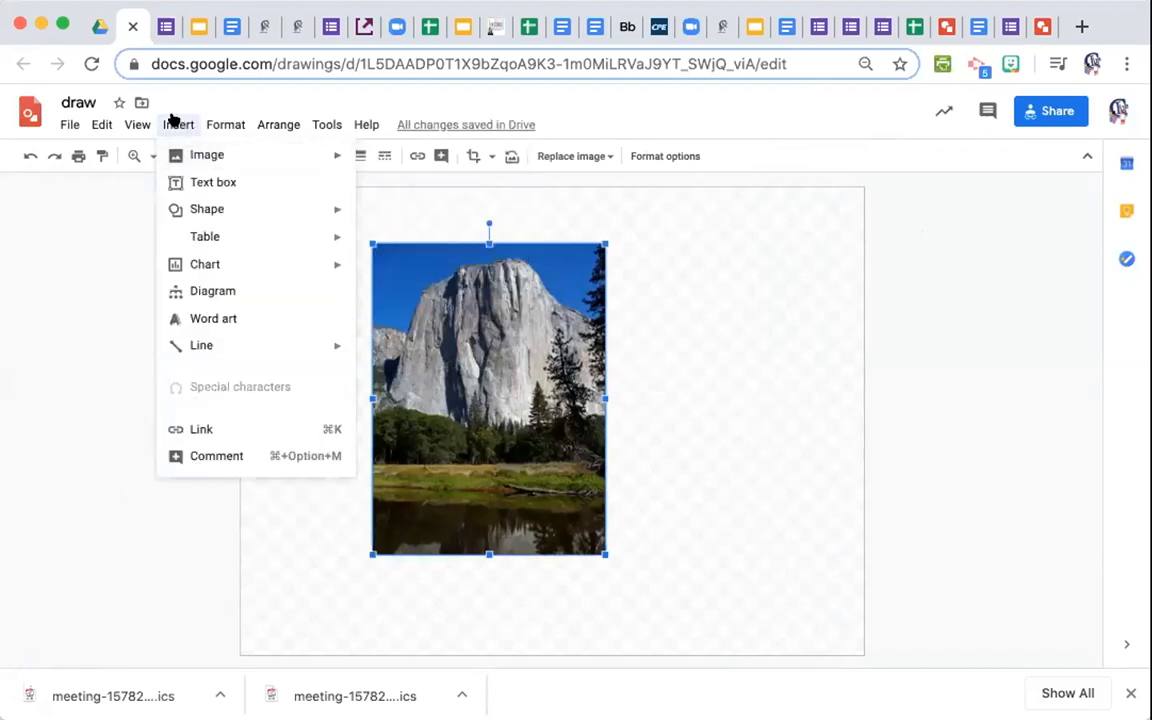
left_click(176, 121)
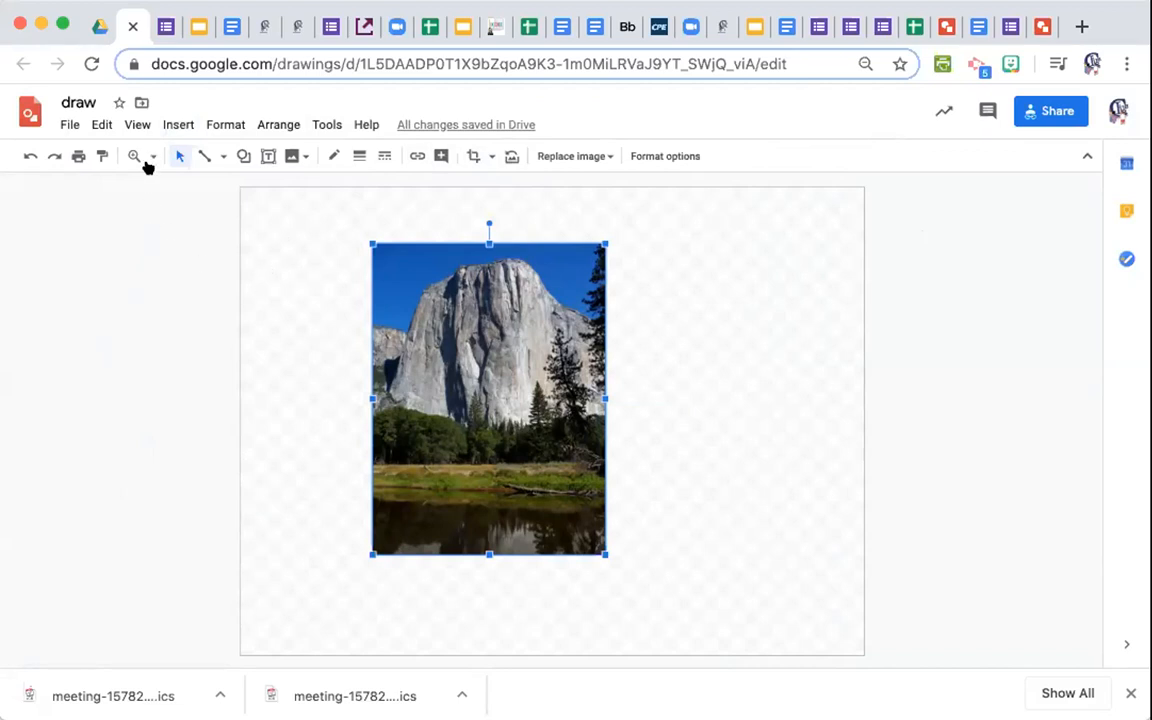
left_click(241, 157)
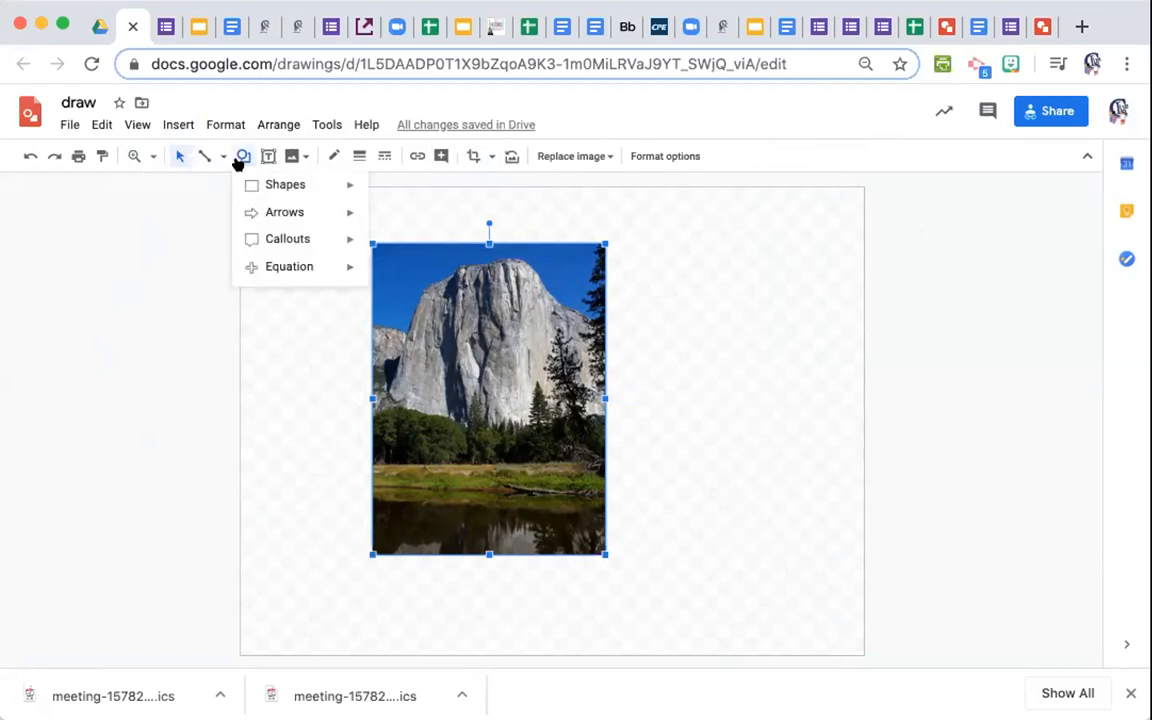
mouse_move(347, 185)
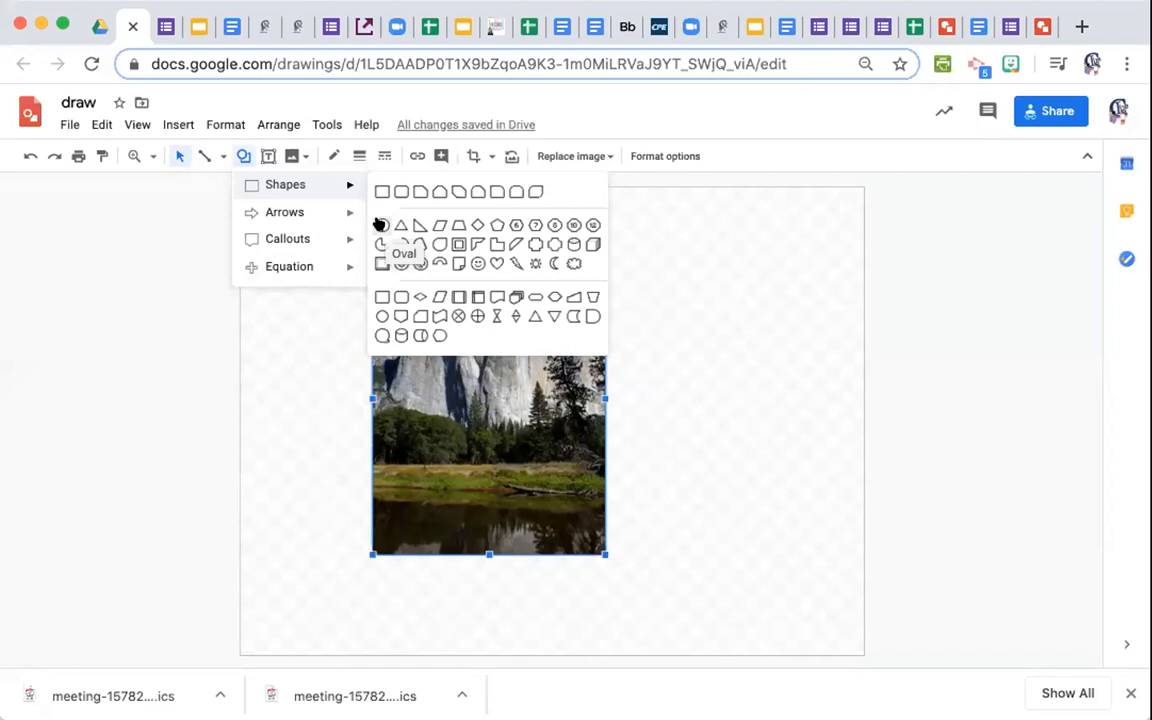
left_click(335, 156)
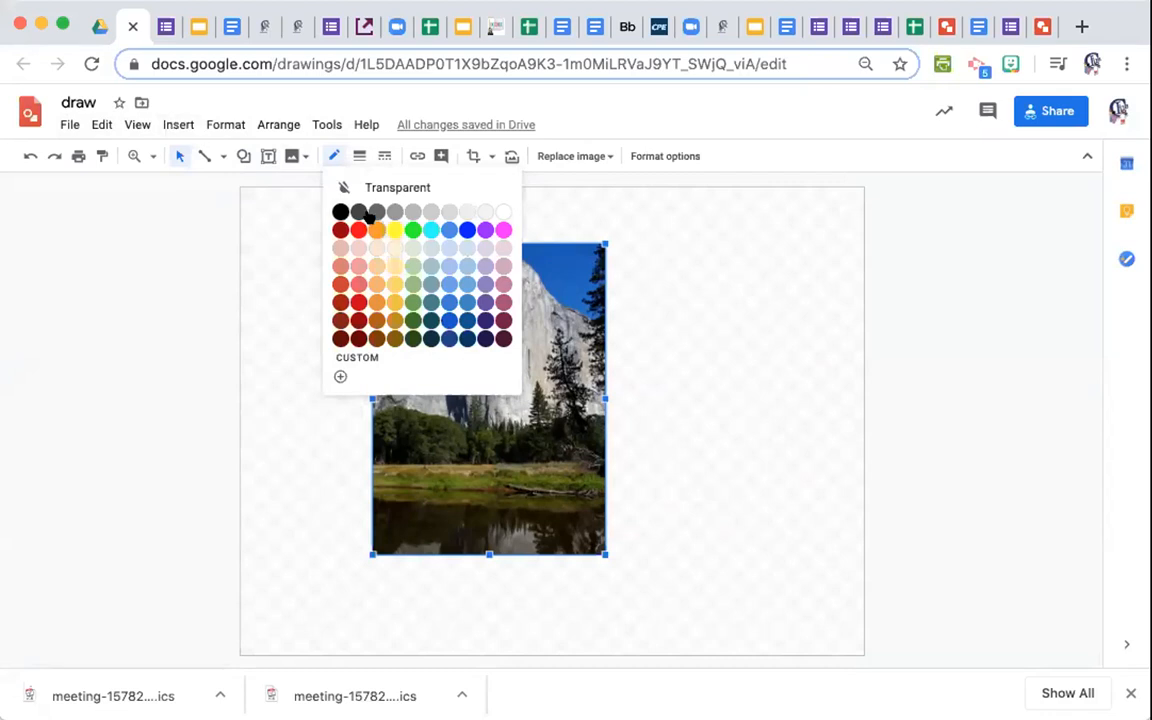
Choose the Oval shape from Insert > Shape > Shapes.
left_click(183, 121)
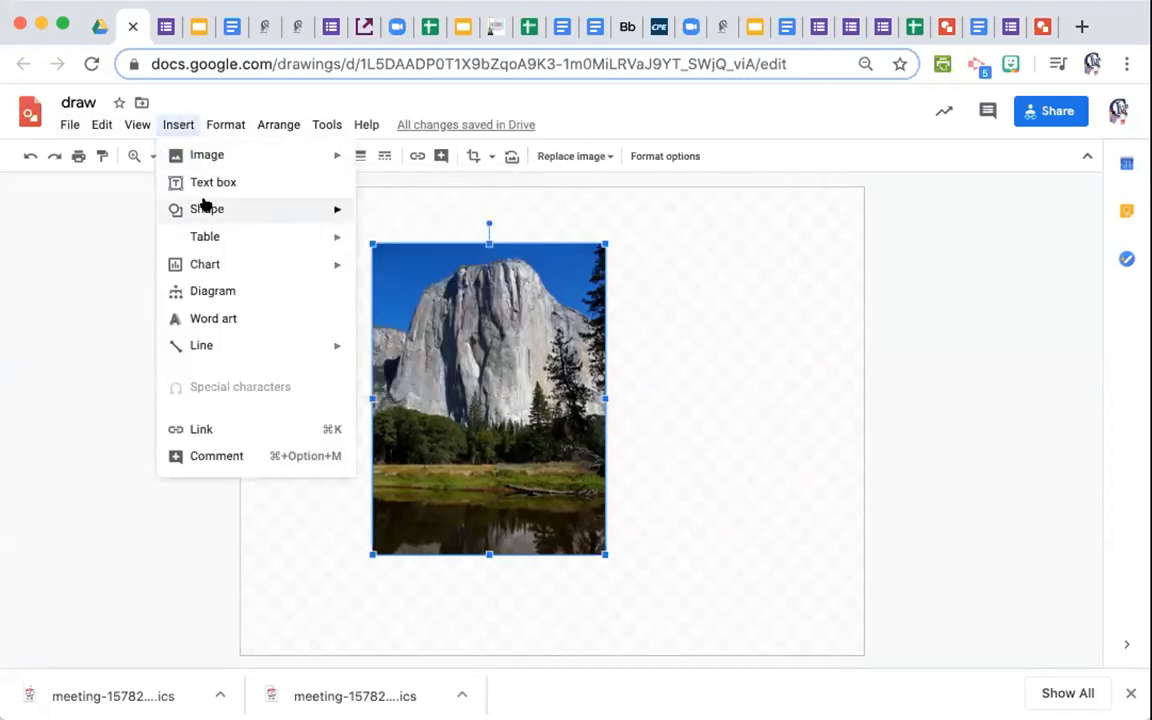
mouse_move(205, 205)
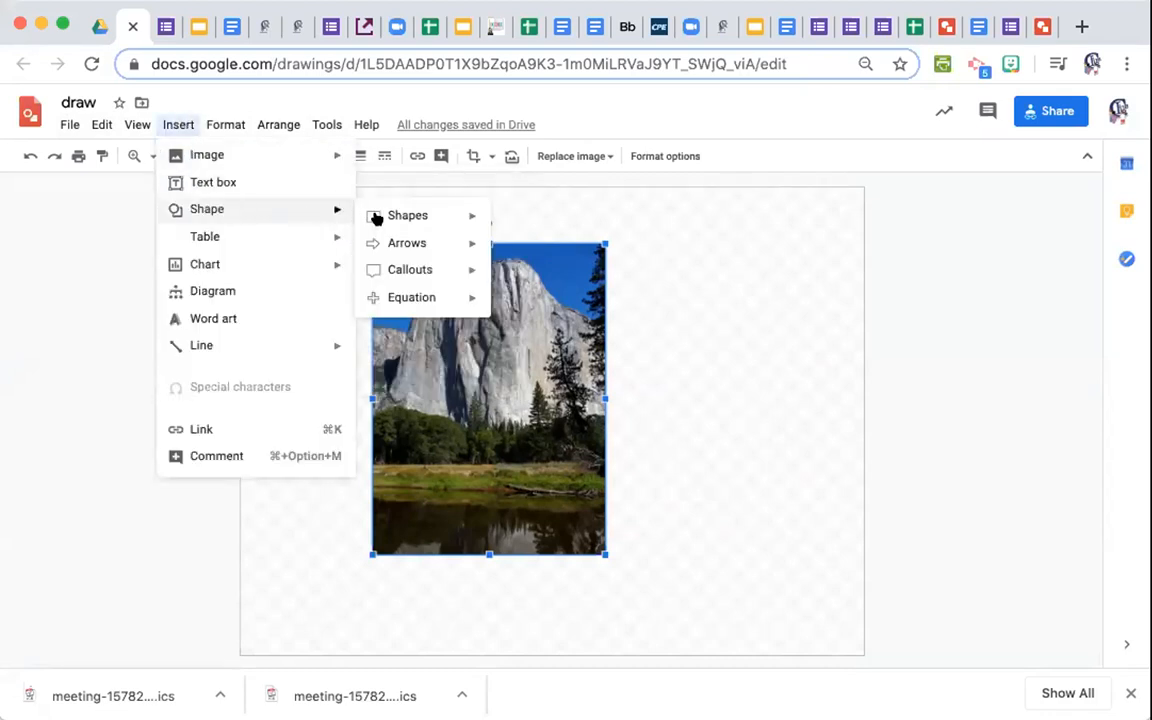
mouse_move(400, 218)
left_click(500, 253)
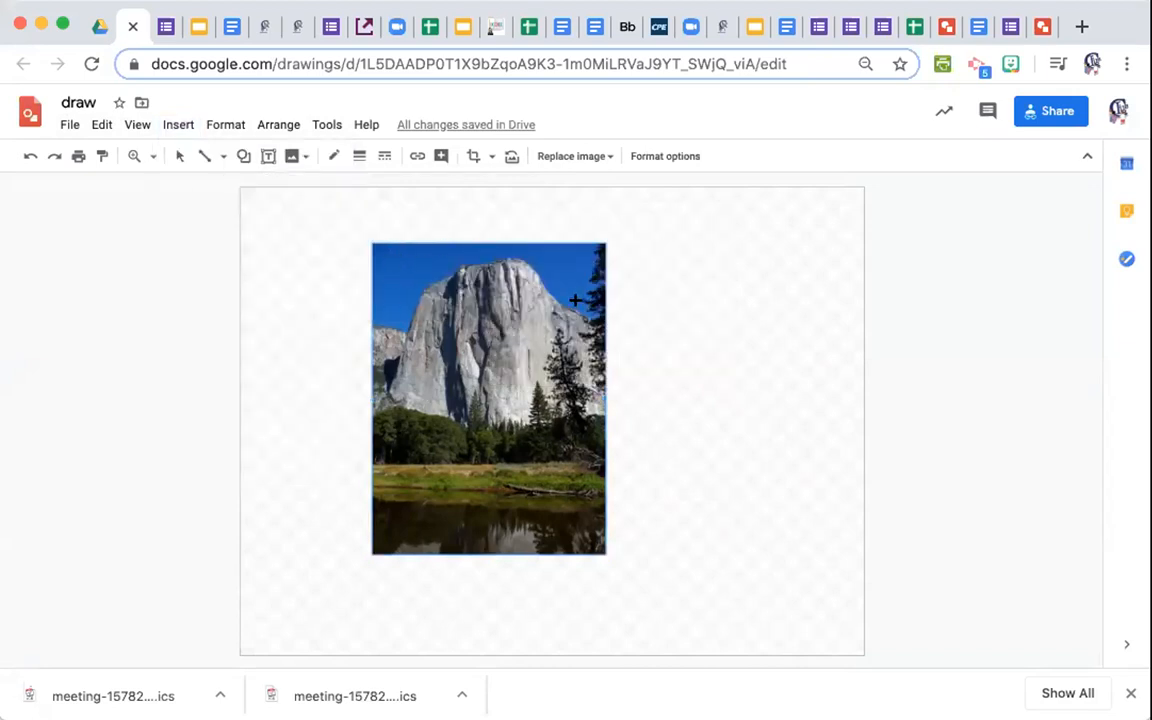
Draw a circle over the photo's right-side trees and make its fill transparent.
mouse_move(525, 314)
left_mouse_down()
mouse_move(666, 450)
mouse_move(633, 427)
mouse_move(642, 433)
left_mouse_up()
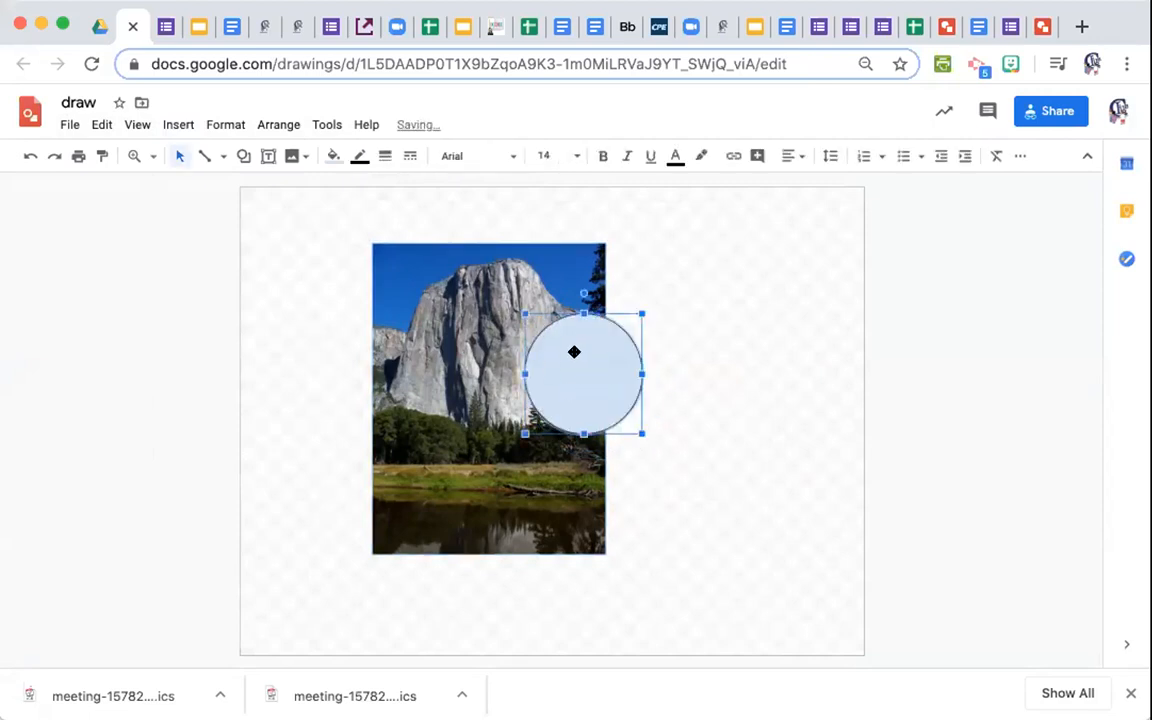
left_click_drag(569, 351, 561, 352)
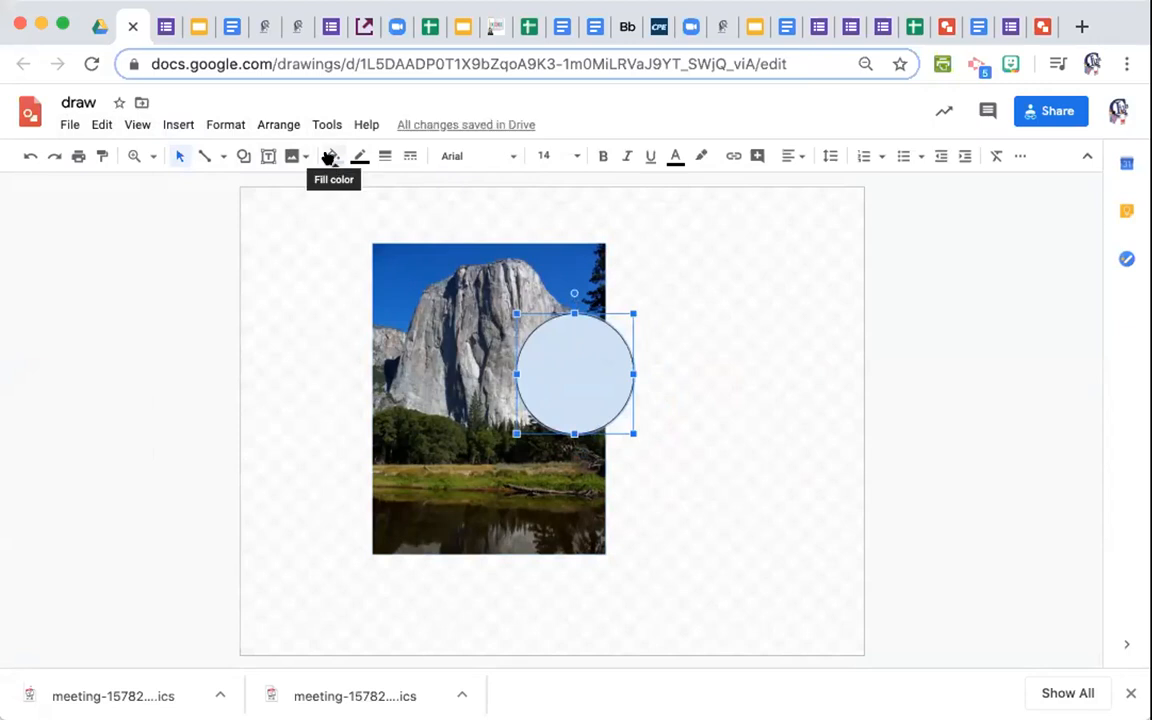
left_click(331, 156)
left_click(362, 222)
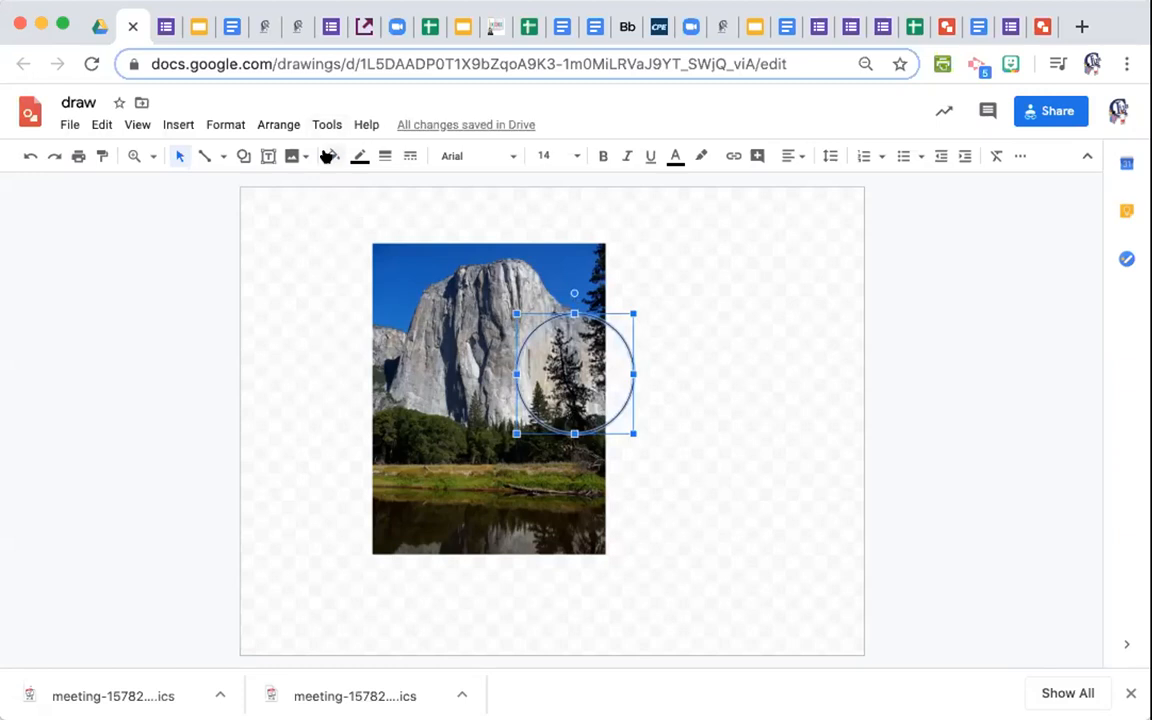
left_click(326, 222)
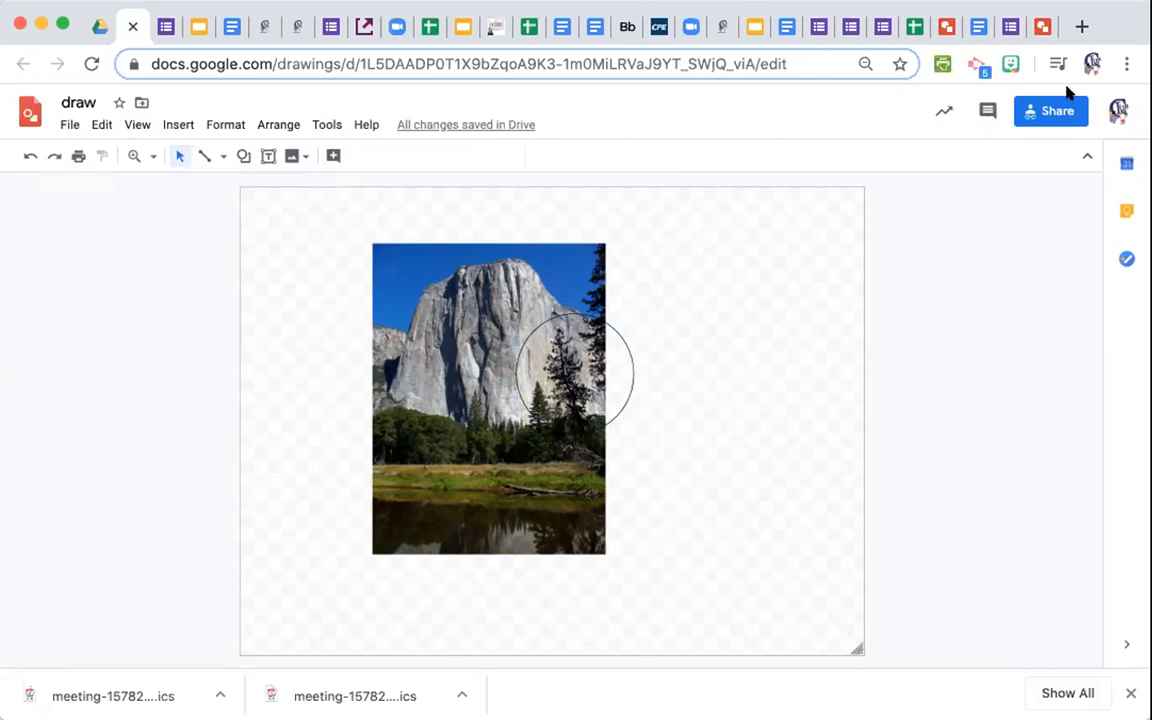
Show slide 14, the thank-you slide, enlarged above its speaker notes listing resource links.
left_click(752, 38)
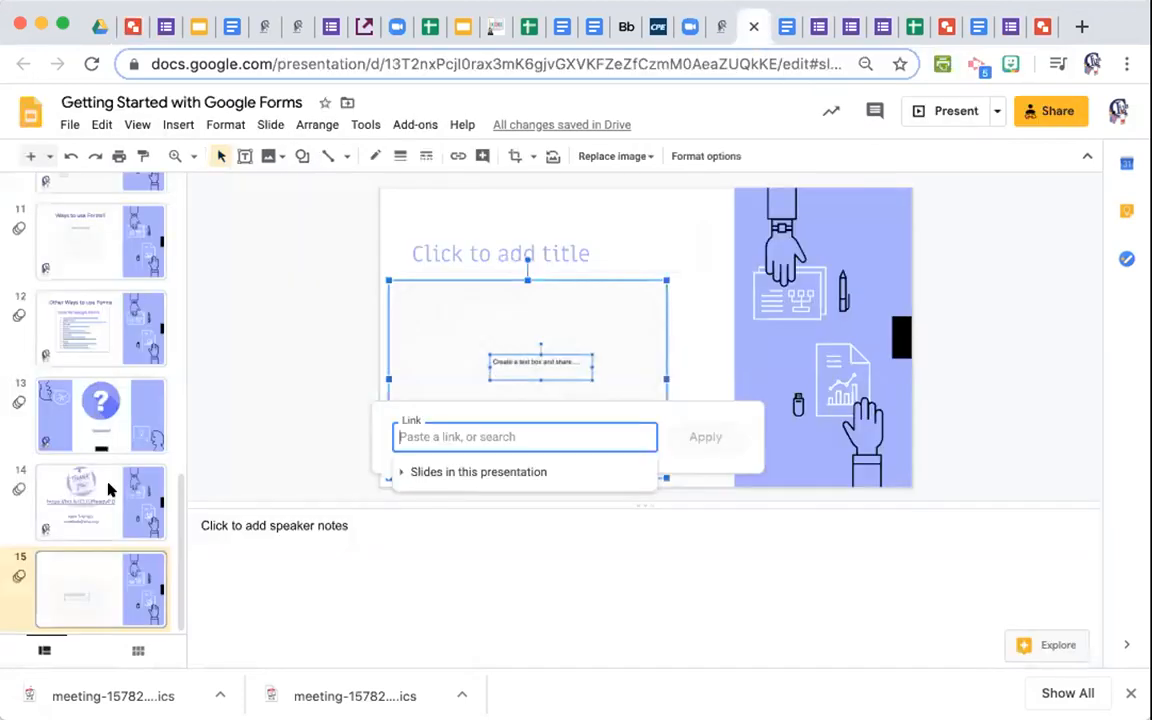
left_click(107, 484)
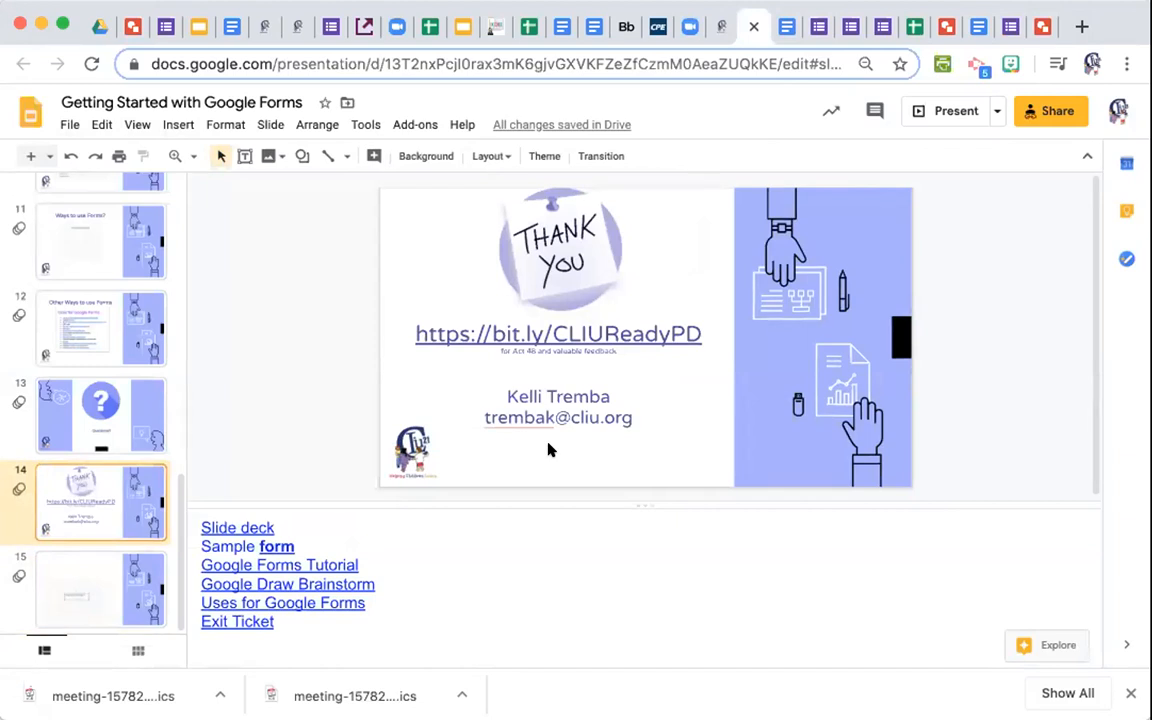
mouse_move(618, 506)
left_mouse_down()
mouse_move(625, 555)
mouse_move(615, 517)
left_mouse_up()
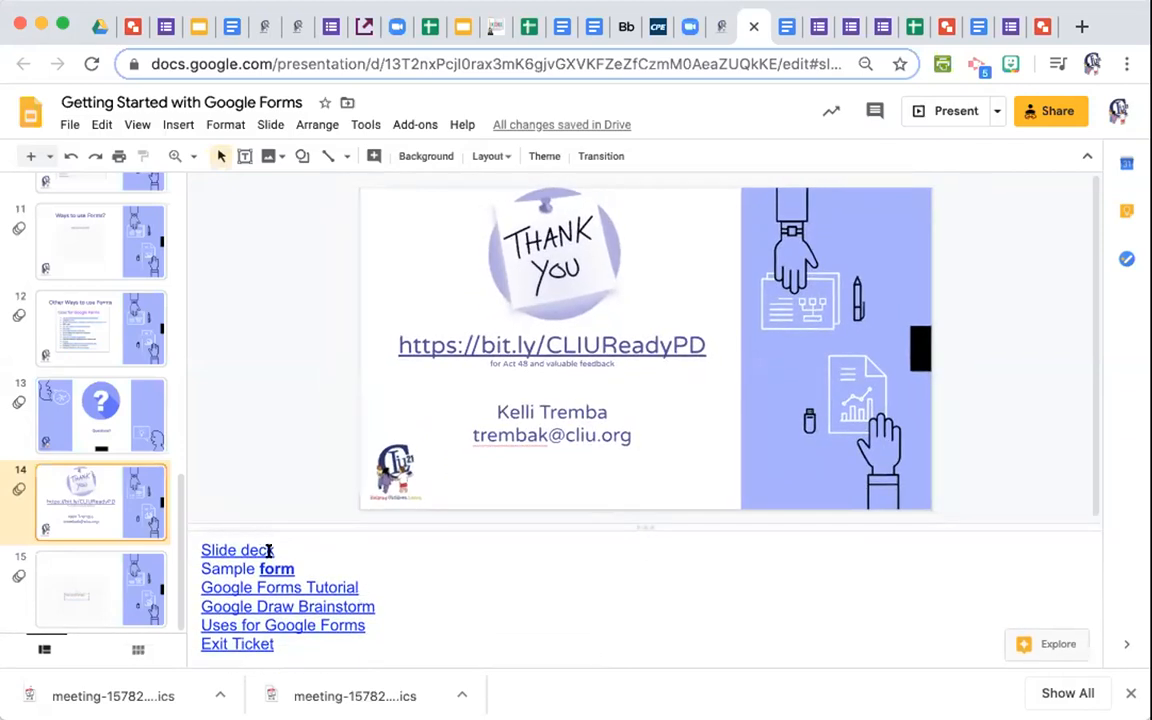
left_click_drag(198, 643, 274, 644)
left_click(304, 537)
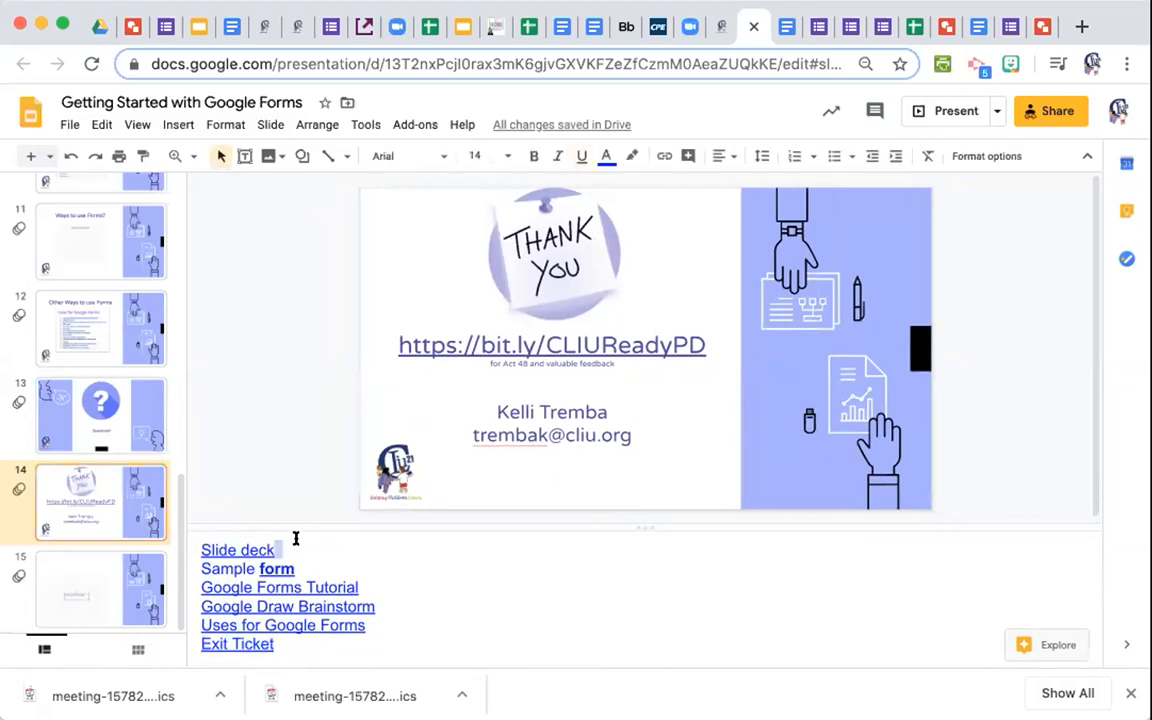
In the Webinar links document, add a colon and the full Slide deck URL after 'Slide deck'.
left_click(789, 30)
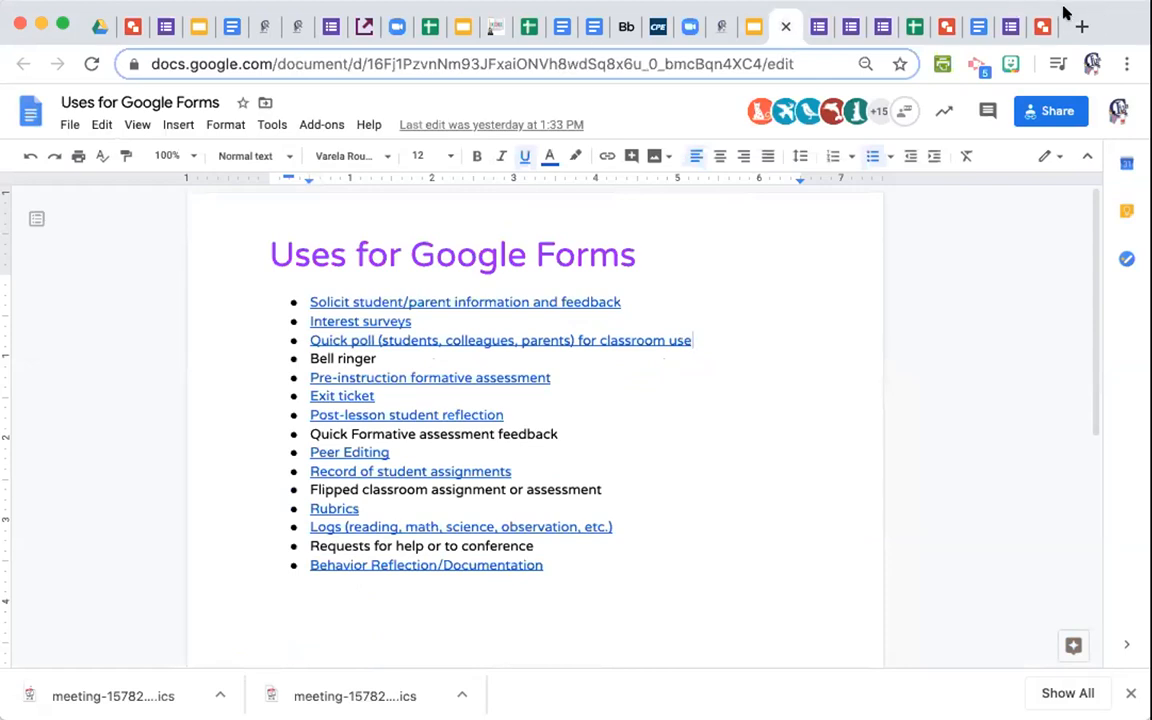
left_click(990, 31)
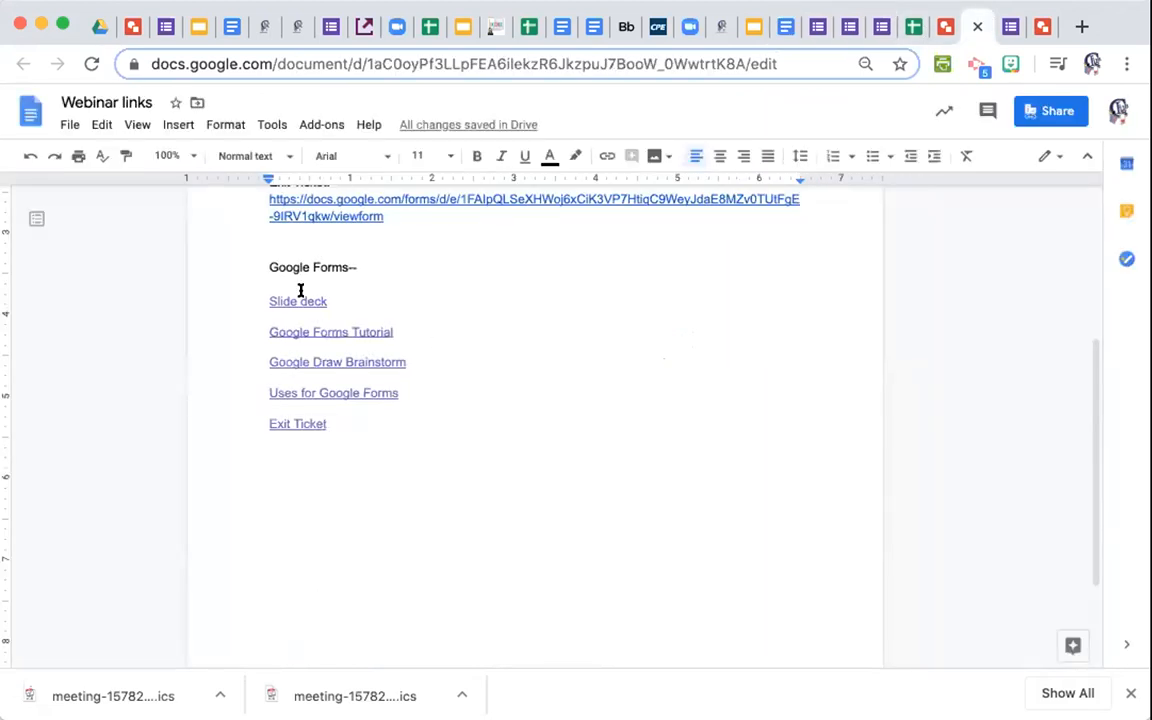
left_click(300, 291)
left_click_drag(328, 422, 248, 297)
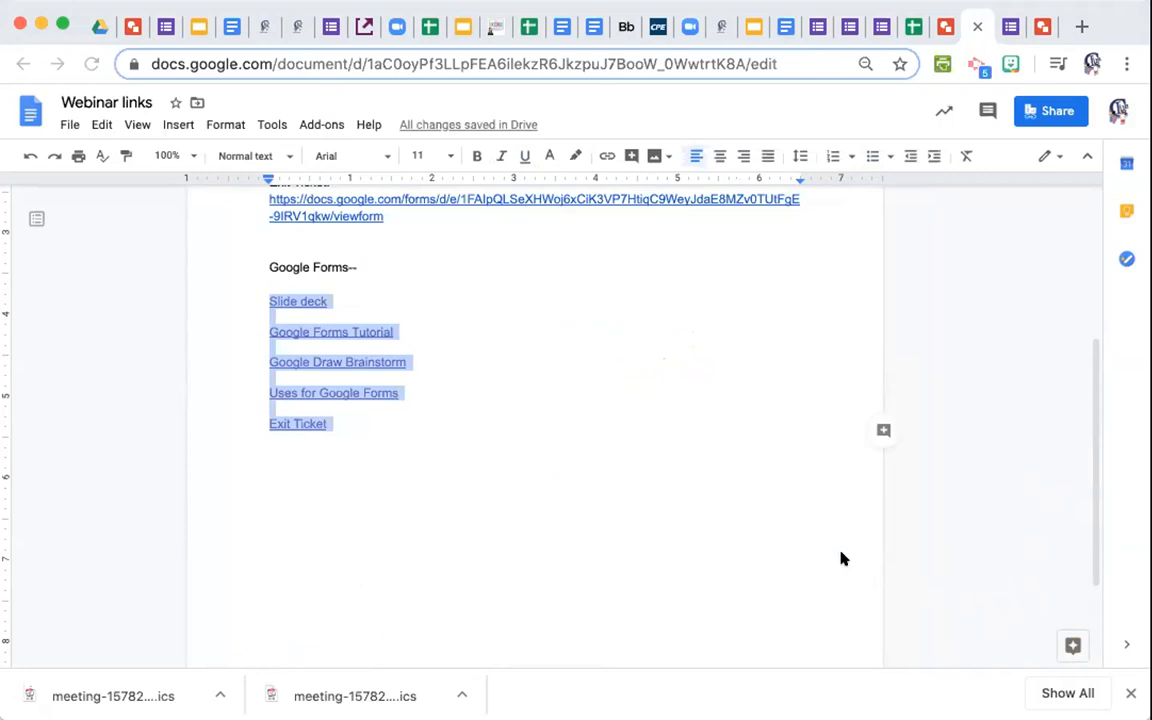
left_click(300, 301)
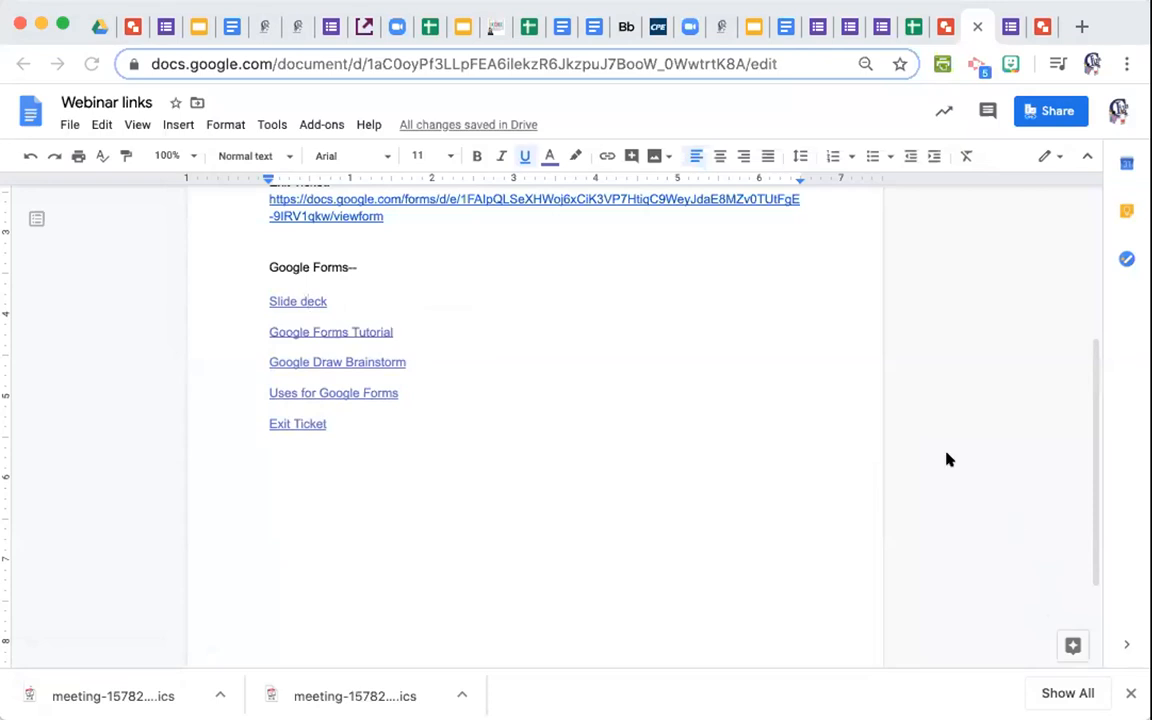
left_click(331, 289)
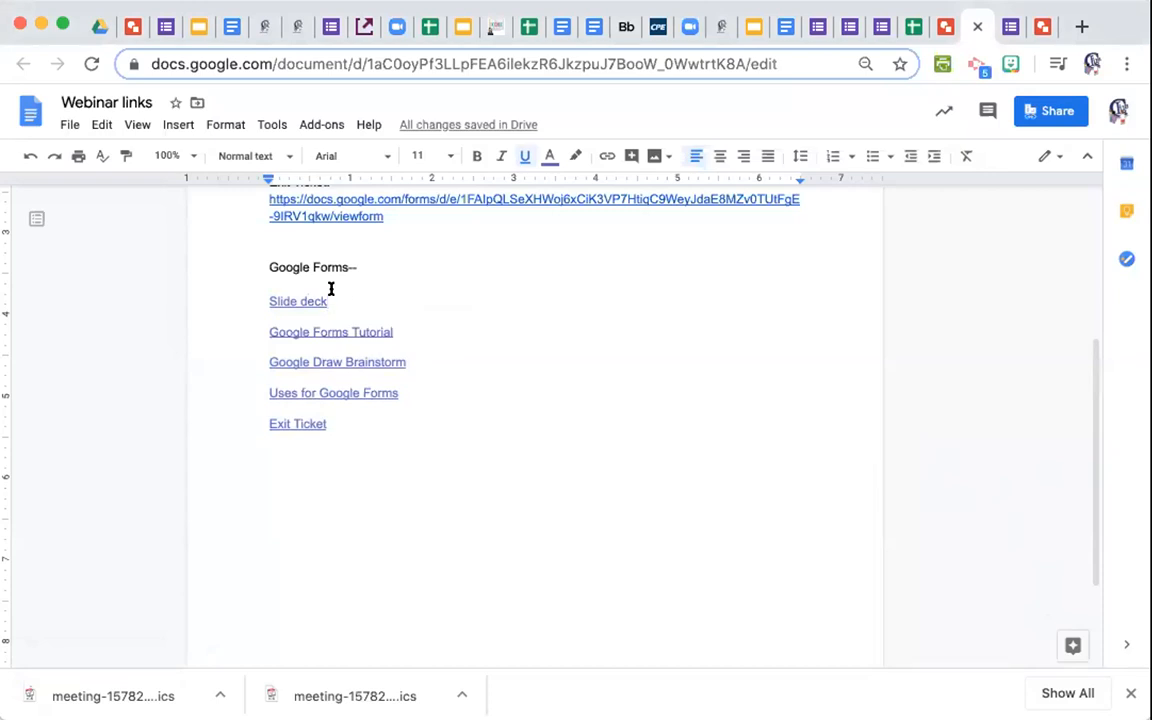
left_click(312, 300)
double_click(412, 296)
type(":")
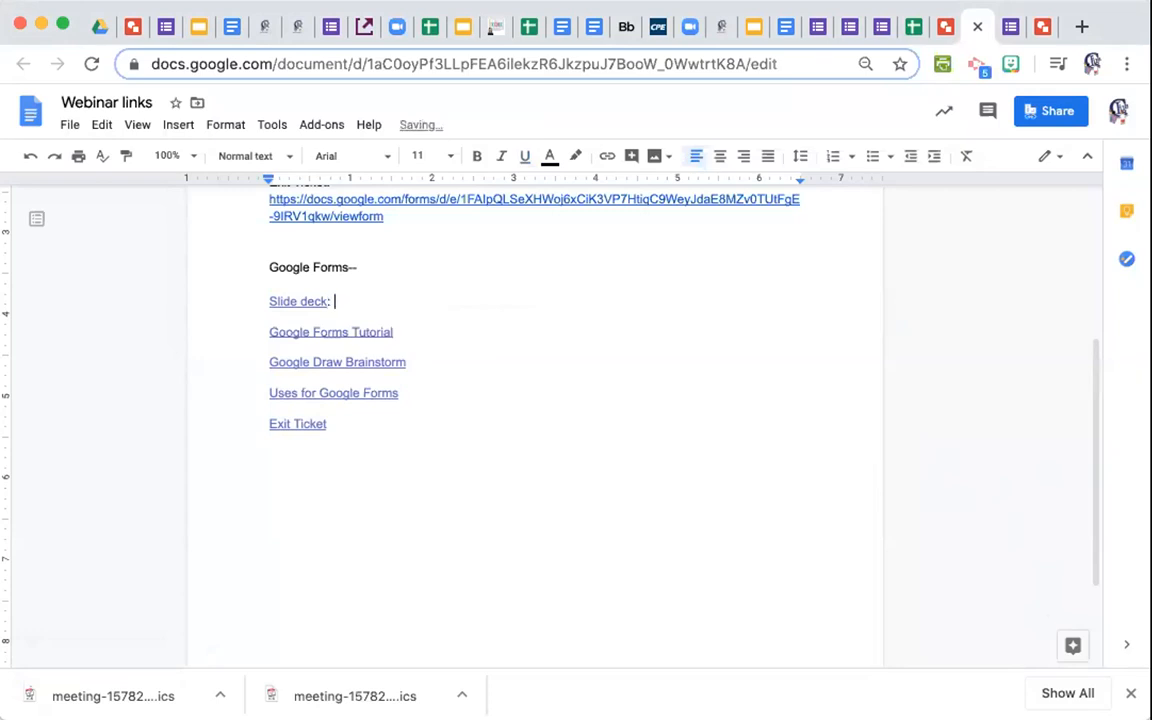
Paste the full URLs after 'Google Forms Tutorial' and 'Google Draw Brainstorm', each after a colon.
left_click(378, 331)
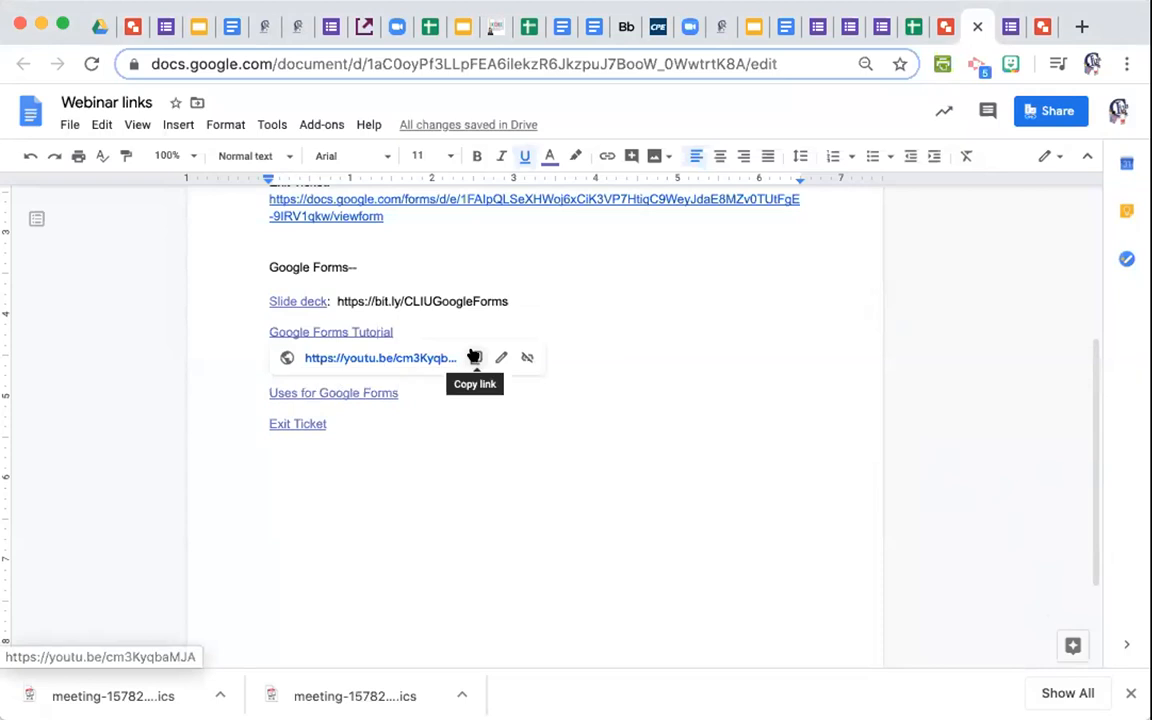
left_click(419, 322)
type(":")
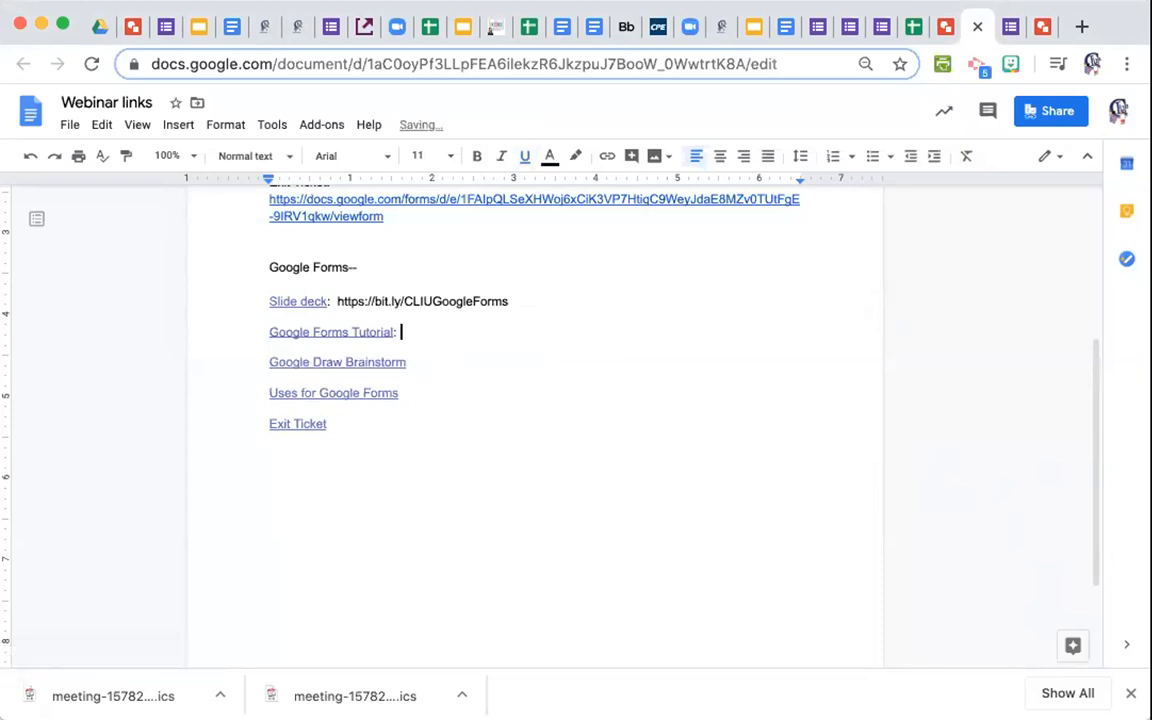
type("https://youtu.be/cm3KyqbaMJA")
left_click(380, 362)
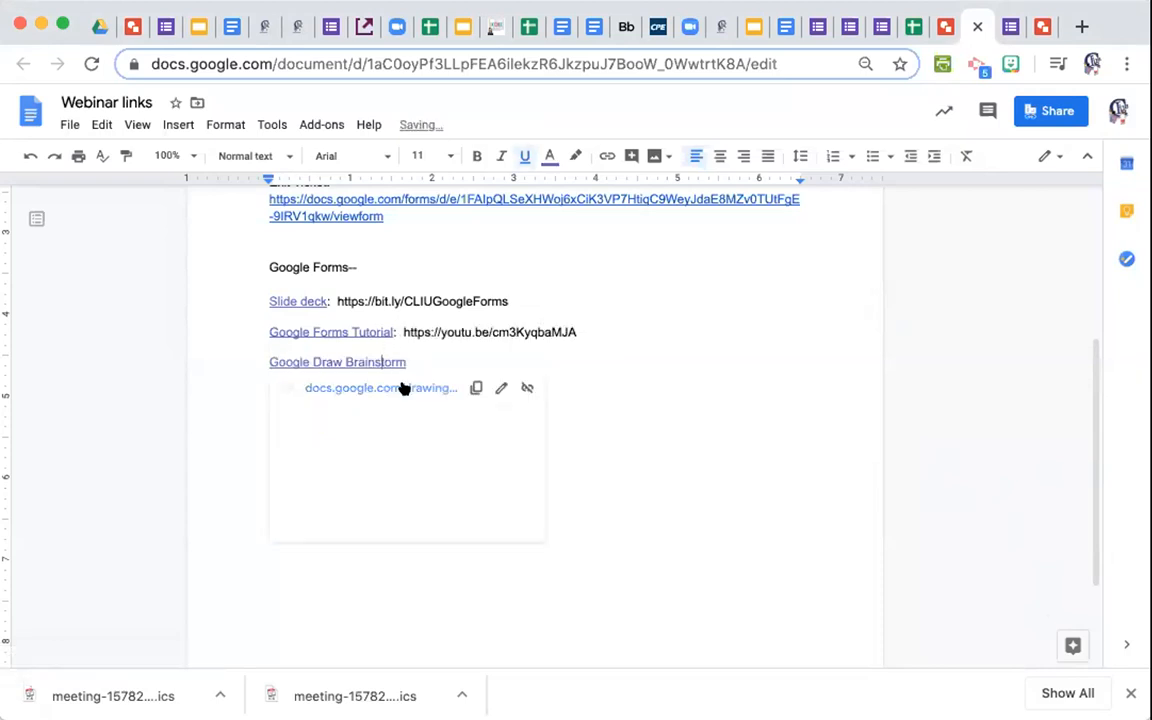
left_click(477, 389)
left_click(417, 355)
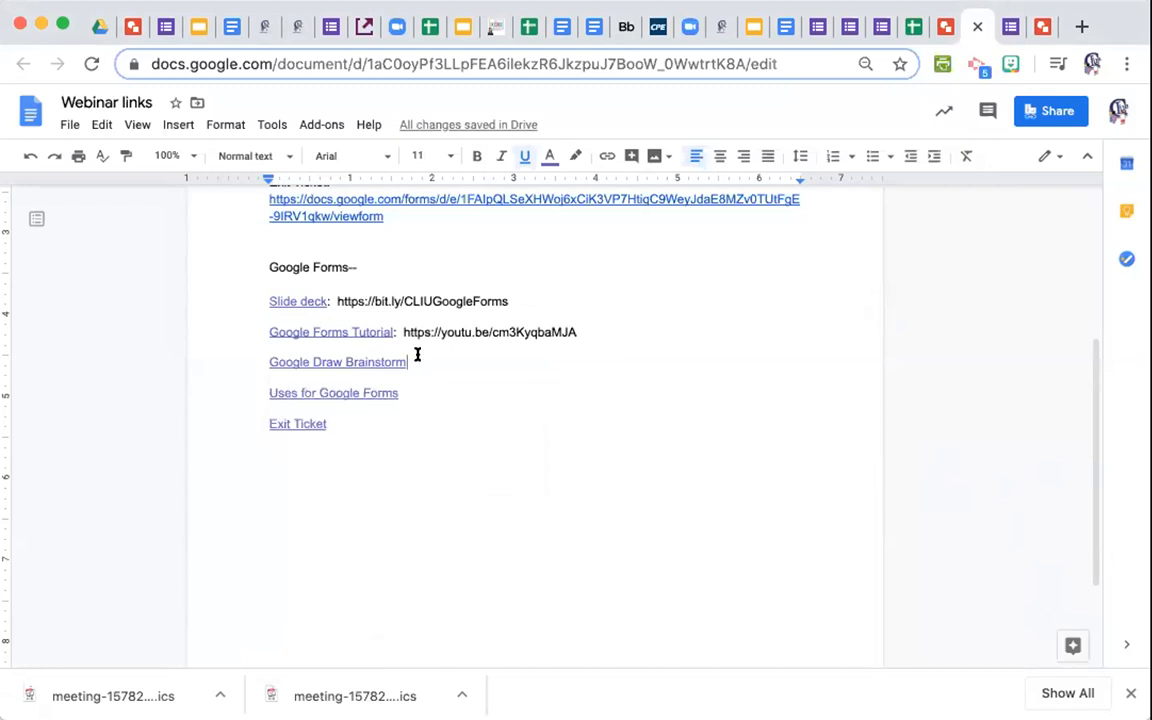
type(":")
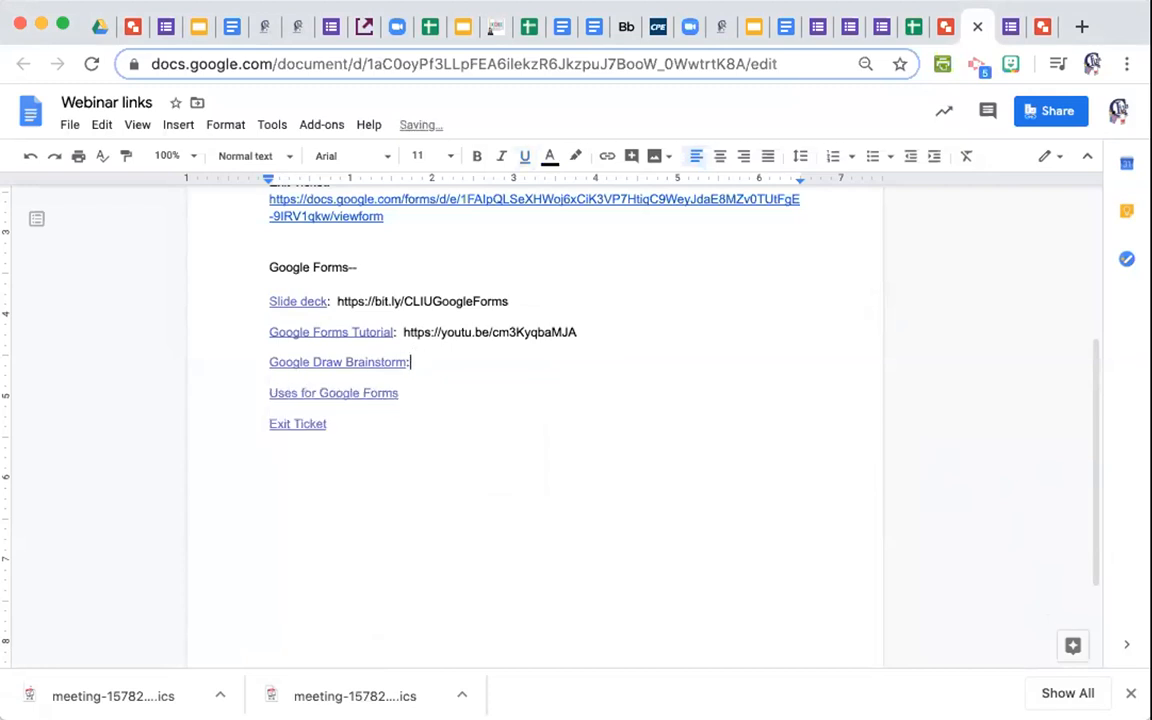
key("super+v")
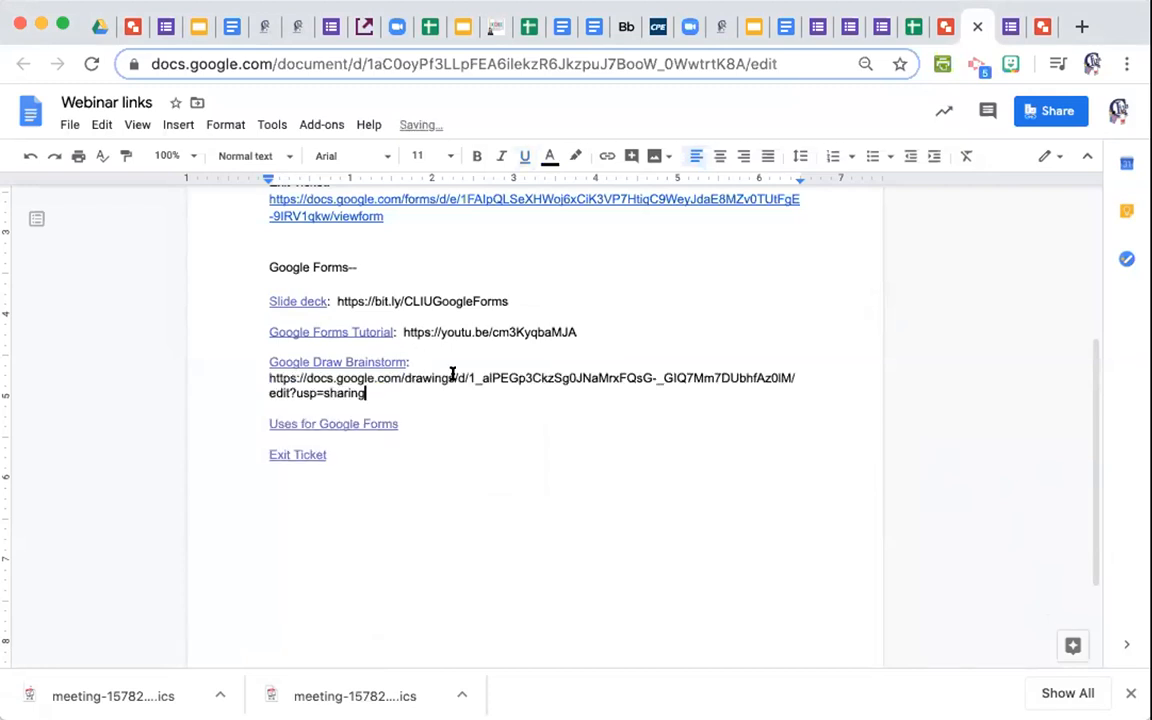
Add the Uses for Google Forms document URL after its entry, then open the Exit Ticket link.
left_click(401, 422)
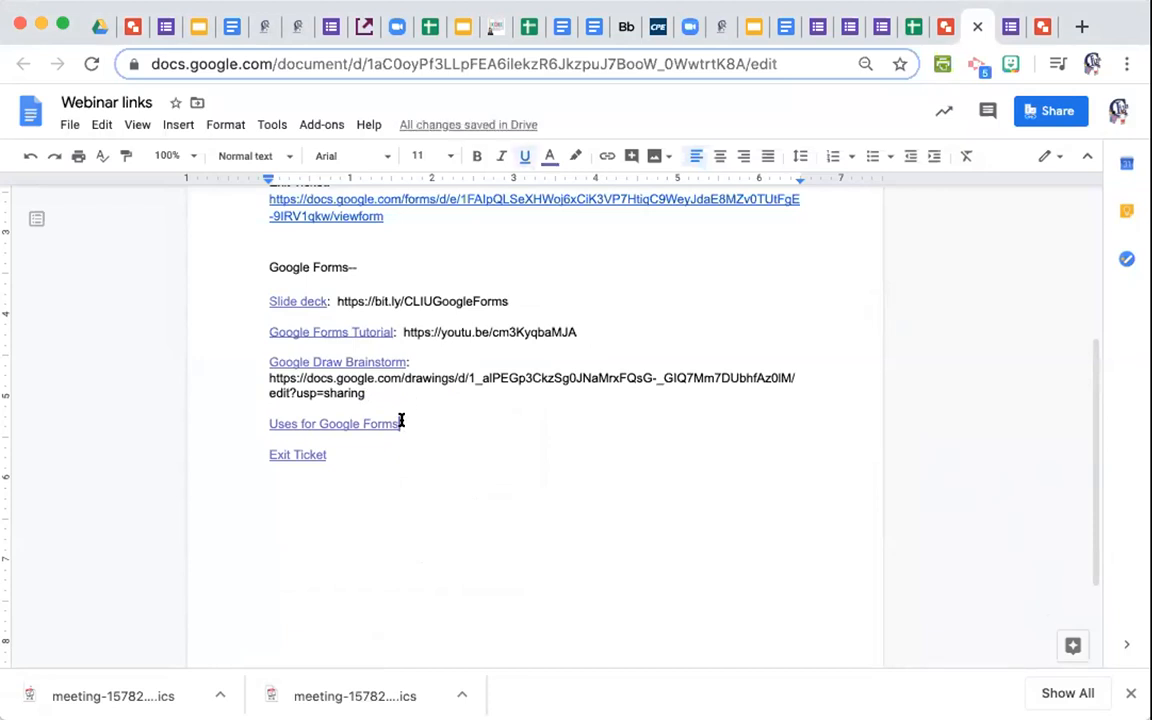
type(":")
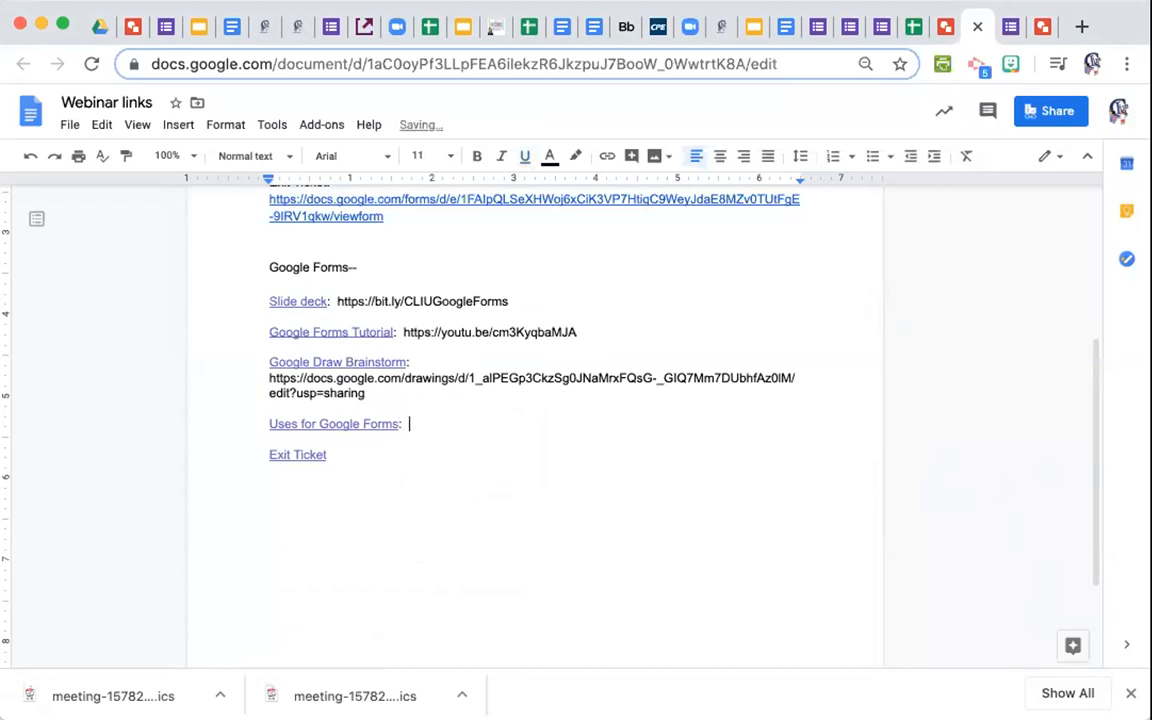
left_click(521, 418)
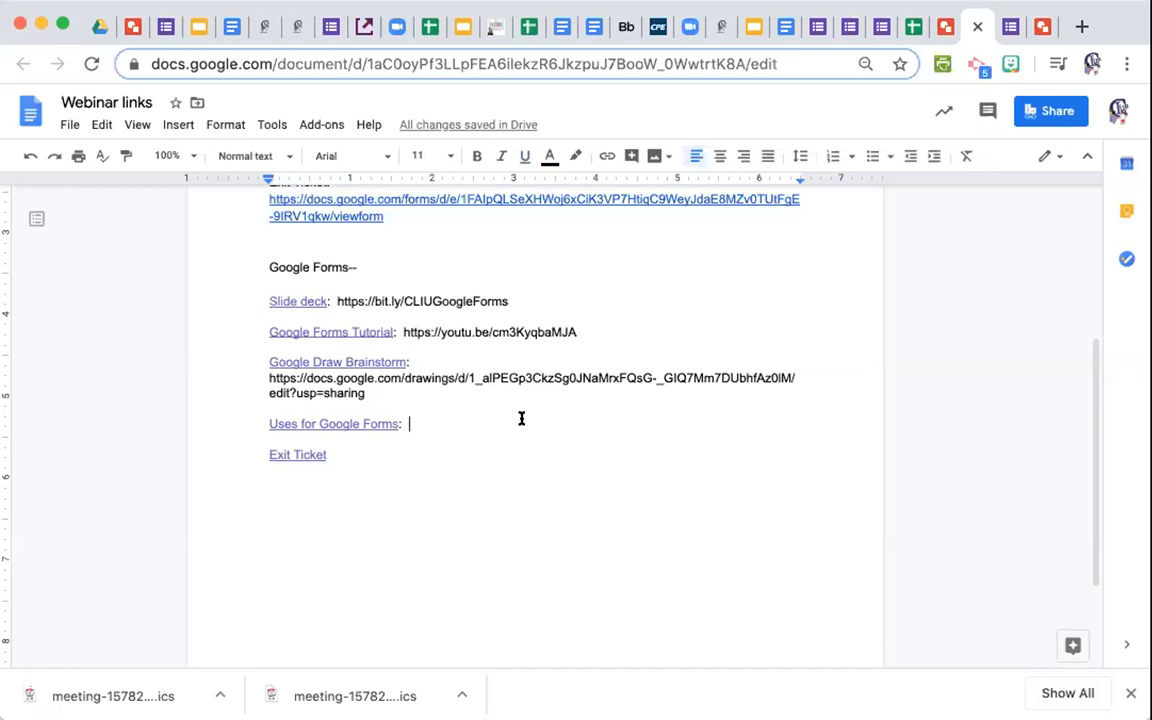
left_click(356, 423)
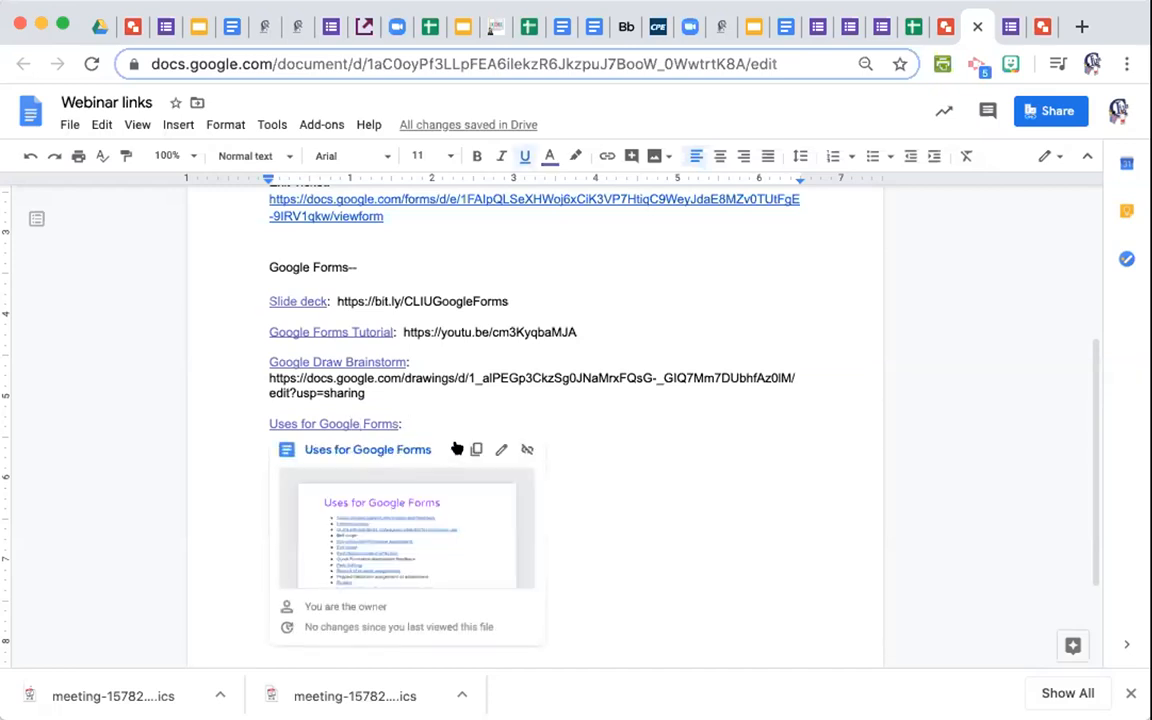
left_click(428, 417)
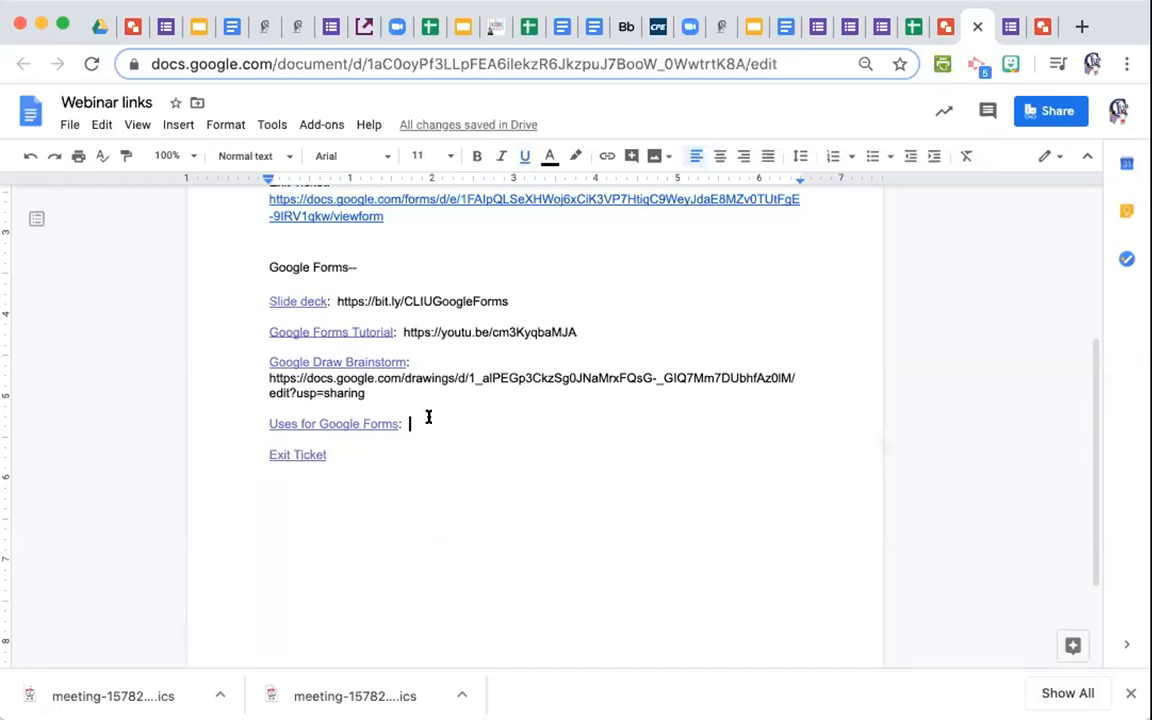
key("Return")
key("super+v")
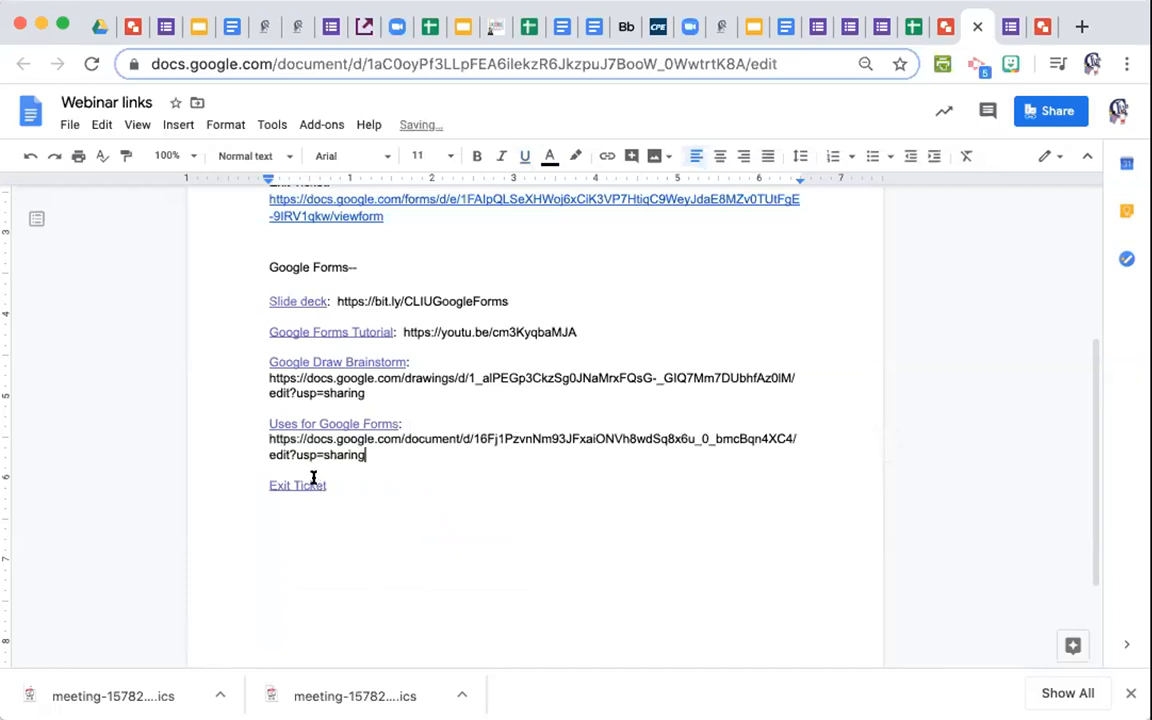
left_click(313, 483)
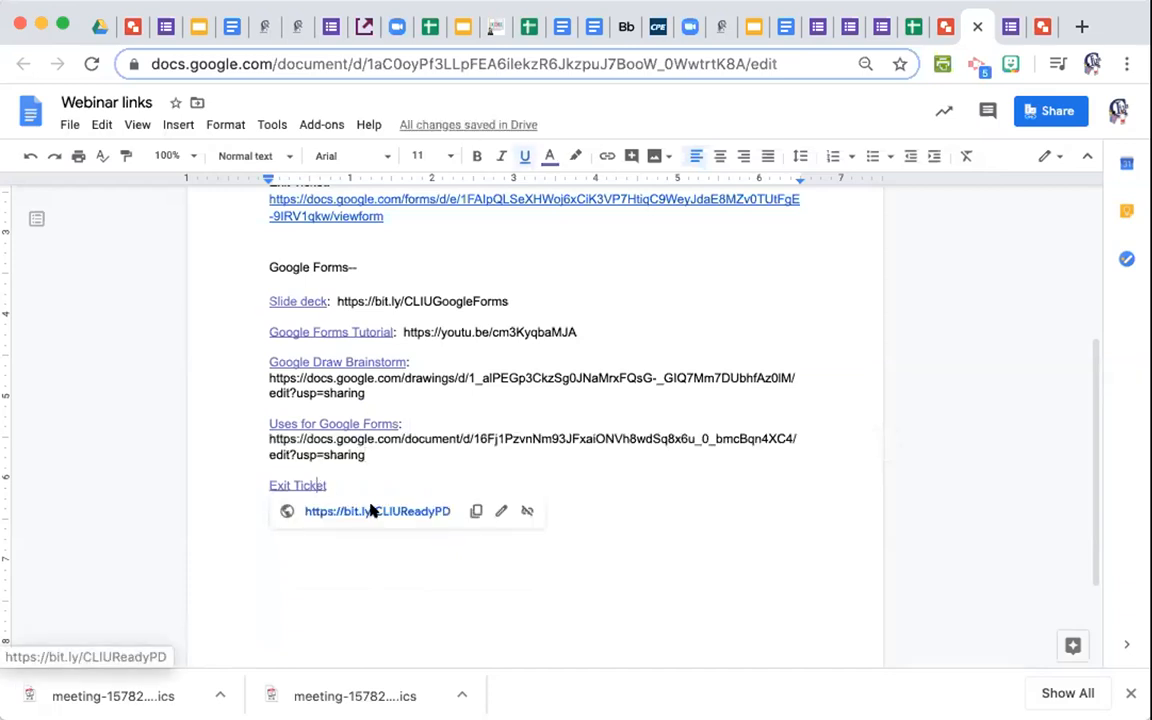
left_click(372, 511)
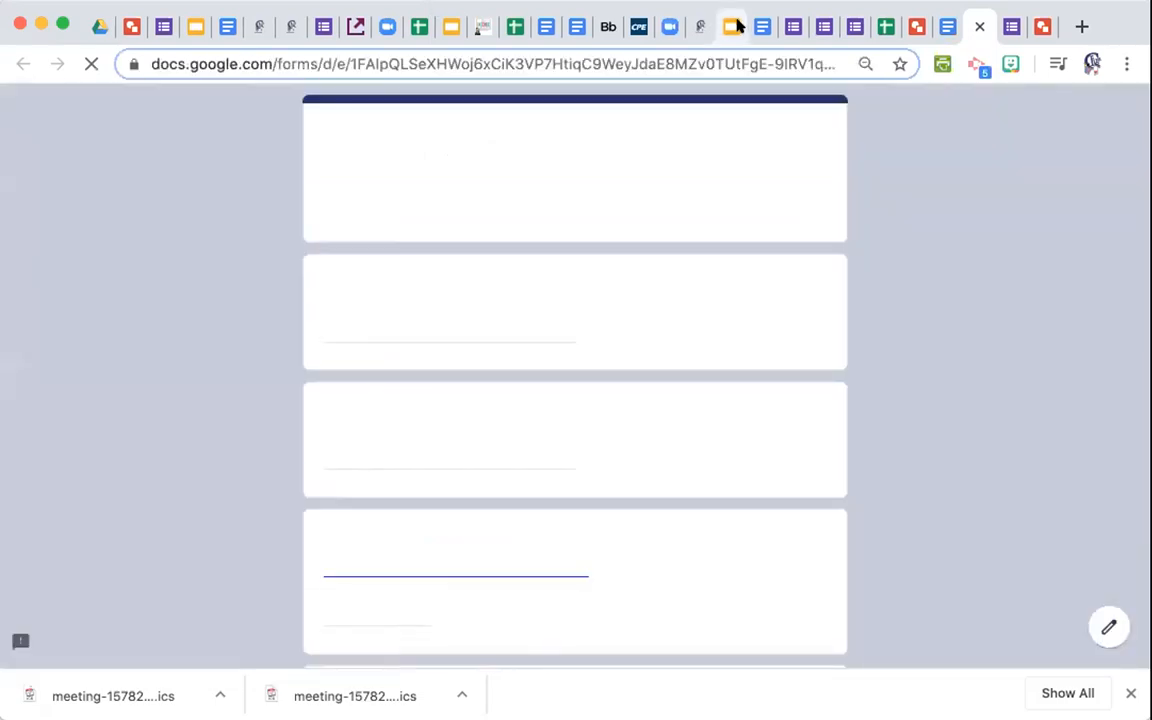
left_click(735, 27)
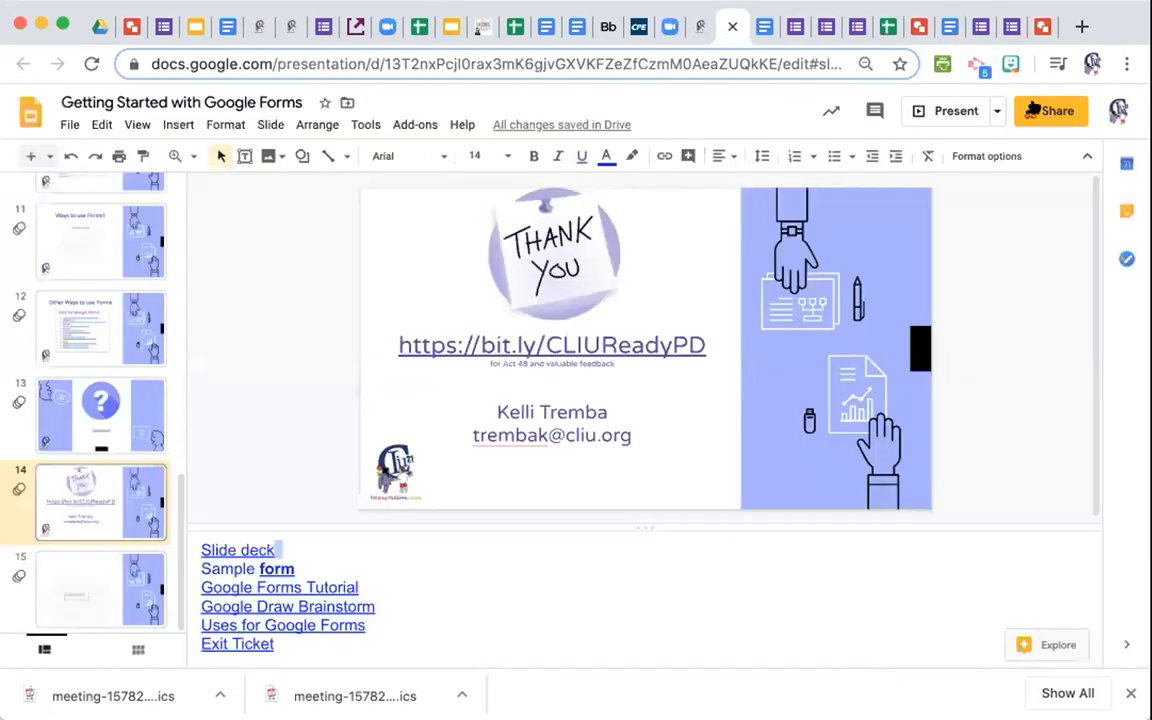
left_click(755, 38)
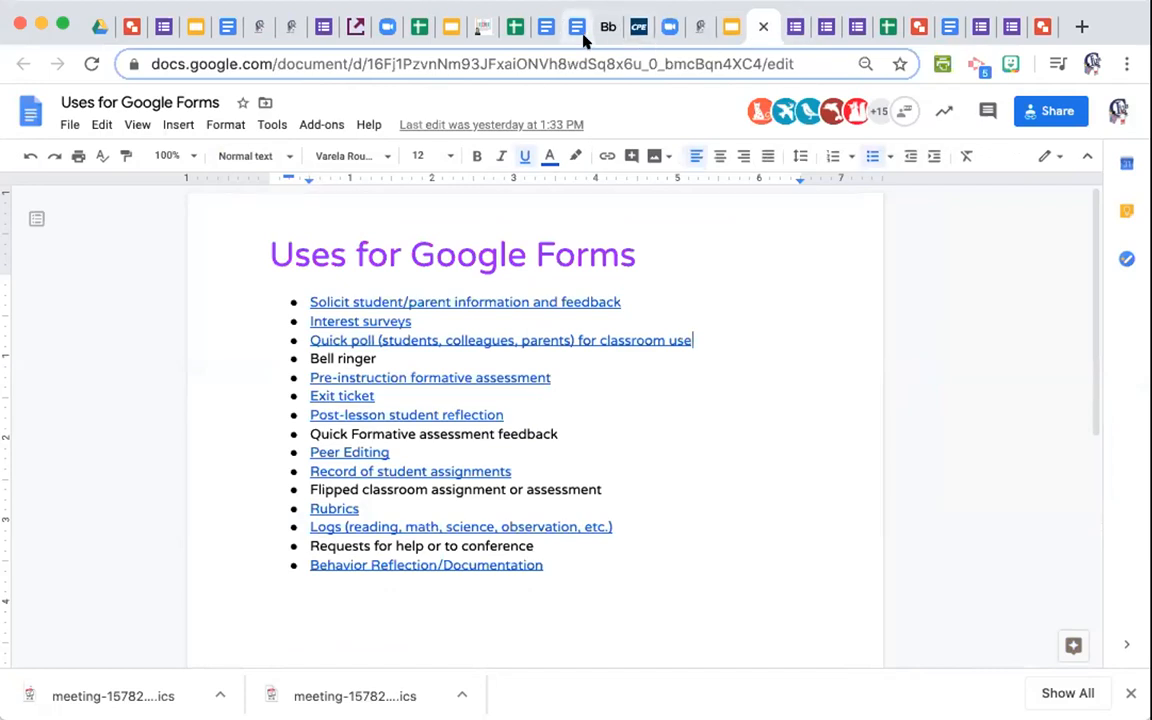
left_click(584, 41)
left_click(950, 28)
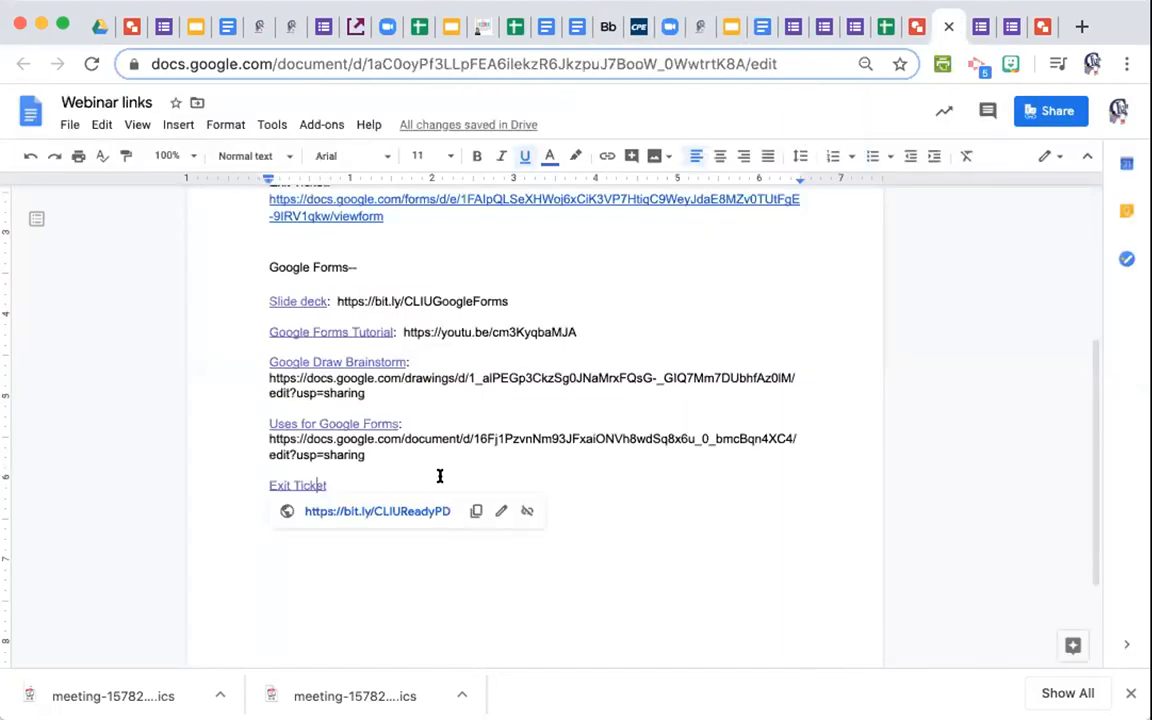
left_click(452, 491)
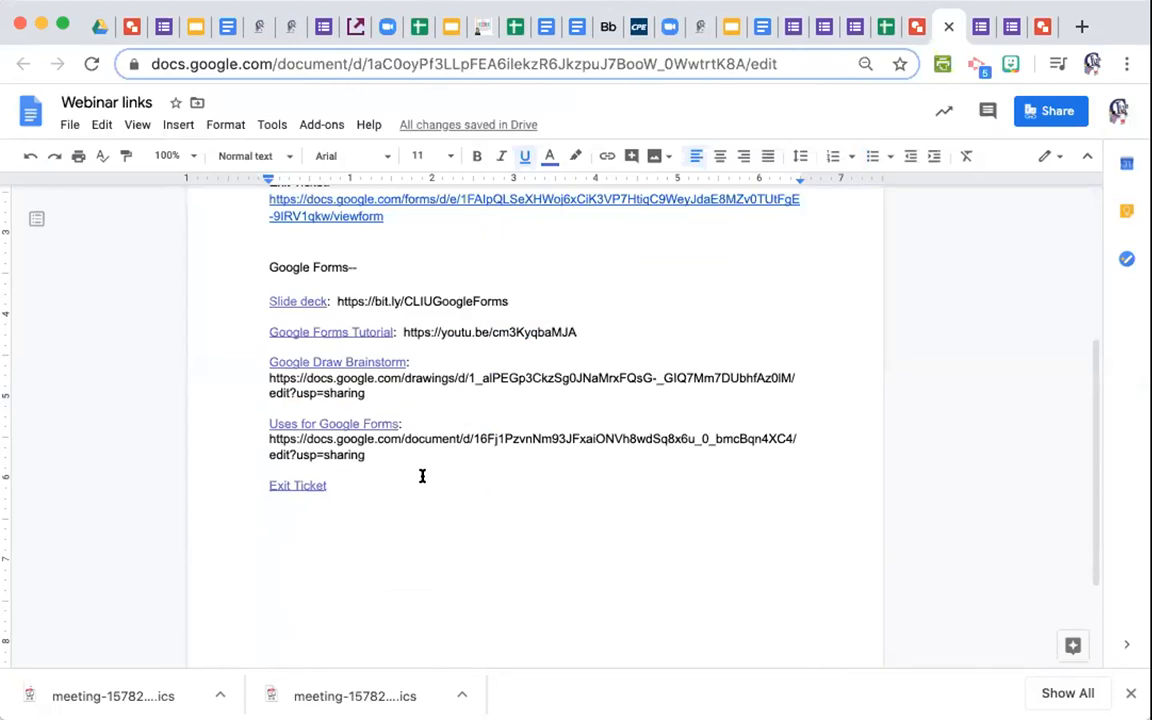
type(":")
key("super+v")
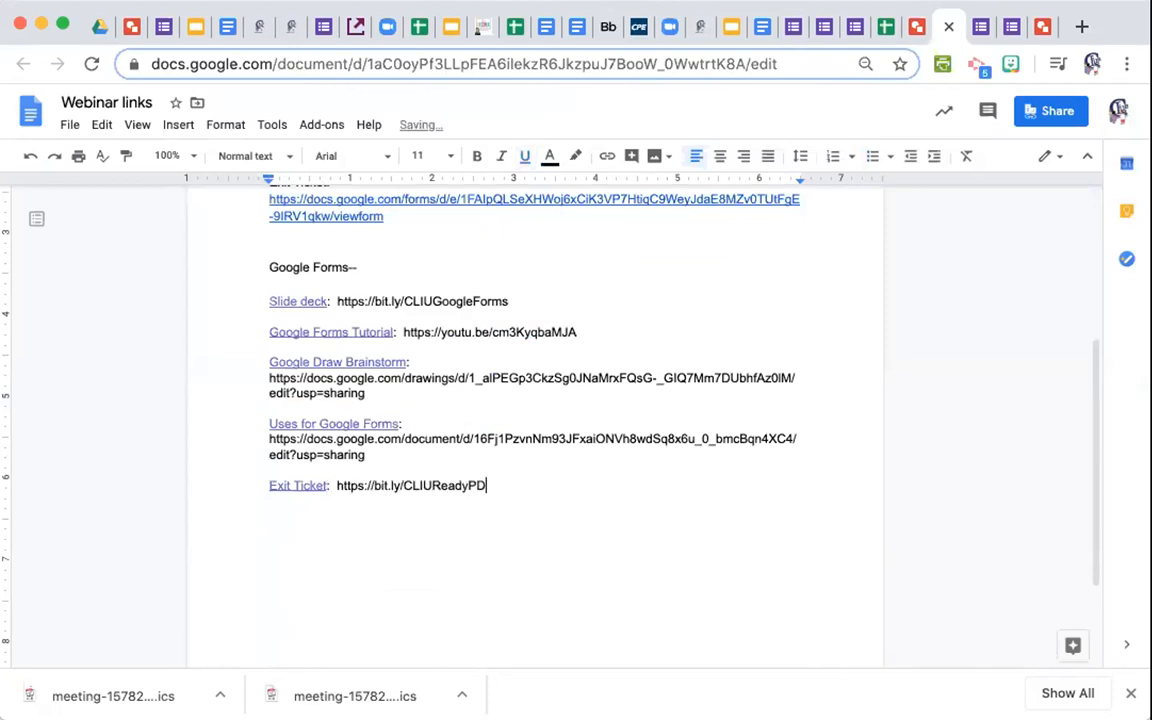
key("Return")
Turn the Uses for Google Forms, Drawings, YouTube and Slide deck URLs into live links with spacing.
key("Up")
key("Up")
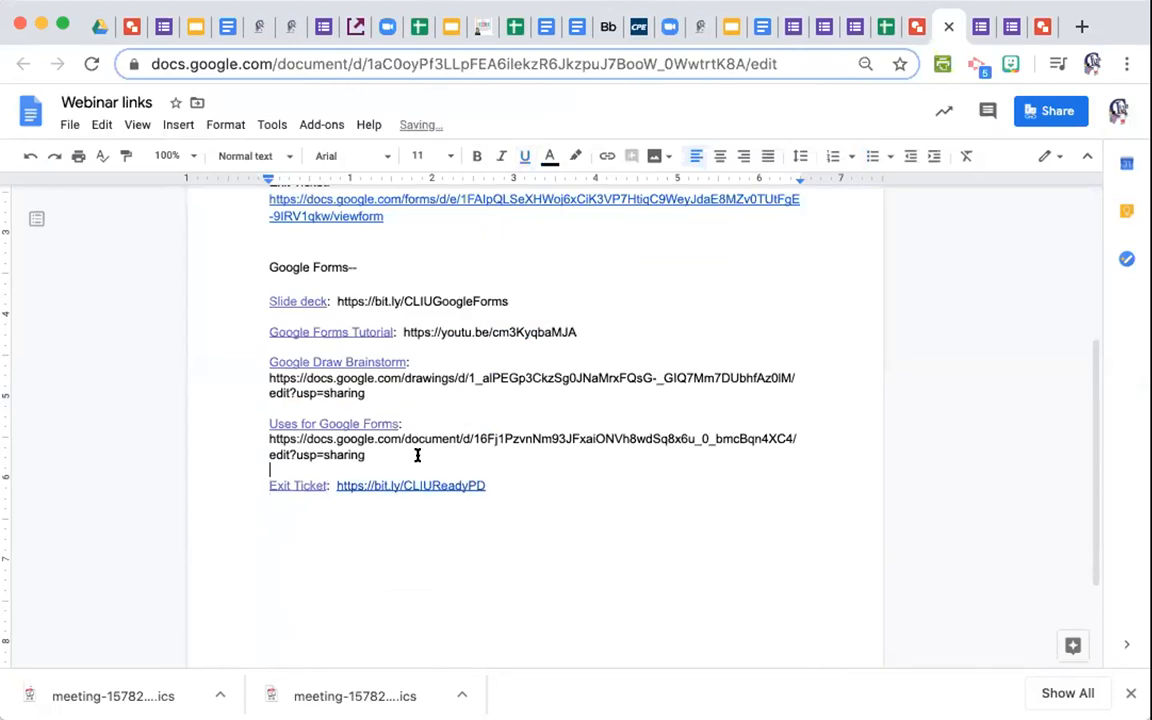
key("Return")
left_click(398, 391)
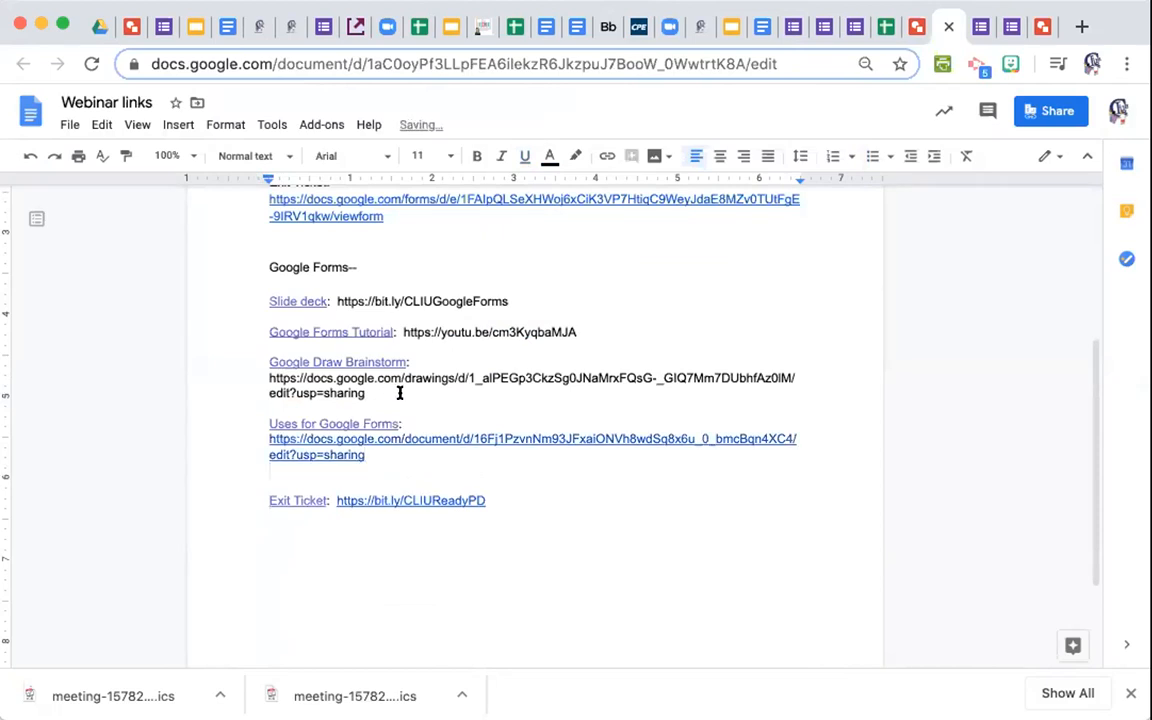
key("Return")
left_click(592, 322)
key("Return")
left_click(515, 301)
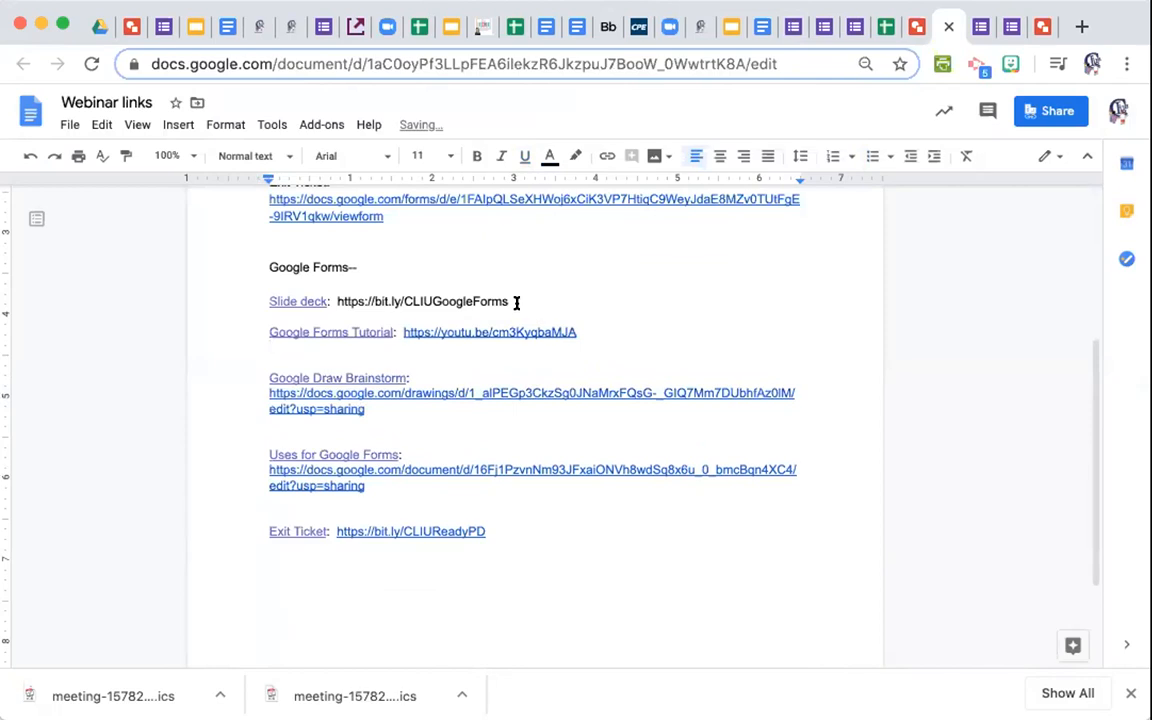
key("Return")
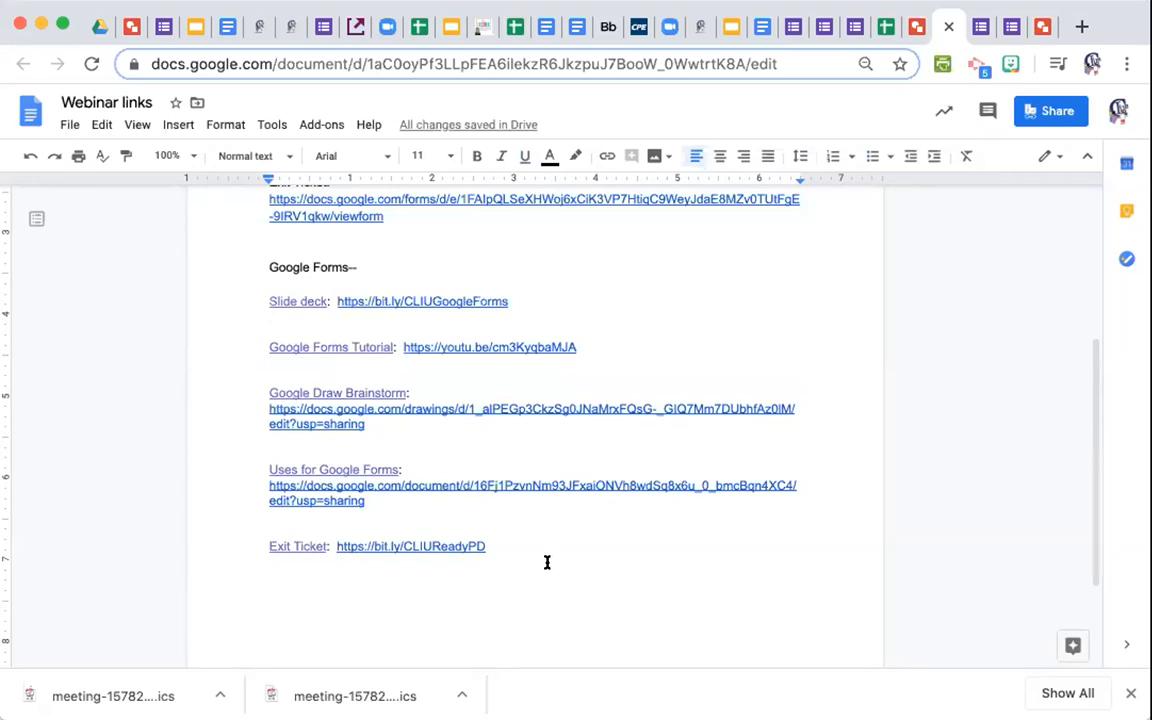
left_click(487, 546)
Select the five resource entries and their URLs, from the Exit Ticket link up to 'Slide deck'.
left_click_drag(294, 474, 258, 298)
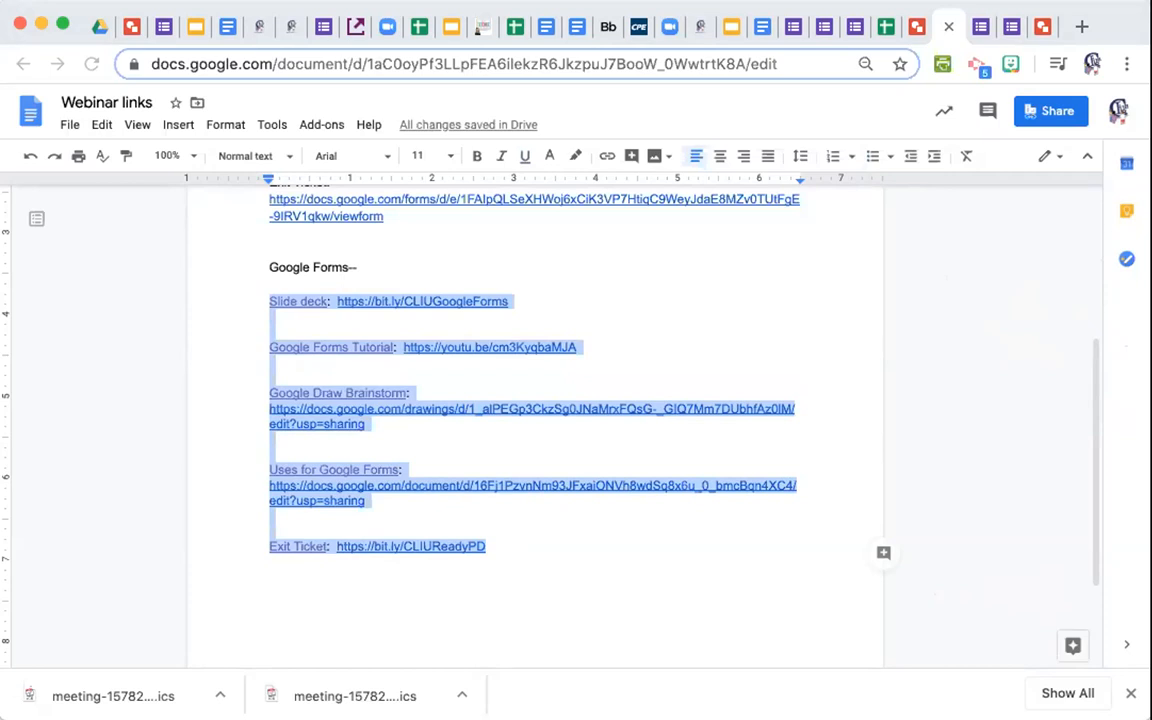
Glance at the Uses for Google Forms document, then return to the Getting Started with Google Forms deck.
left_click(1069, 419)
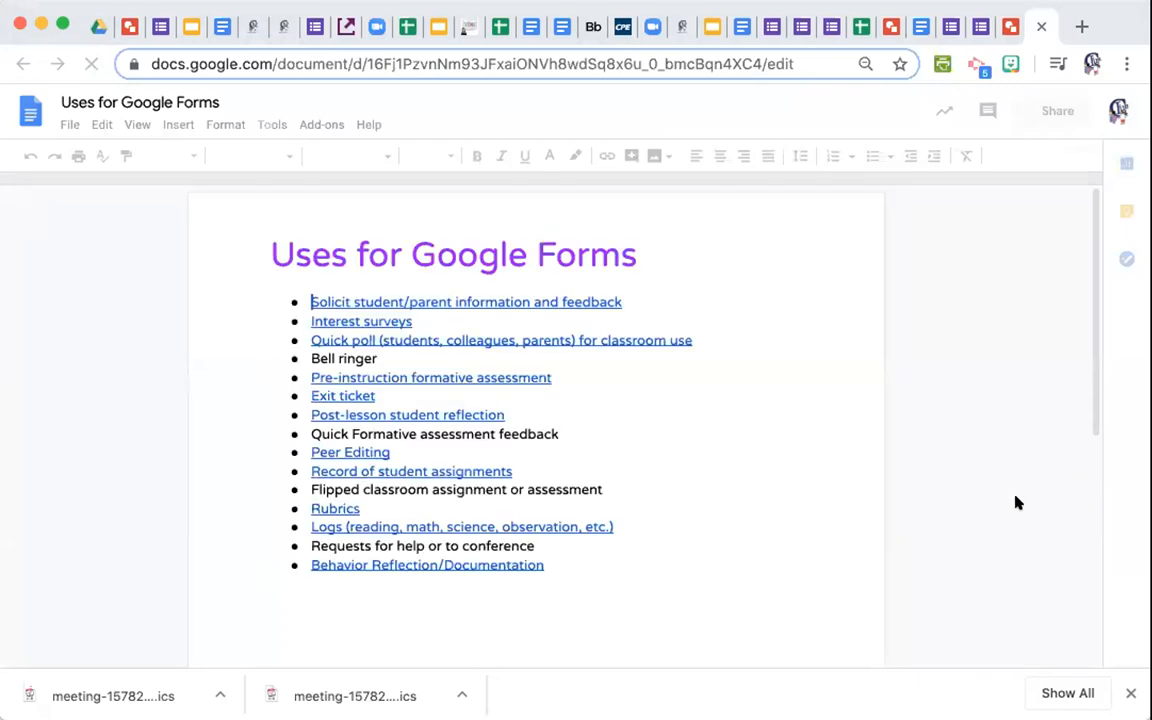
left_click(711, 28)
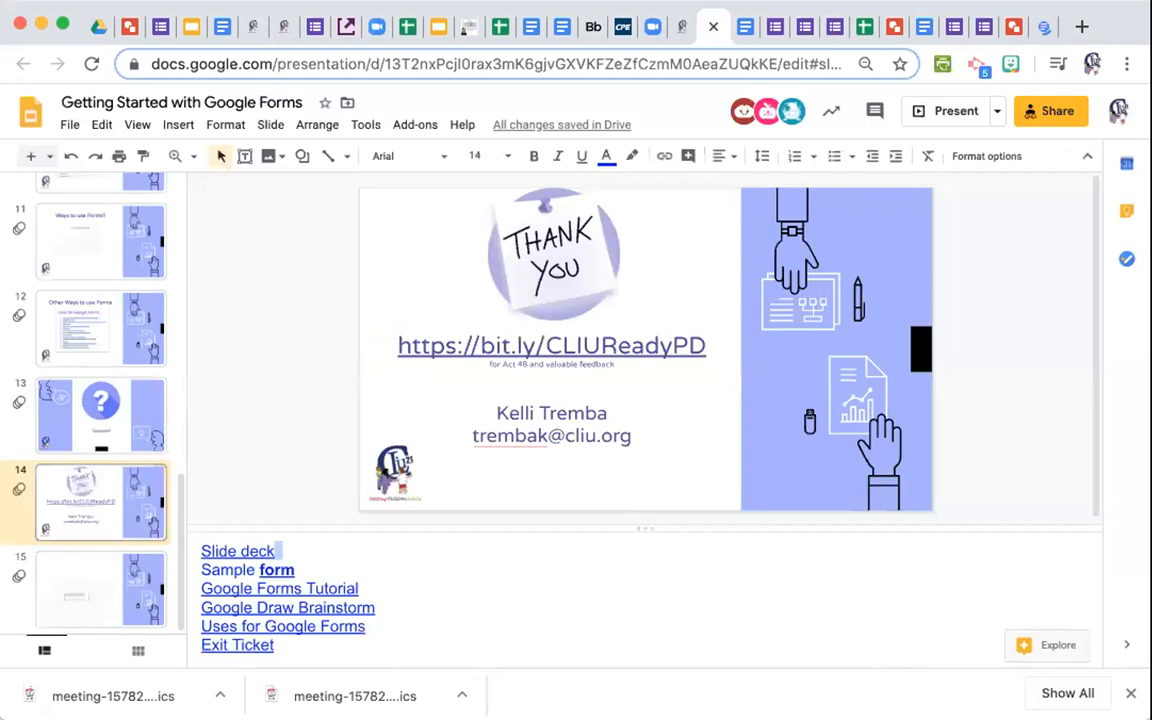